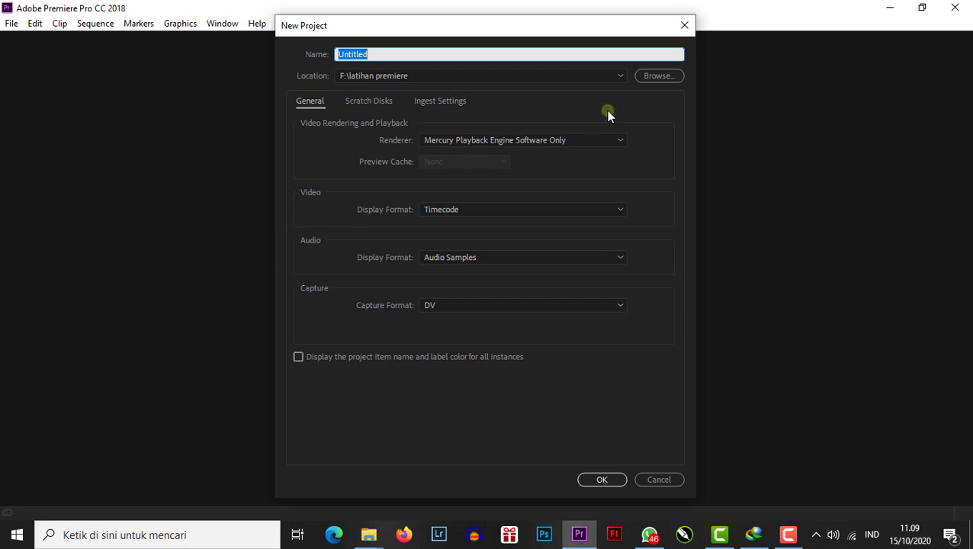
Start a new project and name it "latihan editing video".
left_click(684, 28)
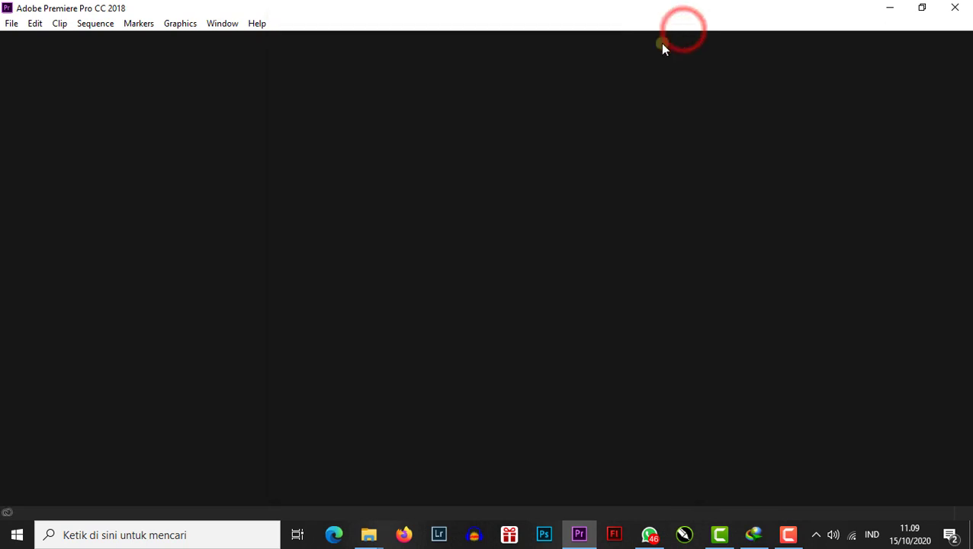
left_click(10, 25)
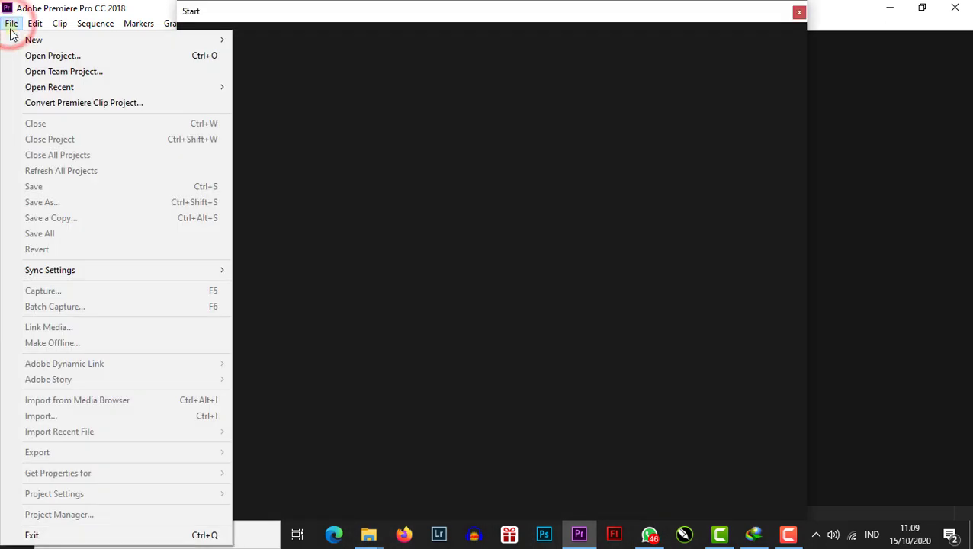
mouse_move(171, 48)
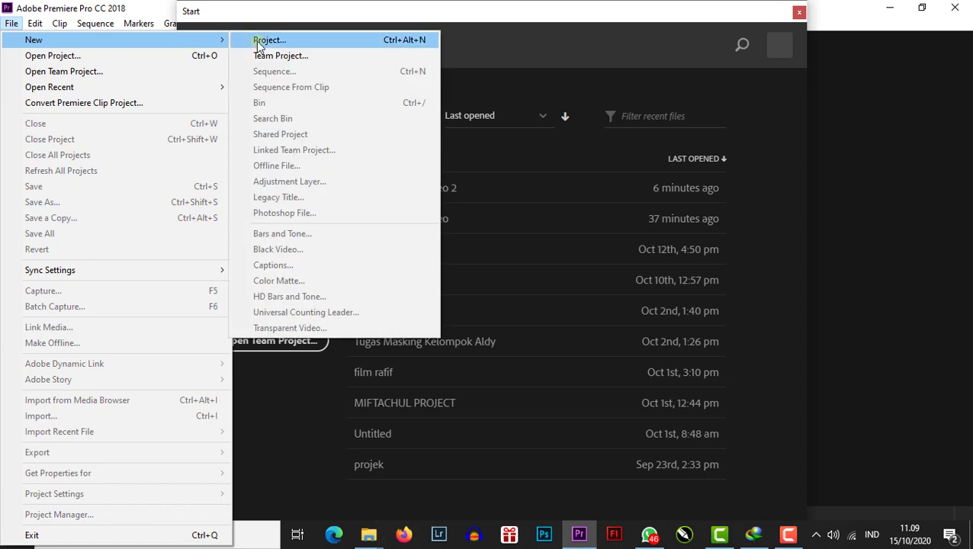
left_click(260, 43)
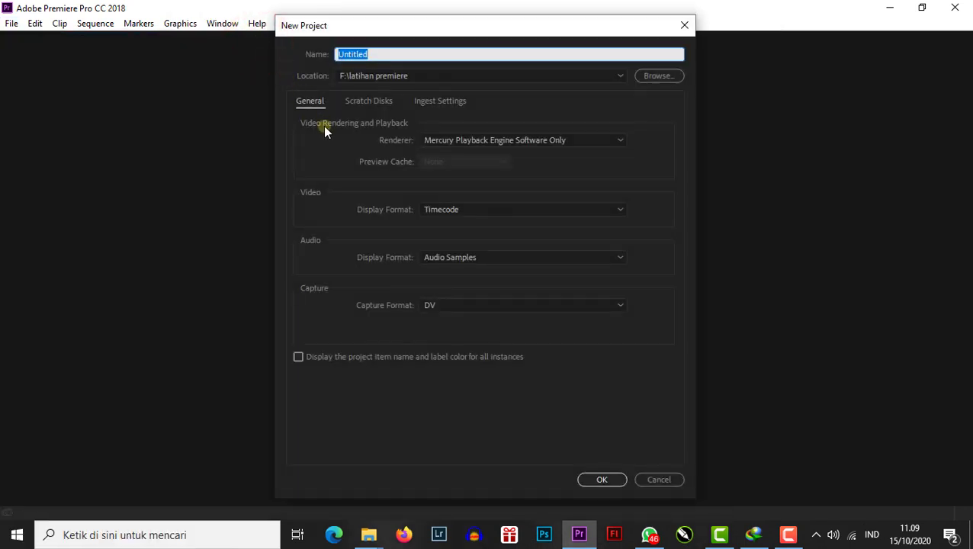
left_click_drag(386, 55, 300, 61)
type("latihan editing ")
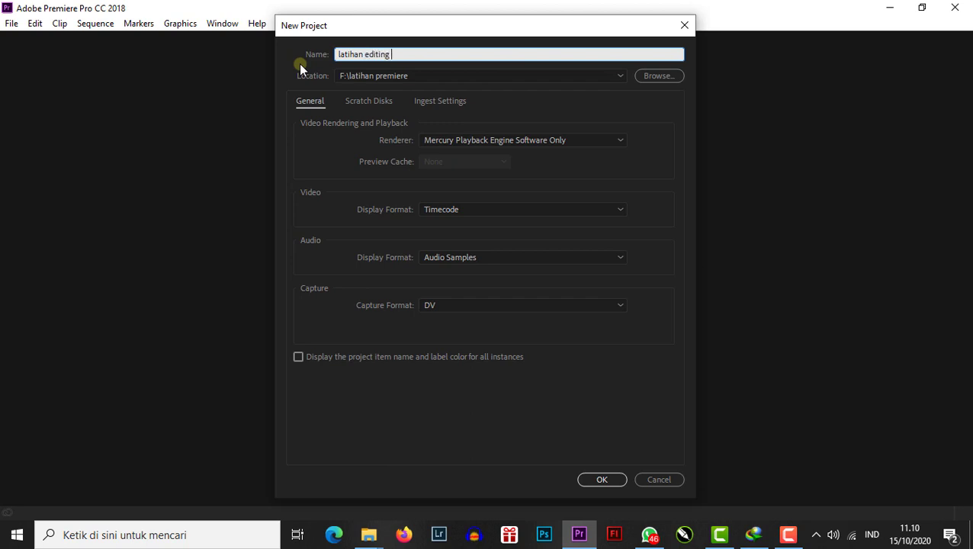
type("video")
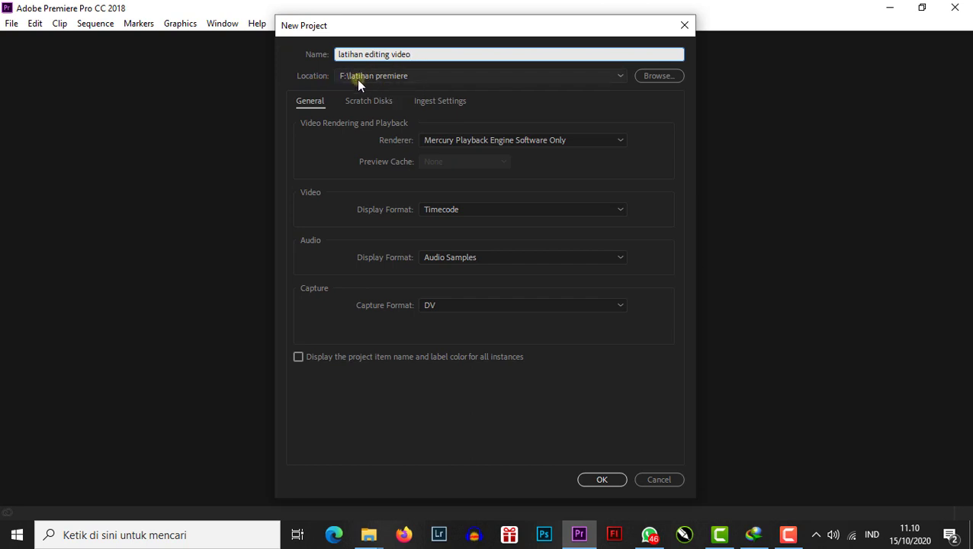
Create the project in a new folder named "latihan projek editing video" on Disk Lokal - Volum Tidak Berlabel 3.
left_click(651, 77)
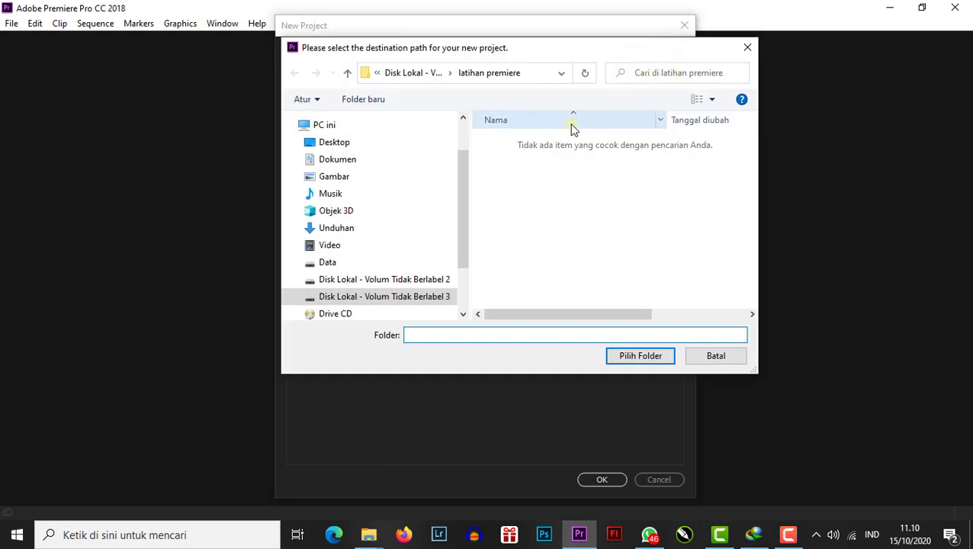
left_click_drag(461, 179, 465, 214)
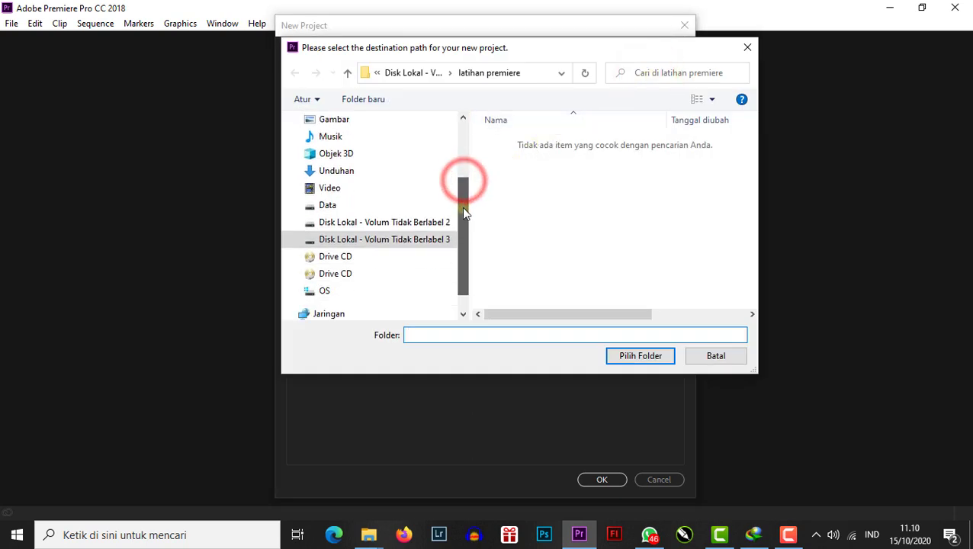
left_click(427, 240)
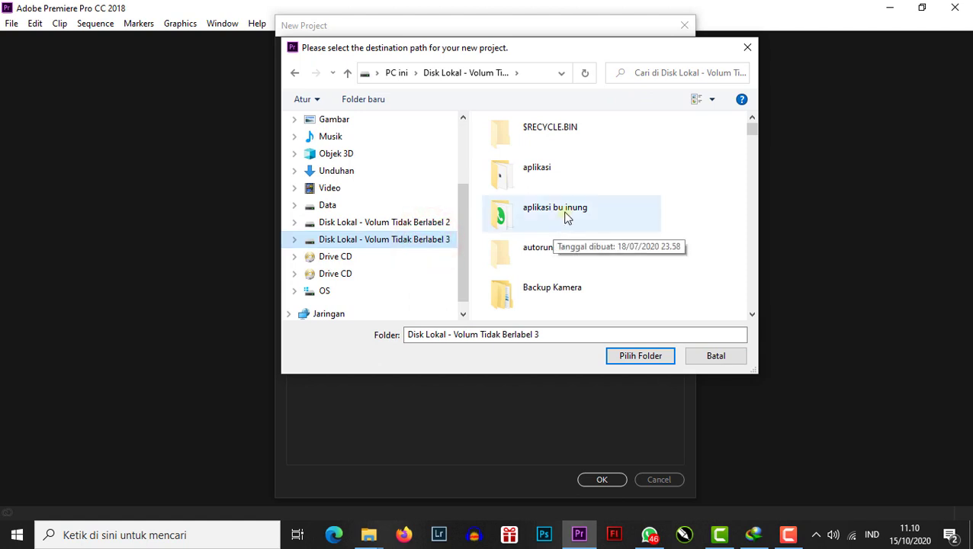
left_click(363, 99)
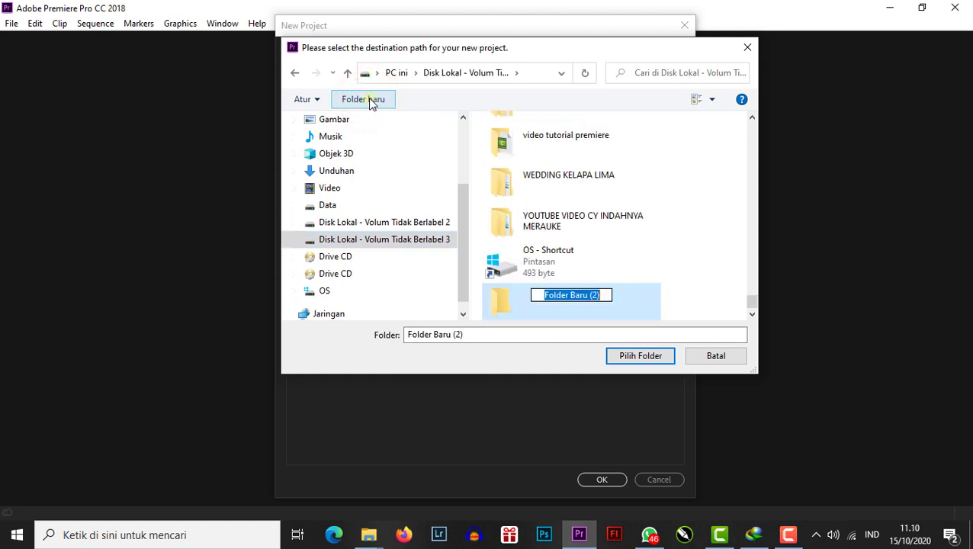
type("latiga")
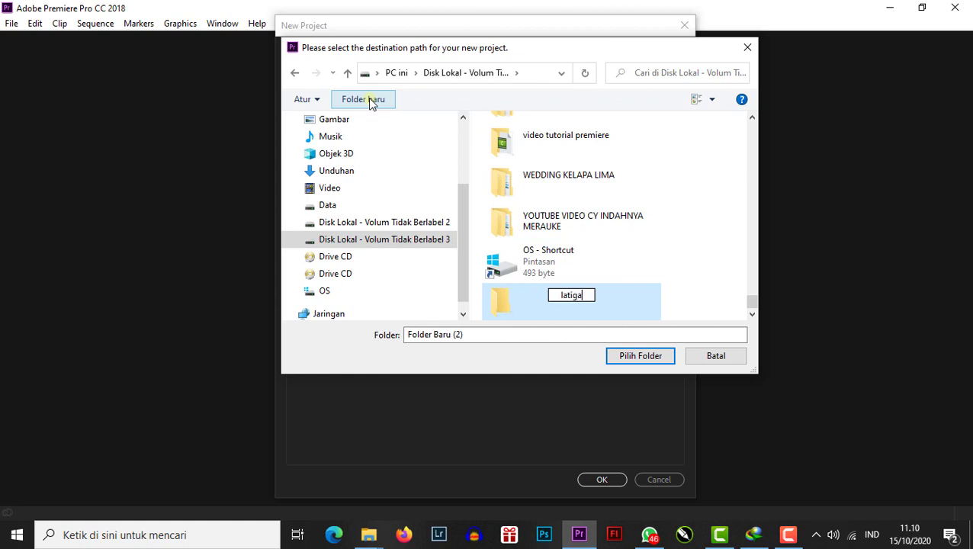
key("BackSpace")
key("BackSpace")
type("han pro")
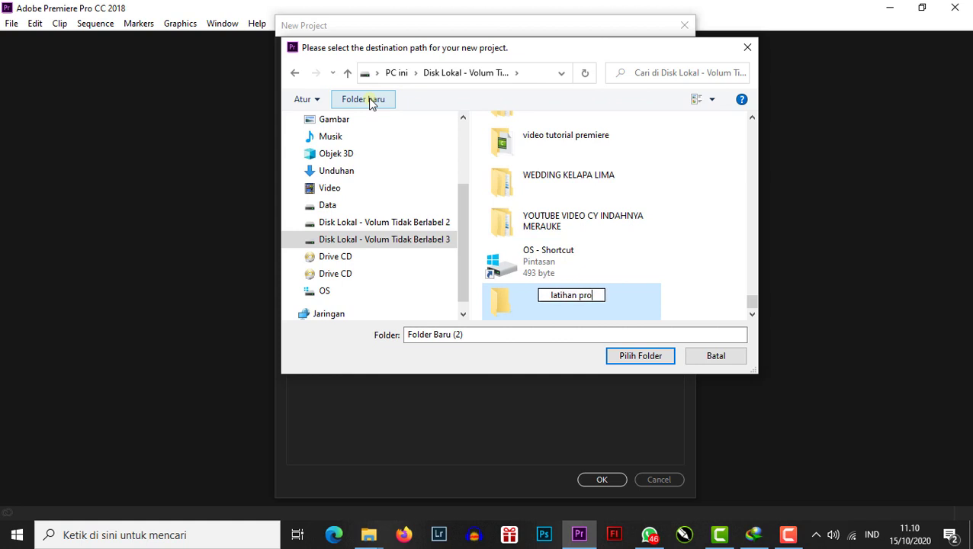
type("jek editing")
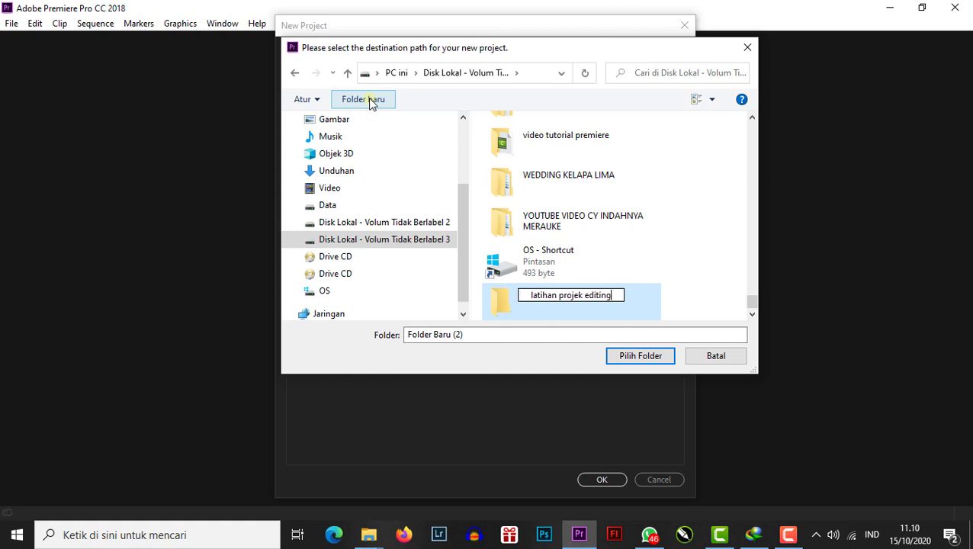
type(" video")
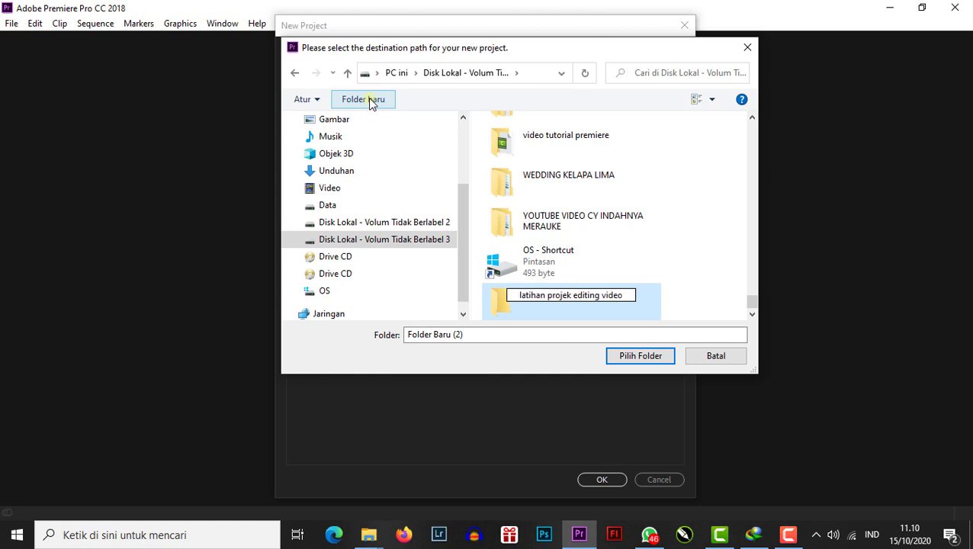
key("Return")
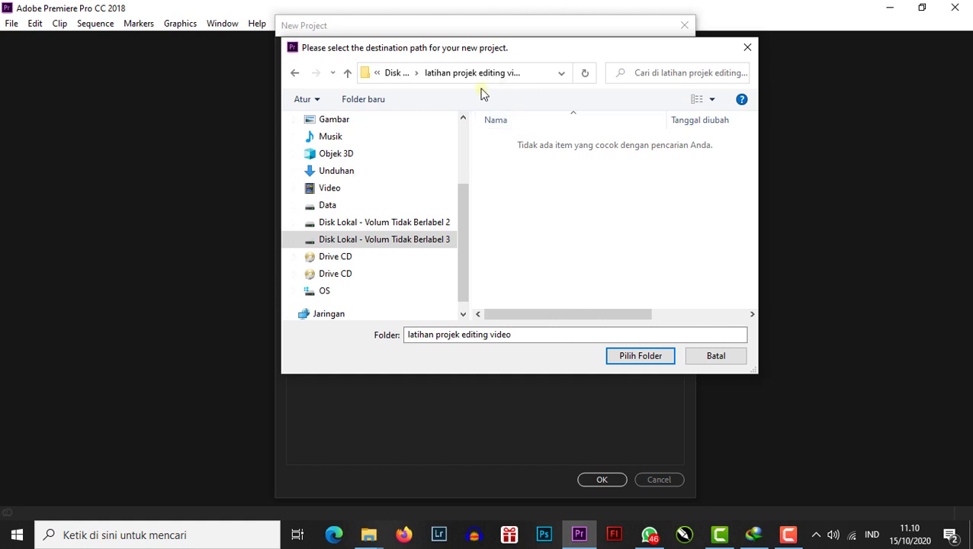
left_click(636, 359)
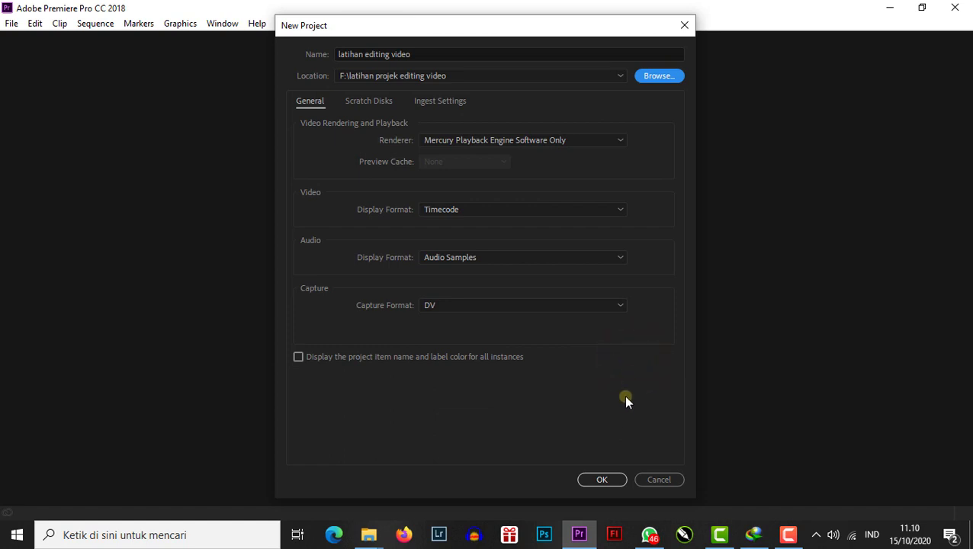
left_click(605, 479)
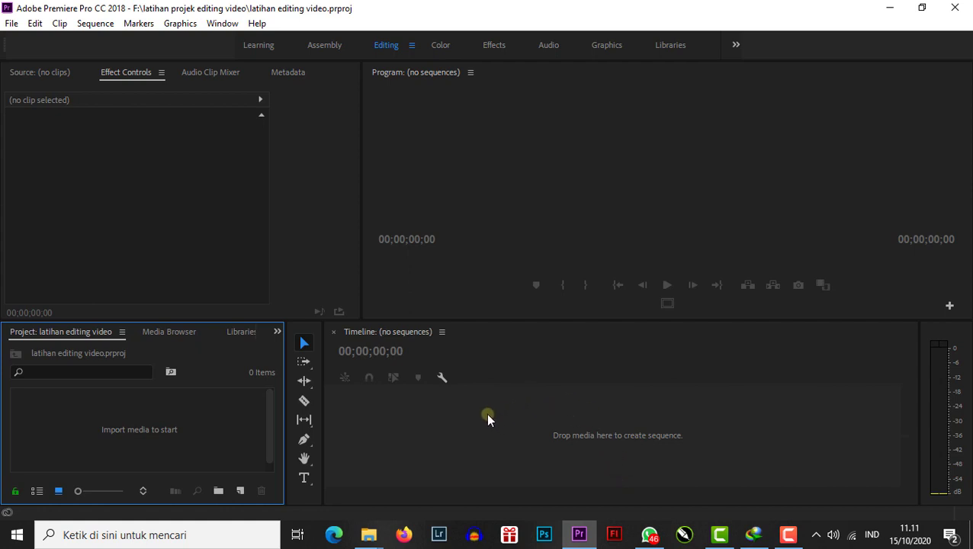
Switch to File Explorer and bring MVI_9737.MOV from the greenscreen folder into the empty Premiere Pro timeline.
left_click(372, 536)
left_click(319, 491)
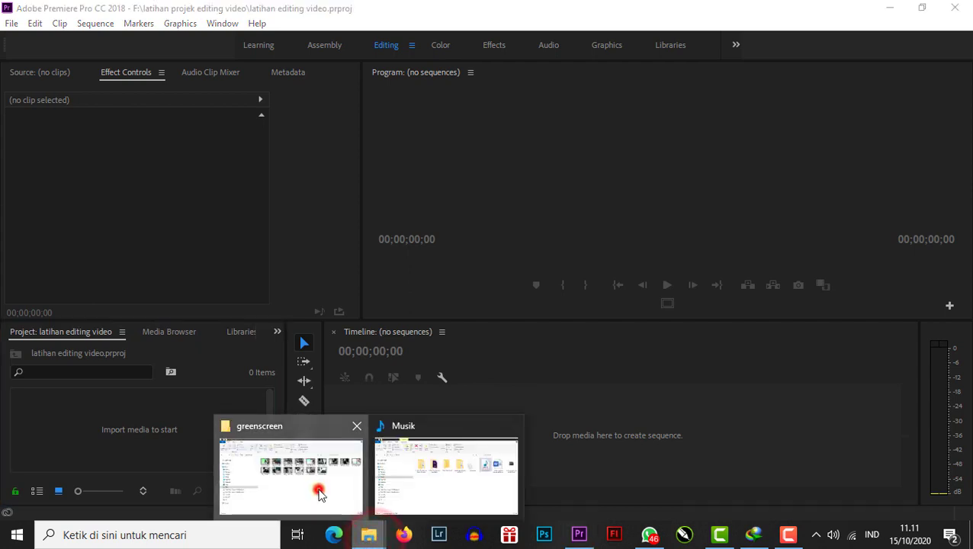
left_click(395, 167)
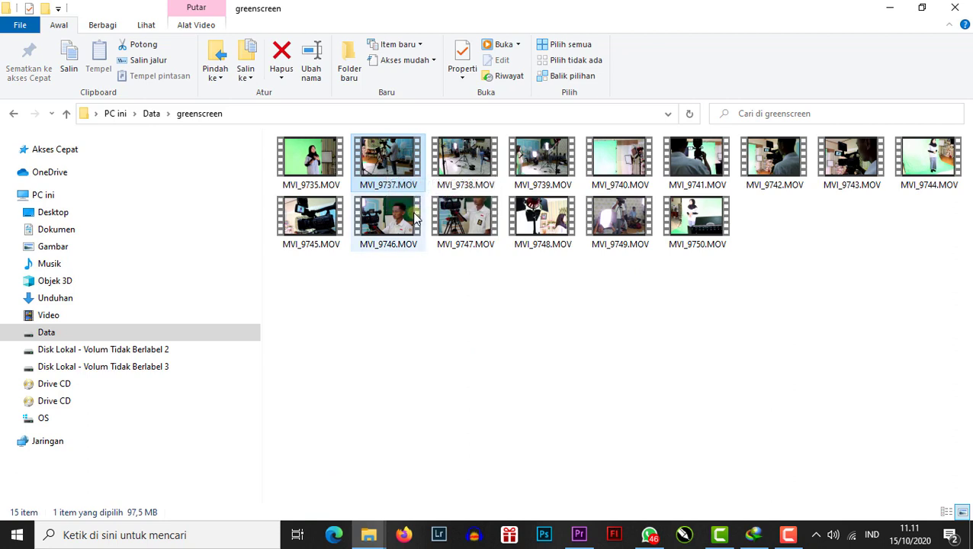
left_click(384, 156)
left_click_drag(384, 156, 542, 419)
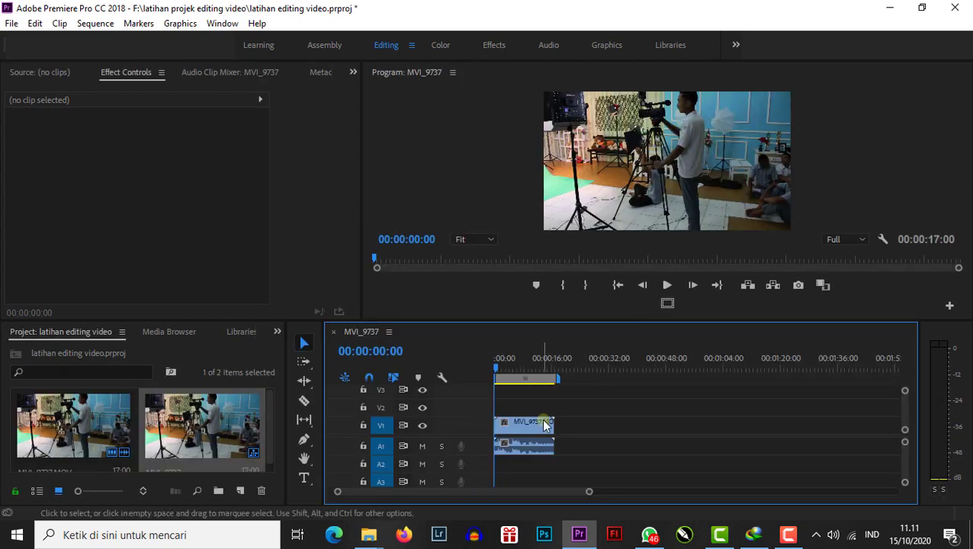
Delete the clip from the timeline and place MVI_9737.MOV there again from the greenscreen folder.
left_click_drag(603, 469, 511, 404)
key("Delete")
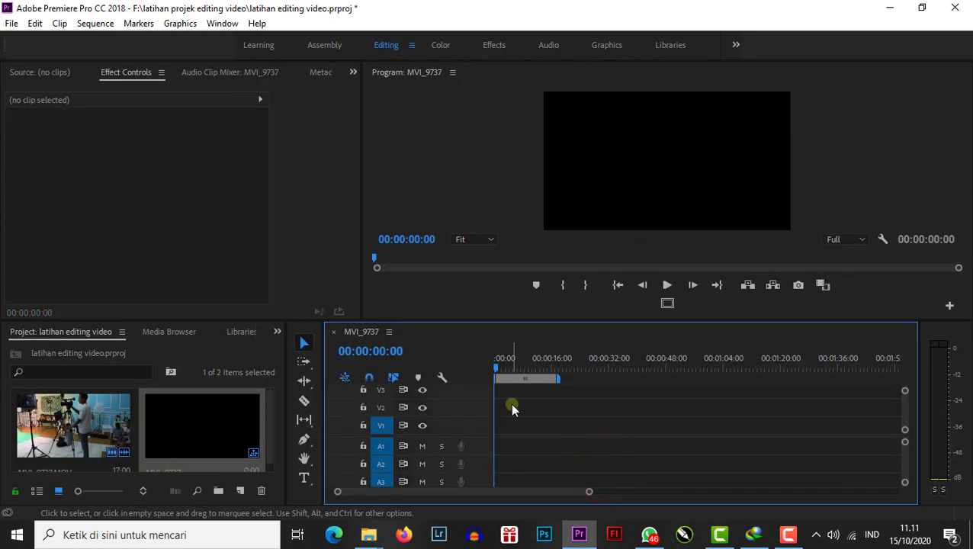
key("alt+Tab")
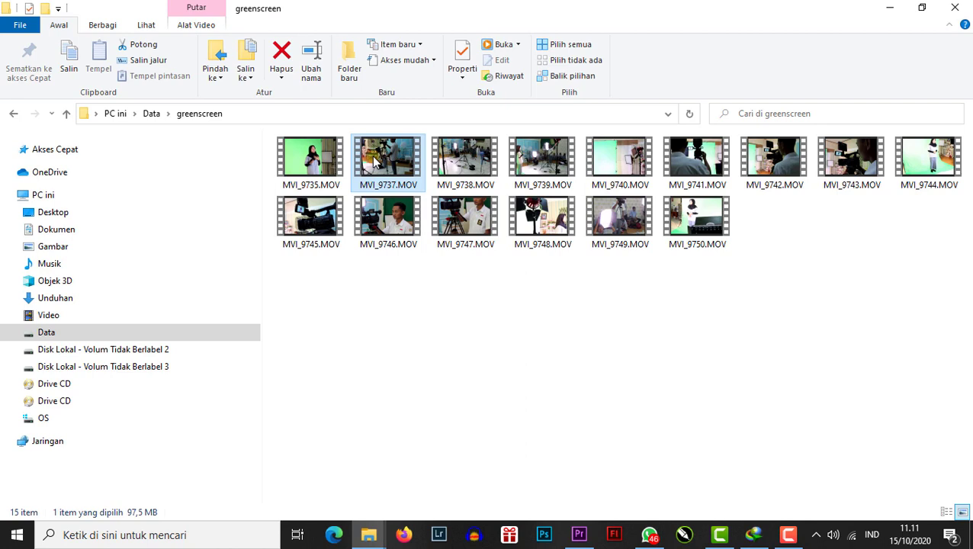
mouse_move(374, 162)
left_mouse_down()
mouse_move(427, 282)
mouse_move(583, 532)
mouse_move(528, 431)
left_mouse_up()
left_click(560, 431)
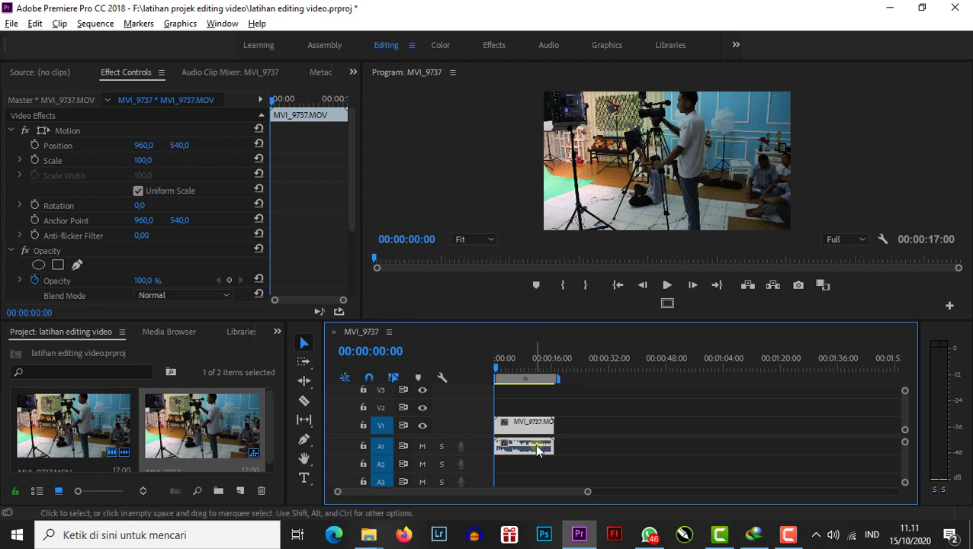
left_click(568, 426)
left_click(535, 424)
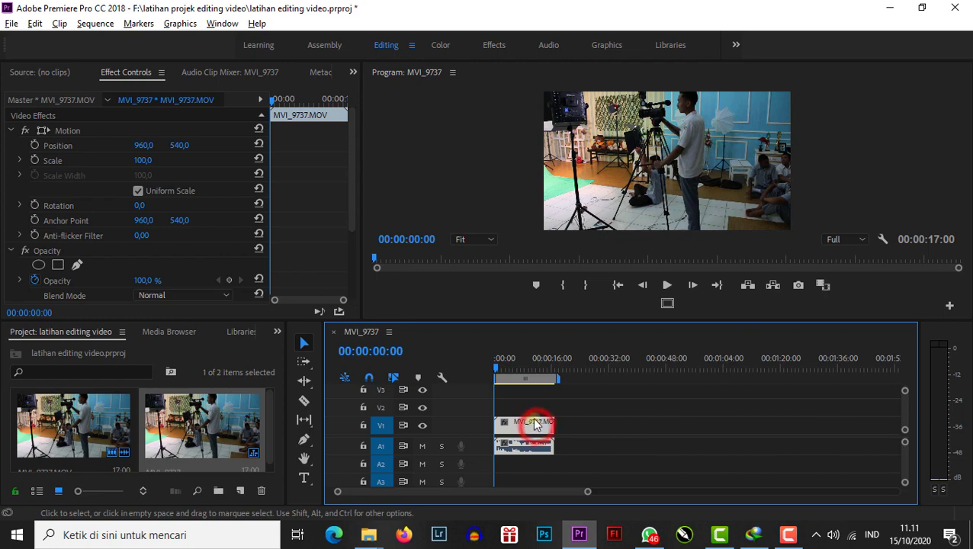
left_click(533, 450)
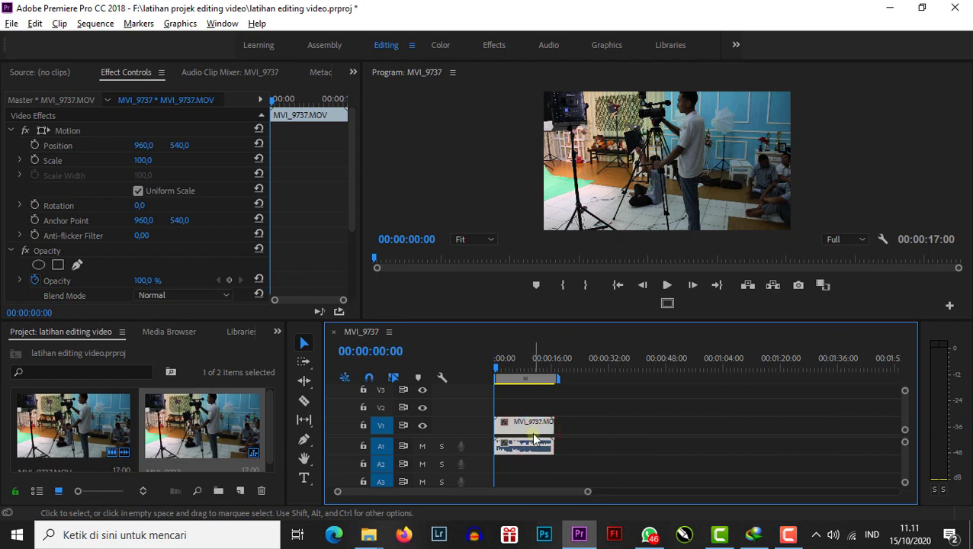
left_click(533, 431)
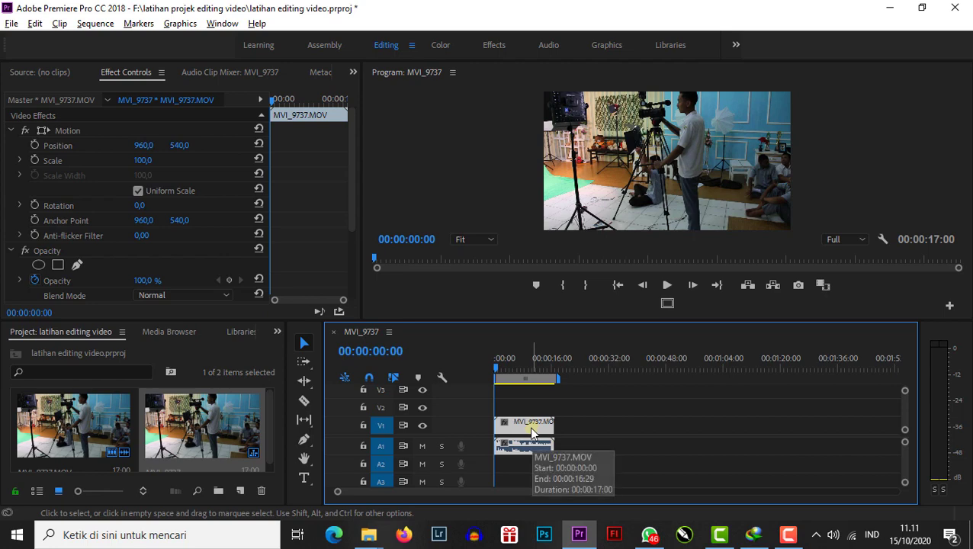
left_click(553, 380)
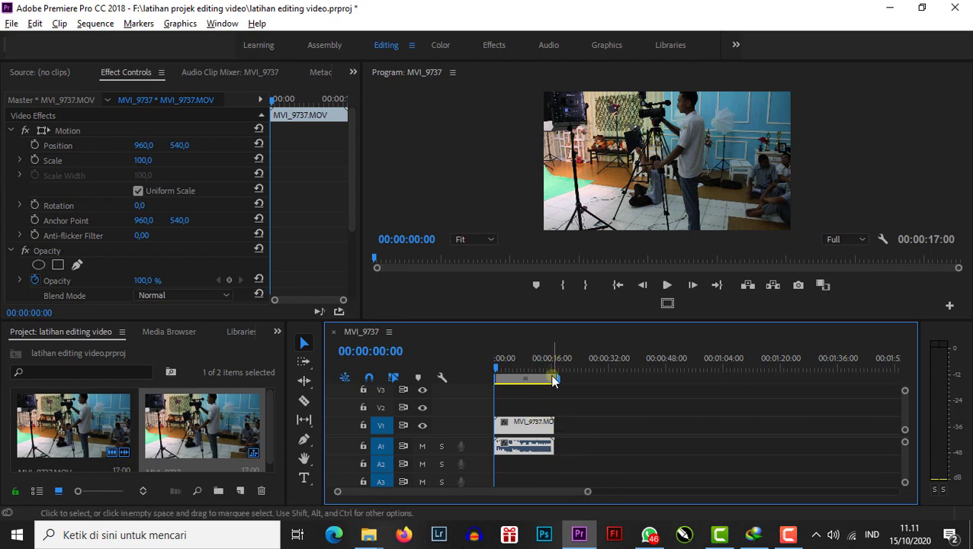
left_click(586, 436)
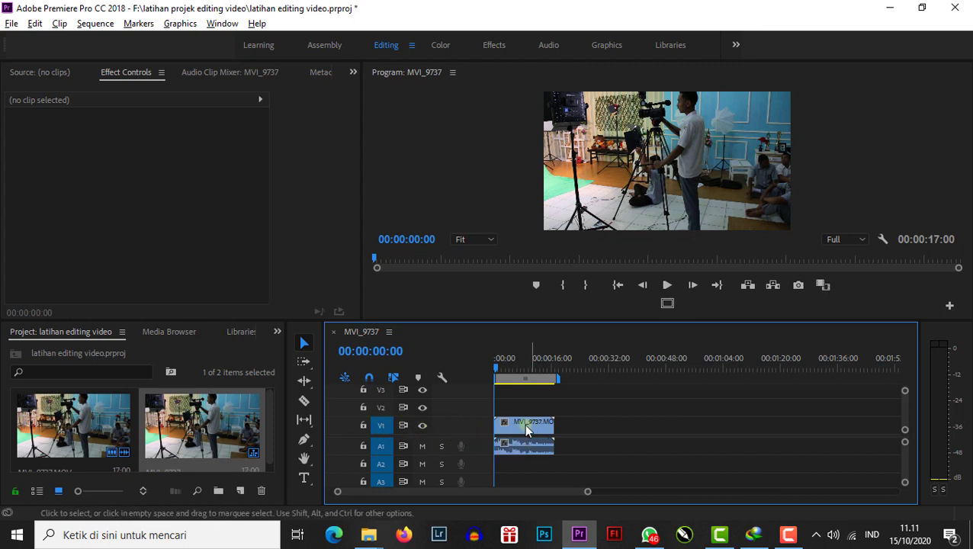
Expand the Video 1 track so its clip shows a thumbnail preview.
left_click(468, 428)
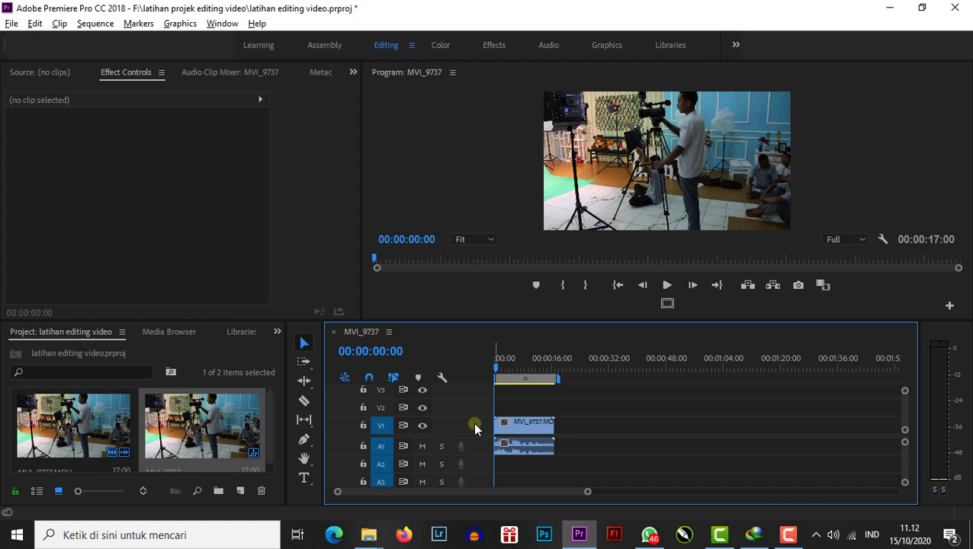
double_click(474, 429)
scroll(475, 424, "up", 1)
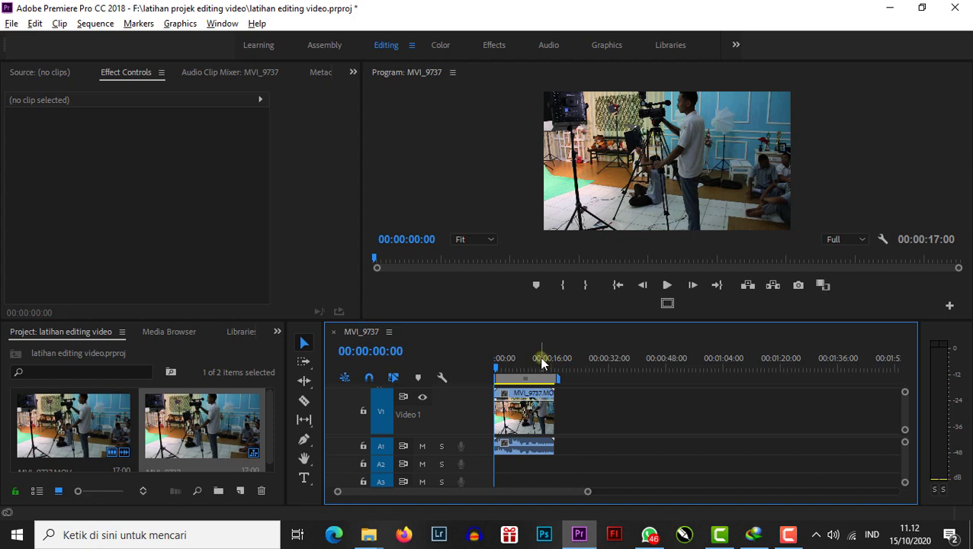
Play the MVI_9737 sequence from its beginning in the Program monitor.
scroll(538, 361, "up", 6)
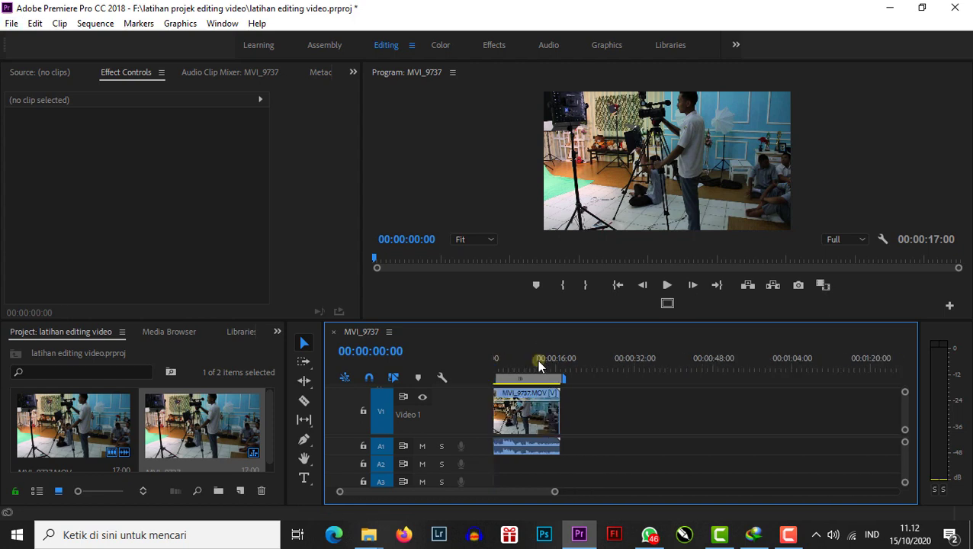
scroll(537, 360, "up", 4)
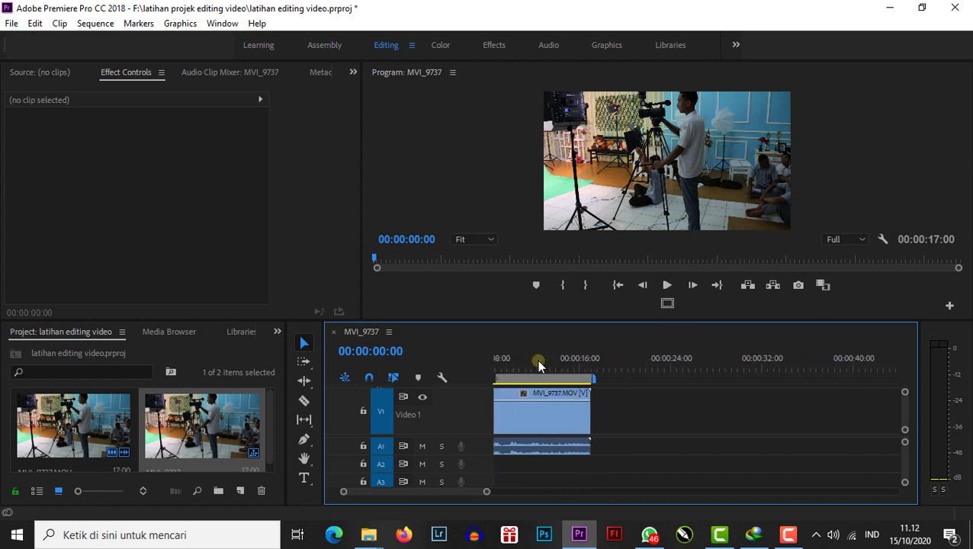
left_click_drag(455, 496, 442, 495)
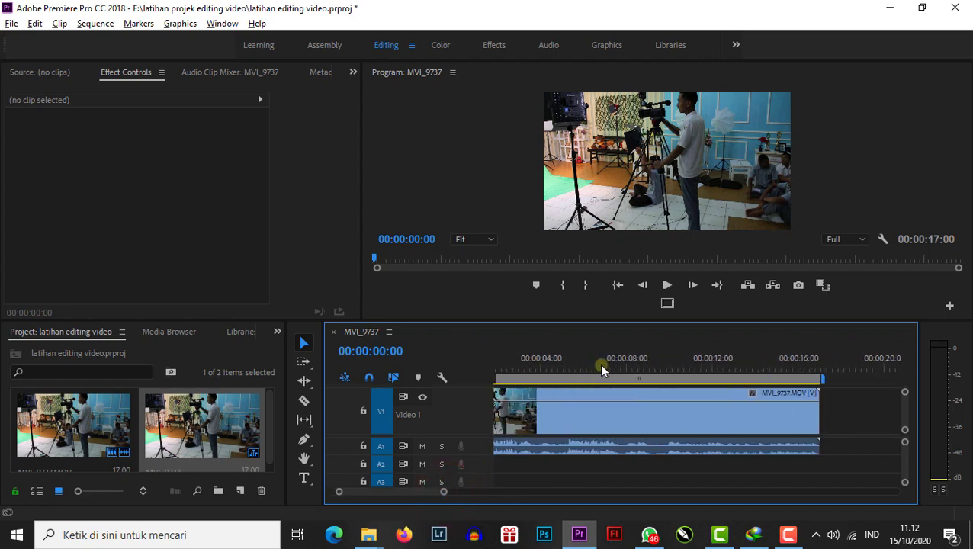
left_click_drag(430, 492, 415, 491)
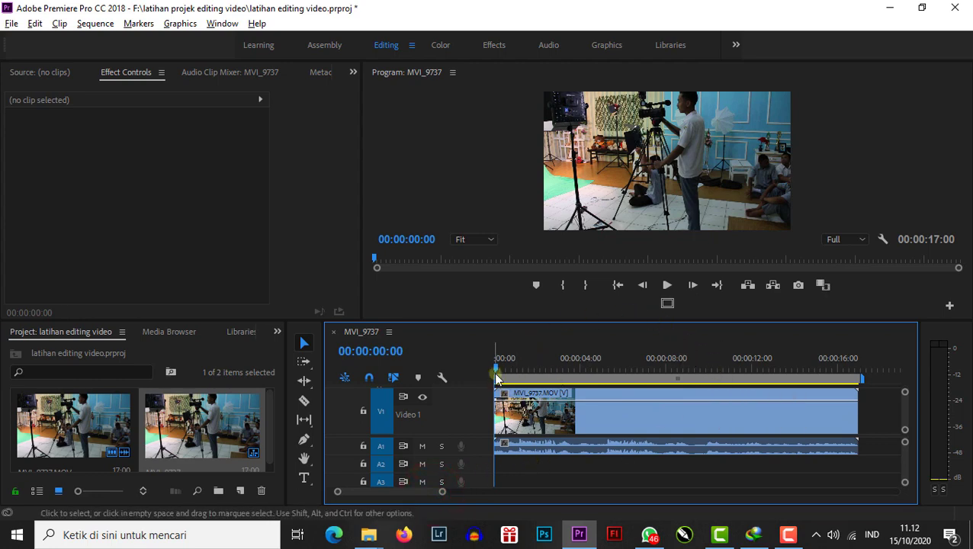
left_click(668, 286)
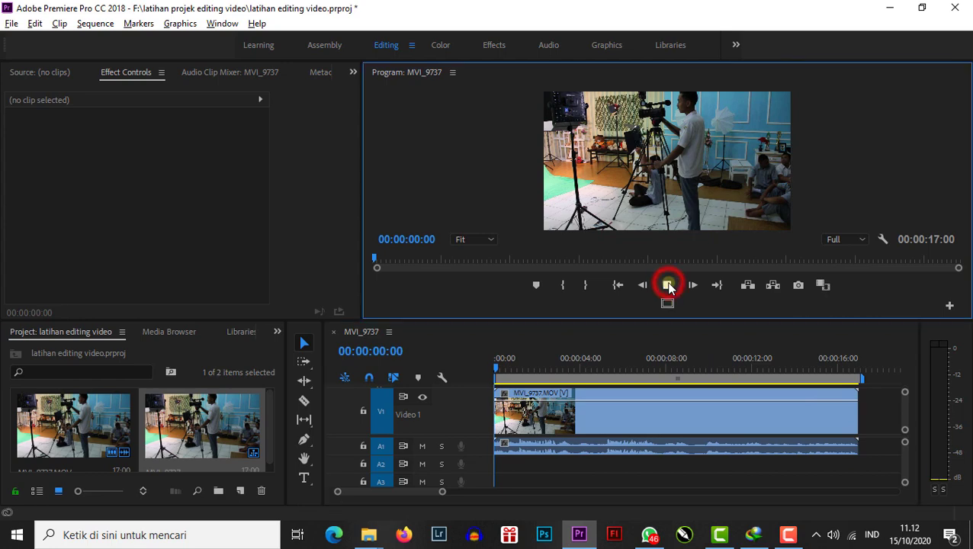
Pause and resume playback of the MVI_9737 sequence several times, stopping at 00:00:07:28.
left_click(667, 286)
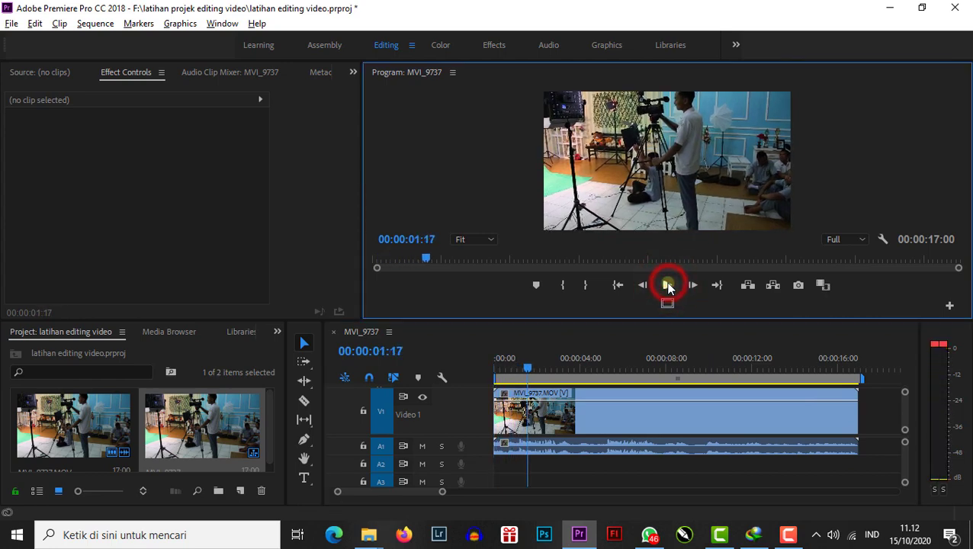
left_click(668, 285)
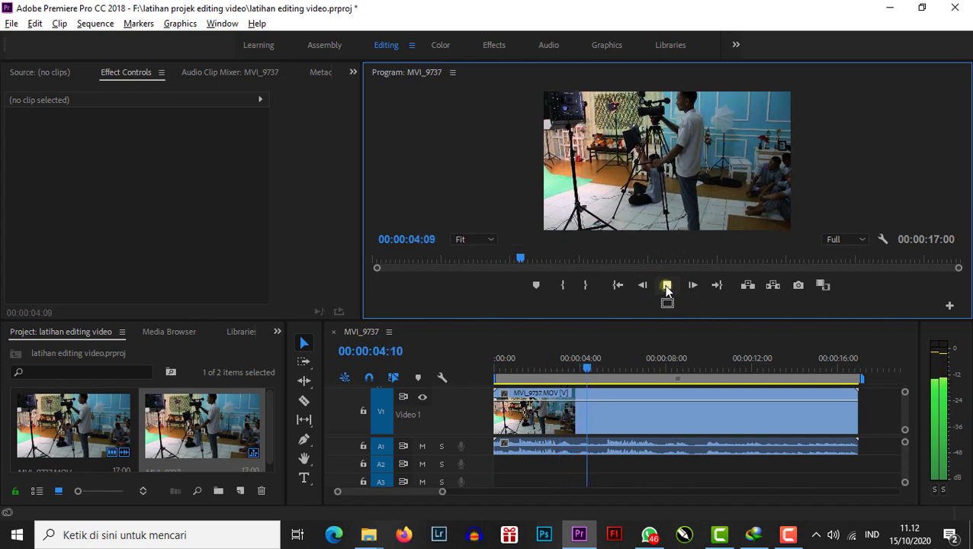
left_click(667, 286)
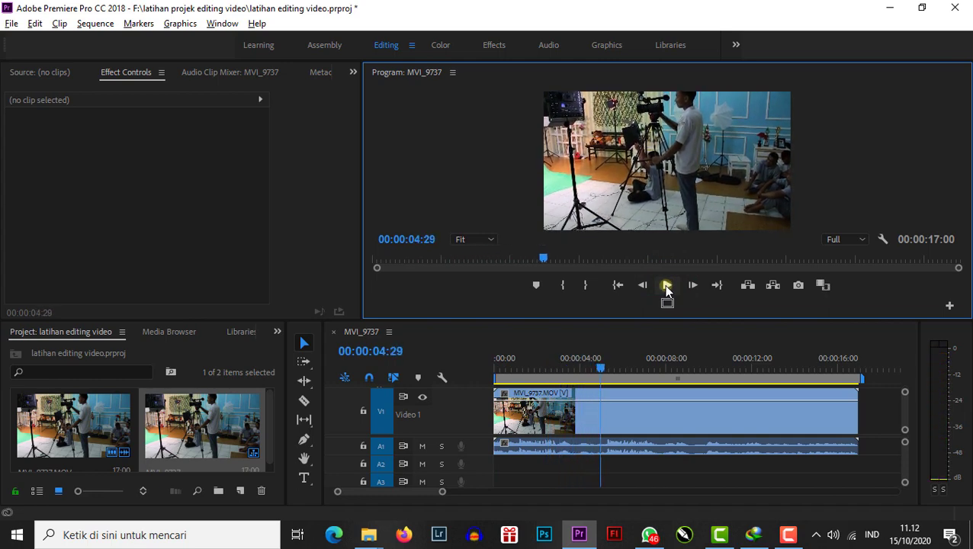
left_click(666, 287)
left_click(667, 286)
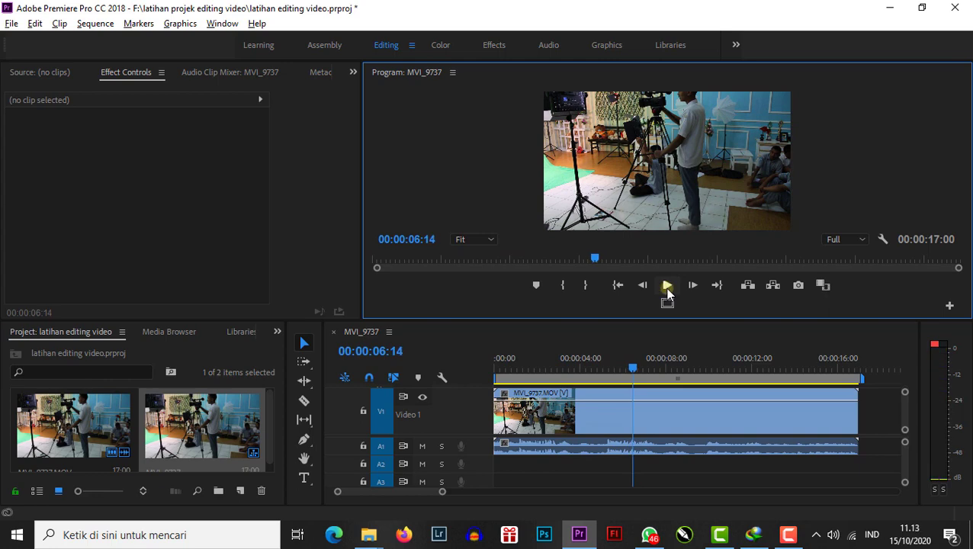
left_click(667, 286)
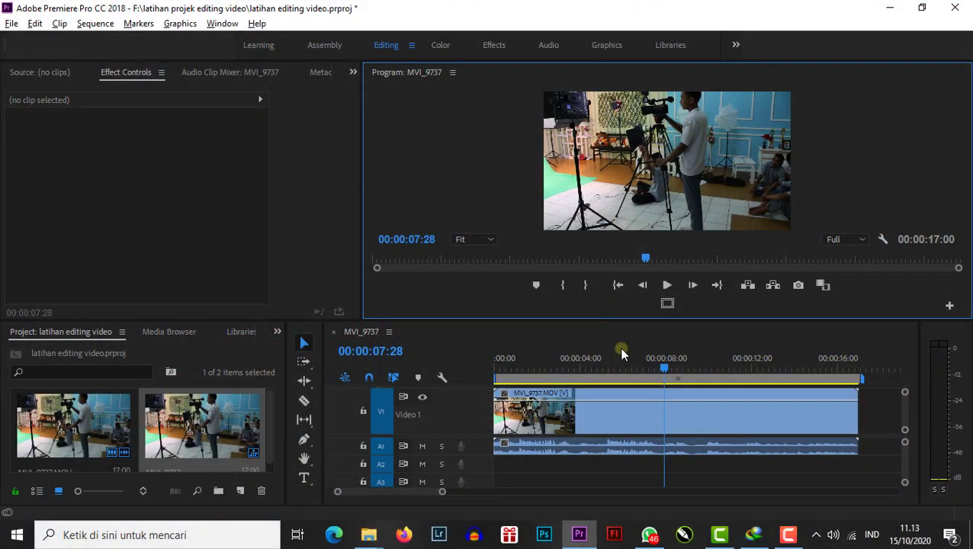
Move the playhead to 00:00:07:01 and split the MVI_9737.MOV clip there with the Razor tool.
left_click(624, 353)
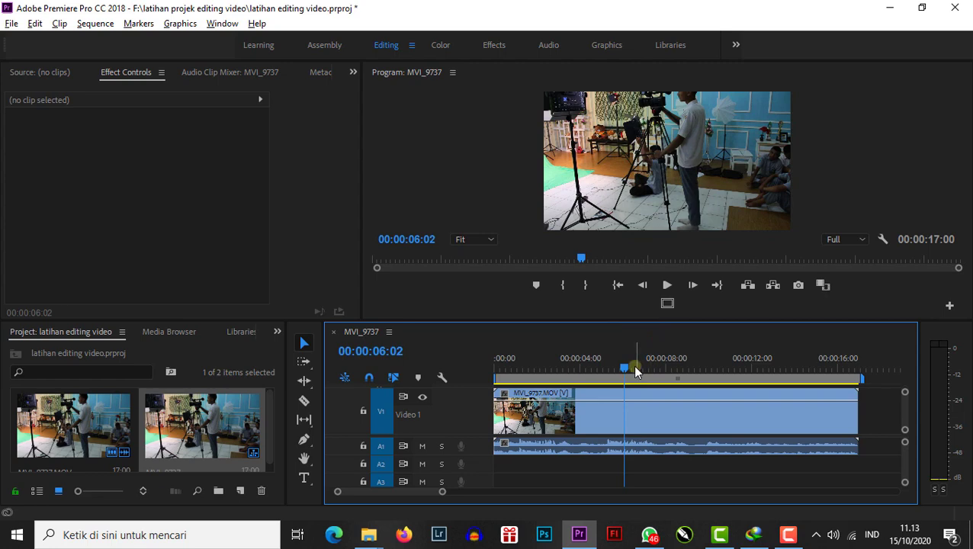
left_click(624, 367)
left_click_drag(619, 369, 639, 372)
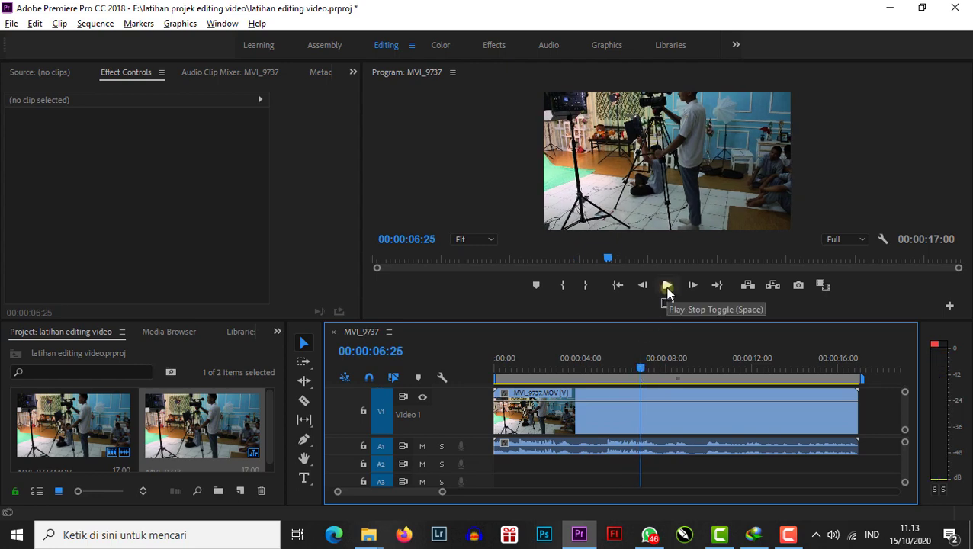
mouse_move(640, 368)
left_mouse_down()
mouse_move(587, 373)
mouse_move(648, 382)
left_mouse_up()
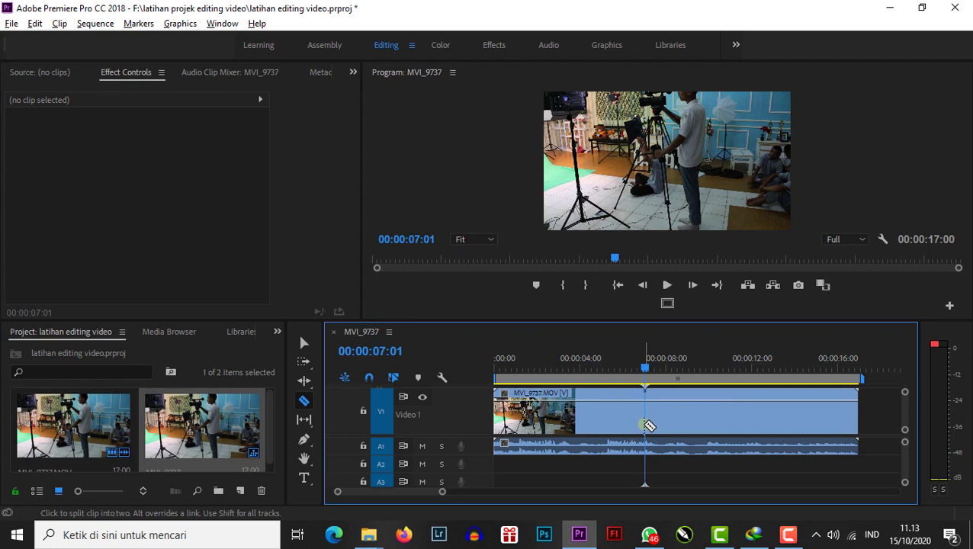
left_click(645, 424)
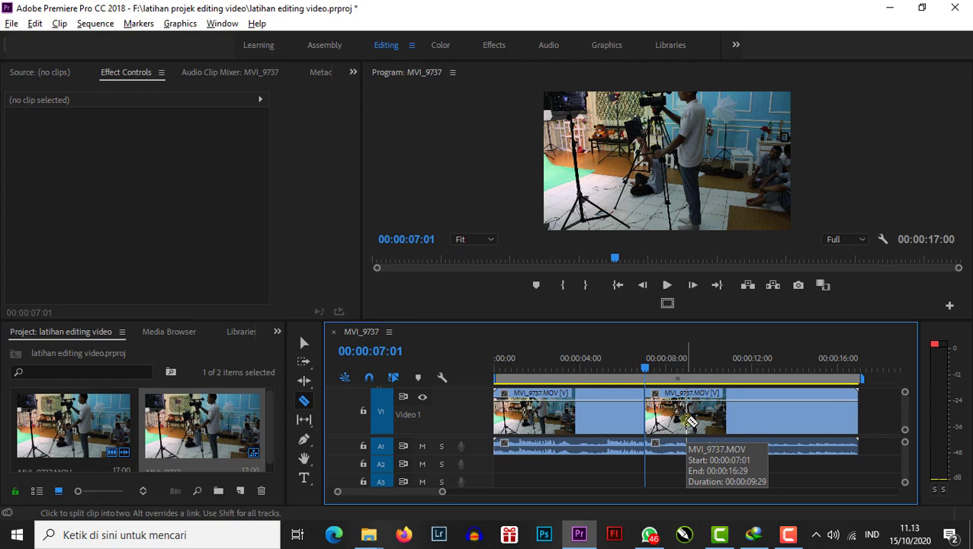
Select the two pieces of the split clip alternately with the Selection tool to check the cut.
key("v")
left_click(686, 423)
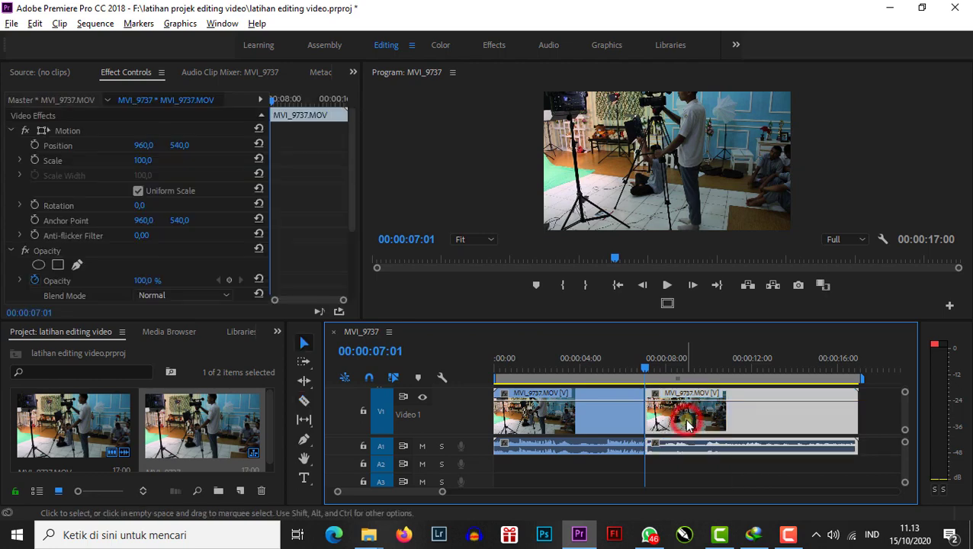
left_click(604, 422)
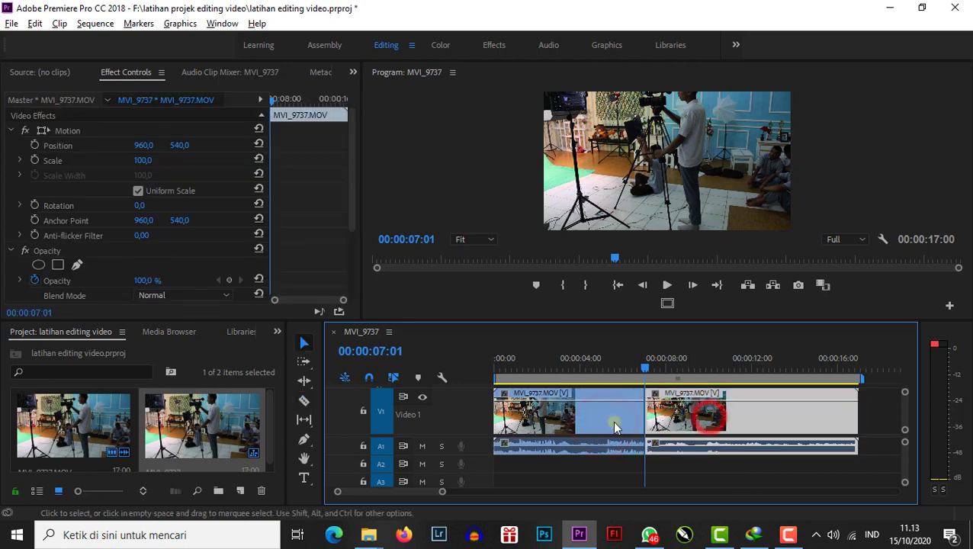
left_click(613, 423)
left_click(701, 414)
left_click(608, 425)
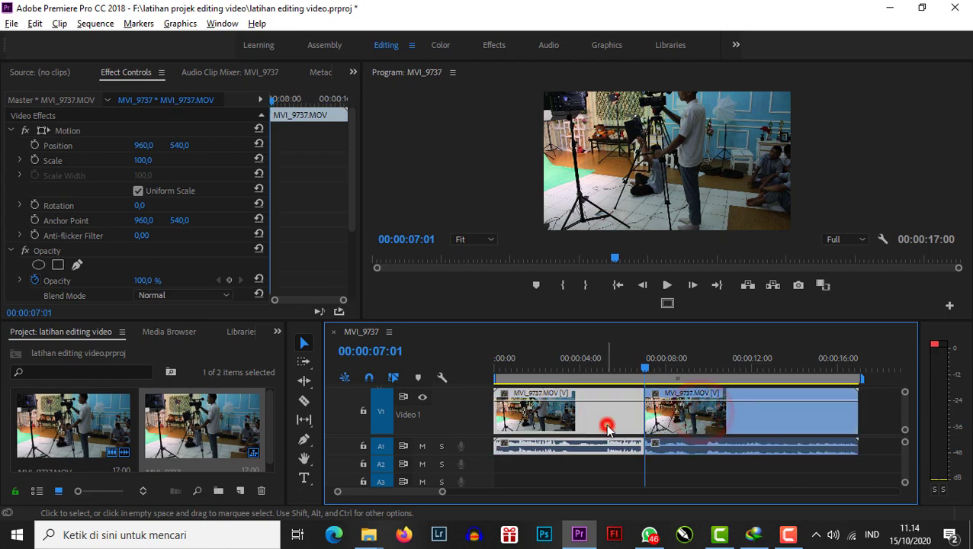
left_click(689, 417)
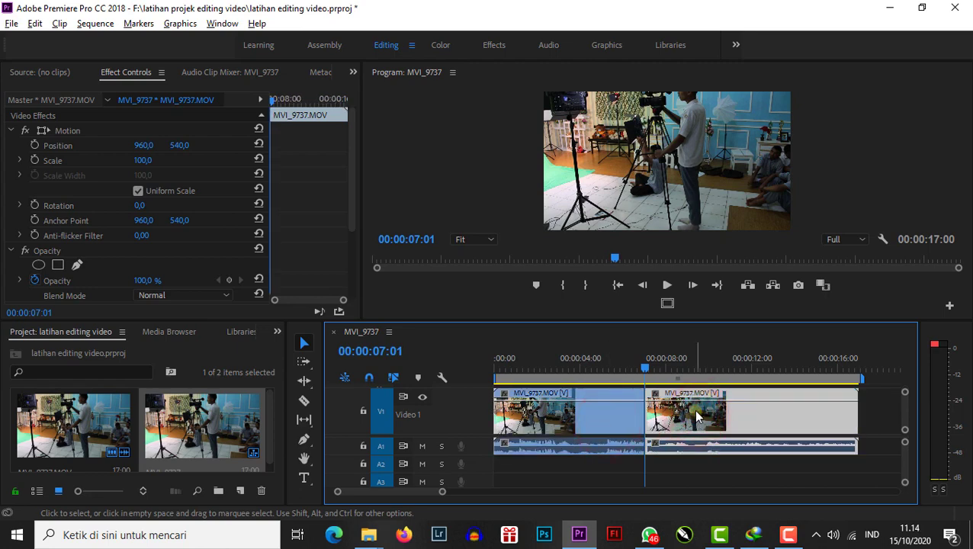
Split the first clip piece at 00:00:03:05 and the last piece at 00:00:12:08 with the Razor tool.
left_click_drag(646, 364, 563, 367)
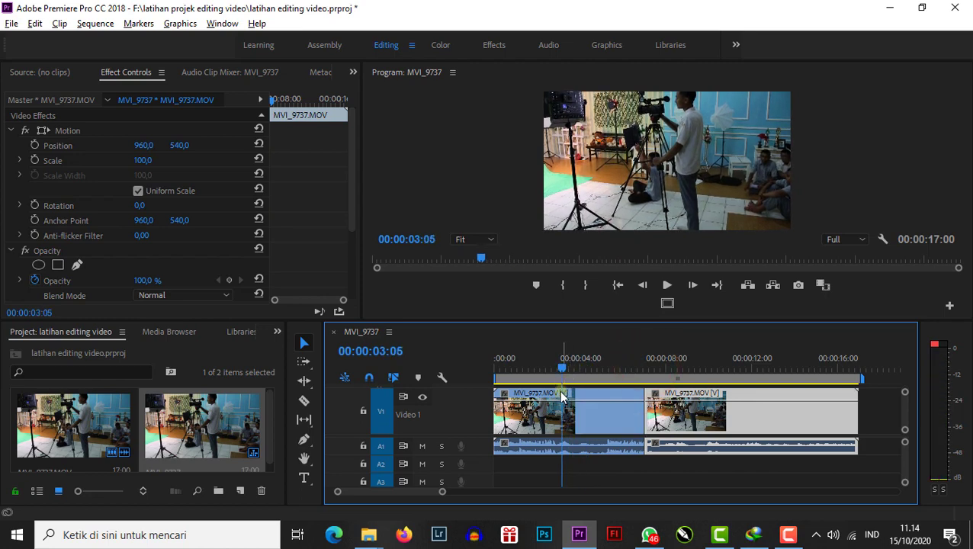
left_click(568, 412)
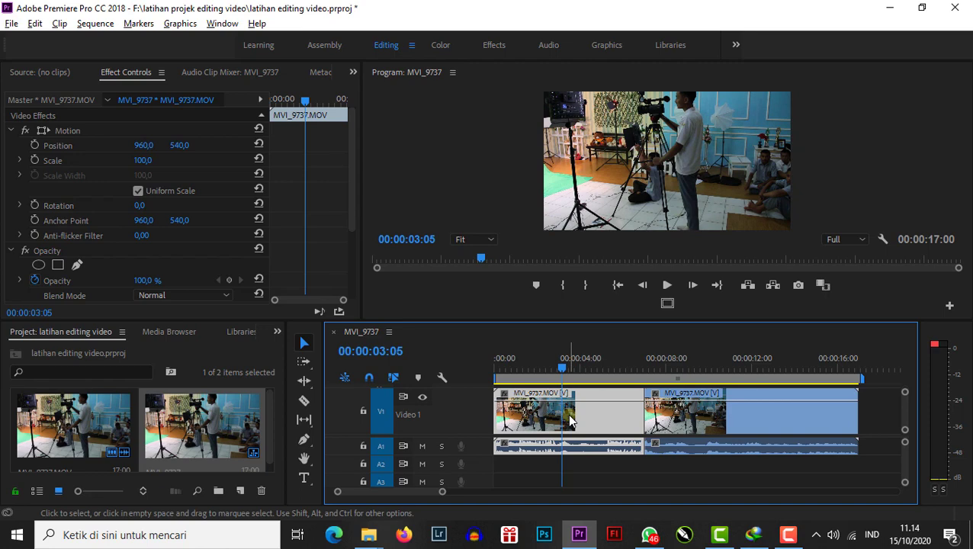
key("c")
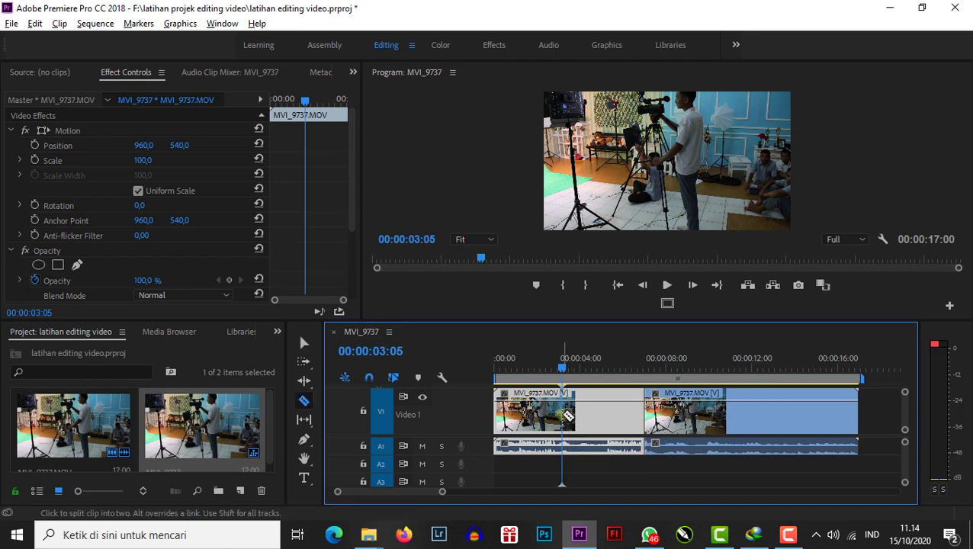
left_click(563, 415)
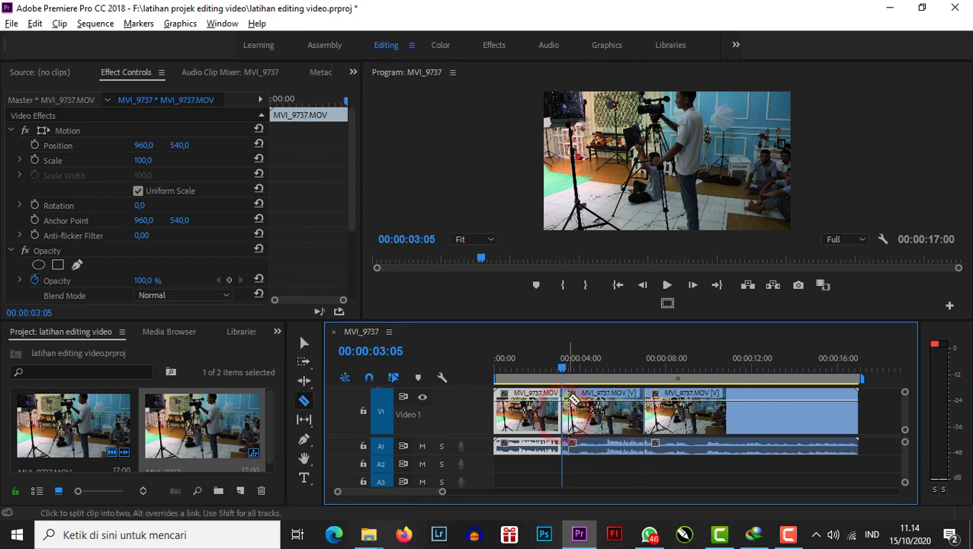
left_click_drag(562, 364, 757, 365)
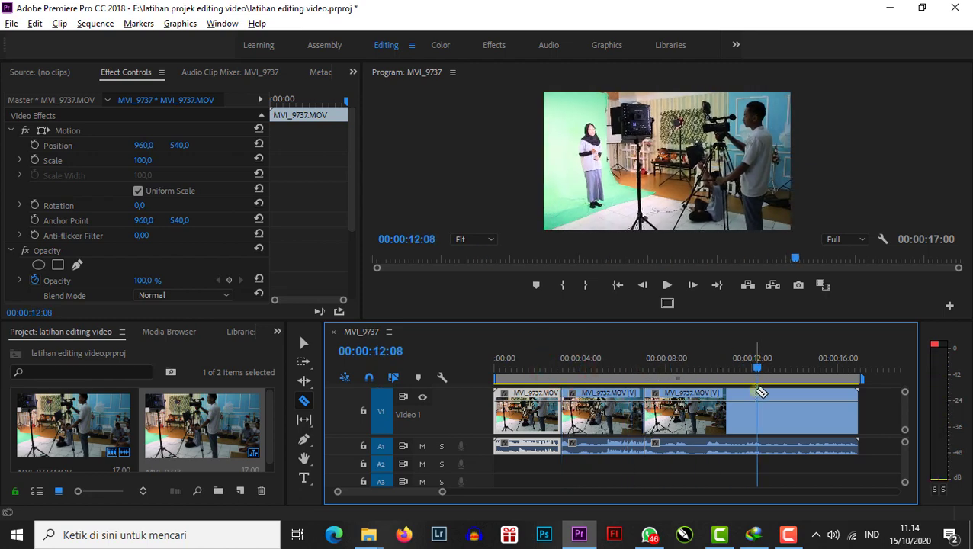
left_click(757, 416)
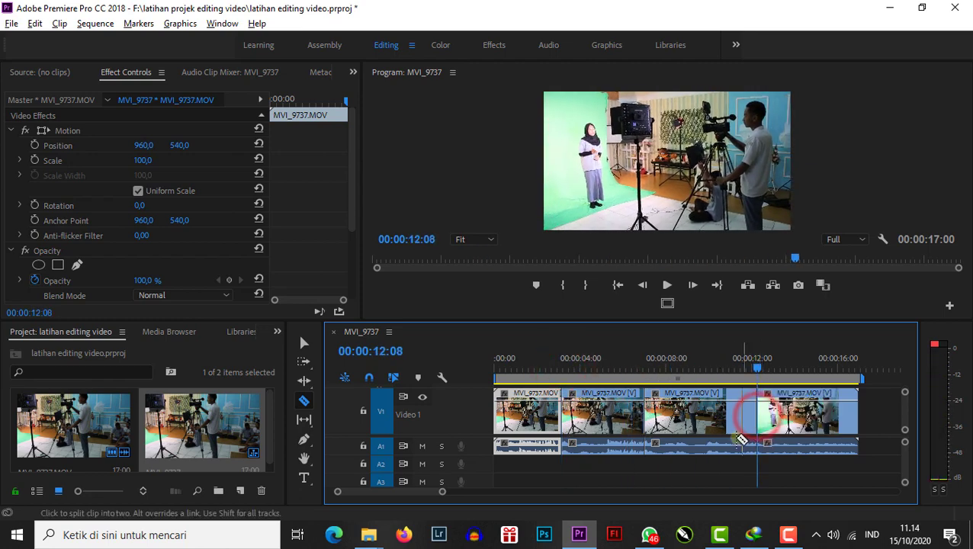
Select each of the four clip pieces in turn with the Selection tool to check that they are separate.
key("v")
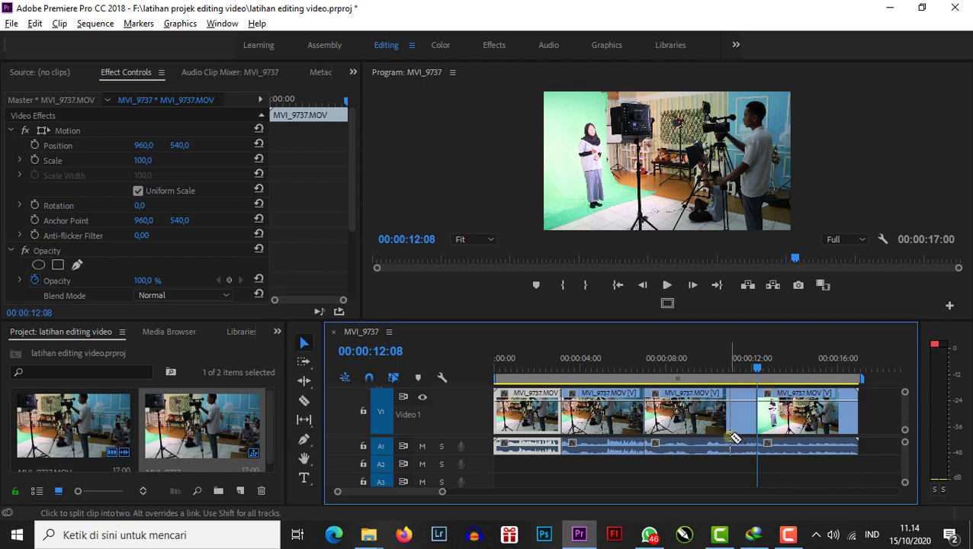
left_click(690, 414)
left_click(792, 414)
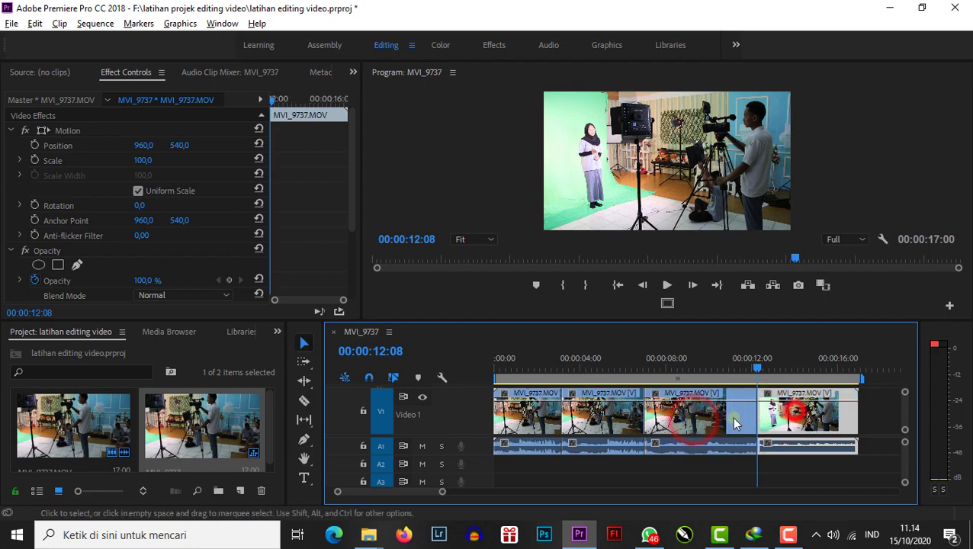
left_click(608, 430)
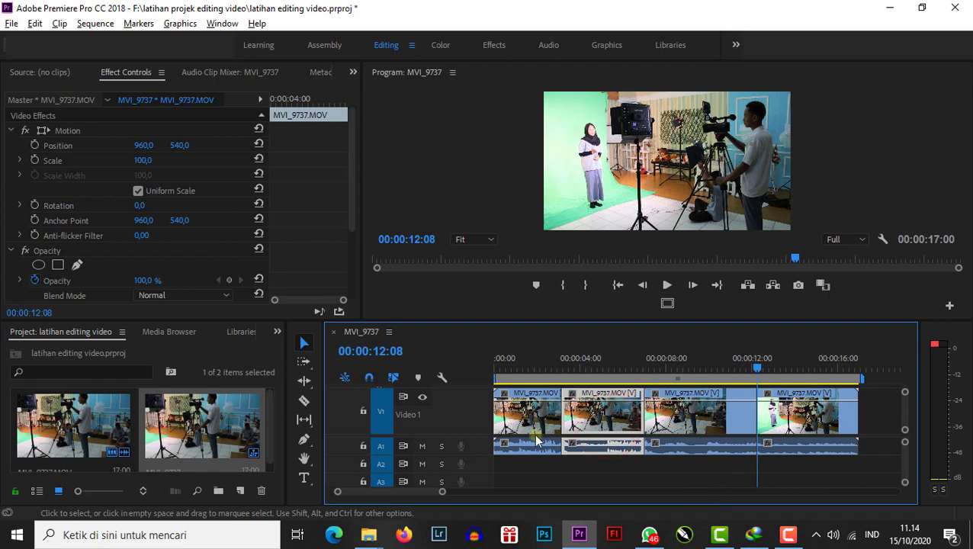
left_click(527, 420)
left_click(600, 426)
left_click(699, 416)
left_click(795, 413)
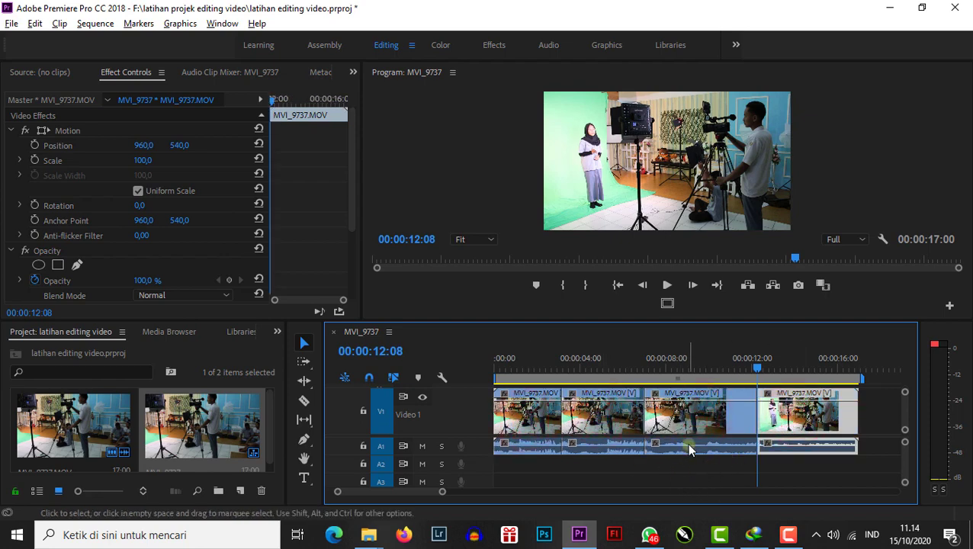
Delete the third clip piece, between 00:00:07:01 and 00:00:12:07, and close the gap it leaves on the timeline.
left_click(683, 445)
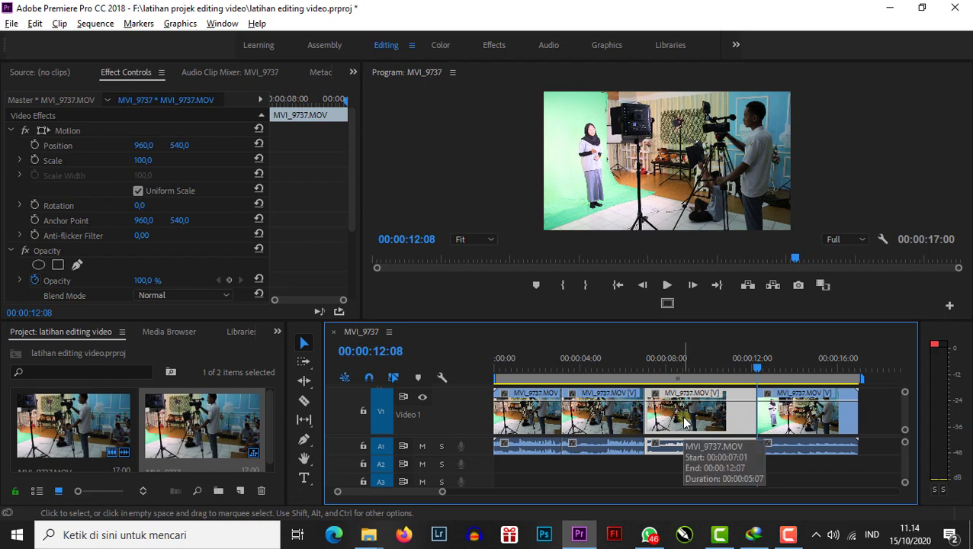
key("Delete")
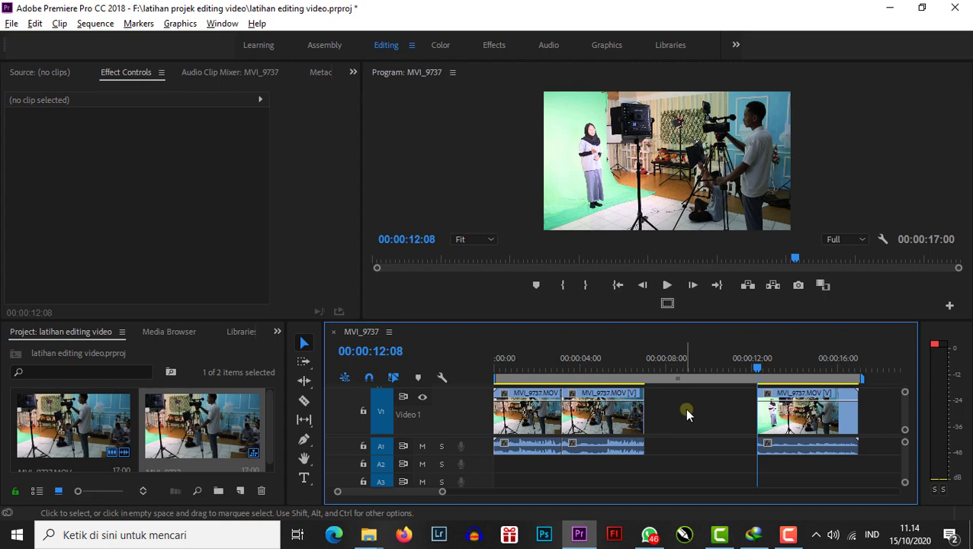
left_click(807, 412)
mouse_move(806, 411)
left_mouse_down()
mouse_move(741, 421)
mouse_move(813, 421)
left_mouse_up()
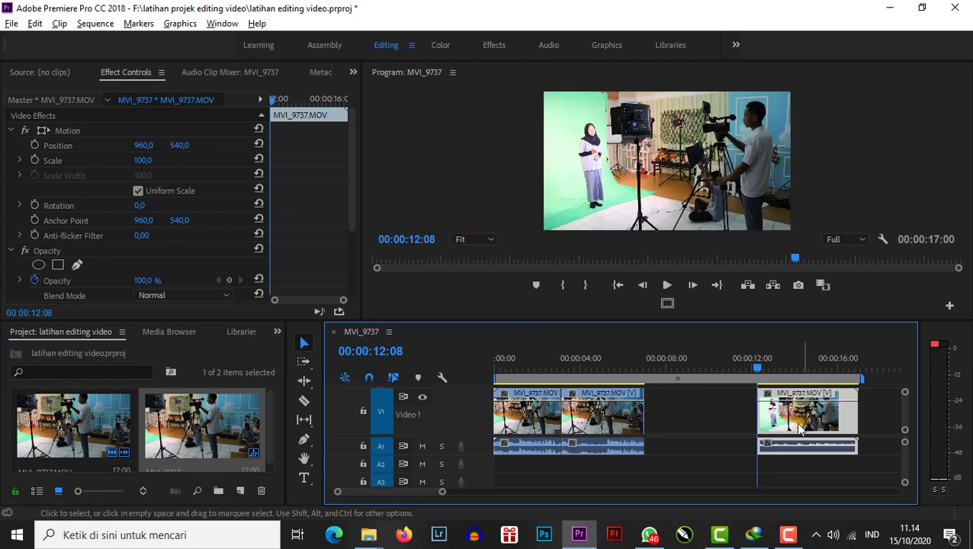
left_click(668, 408)
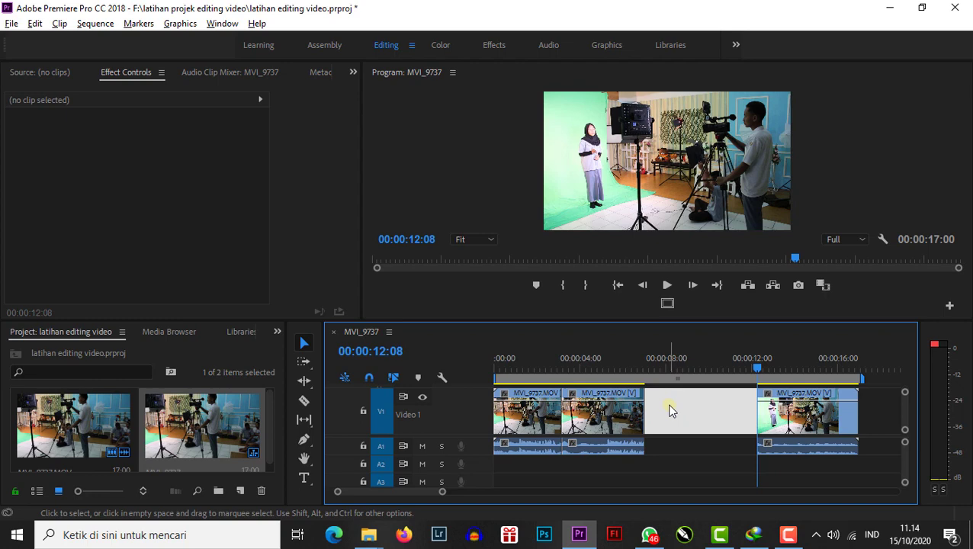
key("Delete")
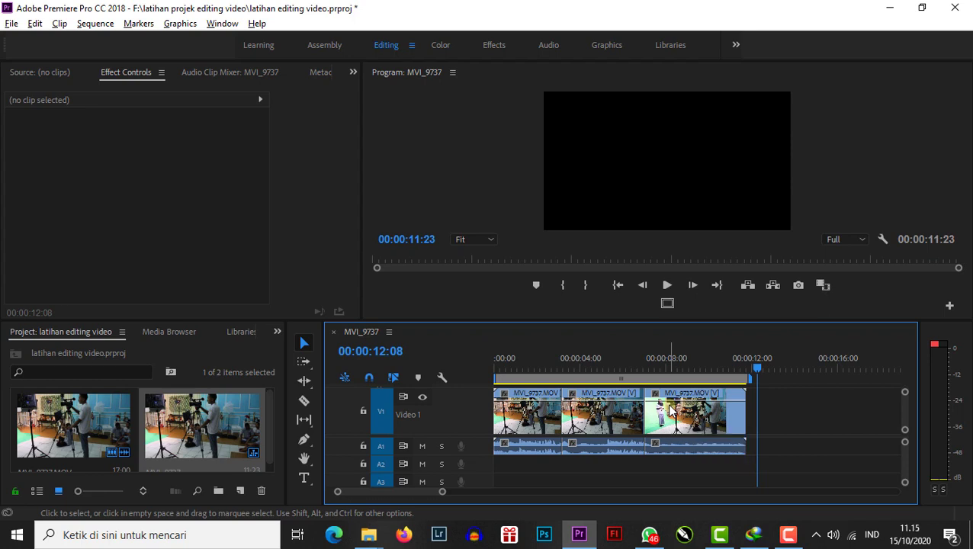
Delete the first clip piece and close the empty gap at the start of the sequence.
left_click(536, 410)
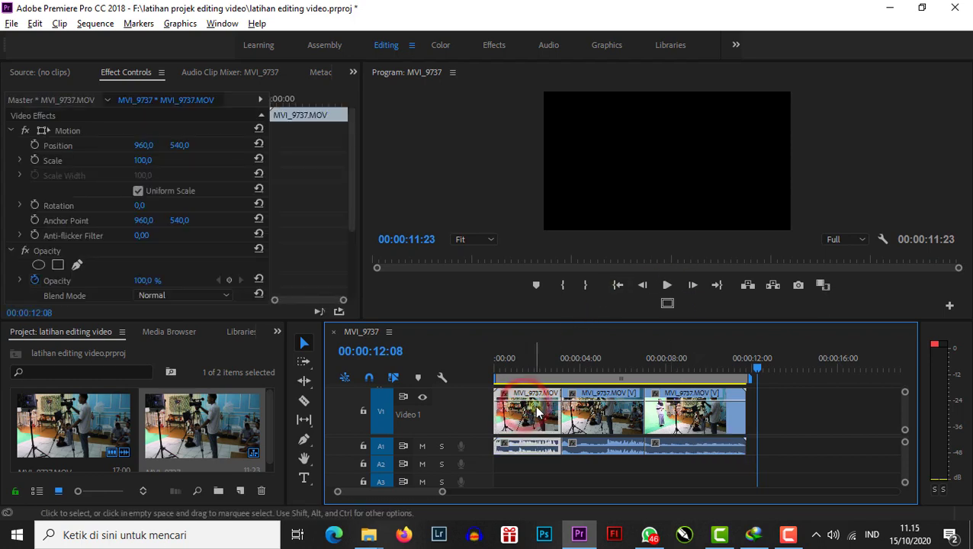
key("Delete")
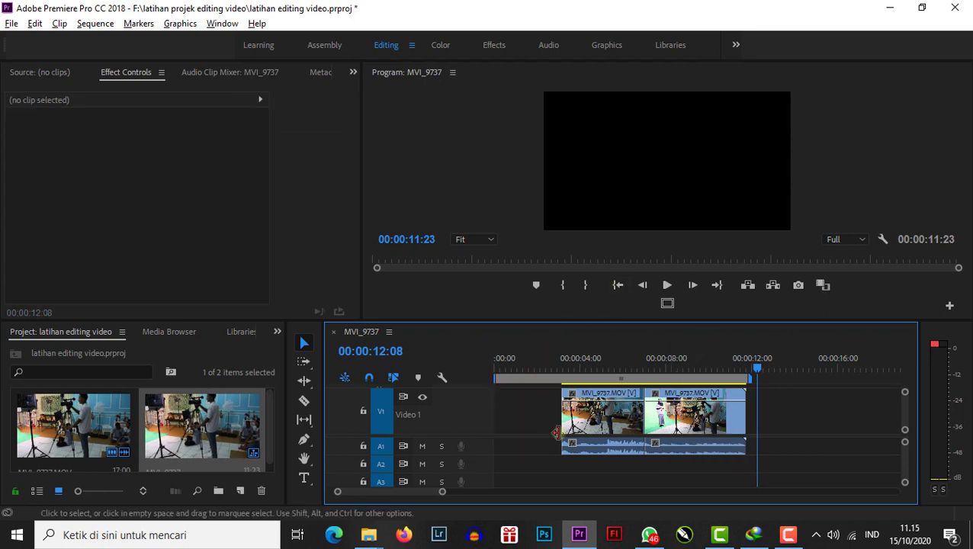
left_click(518, 409)
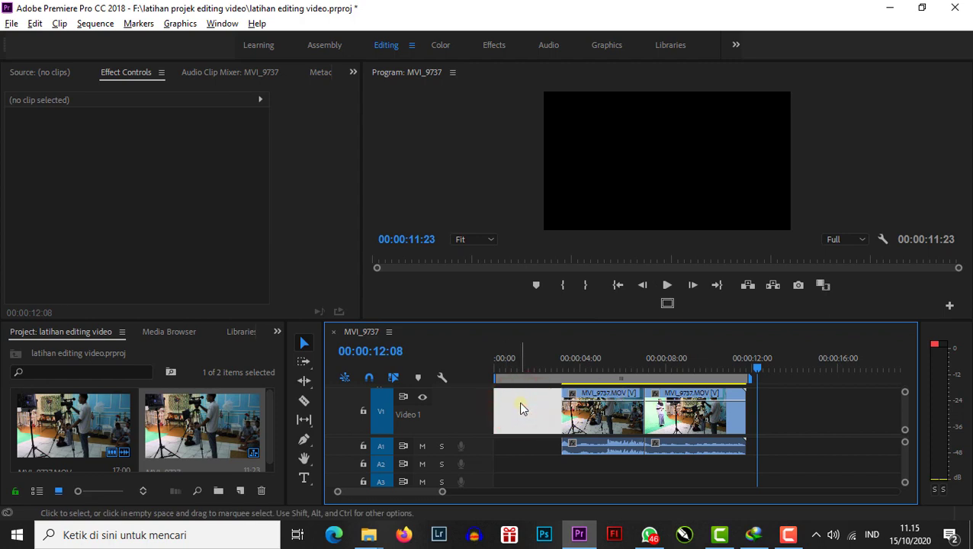
key("Delete")
left_click(701, 380)
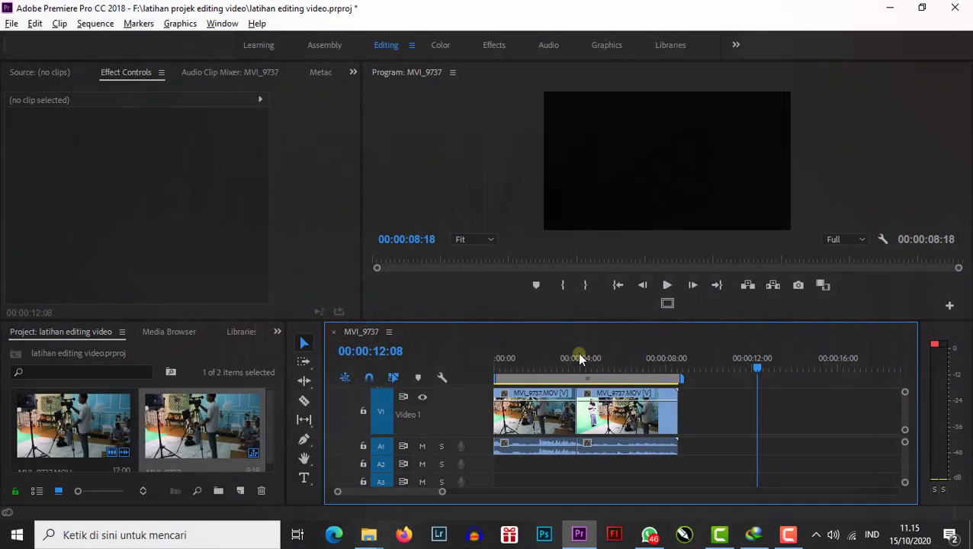
Play the shortened sequence across the cut between its two pieces, then return the playhead to 00:00:03:15.
left_click(557, 358)
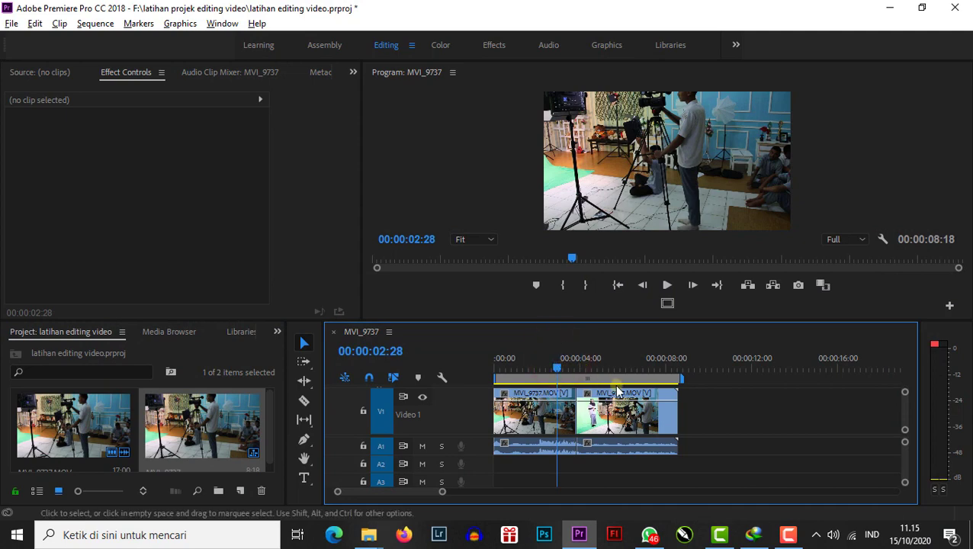
mouse_move(557, 364)
left_mouse_down()
mouse_move(585, 363)
mouse_move(571, 370)
left_mouse_up()
key("space")
left_click(542, 419)
left_click(603, 423)
key("space")
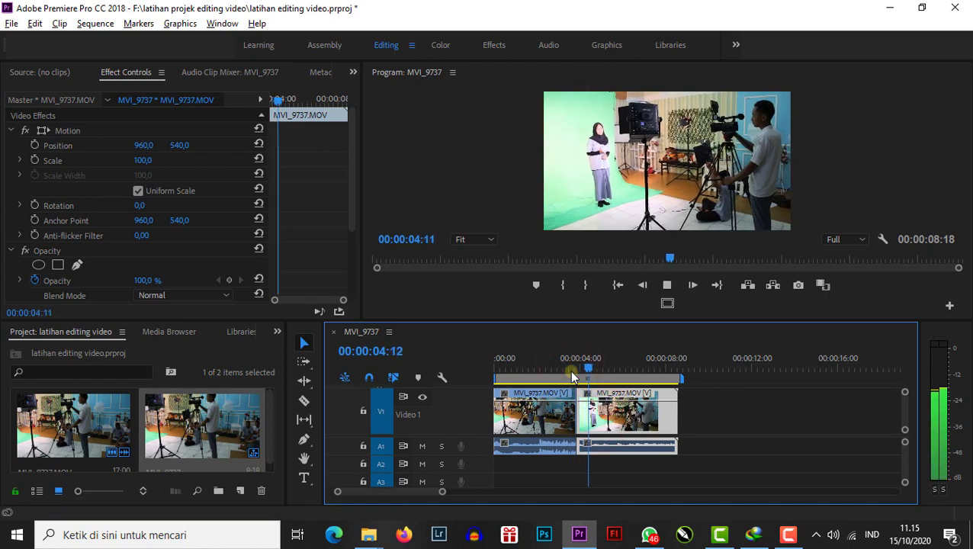
left_click(570, 364)
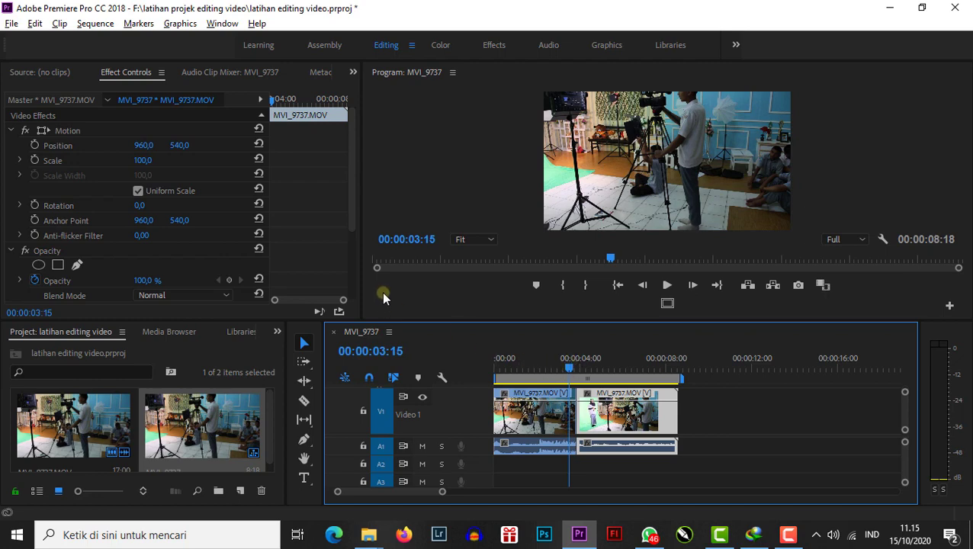
Show the available effects and expand the Video Transitions group down to its Dissolve transitions.
left_click(276, 333)
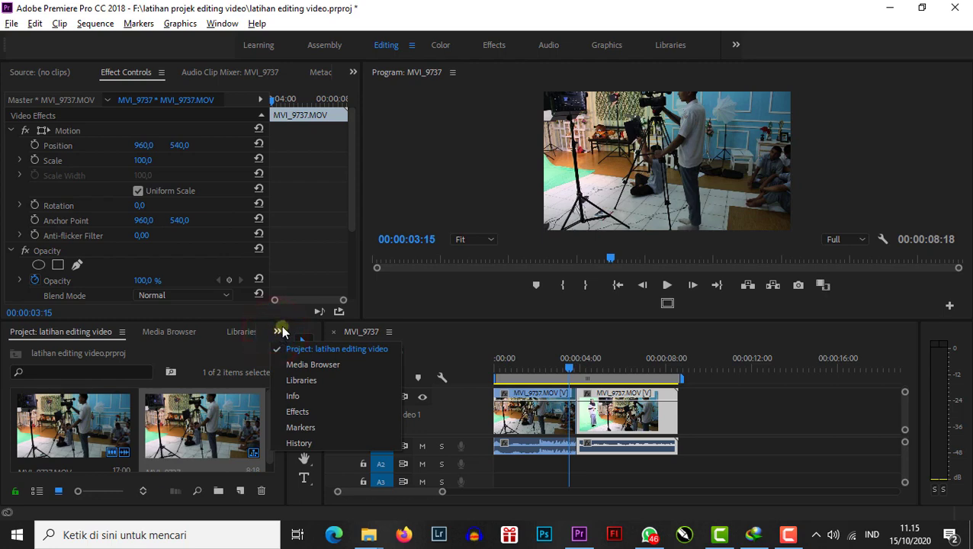
left_click(300, 413)
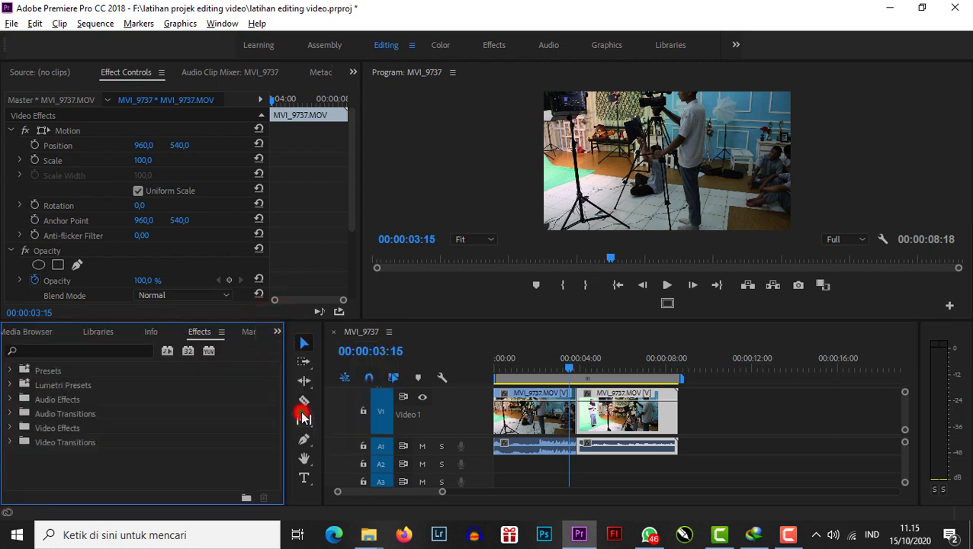
left_click(10, 443)
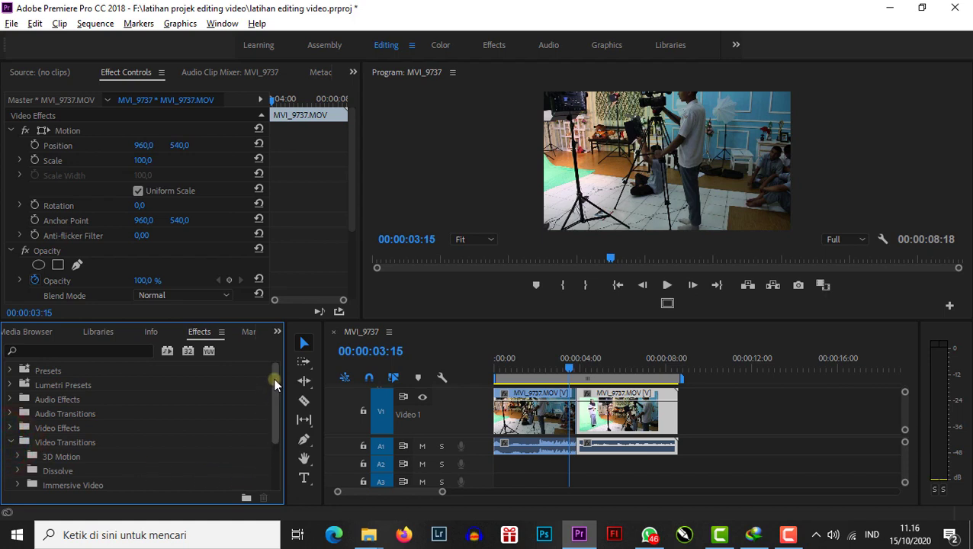
left_click_drag(276, 383, 273, 427)
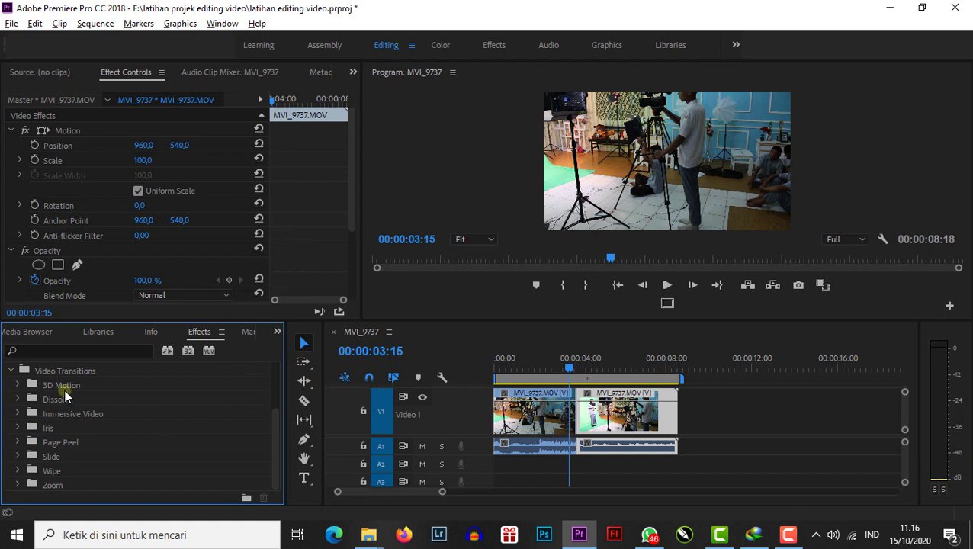
left_click(18, 400)
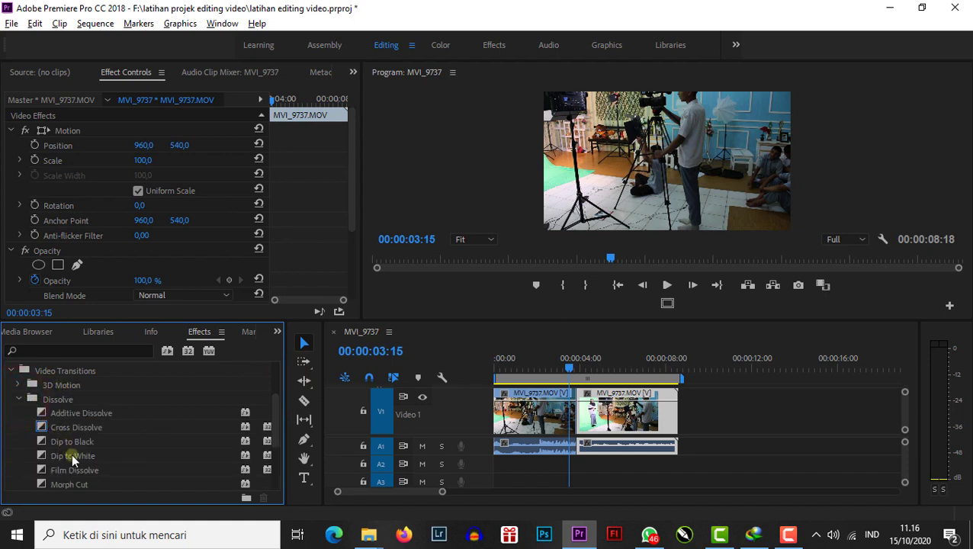
Apply the Dip to White transition to the cut between the two clip pieces on V1.
left_click(73, 458)
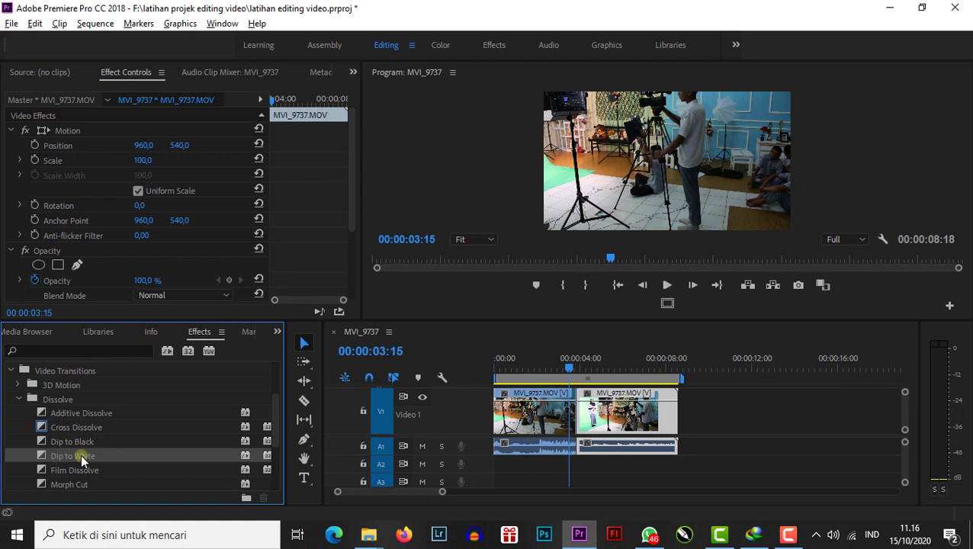
left_click_drag(238, 439, 347, 431)
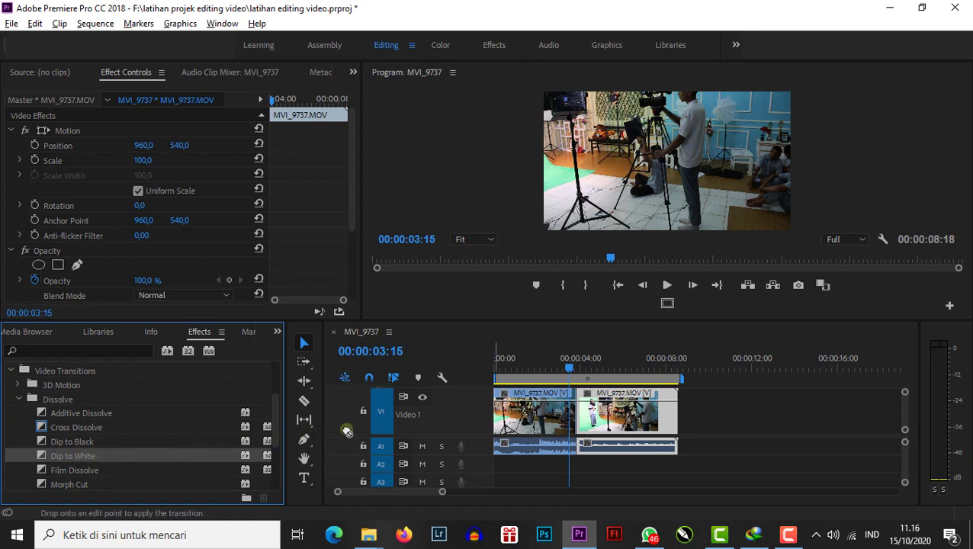
left_click_drag(488, 429, 582, 432)
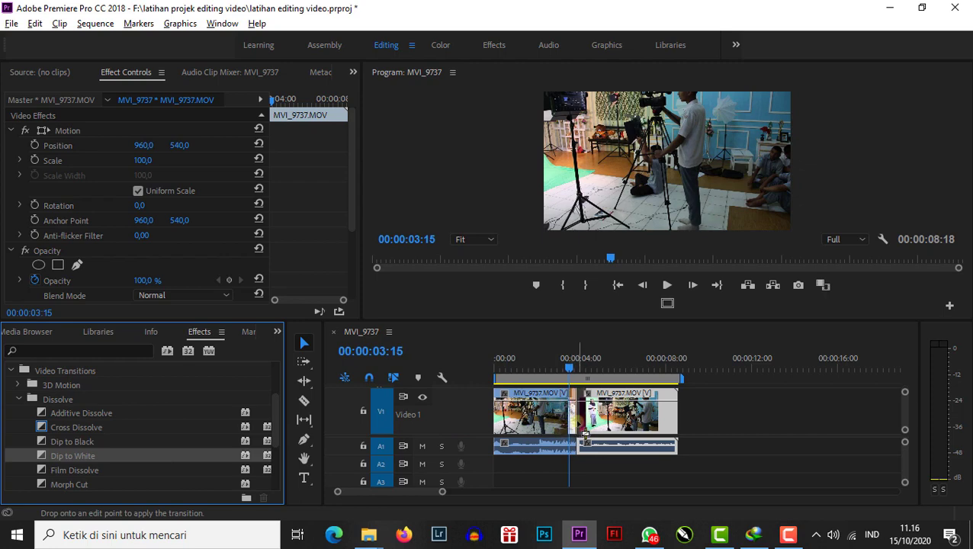
left_click_drag(582, 432, 579, 428)
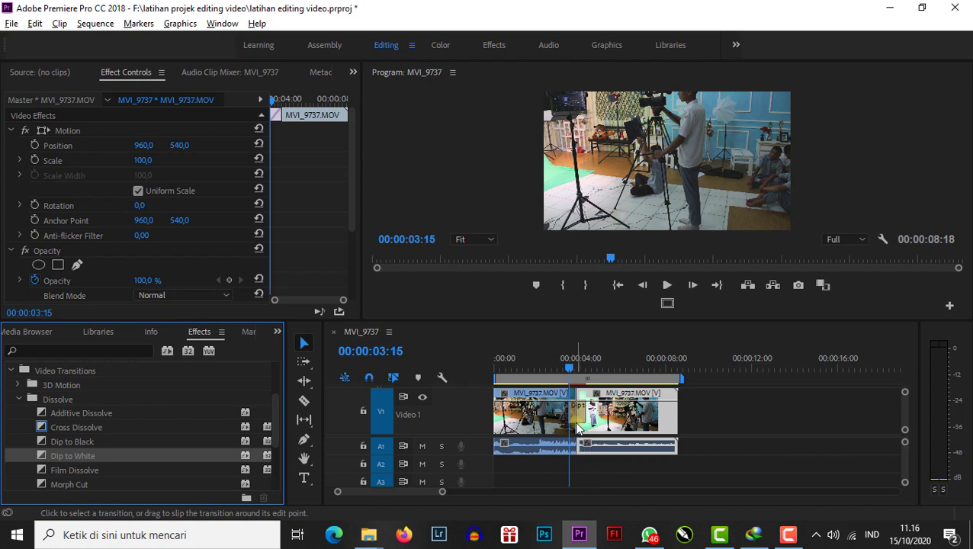
Play the sequence across the cut from 00:00:03:07 to preview the Dip to White transition, and replay it once.
left_click(566, 366)
left_click_drag(567, 366, 566, 366)
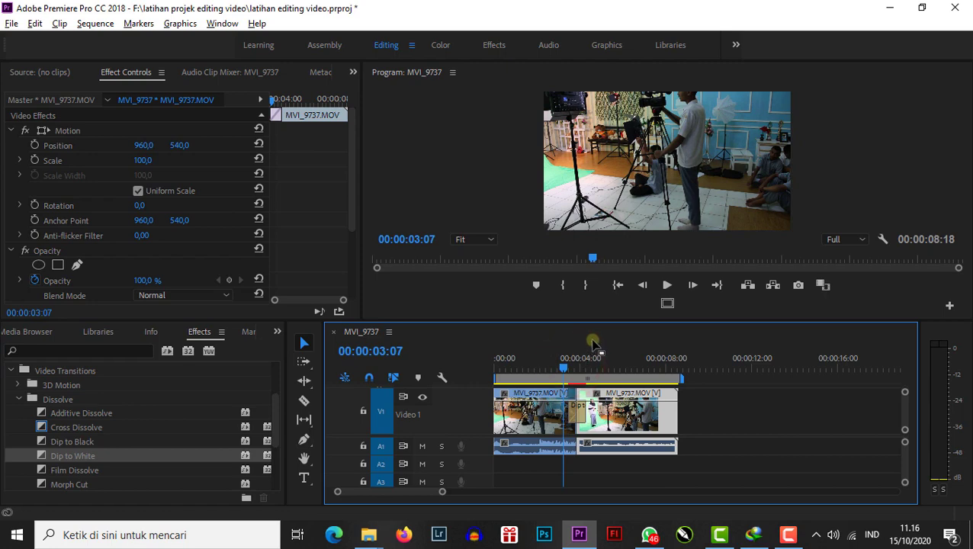
key("space")
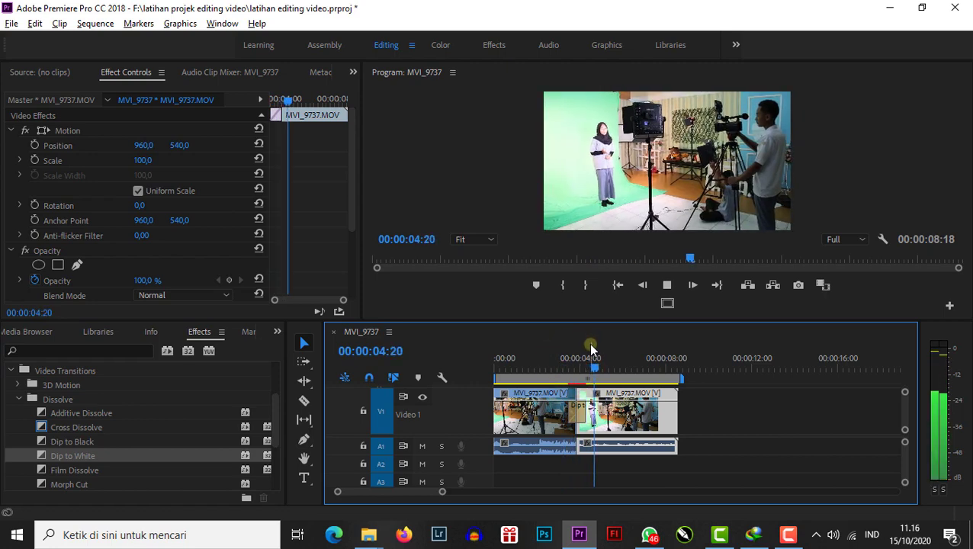
left_click(571, 367)
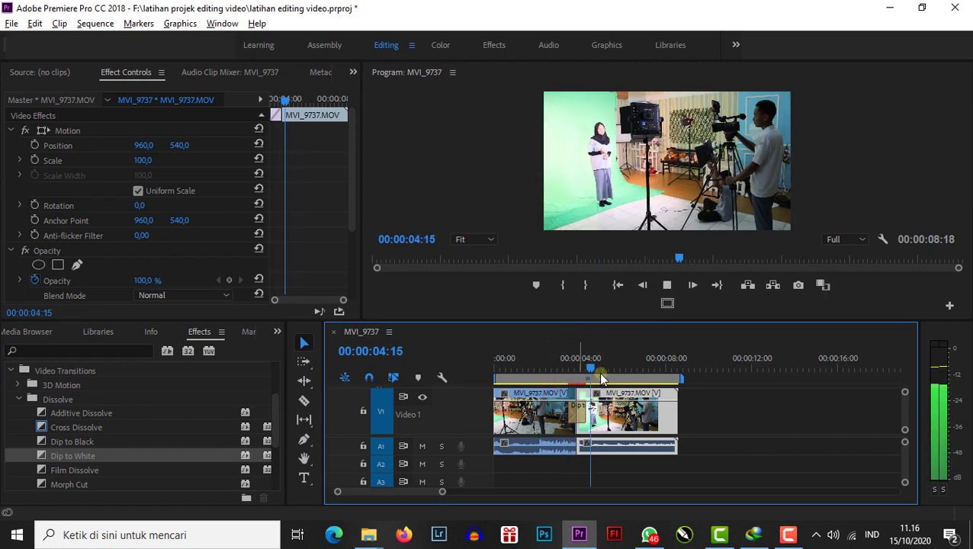
key("space")
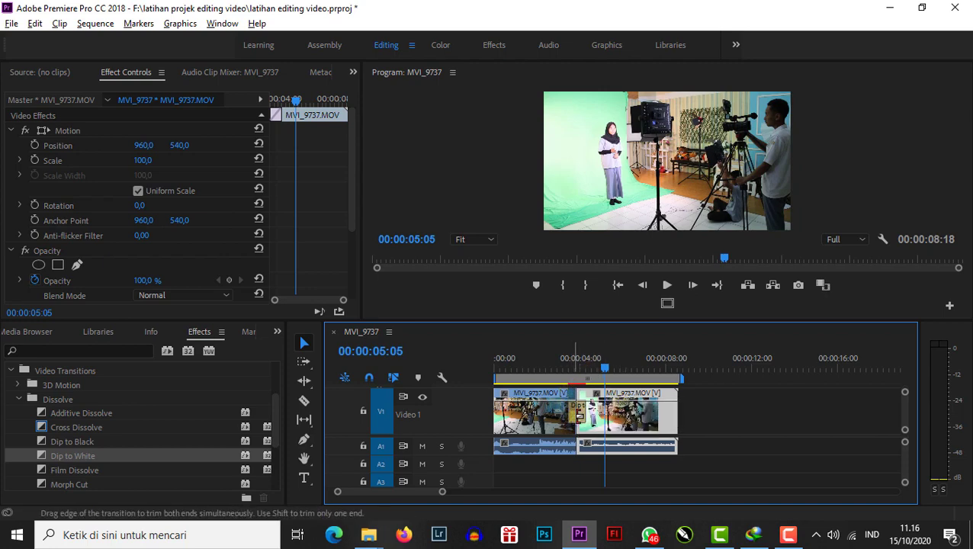
Delete the Dip to White transition and apply Dip to Black to the same cut between the two clip pieces.
left_click(581, 424)
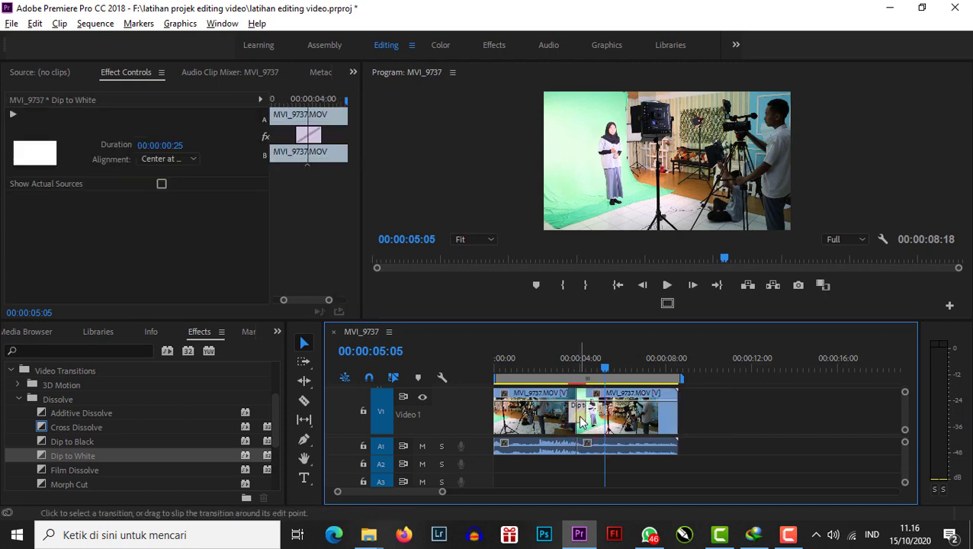
left_click(642, 429)
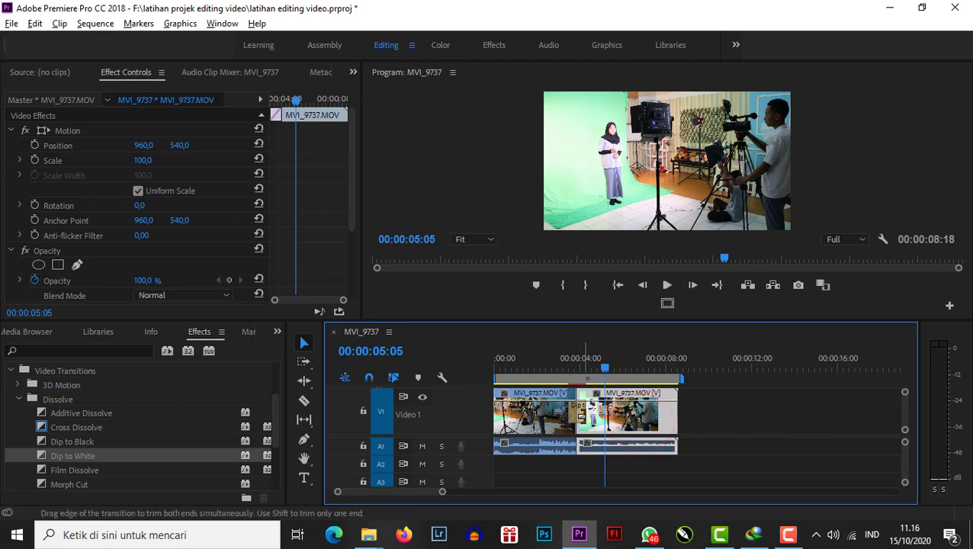
left_click(580, 421)
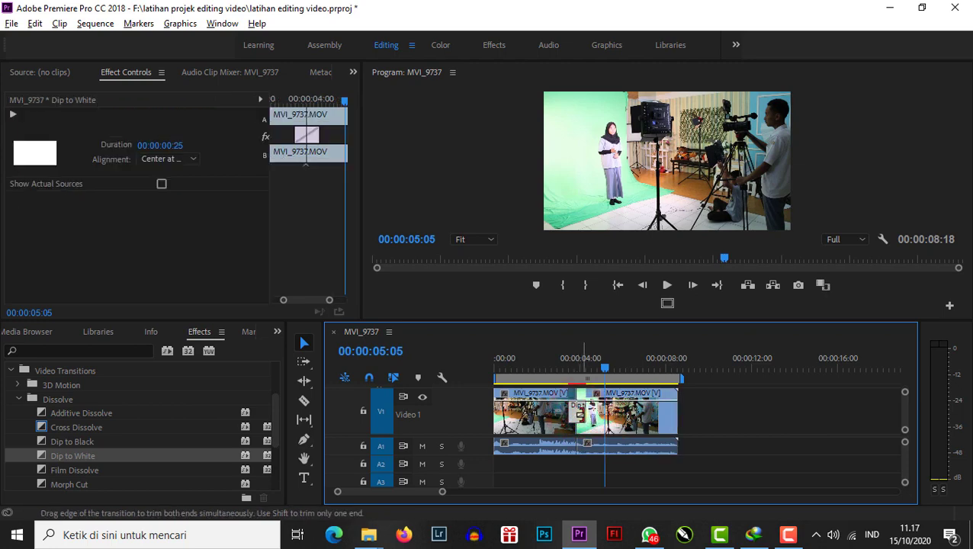
key("Delete")
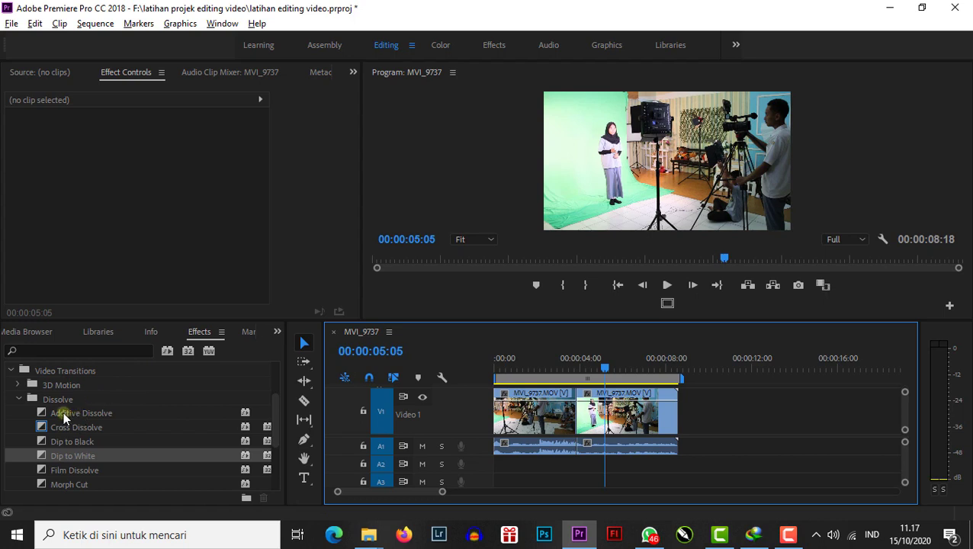
left_click_drag(61, 446, 579, 431)
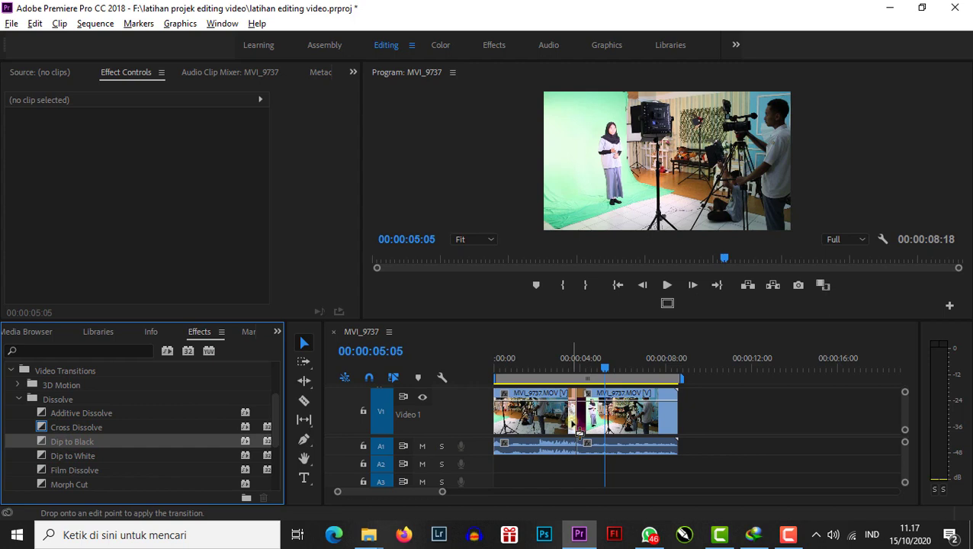
Preview the Dip to Black transition twice by playing across the cut, then return the playhead to 00:00:03:10.
left_click(561, 363)
key("space")
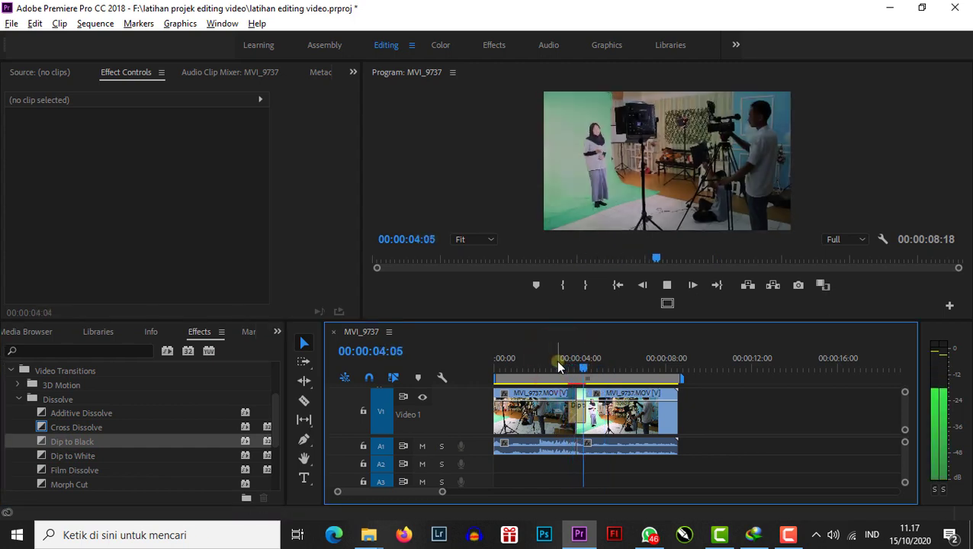
key("space")
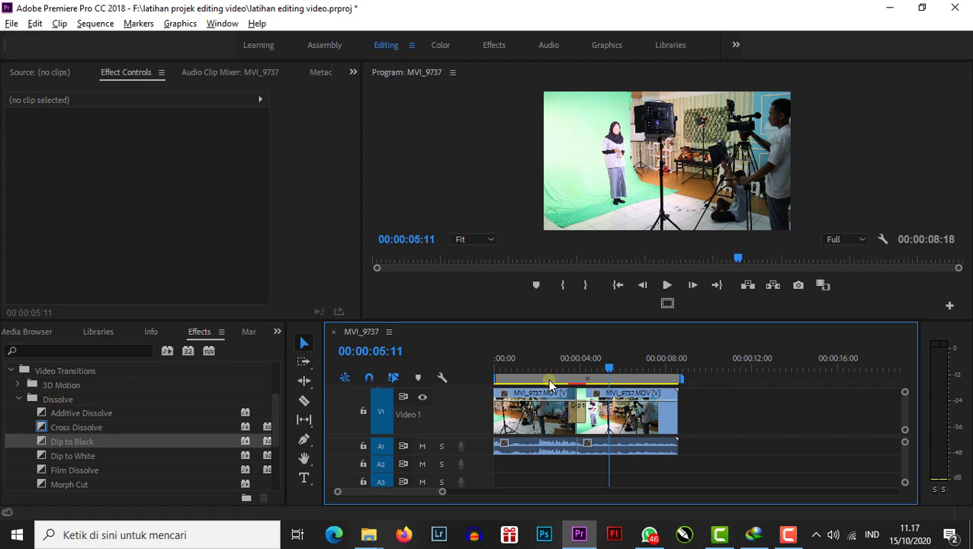
left_click(579, 414)
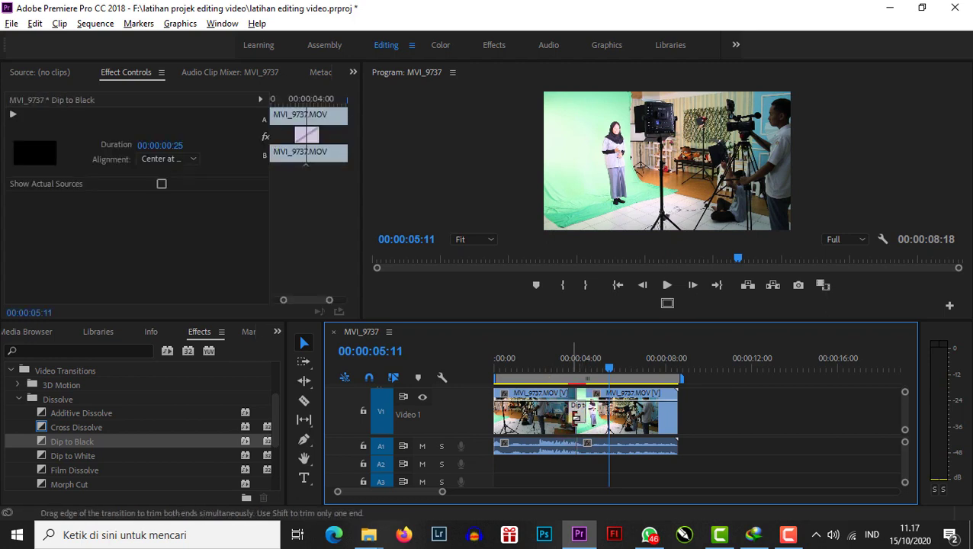
left_click(565, 365)
key("space")
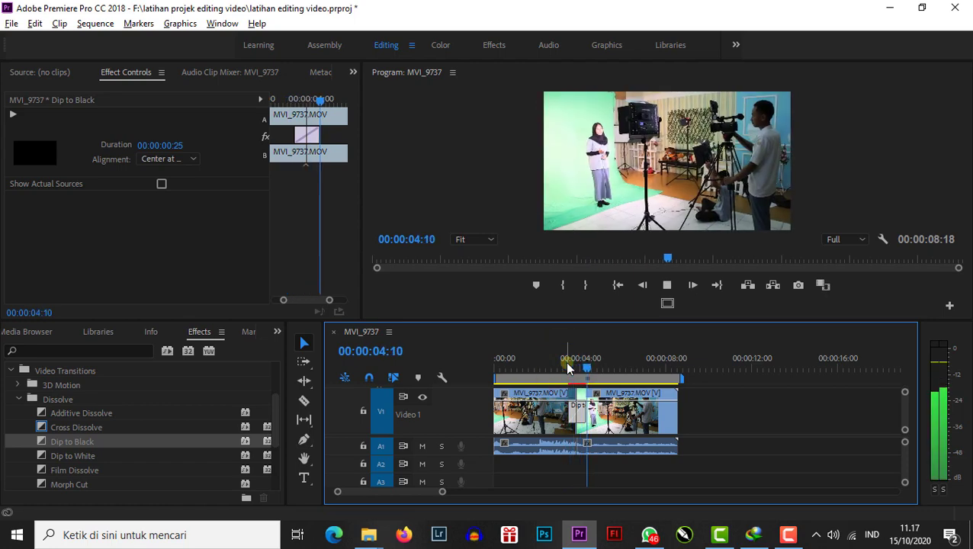
left_click(566, 365)
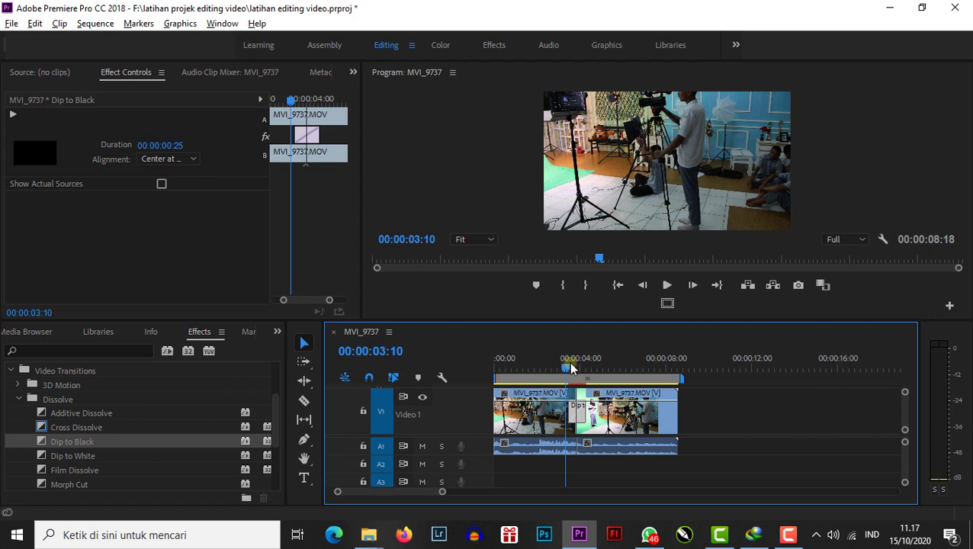
Lengthen the Dip to Black transition on the timeline to 00:00:01:11 by extending its start edge.
left_click(577, 416)
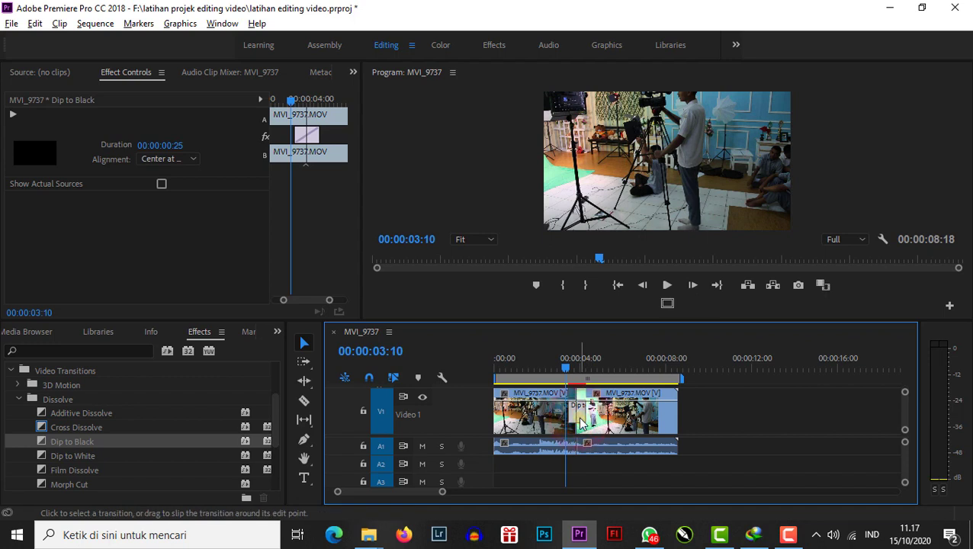
scroll(580, 423, "up", 2)
scroll(580, 423, "up", 1)
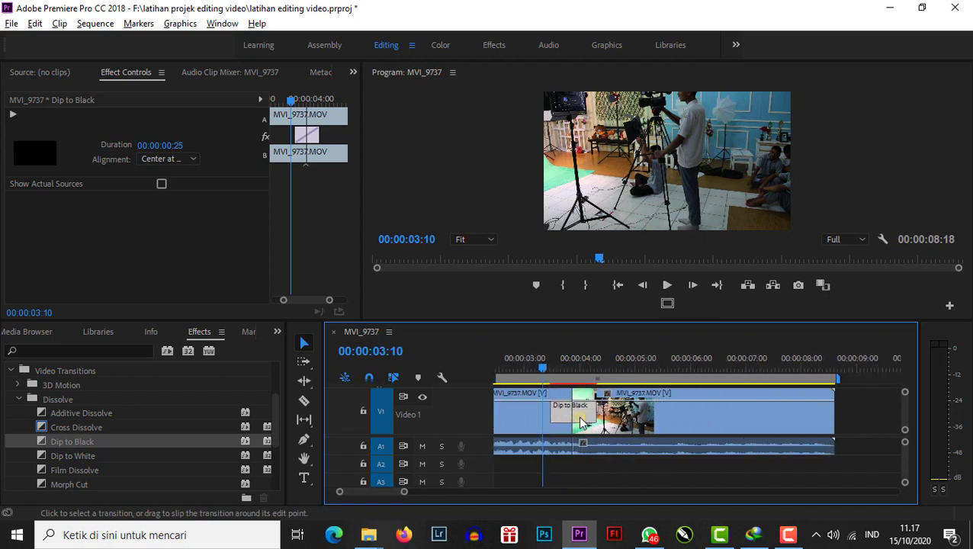
left_click(582, 419)
left_click(560, 415)
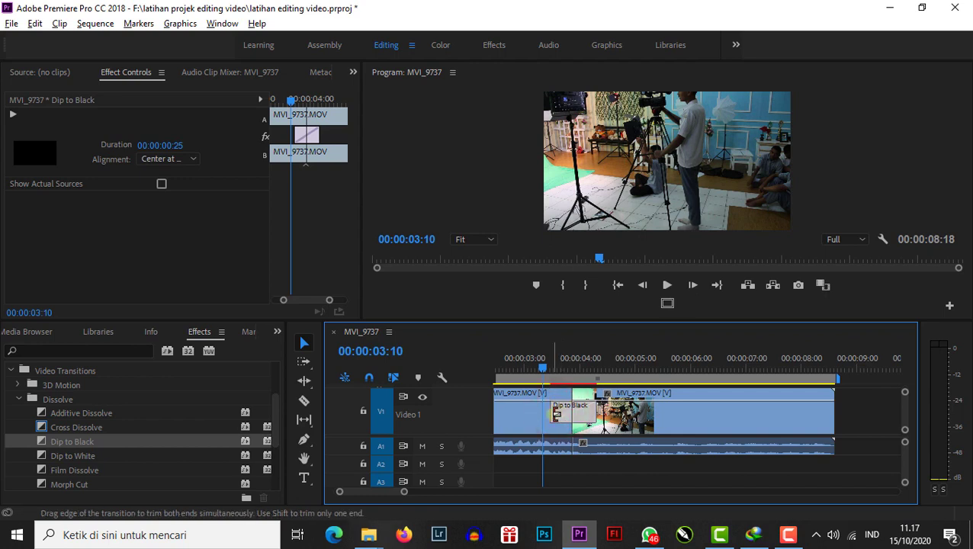
left_click_drag(555, 416, 540, 415)
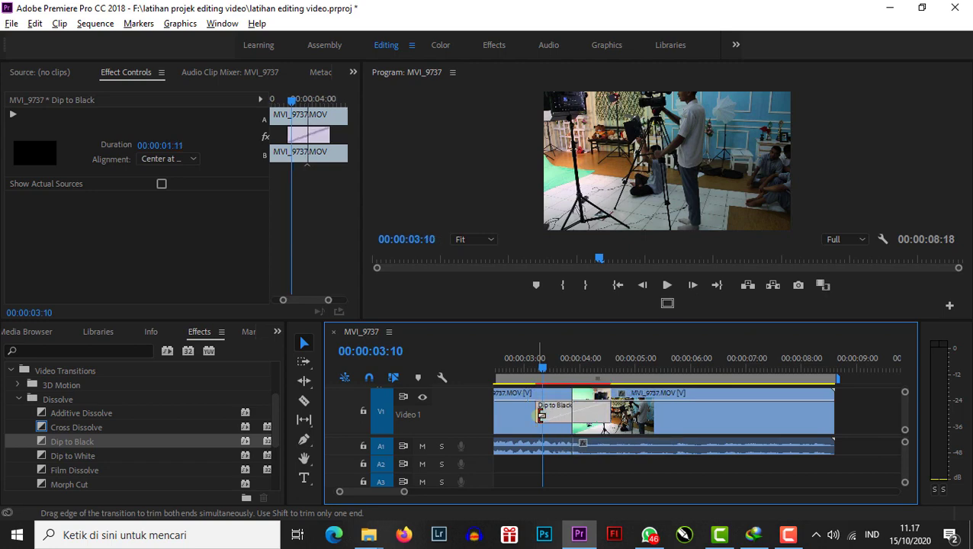
Extend the end edge of the Dip to Black transition on the timeline for a duration of 00:00:02:11.
left_click(586, 410)
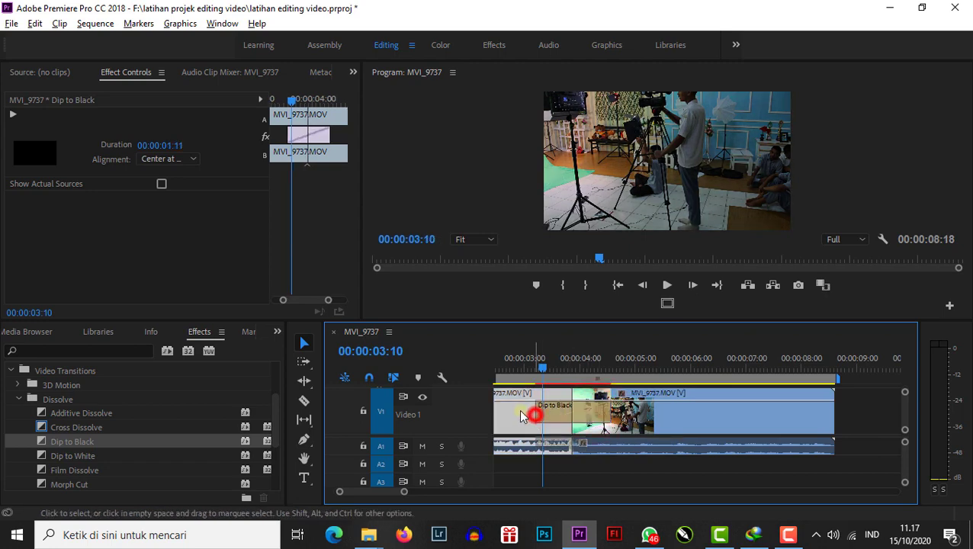
left_click(534, 414)
left_click(579, 410)
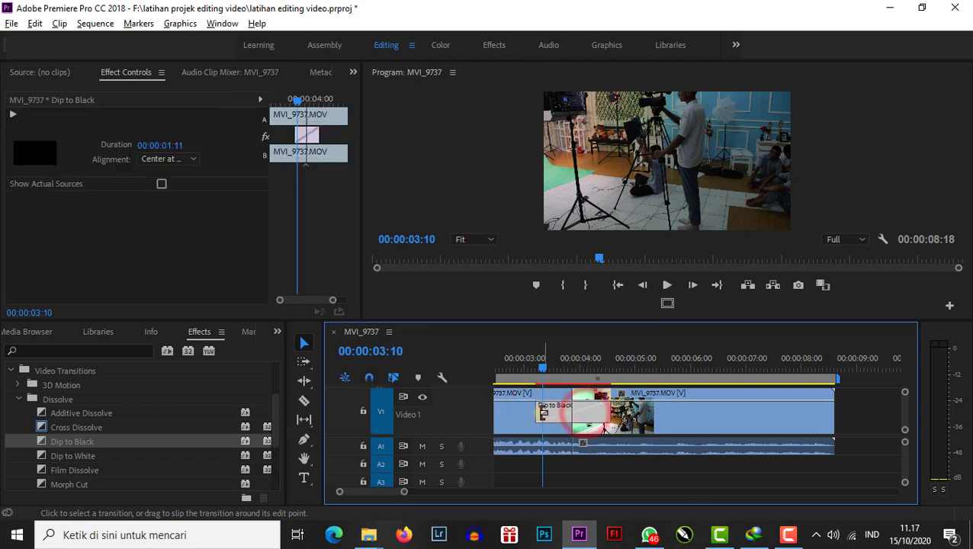
left_click_drag(608, 409, 627, 415)
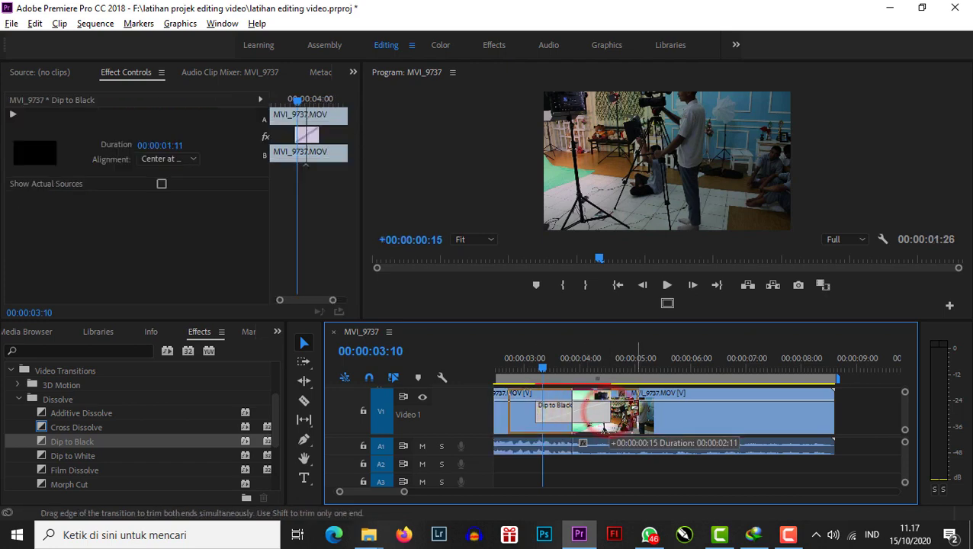
left_click(736, 411)
left_click(599, 418)
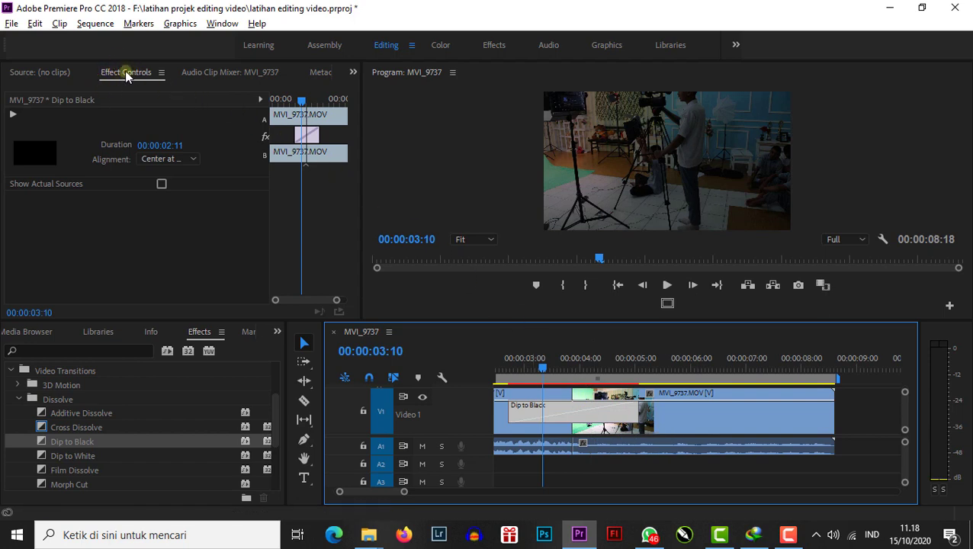
Widen the Effect Controls and their timeline area, and reselect the Dip to Black transition to show its settings there.
left_click(415, 130)
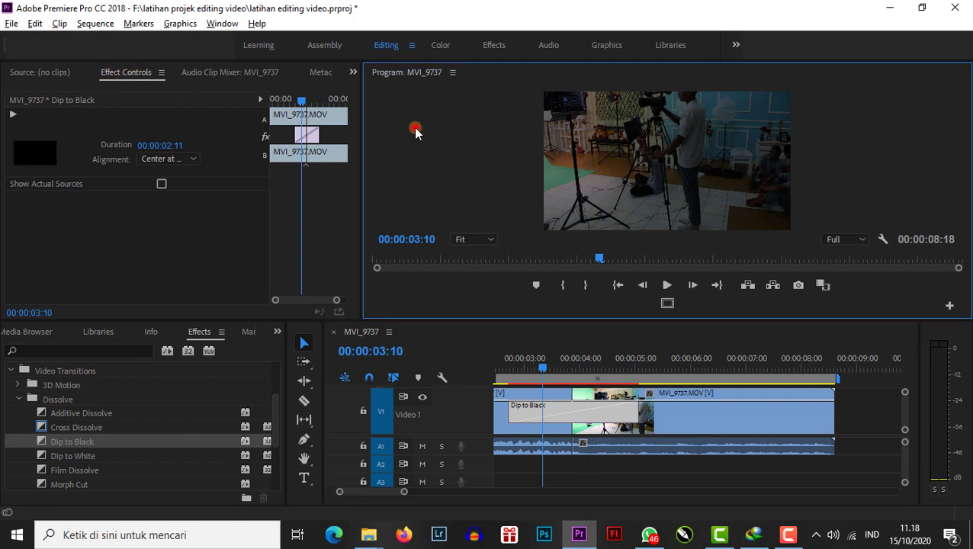
left_click_drag(362, 127, 569, 133)
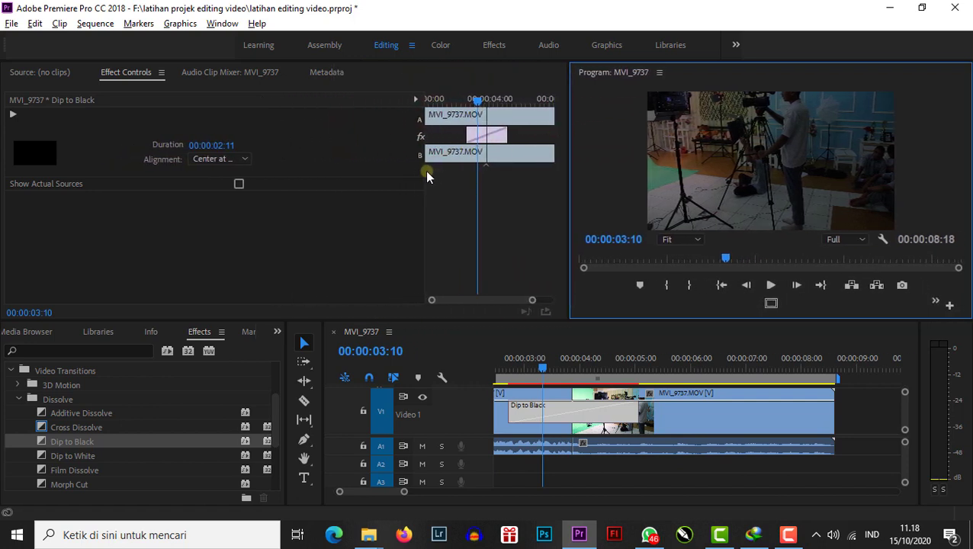
left_click_drag(423, 173, 264, 173)
left_click(766, 417)
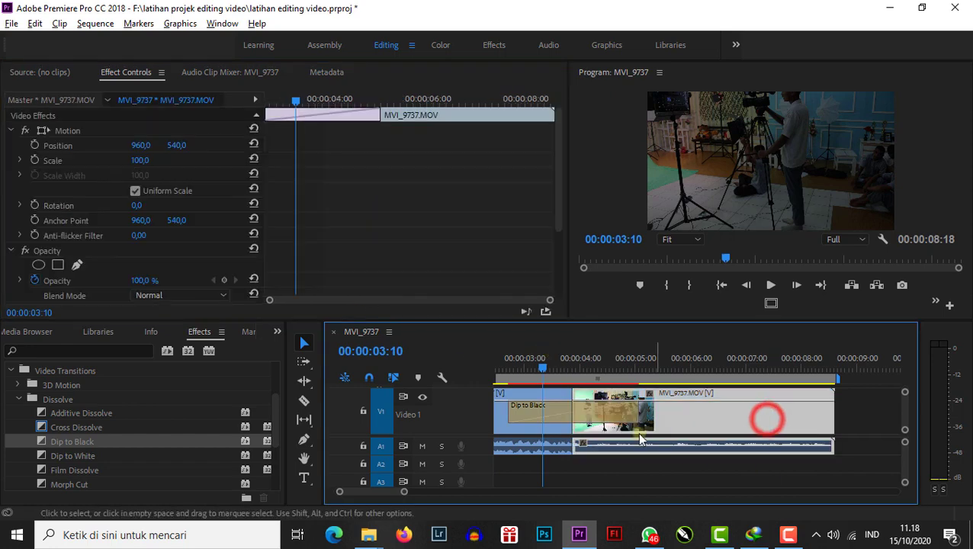
left_click(583, 412)
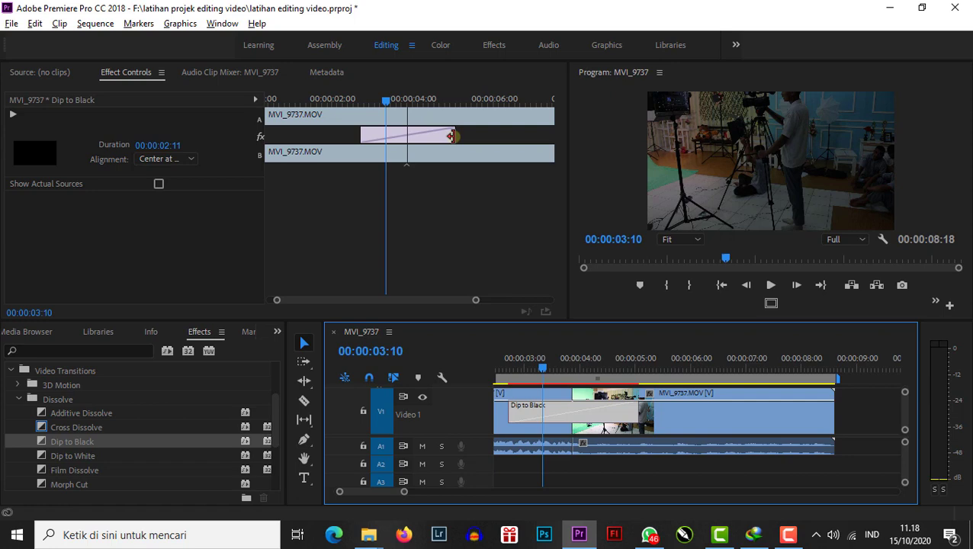
Extend both ends of the Dip to Black transition to a duration of 00:00:04:04 in Effect Controls, and shift it slightly earlier.
left_click_drag(453, 134, 508, 144)
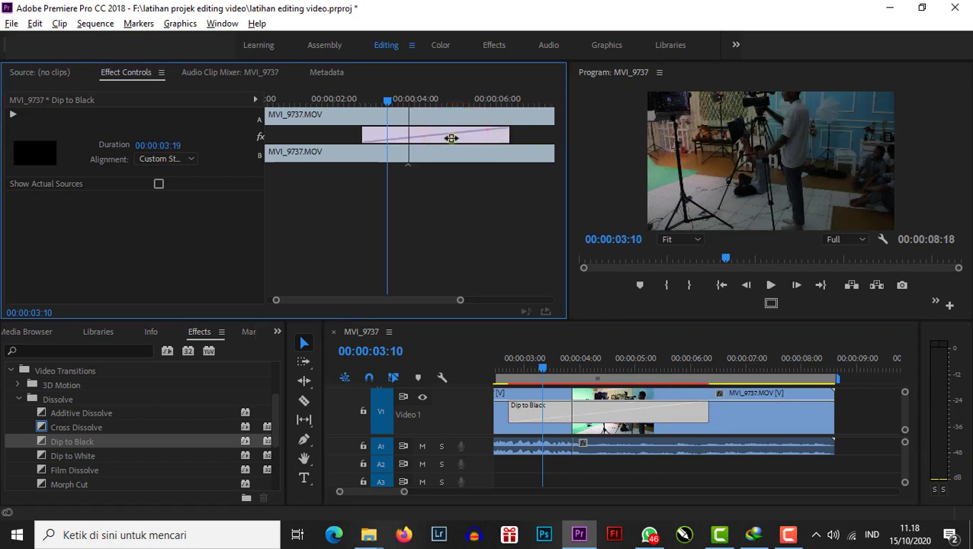
left_click_drag(364, 136, 341, 135)
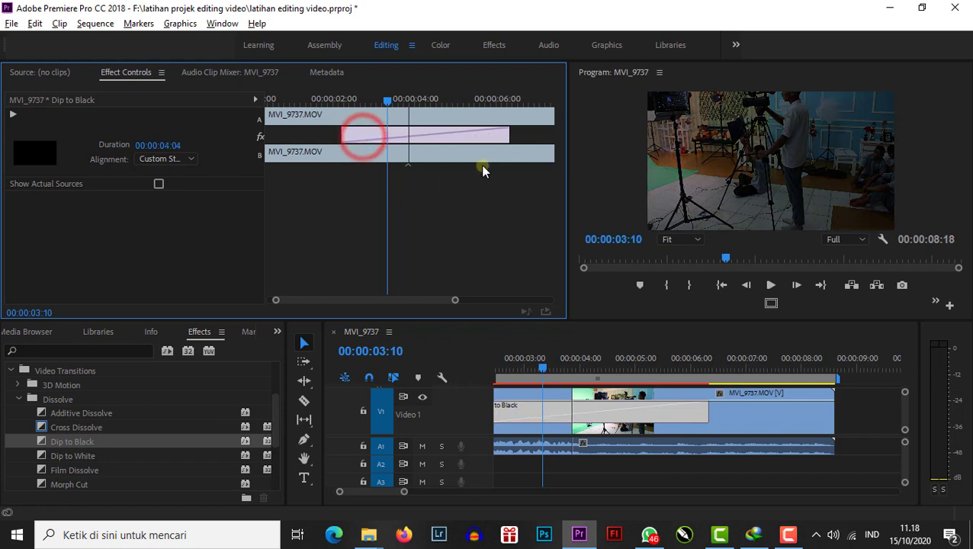
left_click(427, 134)
left_click(423, 137)
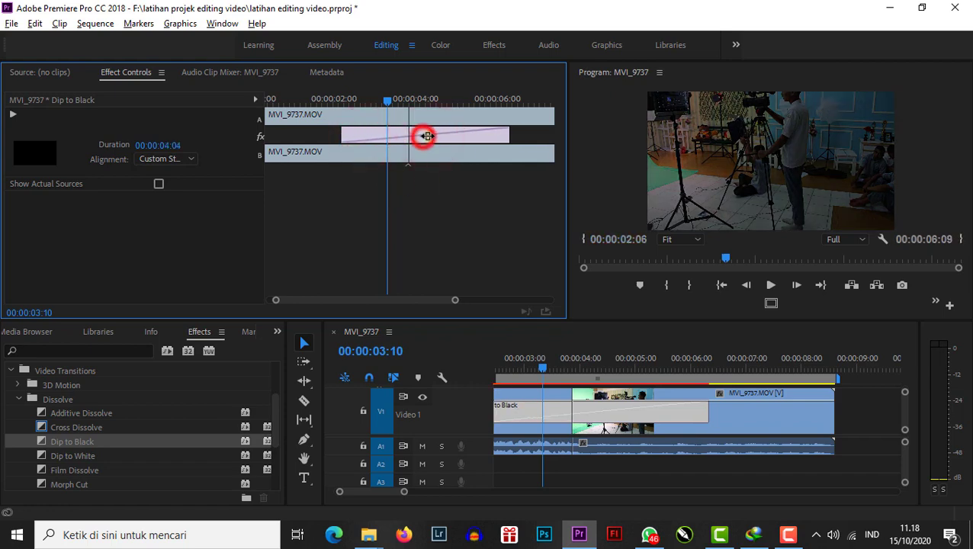
left_click_drag(427, 136, 459, 136)
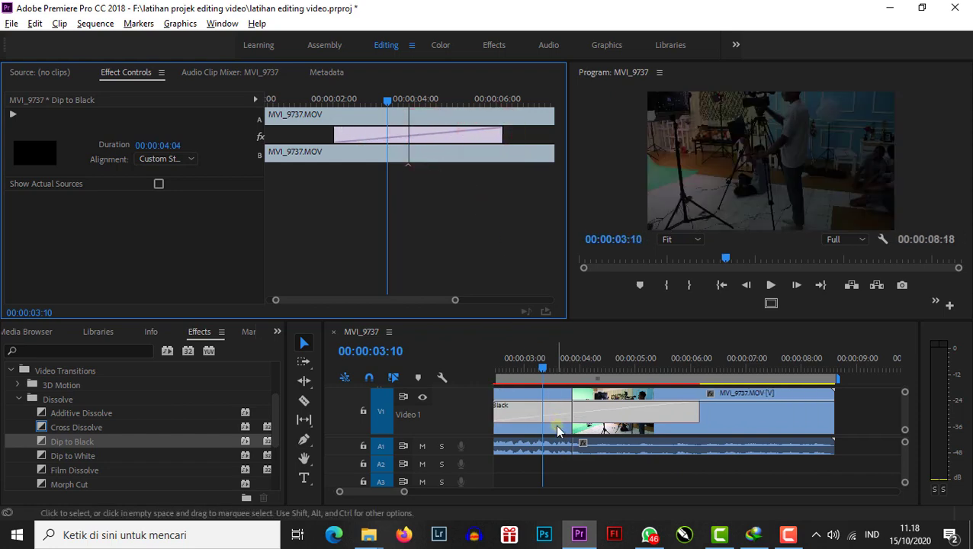
Preview the lengthened Dip to Black transition by playing the sequence from 00:00:01:22 past the transition's end.
scroll(557, 430, "down", 3)
left_click(517, 365)
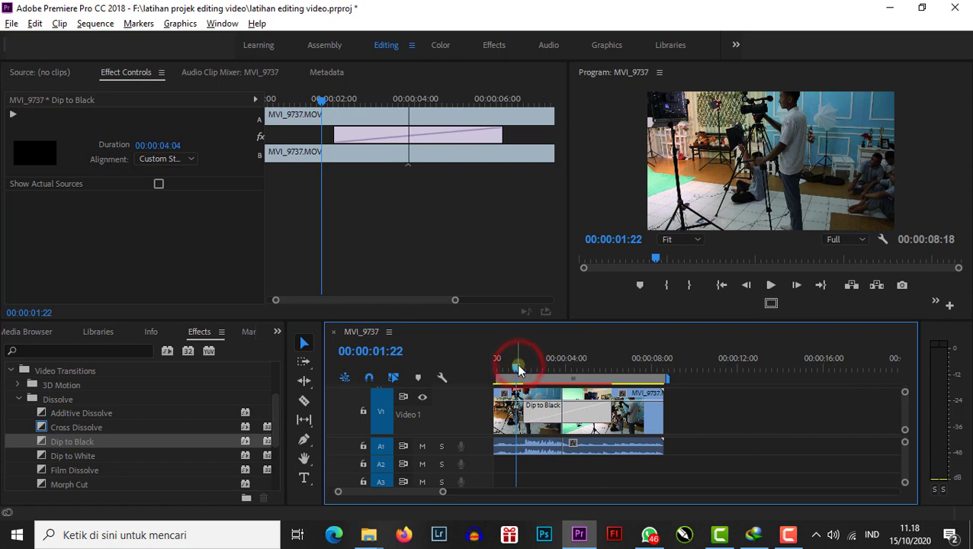
key("space")
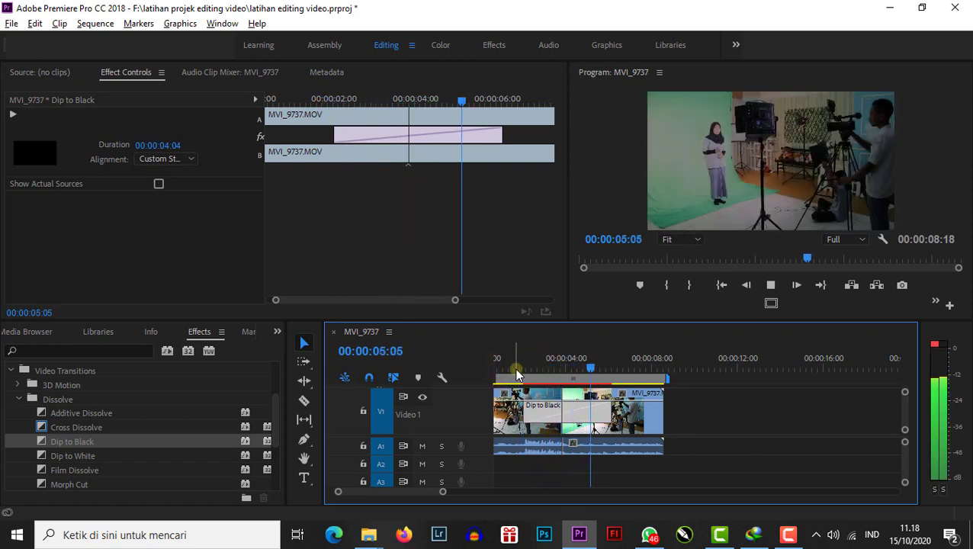
key("space")
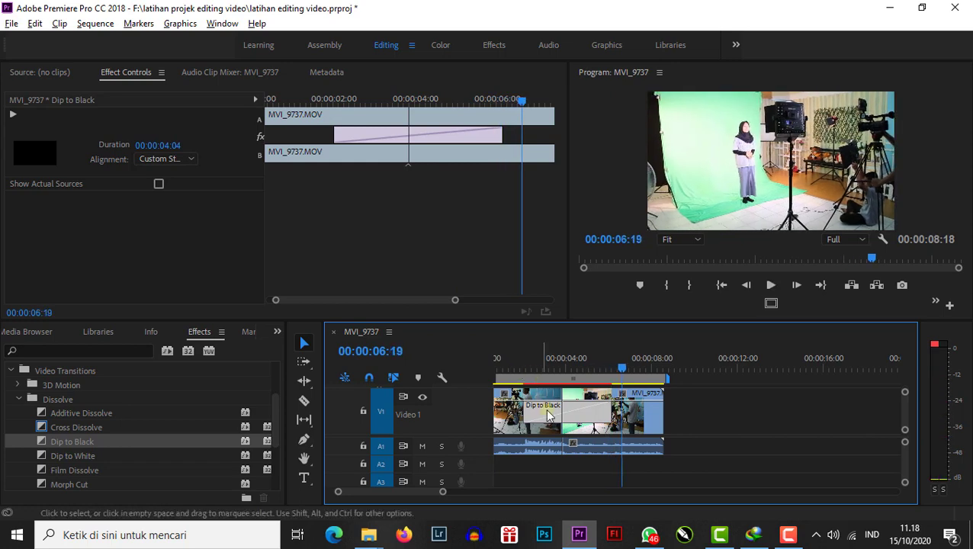
Shorten the Dip to Black transition on the timeline to a duration of 00:00:02:10.
left_click_drag(573, 413, 620, 408)
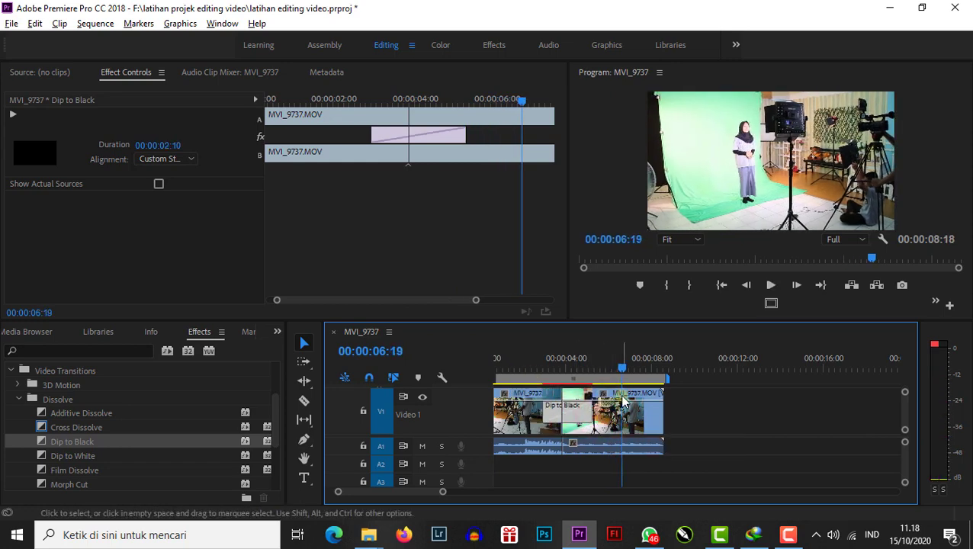
key("minus")
key("minus")
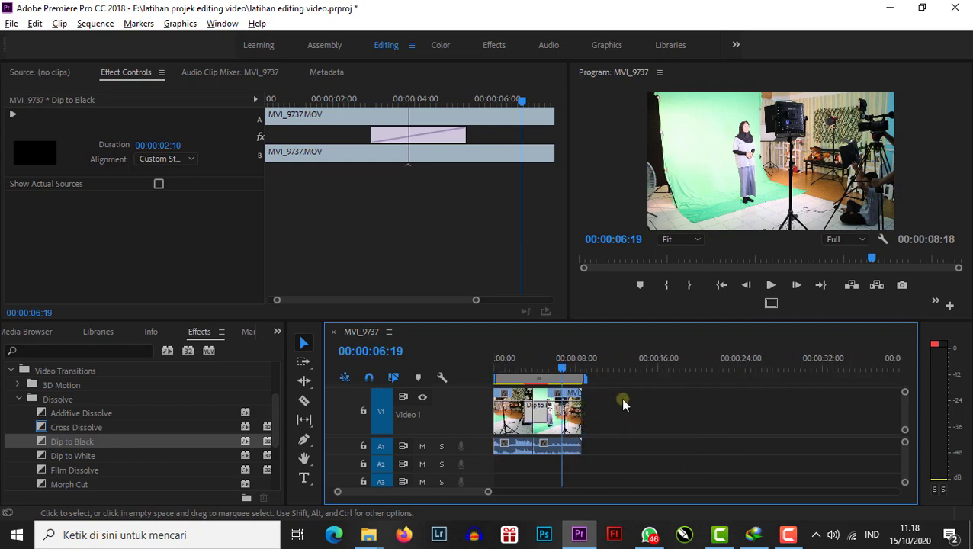
Switch to File Explorer and add MVI_9746.MOV from the greenscreen folder to the sequence directly after the last MVI_9737.MOV piece.
key("alt+Tab")
left_click(695, 295)
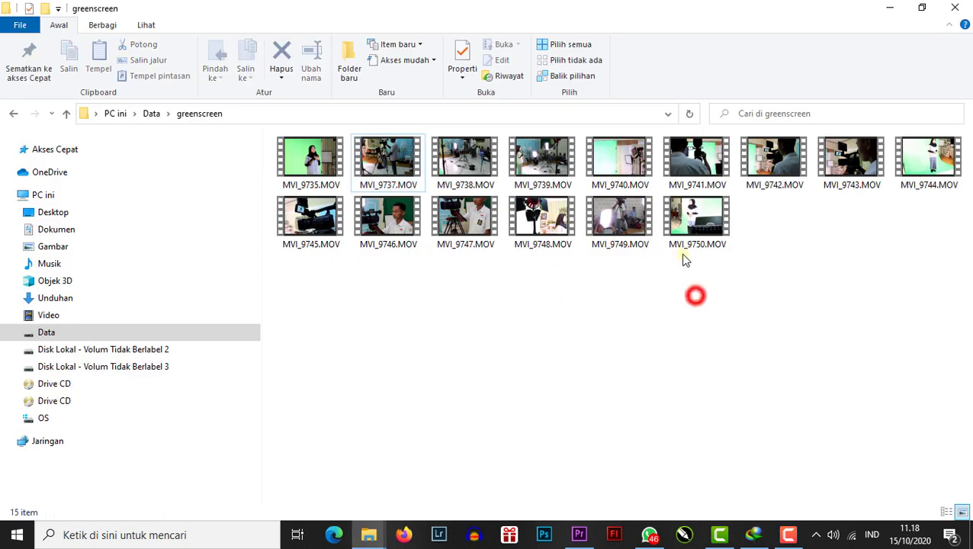
left_click(375, 227)
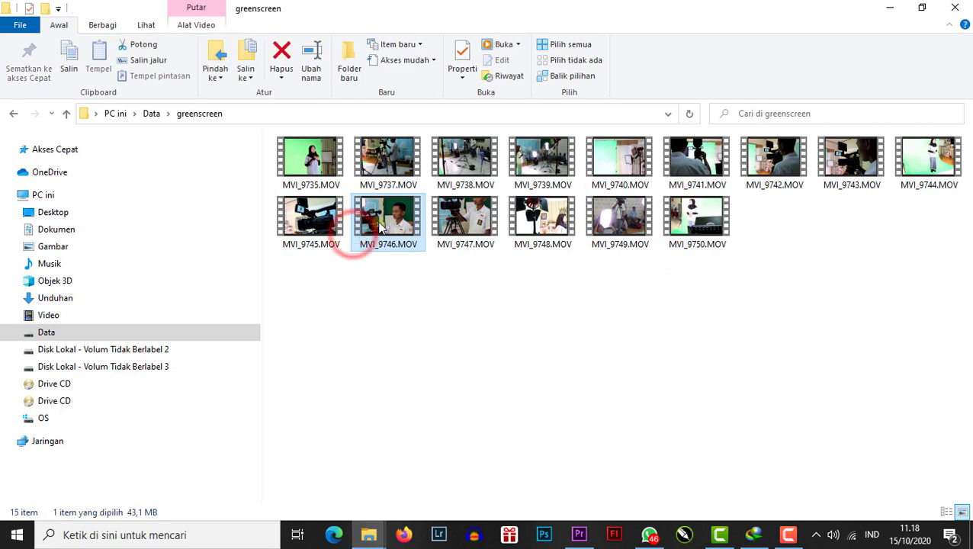
left_click(378, 226)
left_click_drag(379, 228, 599, 421)
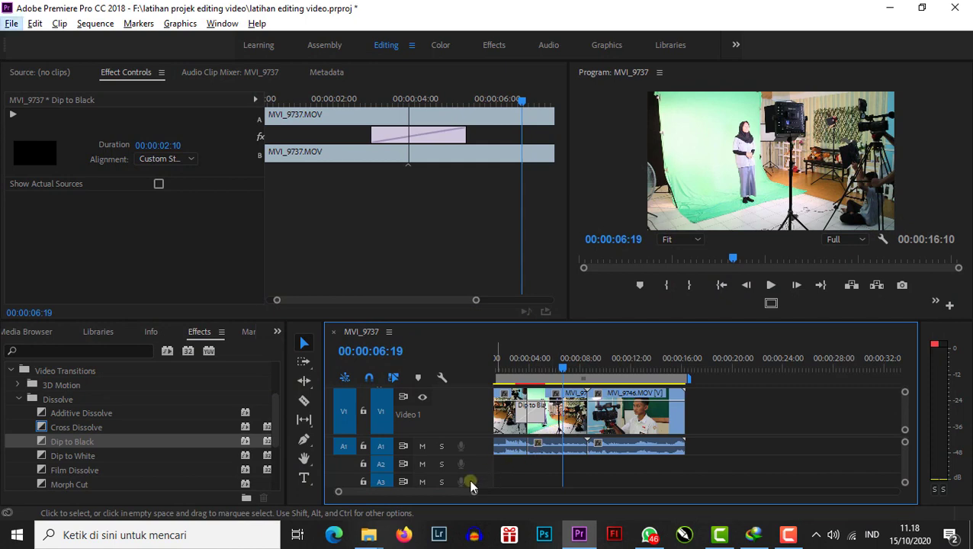
left_click_drag(455, 492, 444, 490)
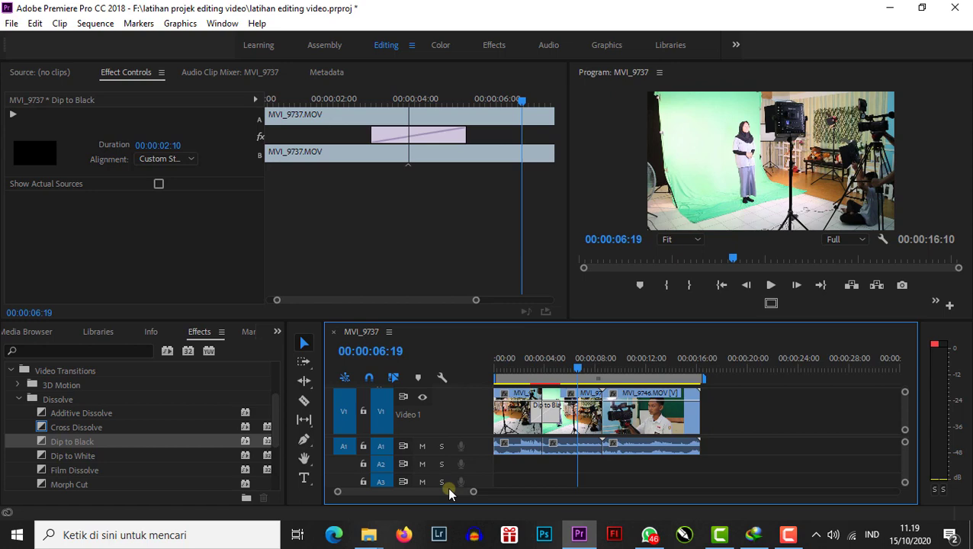
Unlink the video and audio of the MVI_9746.MOV clip on the timeline.
left_click(675, 413)
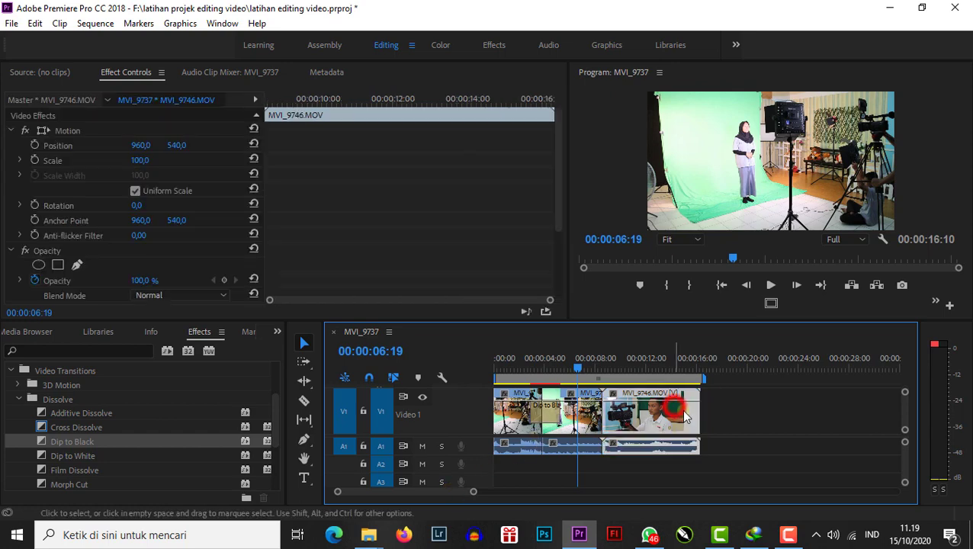
left_click(640, 416)
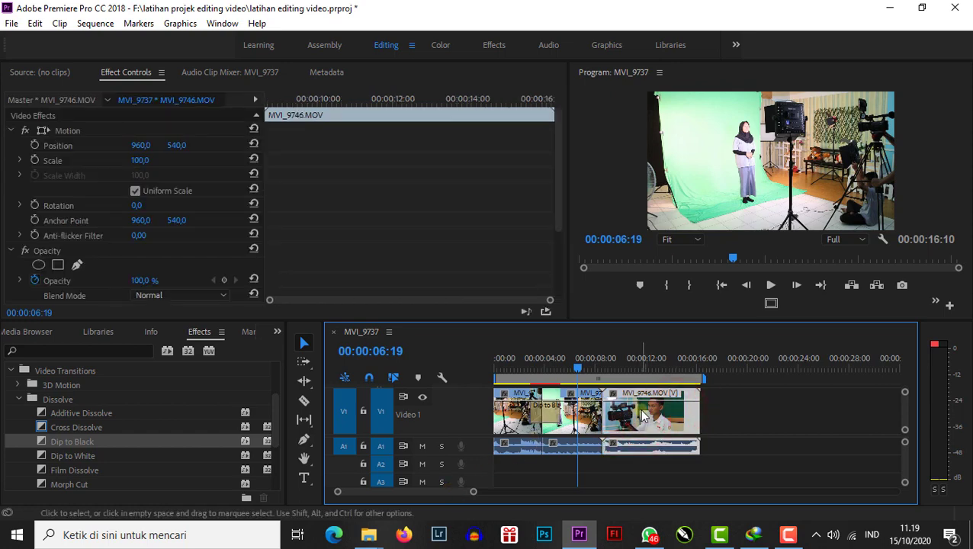
right_click(642, 415)
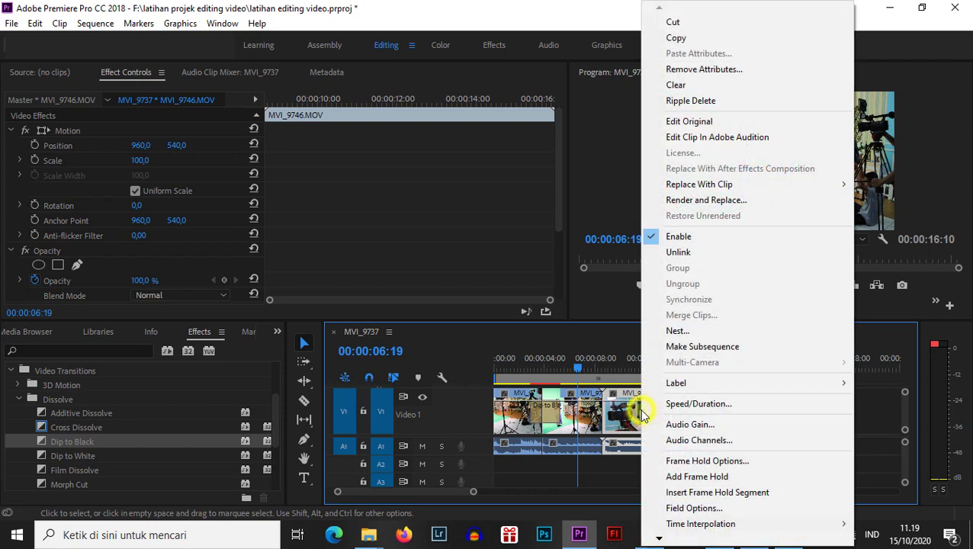
left_click(689, 254)
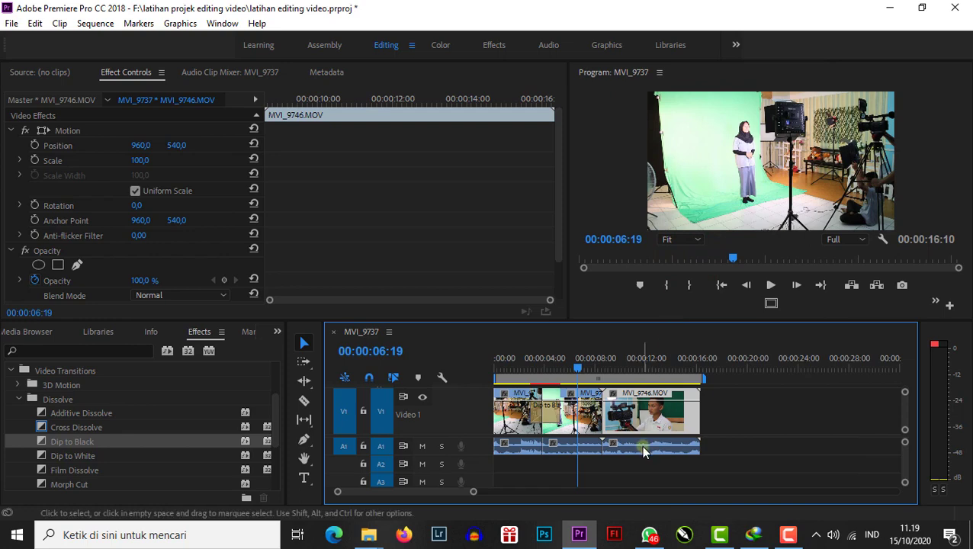
Check the unlinking by selecting the audio and the video of MVI_9746.MOV separately.
left_click(642, 447)
left_click(656, 419)
left_click(659, 445)
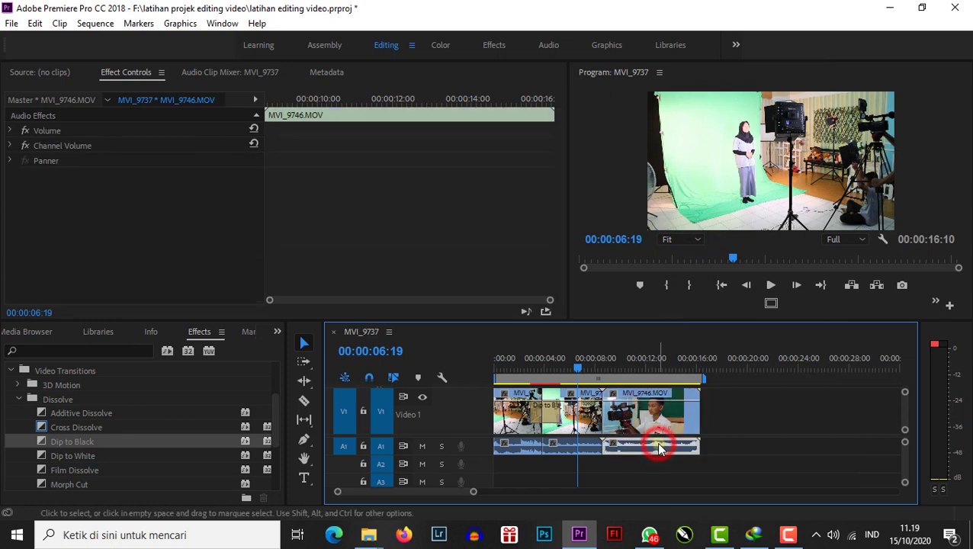
left_click(657, 425)
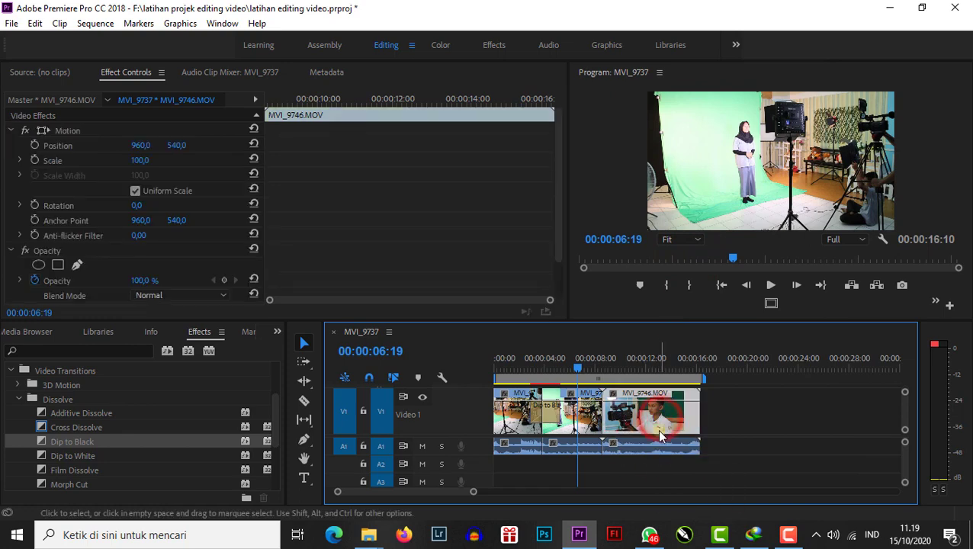
Delete only the audio of the MVI_9746.MOV clip, and undo the deletion.
left_click(659, 446)
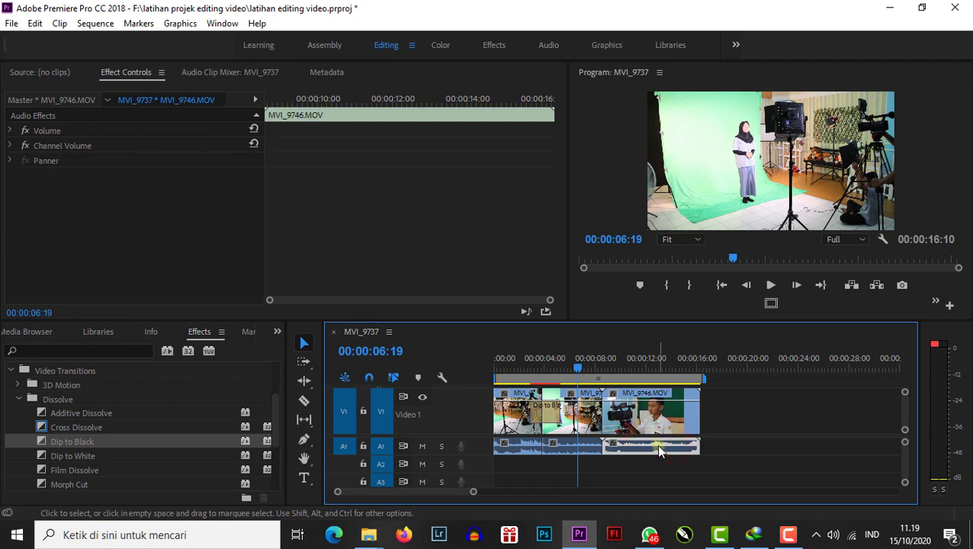
key("Delete")
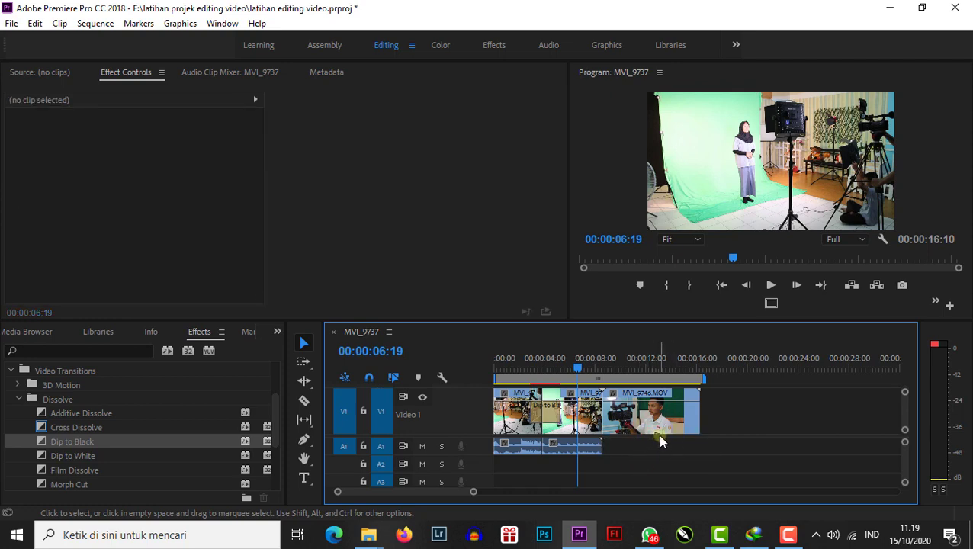
key("ctrl+z")
Delete only the video of the MVI_9746.MOV clip, and undo the deletion.
left_click(663, 419)
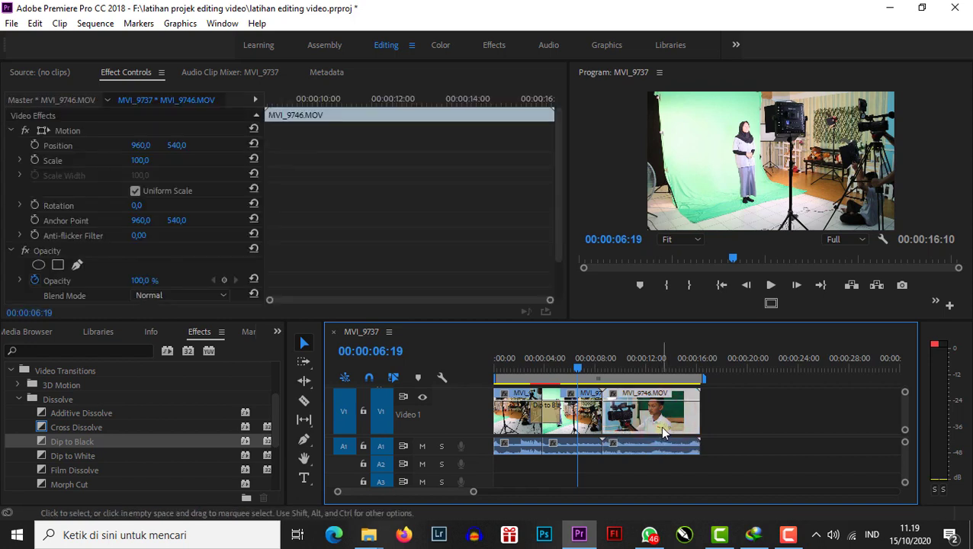
key("Delete")
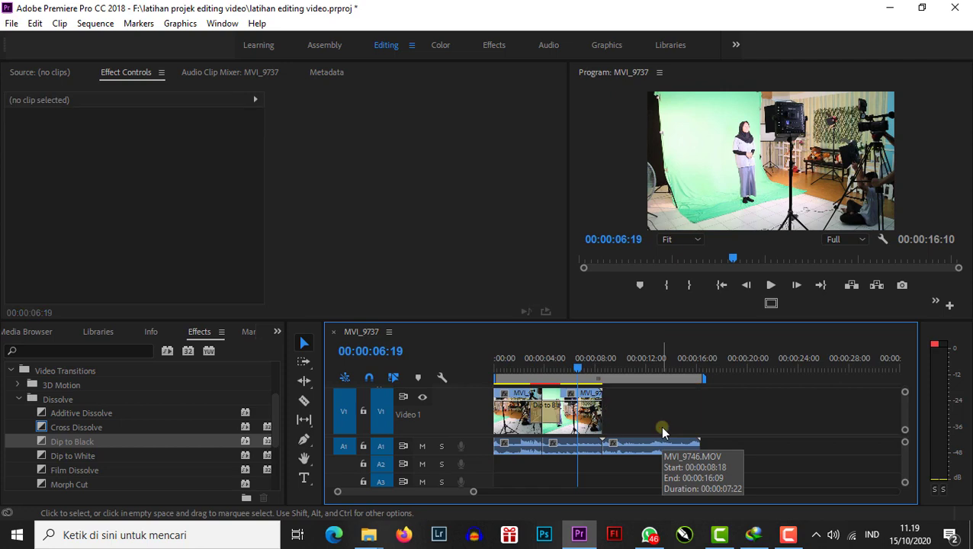
key("ctrl+z")
Move the playhead to 00:00:10:10, and compare selecting the unlinked MVI_9746.MOV video with selecting the linked second MVI_9737.MOV piece.
left_click(625, 360)
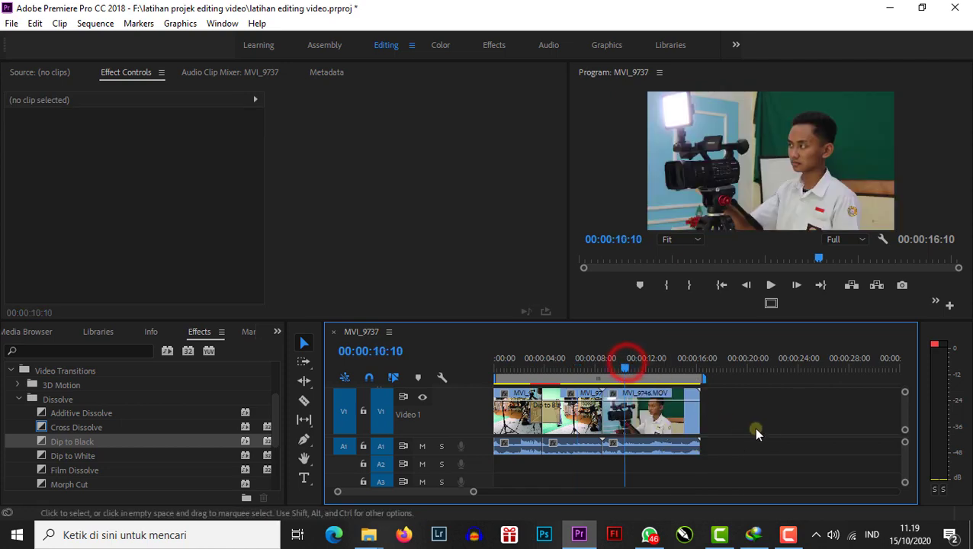
left_click(654, 413)
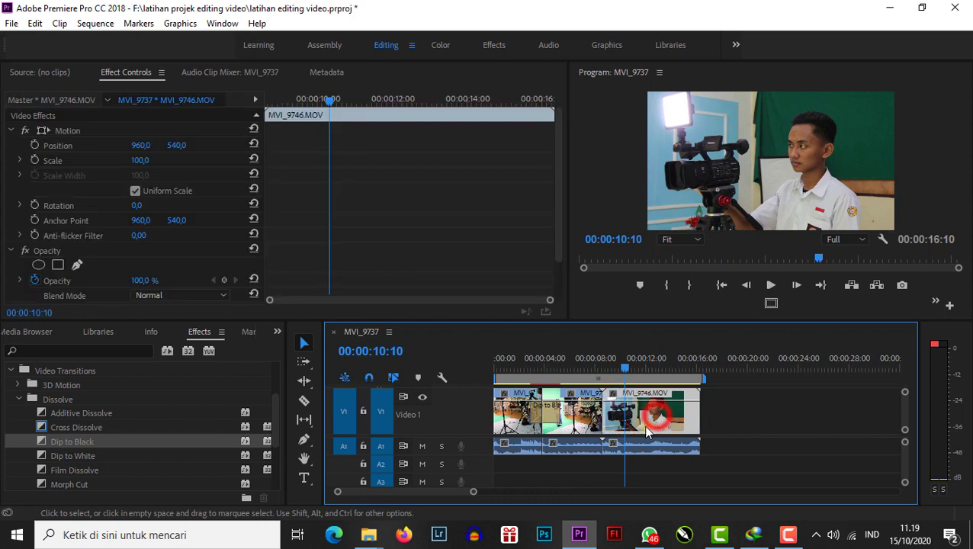
left_click(586, 427)
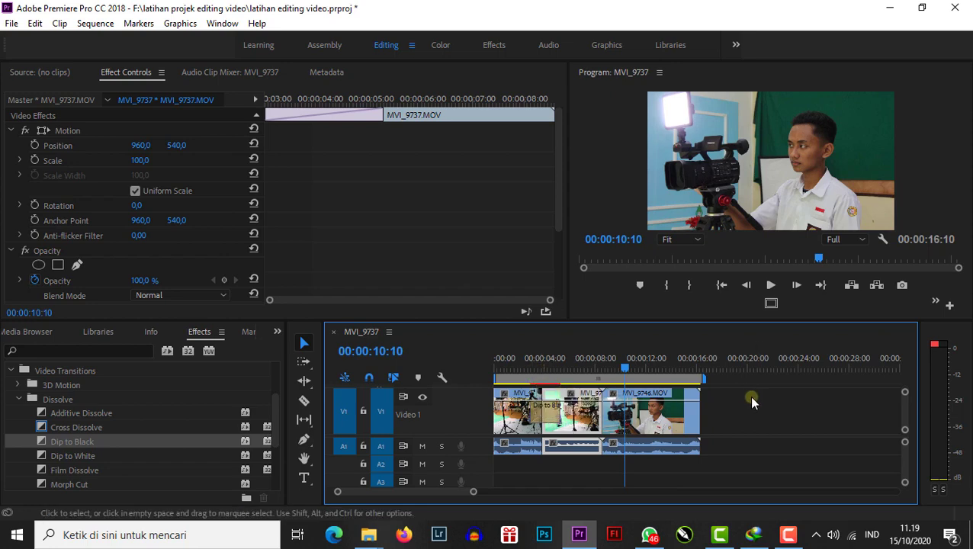
left_click(767, 424)
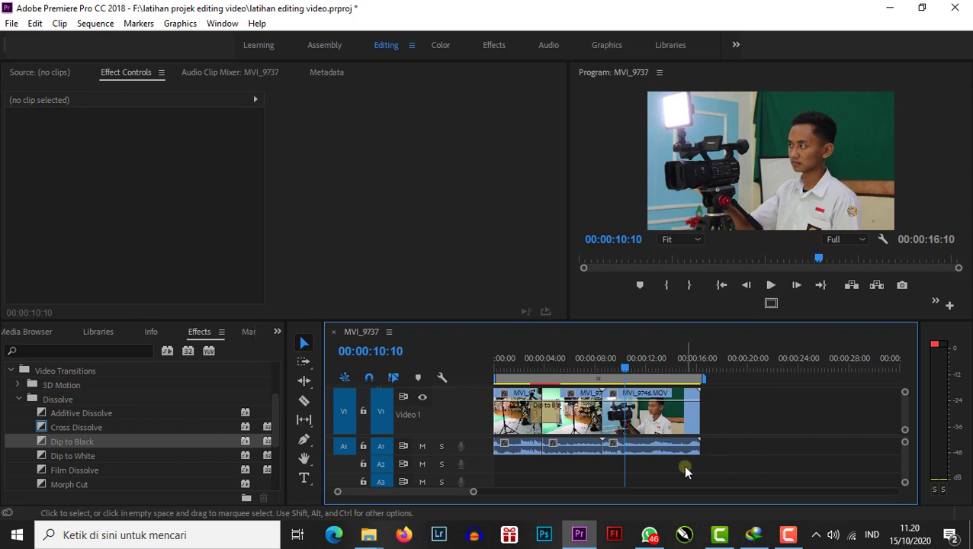
Select both MVI_9737.MOV pieces together twice, clearing the selection each time.
left_click(508, 427)
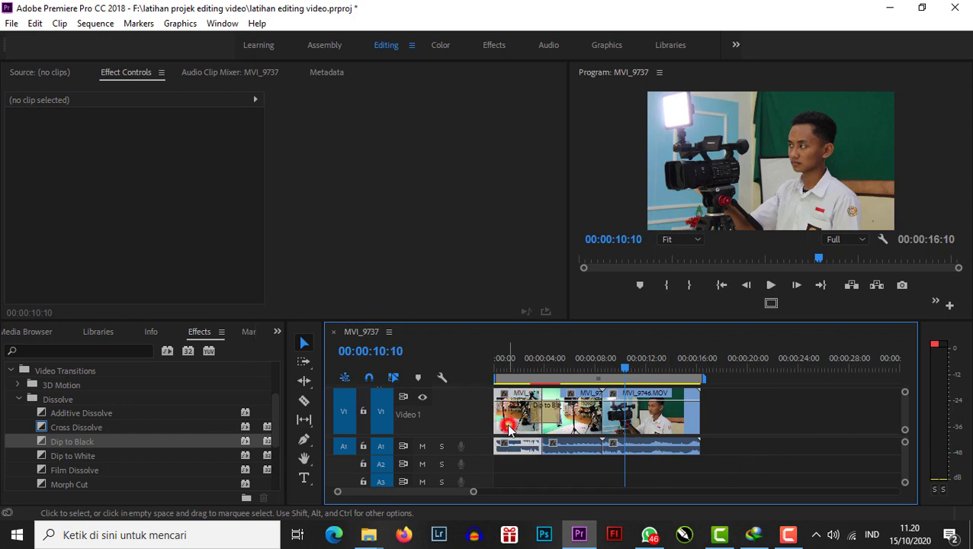
left_click(585, 425, "shift")
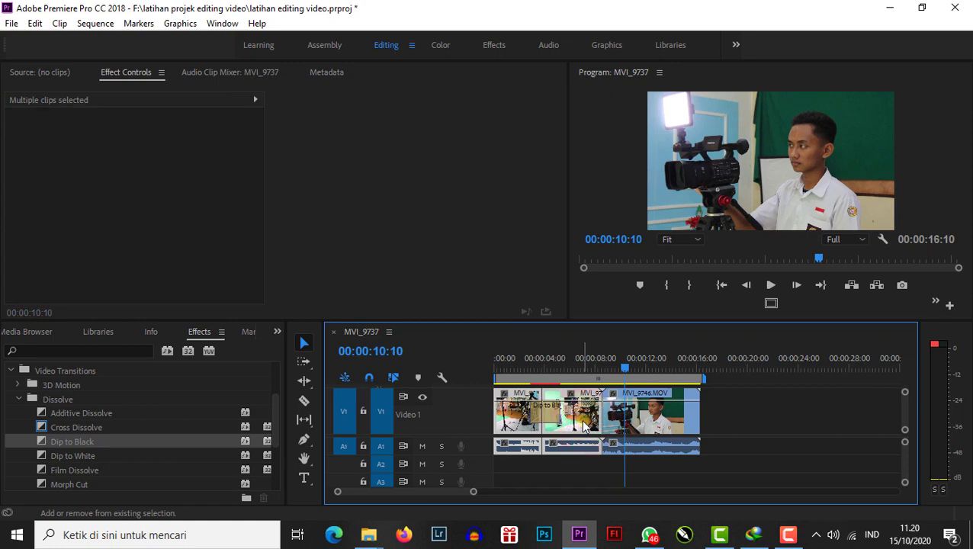
left_click(819, 425)
left_click(510, 424)
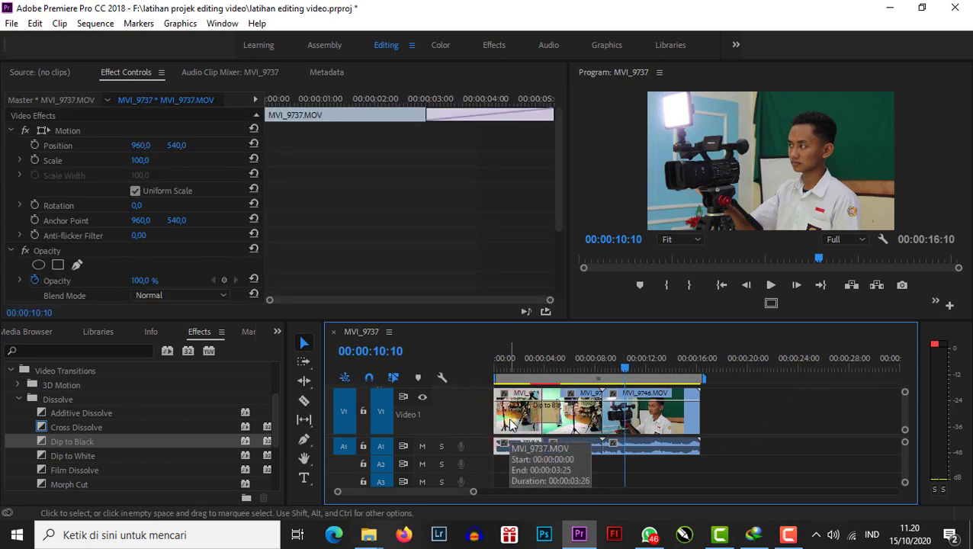
left_click(581, 419, "shift")
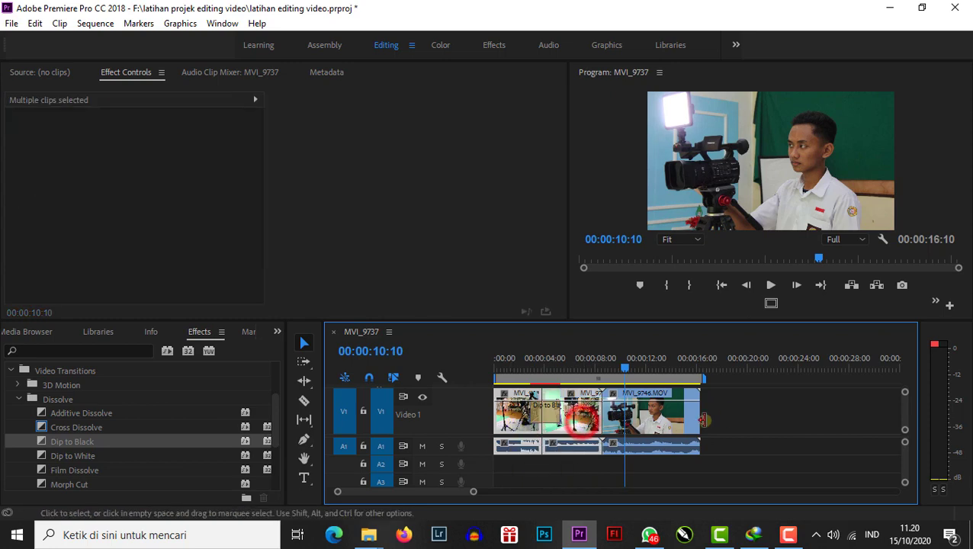
left_click(741, 409)
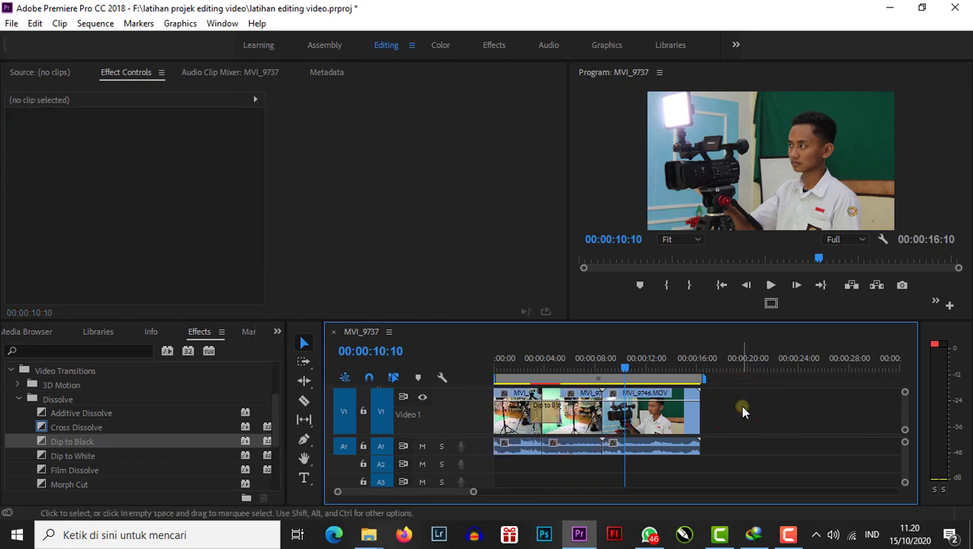
Select all clips in the sequence, clear the selection, and marquee-select only the two MVI_9737.MOV pieces with their audio.
key("ctrl+a")
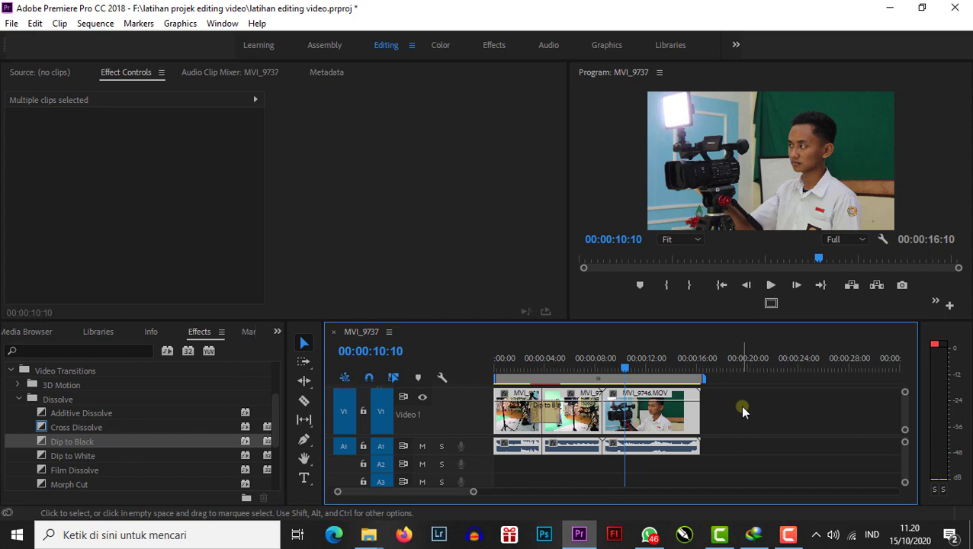
left_click(741, 404)
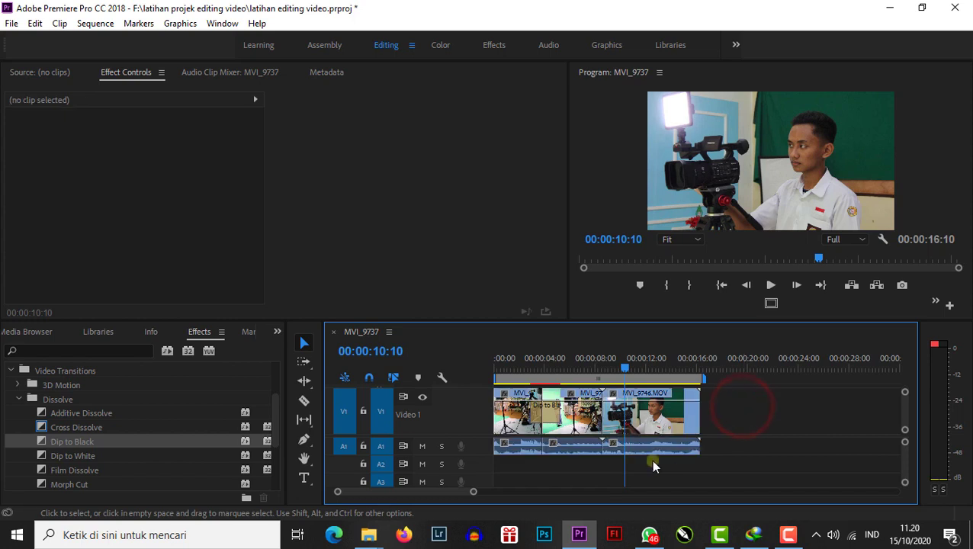
left_click_drag(595, 466, 501, 416)
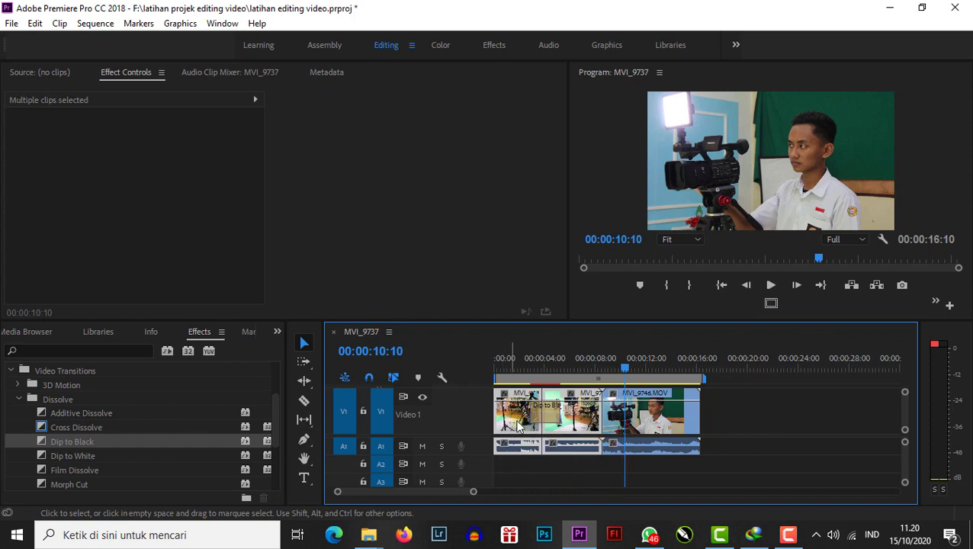
Unlink the audio and video of both MVI_9737.MOV pieces, and select each audio clip in the sequence individually.
right_click(585, 422)
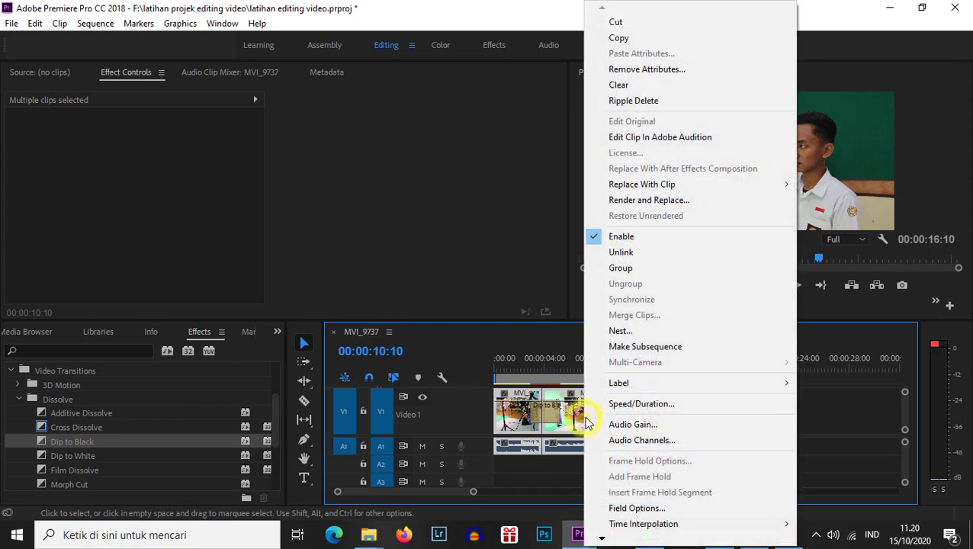
left_click(643, 252)
left_click(673, 440)
left_click(579, 455)
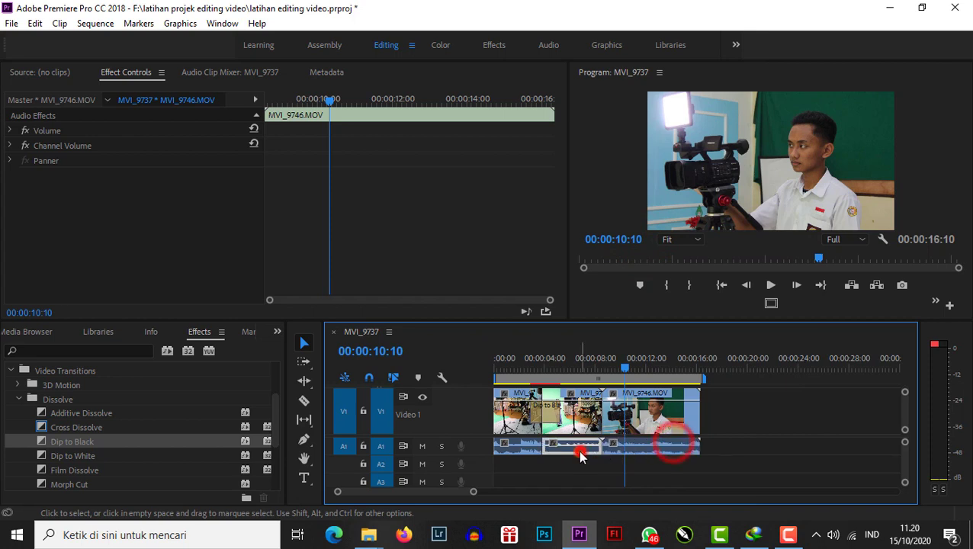
left_click(520, 454)
left_click(574, 447)
left_click(642, 449)
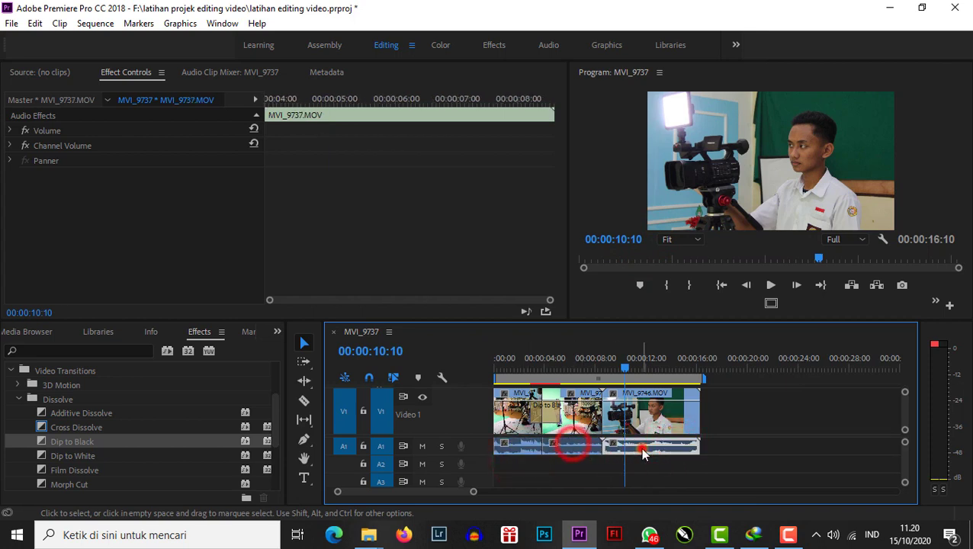
left_click(573, 450)
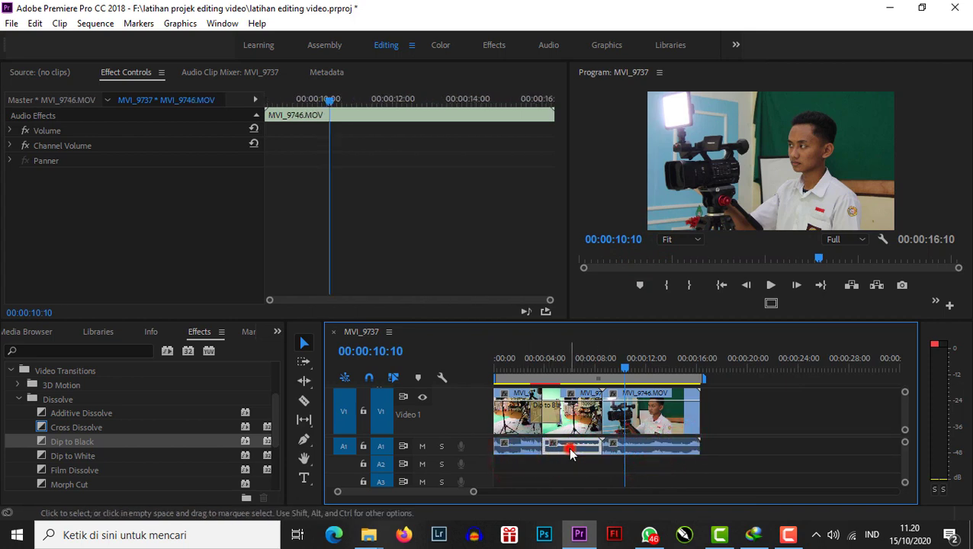
left_click(515, 452)
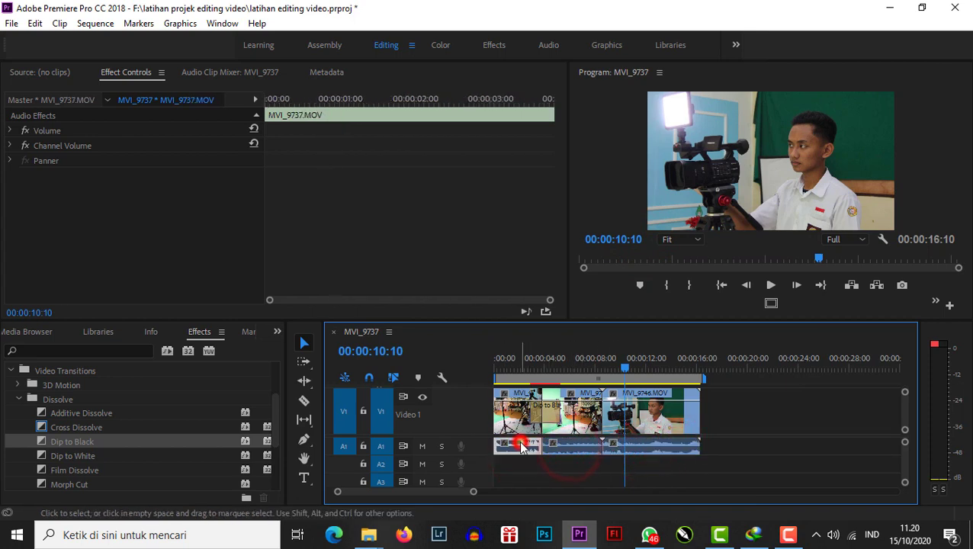
Select all three audio clips on track A1 together and delete them, keeping the video clips.
left_click(762, 461)
left_click_drag(751, 478, 570, 461)
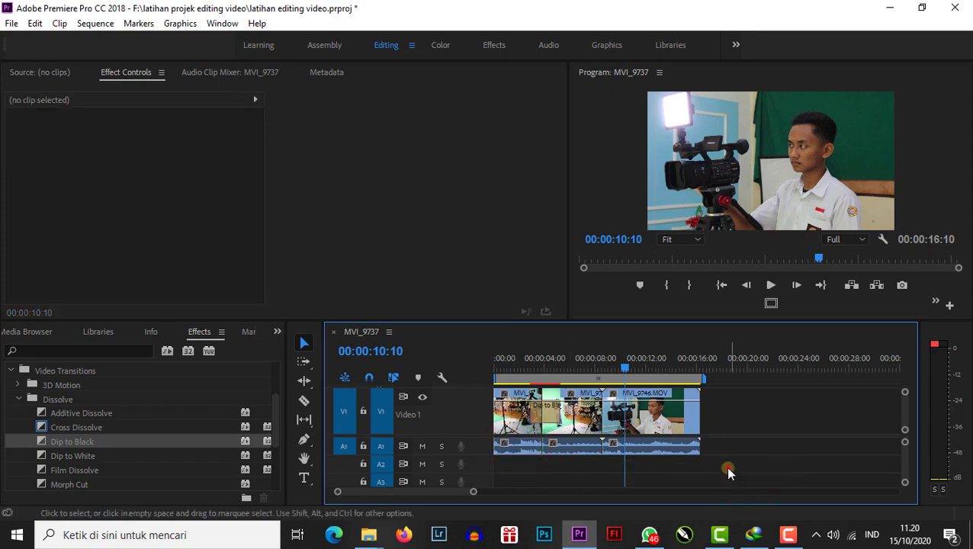
left_click_drag(728, 468, 507, 443)
key("Delete")
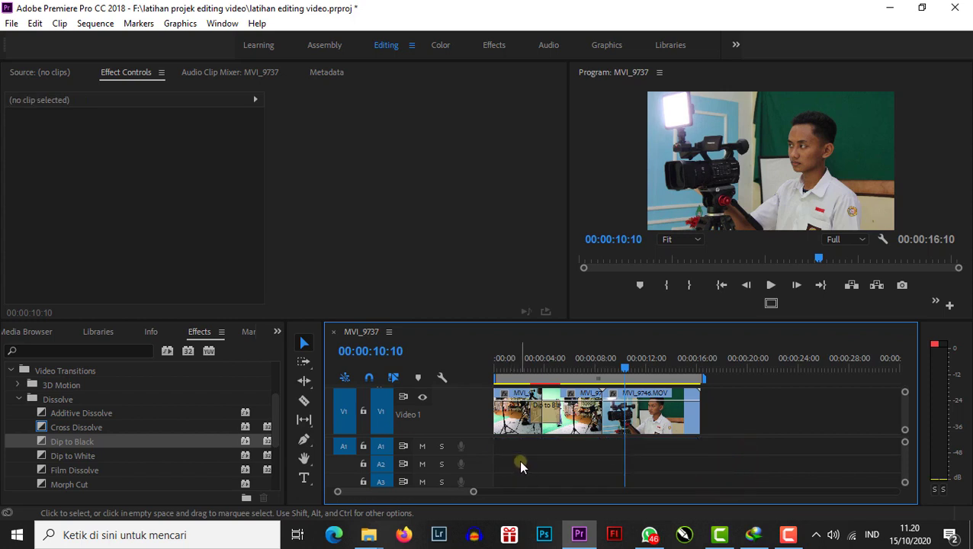
Switch to the Musik folder in File Explorer, add Luxery.mp3 to track A1, and align it with the sequence start.
left_click(368, 534)
left_click(302, 470)
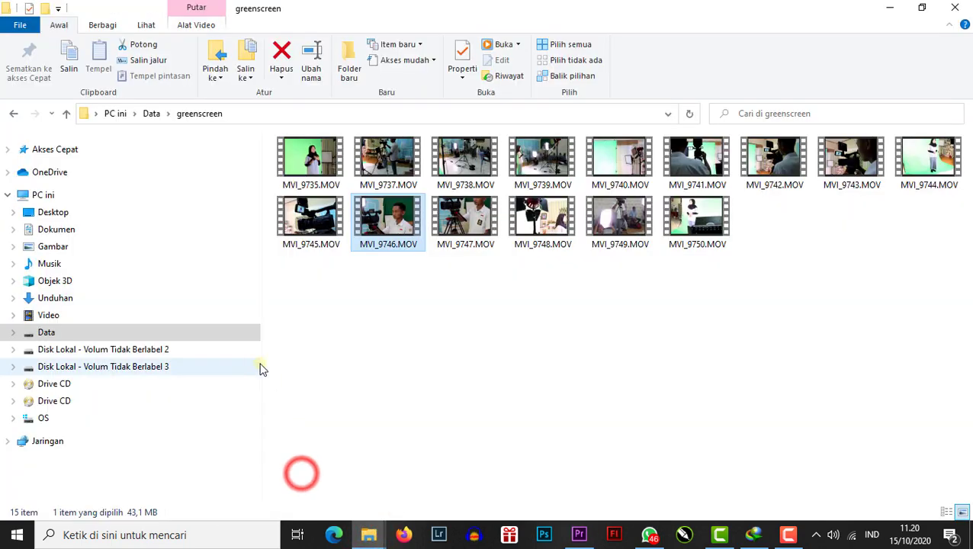
left_click(368, 534)
left_click(467, 501)
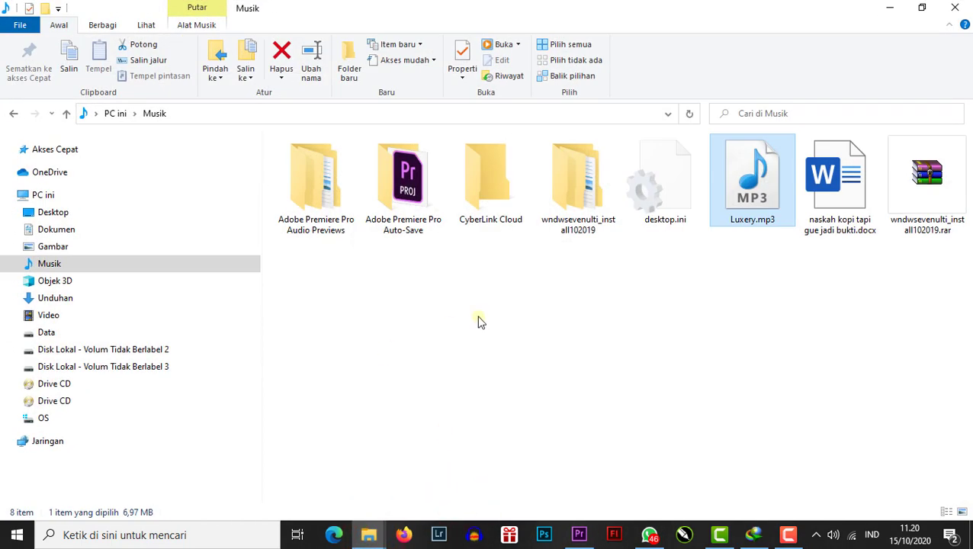
right_click(496, 291)
left_click(523, 343)
left_click_drag(747, 169, 529, 446)
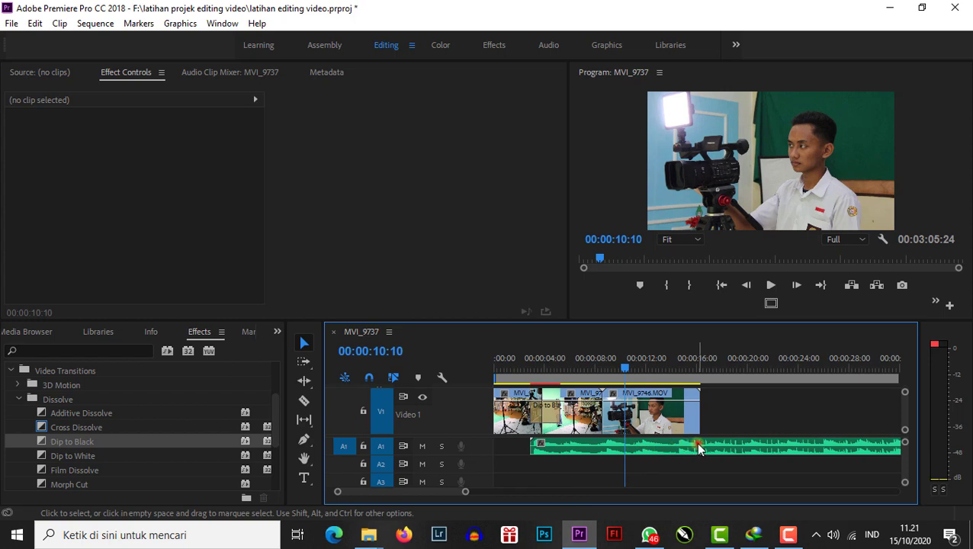
left_click_drag(699, 448, 663, 448)
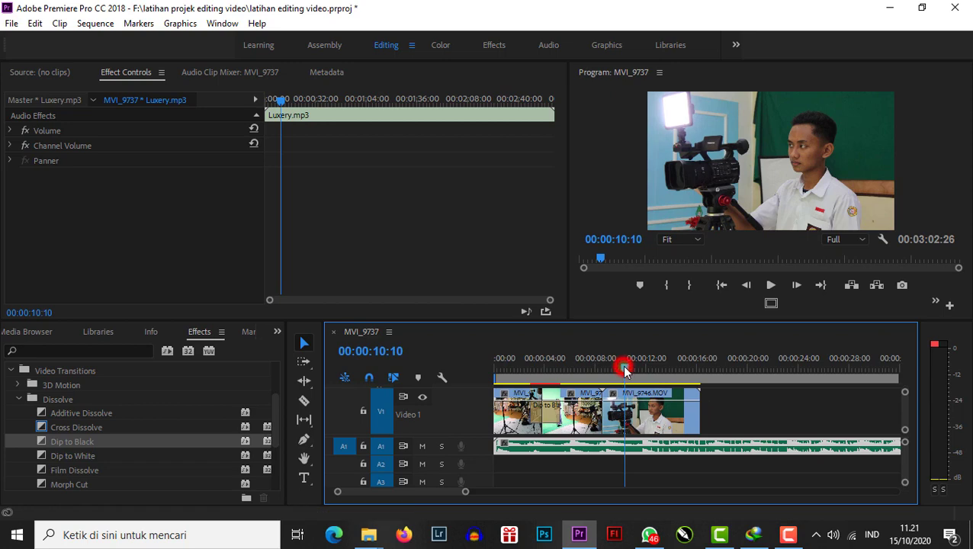
Split the Luxery.mp3 clip at 00:00:18:14 with the Razor tool and delete the part after the cut.
left_click_drag(624, 370, 727, 365)
left_click(745, 451)
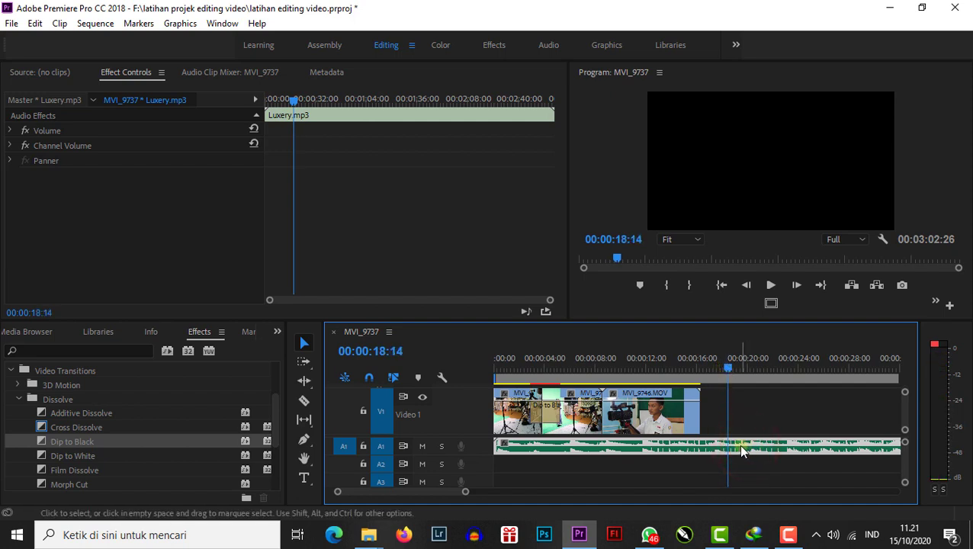
key("c")
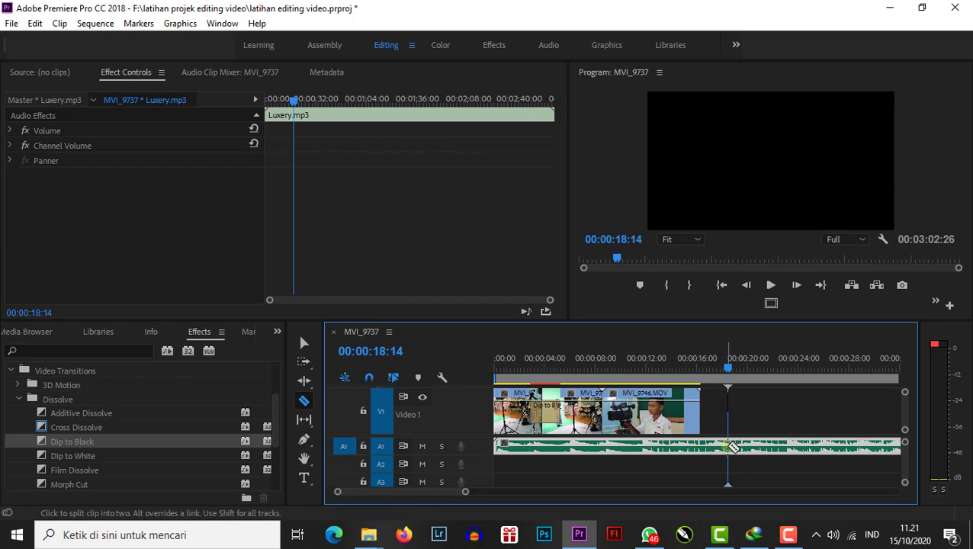
left_click(731, 448)
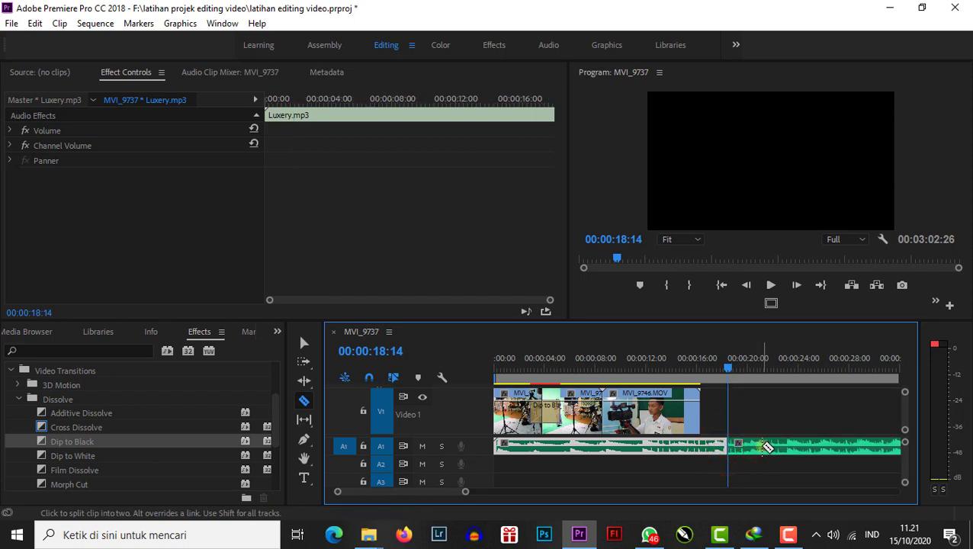
key("v")
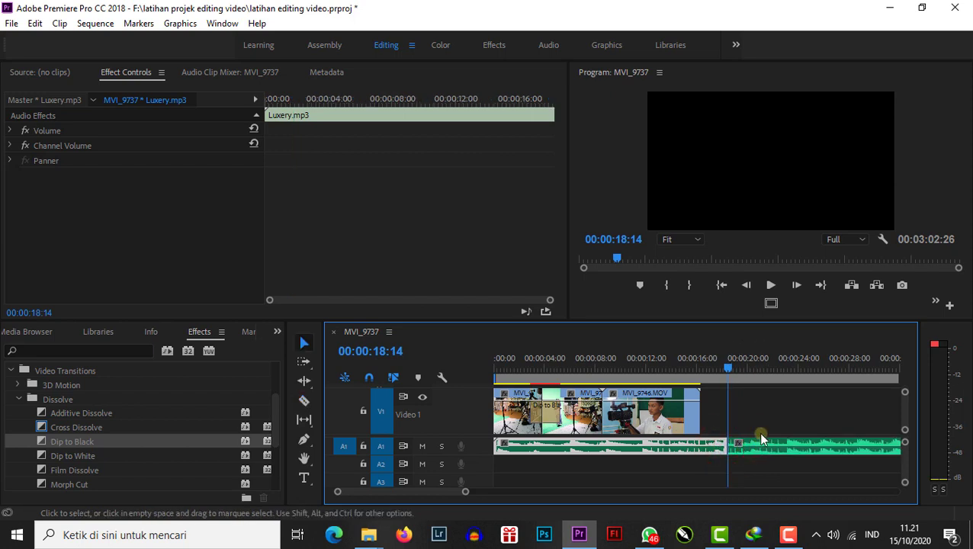
left_click(763, 450)
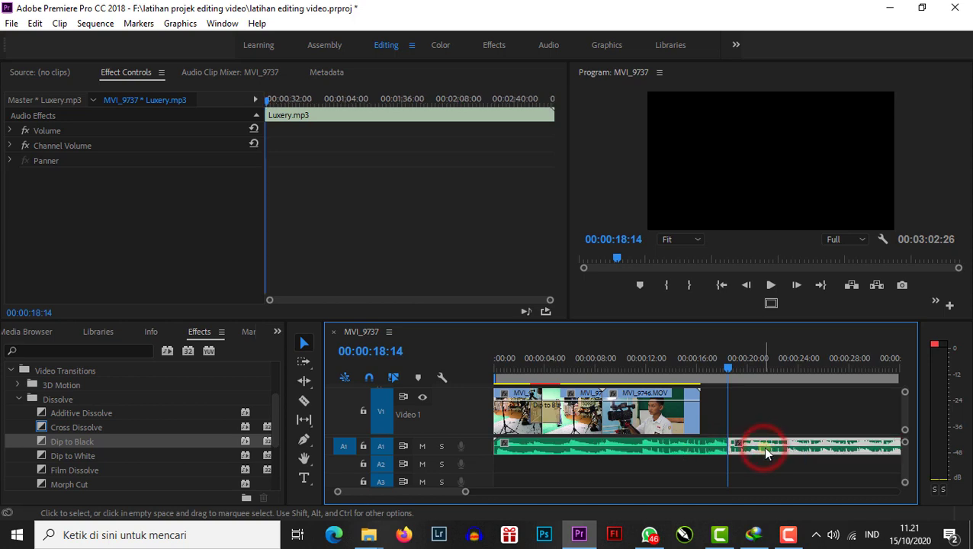
key("Delete")
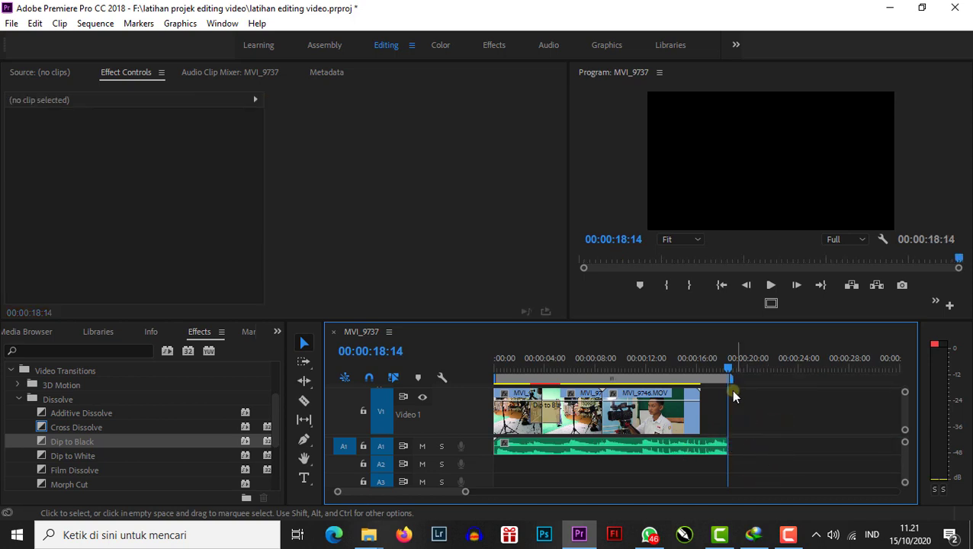
Play the sequence from 00:00:00:00 to preview the opening with the music, and stop at 00:00:03:14.
left_click_drag(727, 368, 482, 400)
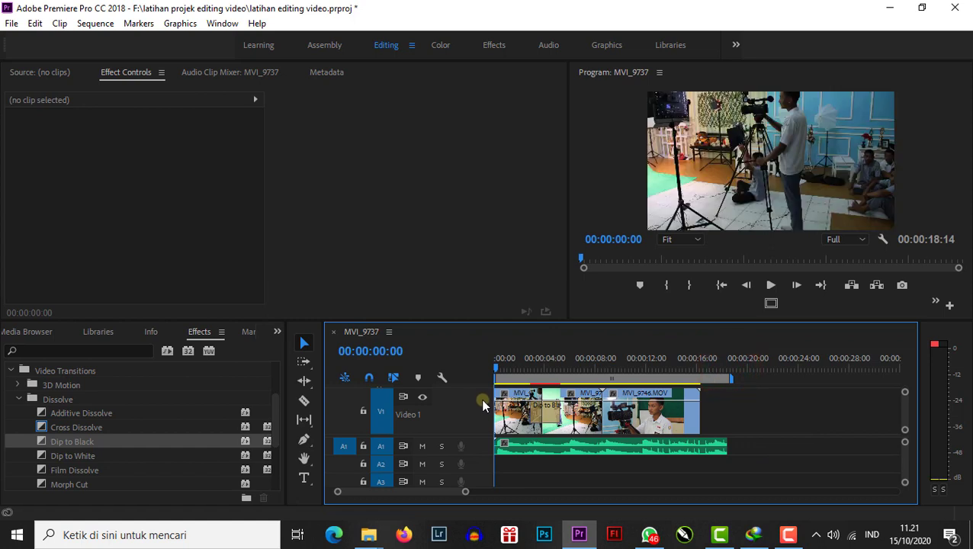
key("space")
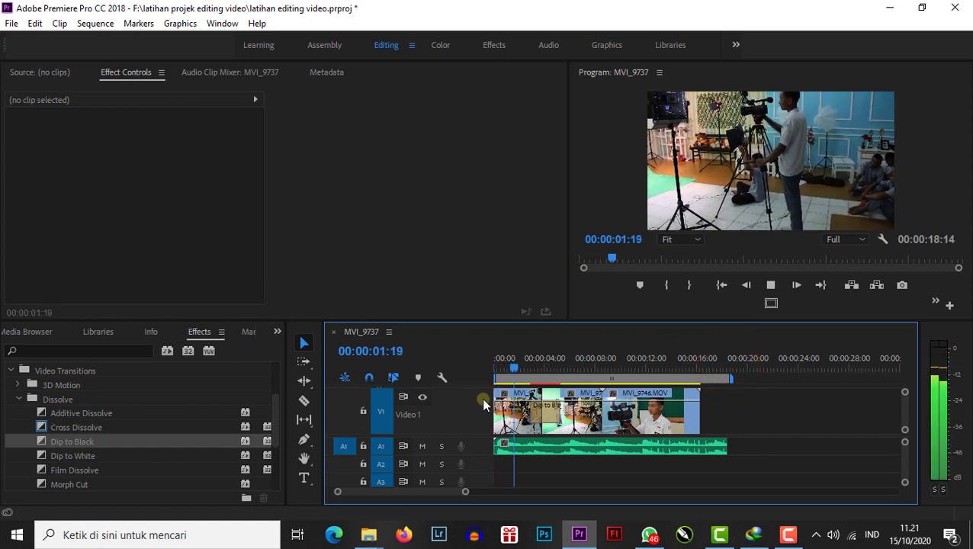
key("space")
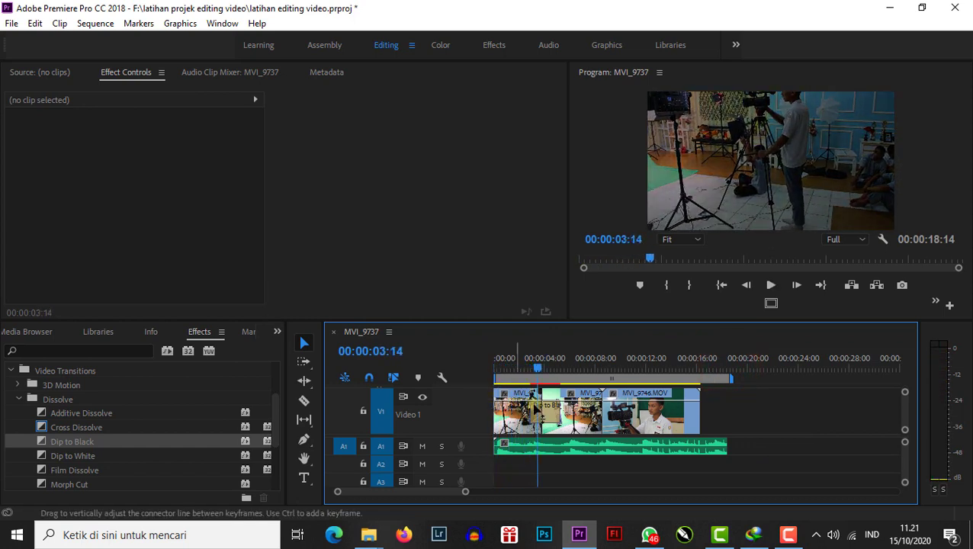
Split the Luxery.mp3 clip at 00:00:06:01 with the Razor tool and delete the part before the cut.
left_click_drag(535, 360, 571, 369)
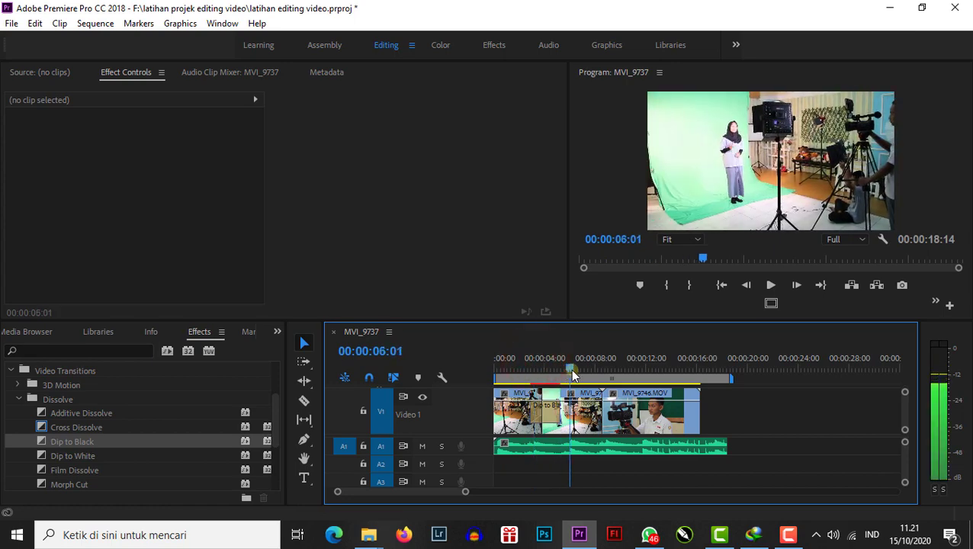
left_click(590, 450)
key("c")
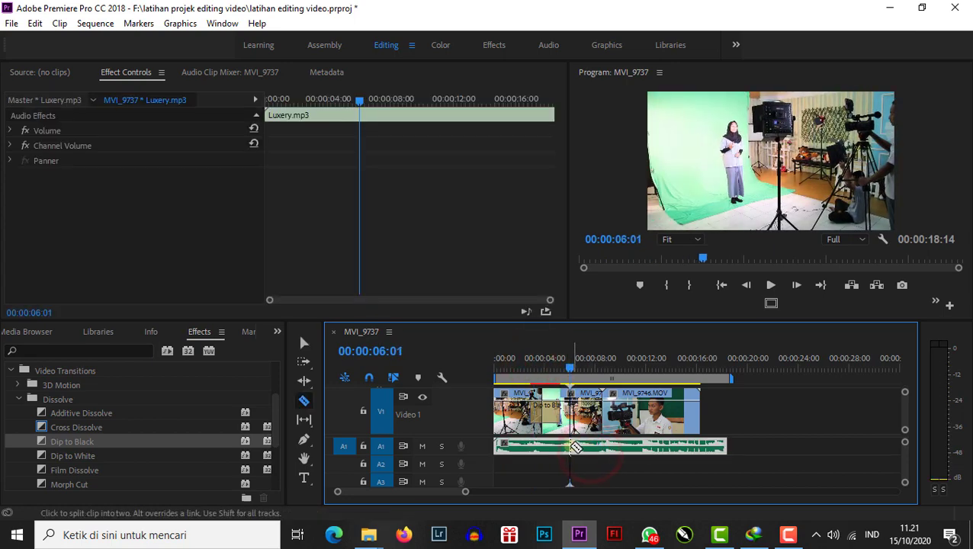
left_click(570, 446)
key("v")
left_click(538, 450)
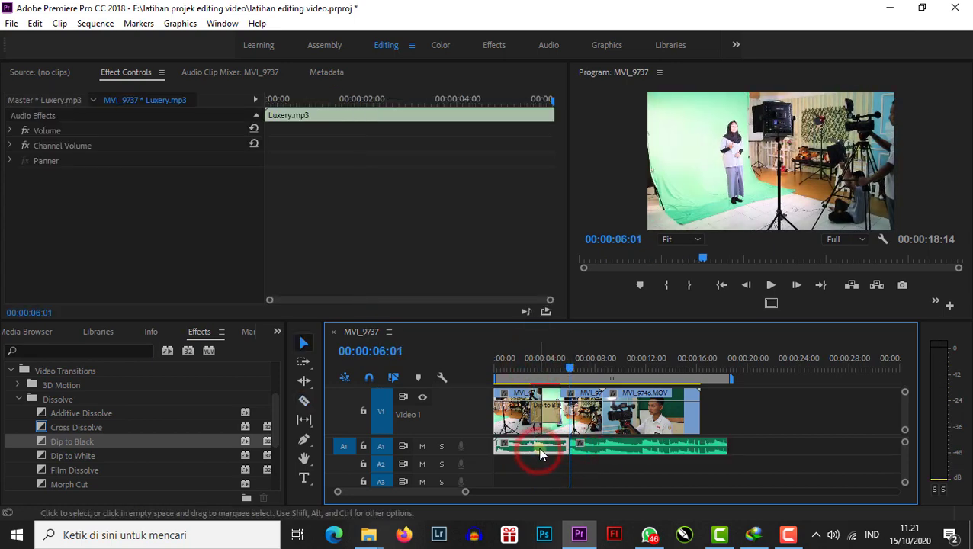
key("Delete")
Move the remaining Luxery.mp3 clip to the sequence start and extend its end to 00:00:18:19.
left_click_drag(663, 451, 594, 448)
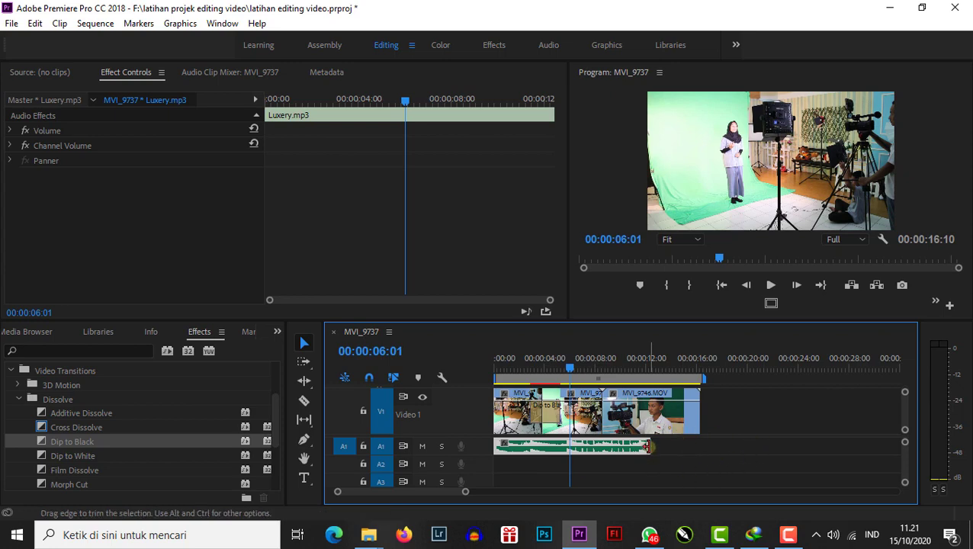
left_click_drag(648, 447, 728, 449)
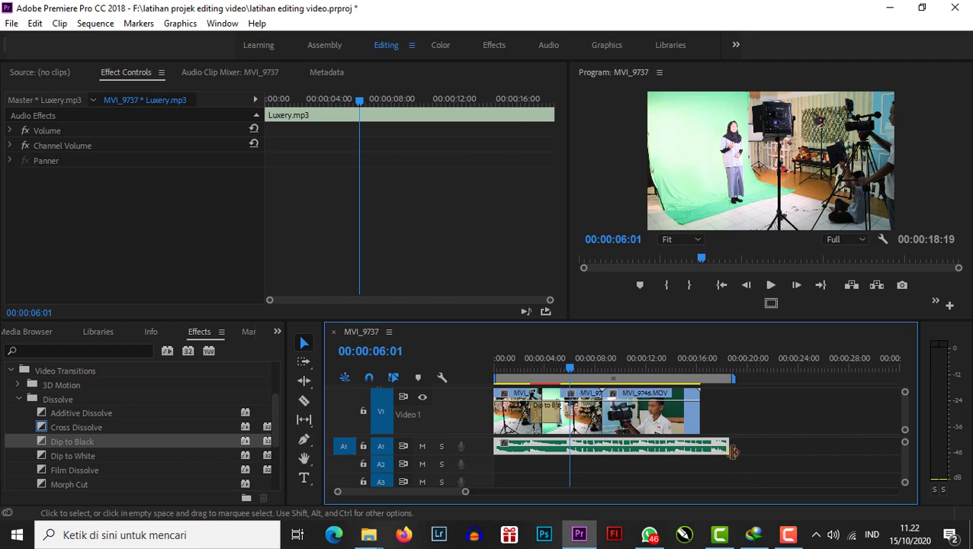
Play the sequence twice from 00:00:00:00 to check how the trimmed music begins.
left_click_drag(570, 368, 454, 402)
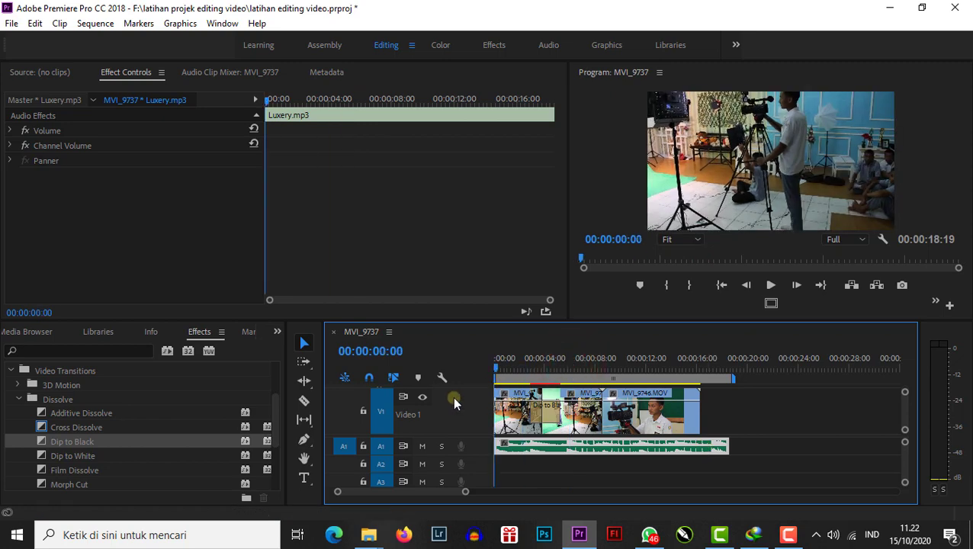
key("space")
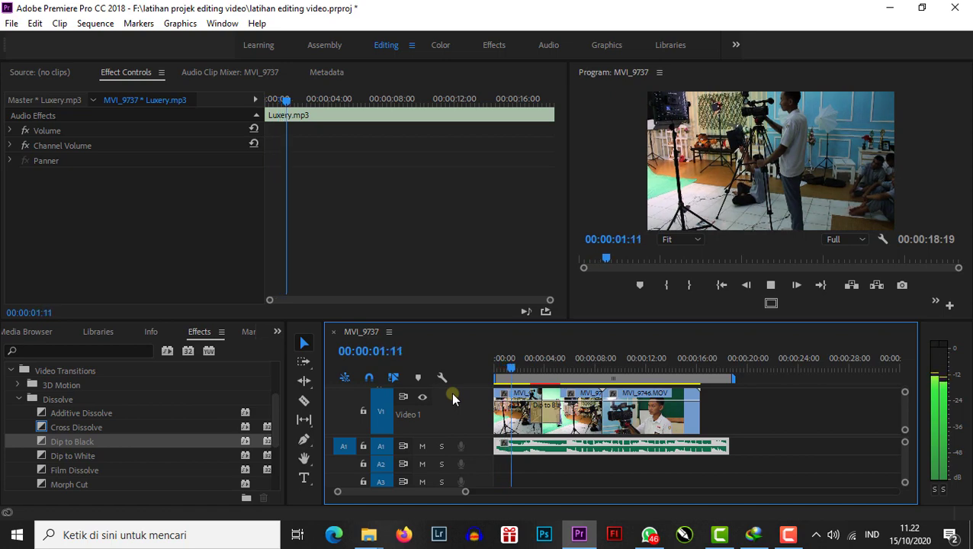
left_click_drag(516, 365, 462, 374)
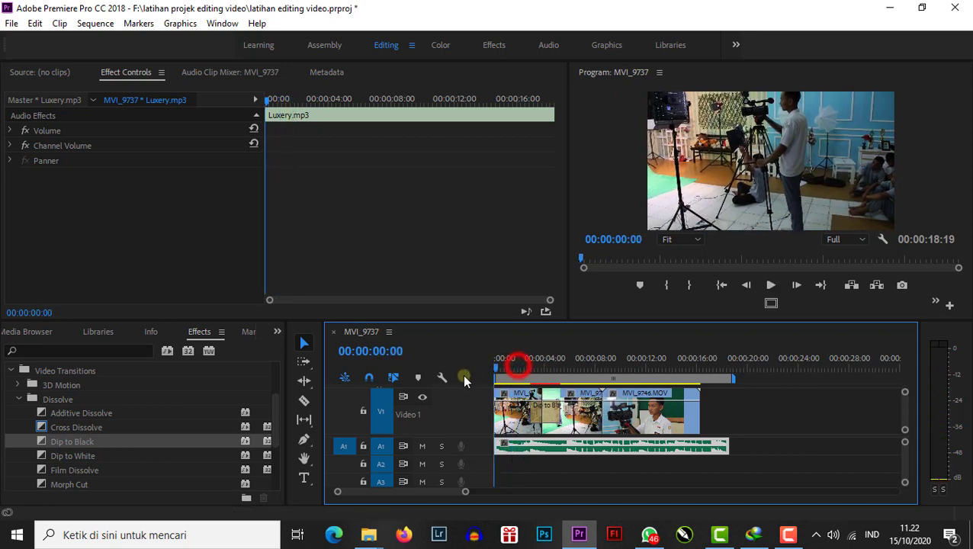
key("space")
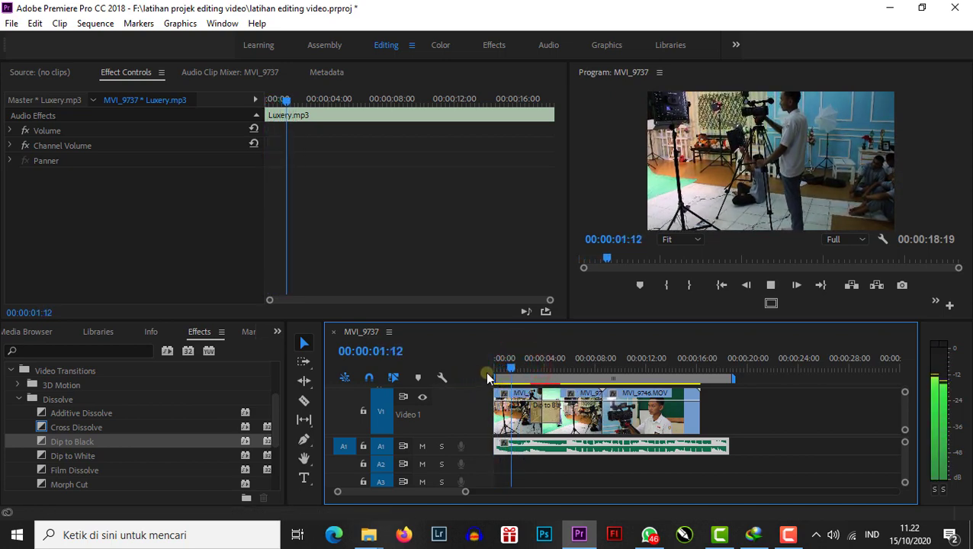
Play the ending from 00:00:15:24, replay the last moments of the music, and return the playhead to 00:00:00:07.
mouse_move(699, 355)
left_mouse_down()
mouse_move(708, 355)
mouse_move(695, 353)
left_mouse_up()
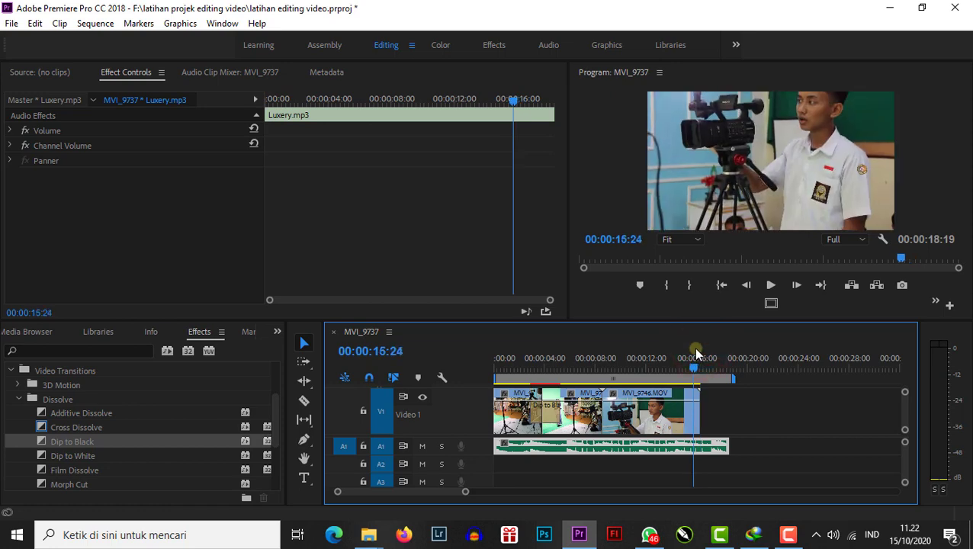
key("space")
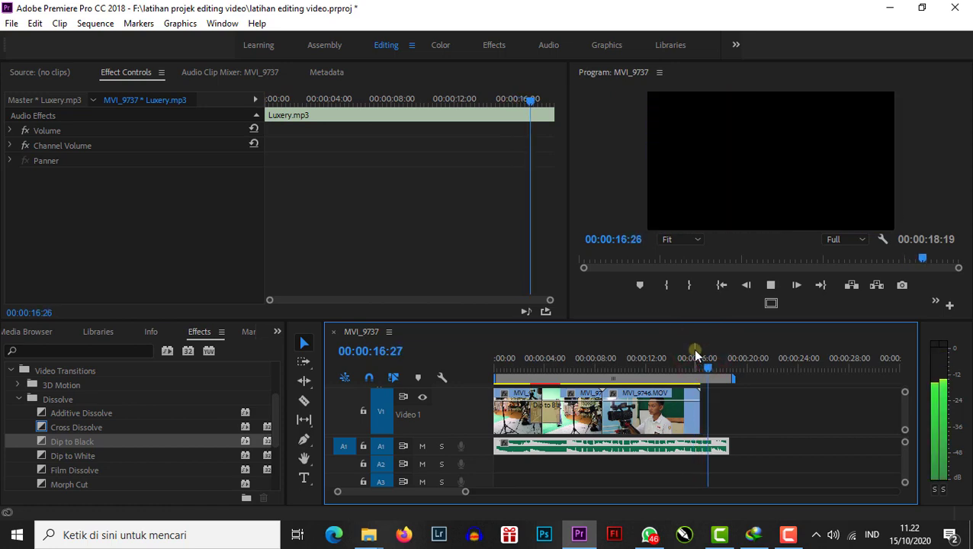
key("space")
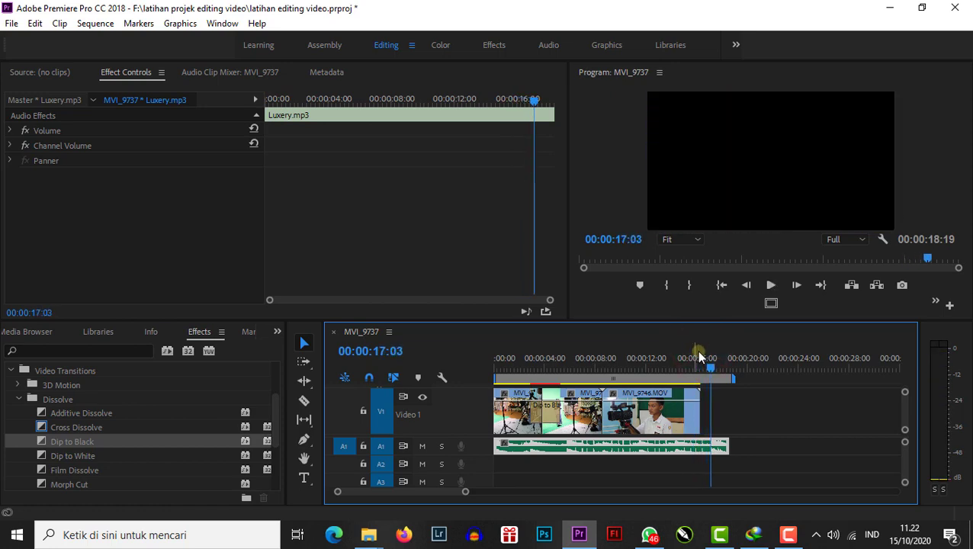
left_click_drag(712, 370, 723, 377)
key("space")
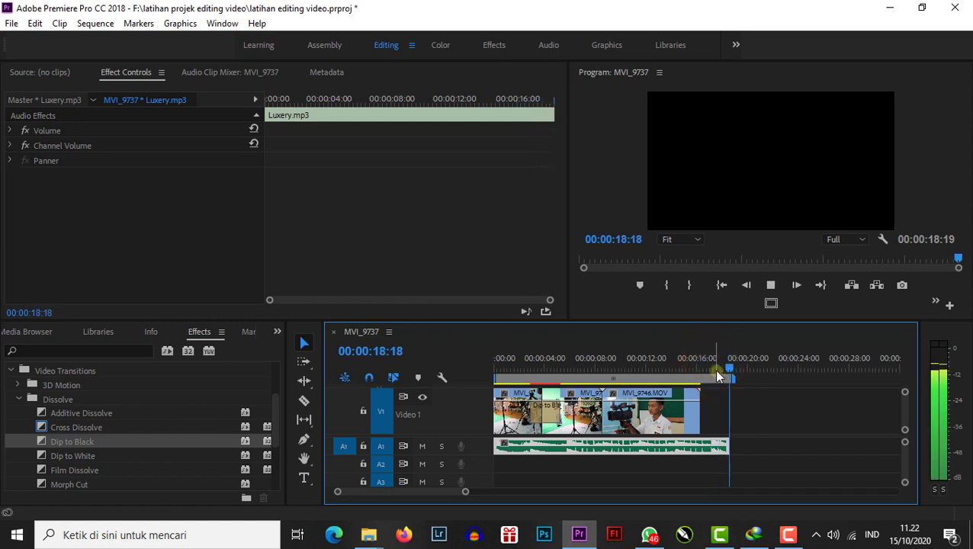
left_click_drag(732, 367, 719, 365)
key("space")
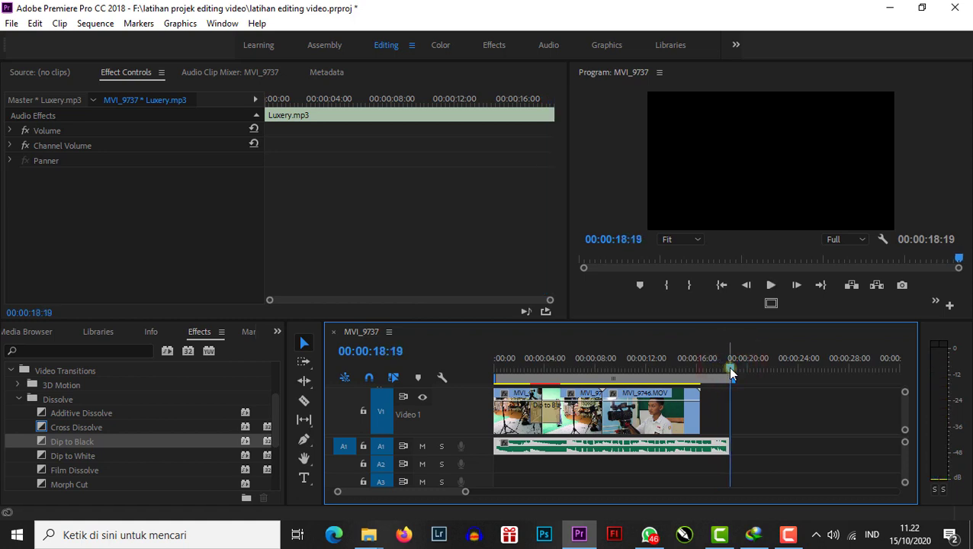
left_click_drag(729, 369, 497, 415)
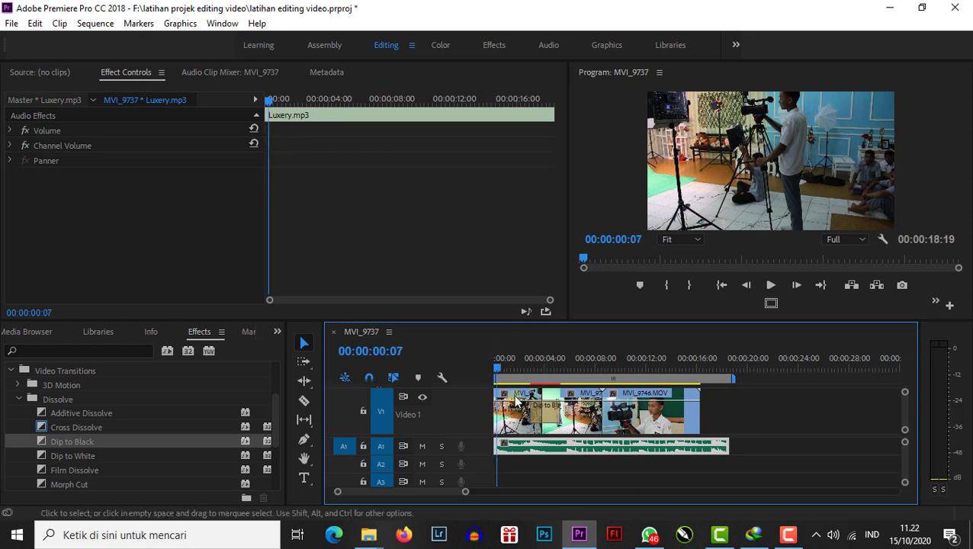
Return the playhead to 00:00:00:00 and add Dip to Black between the second MVI_9737 clip and MVI_9746.MOV, accepting repeated frames.
left_click_drag(496, 372, 491, 370)
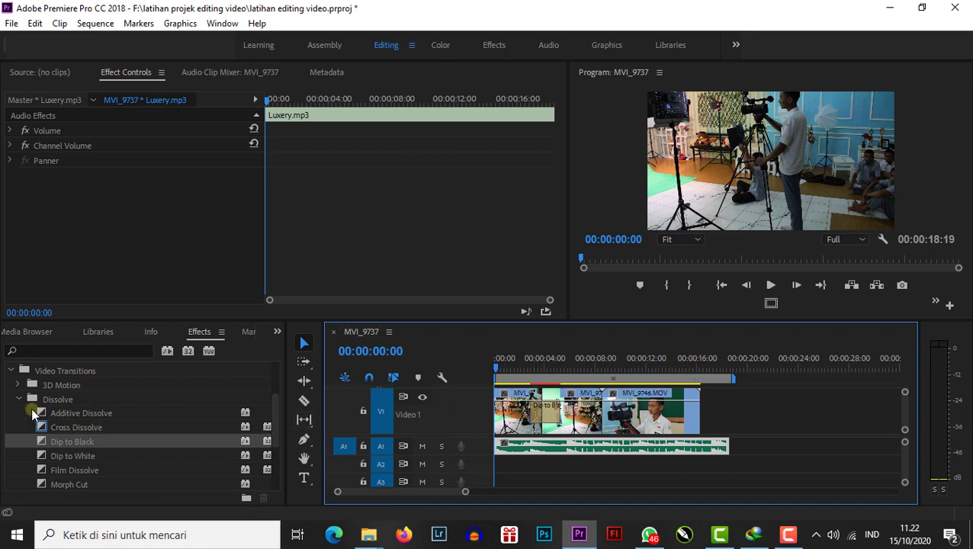
left_click(278, 331)
left_click(298, 404)
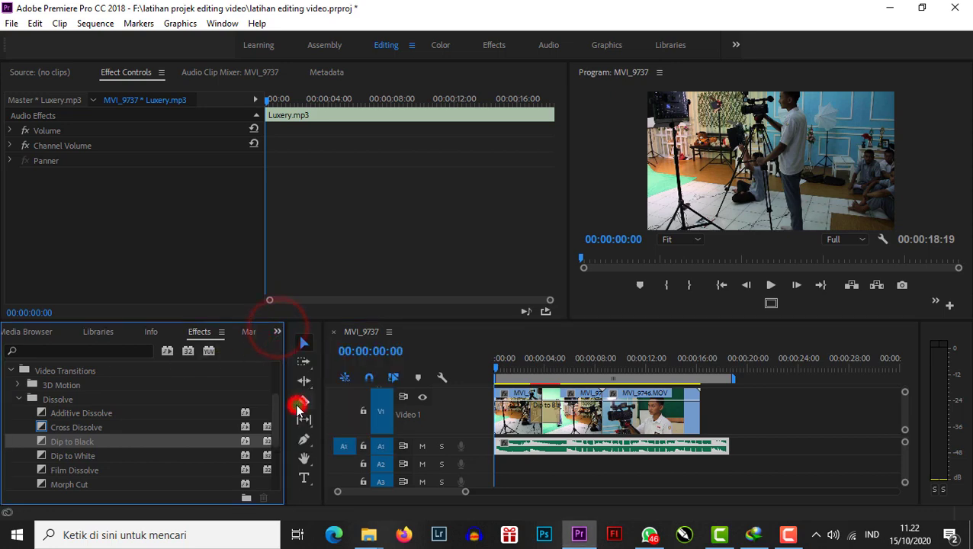
left_click(12, 371)
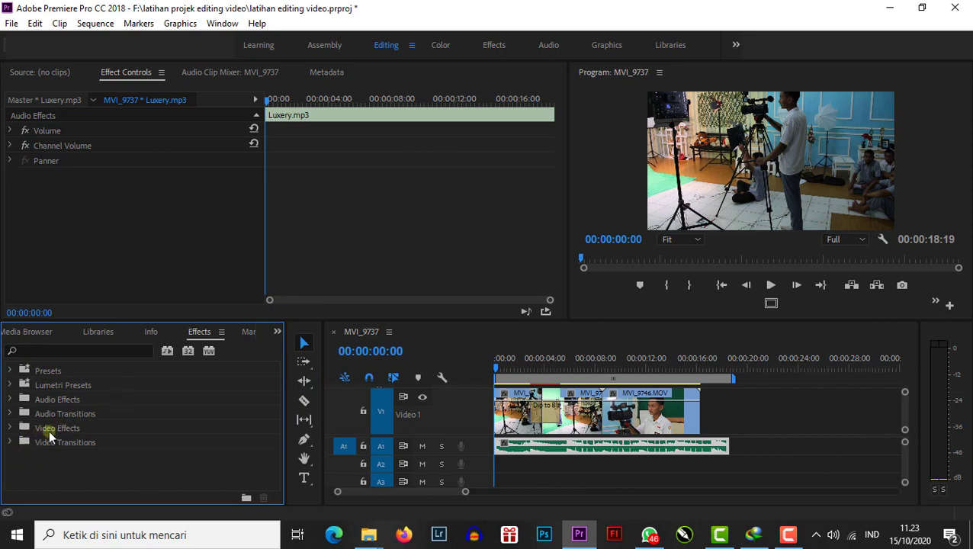
left_click(10, 444)
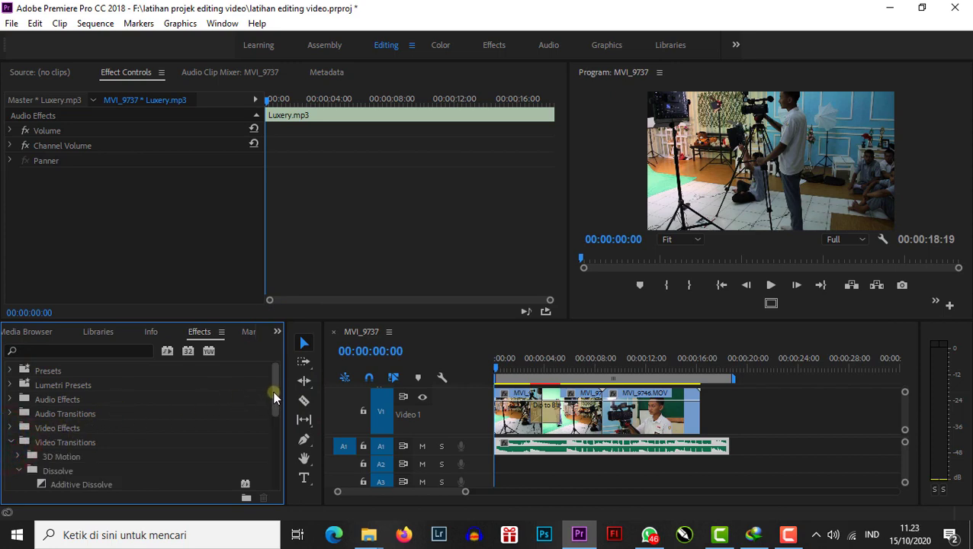
left_click_drag(272, 390, 279, 428)
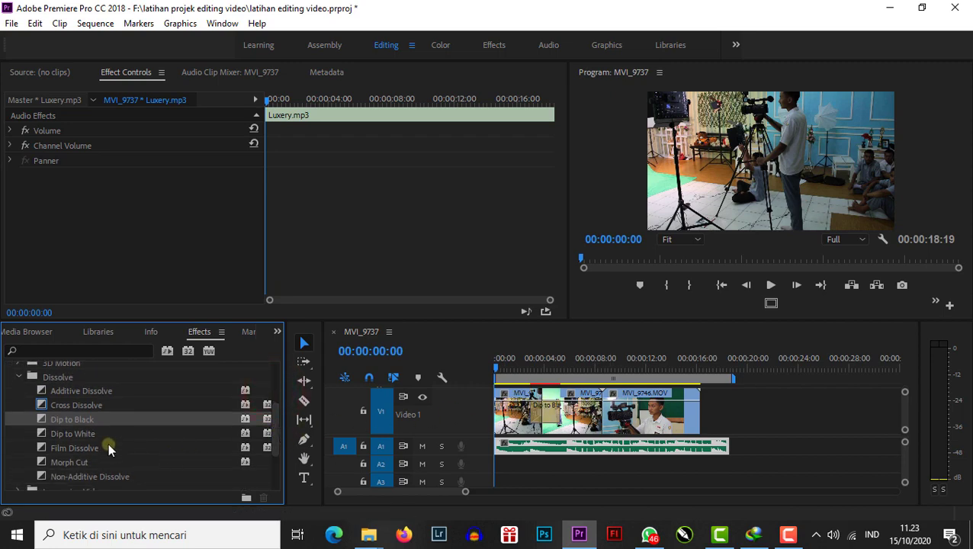
left_click_drag(87, 425, 601, 422)
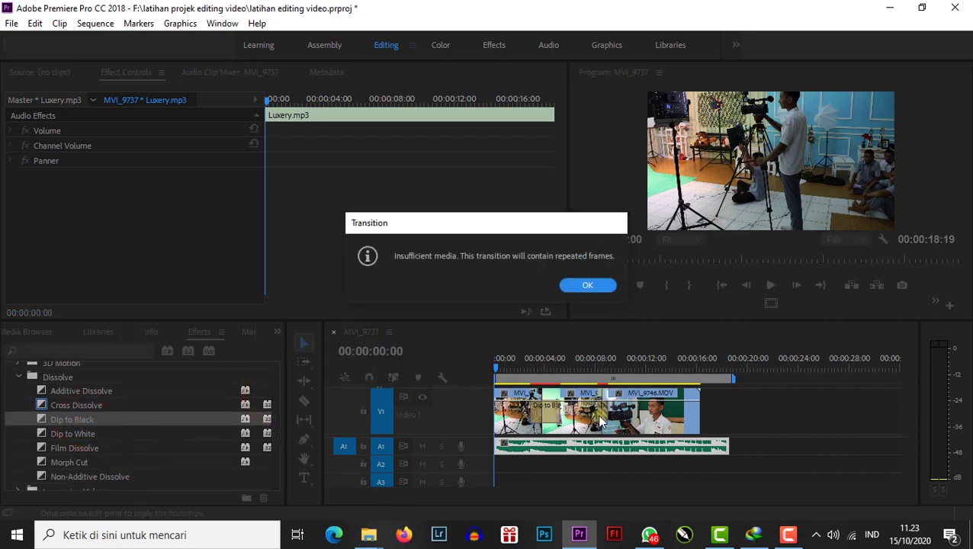
left_click(588, 284)
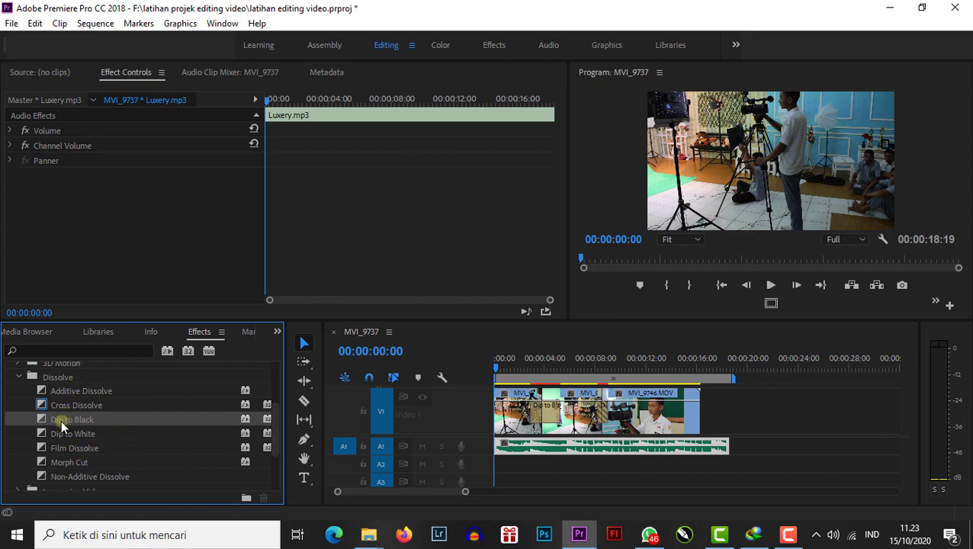
Add a Dip to Black transition at the start of the first MVI_9737 clip and play the opening and ending.
left_click_drag(61, 421, 497, 413)
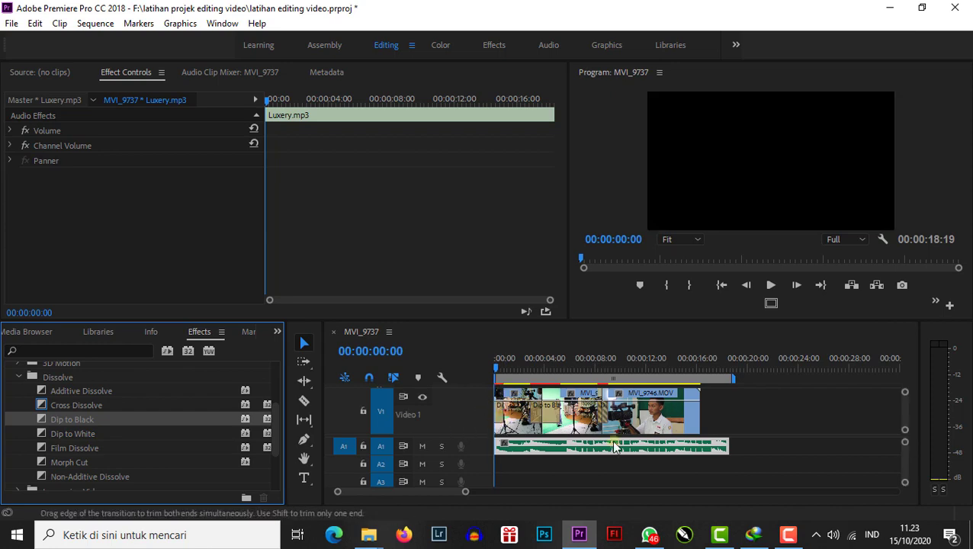
left_click(732, 479)
key("space")
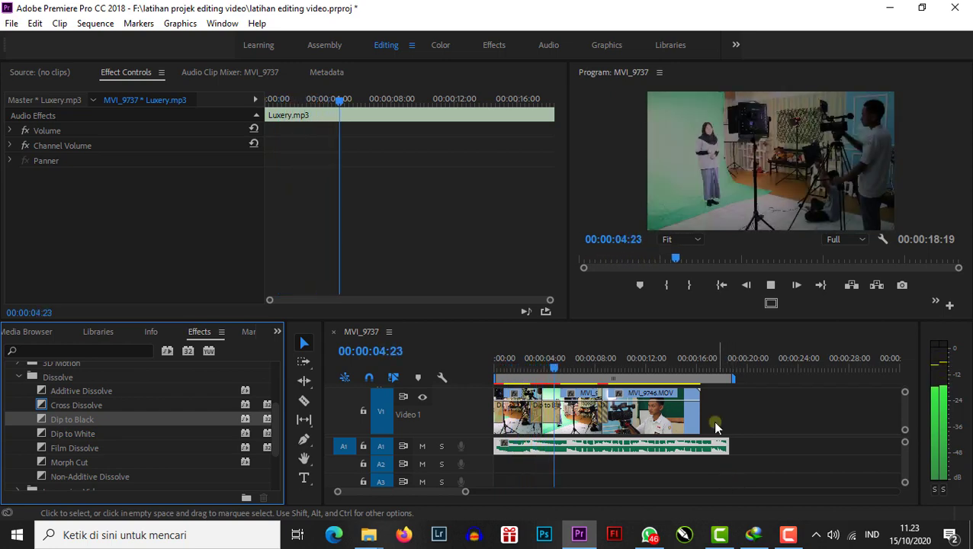
left_click(685, 359)
key("space")
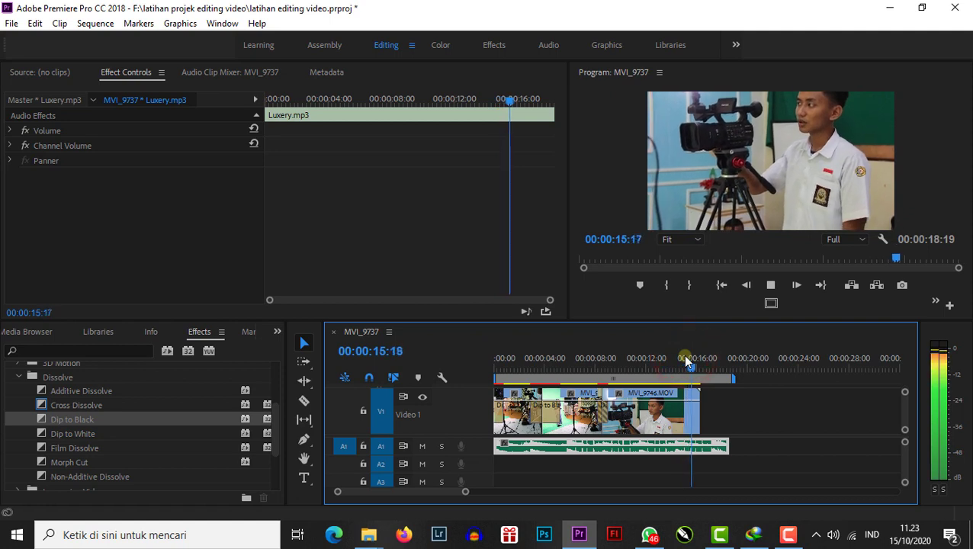
key("space")
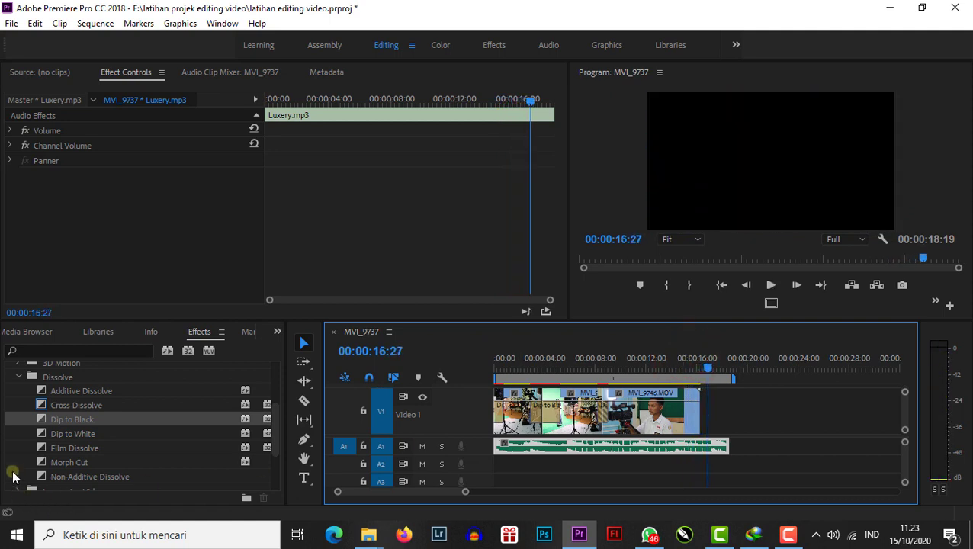
Add a Dip to Black transition at the end of MVI_9746.MOV and play the ending to check it.
left_click_drag(63, 420, 694, 421)
left_click_drag(708, 368, 680, 370)
key("space")
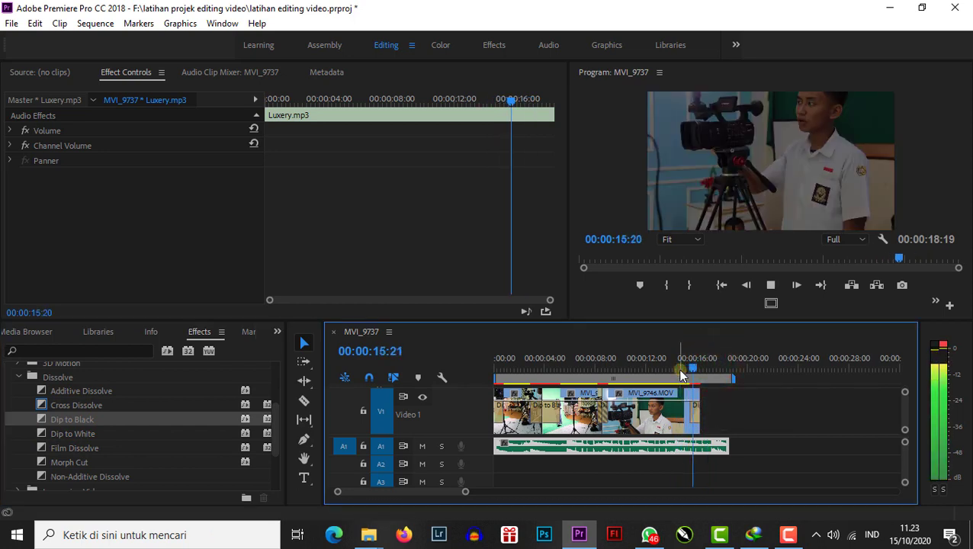
key("space")
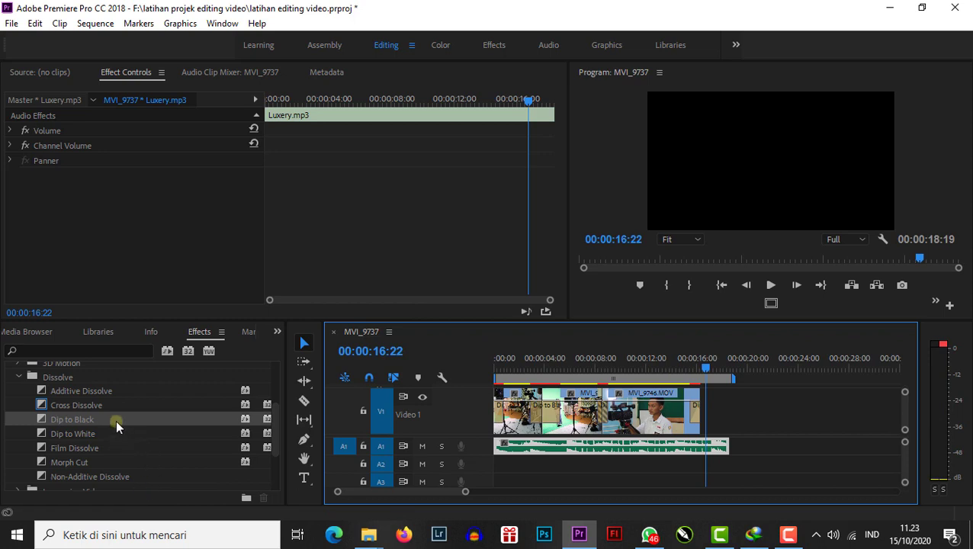
Collapse the Video Transitions folder and expand the Crossfade group under Audio Transitions.
left_click(80, 434)
left_click(74, 449)
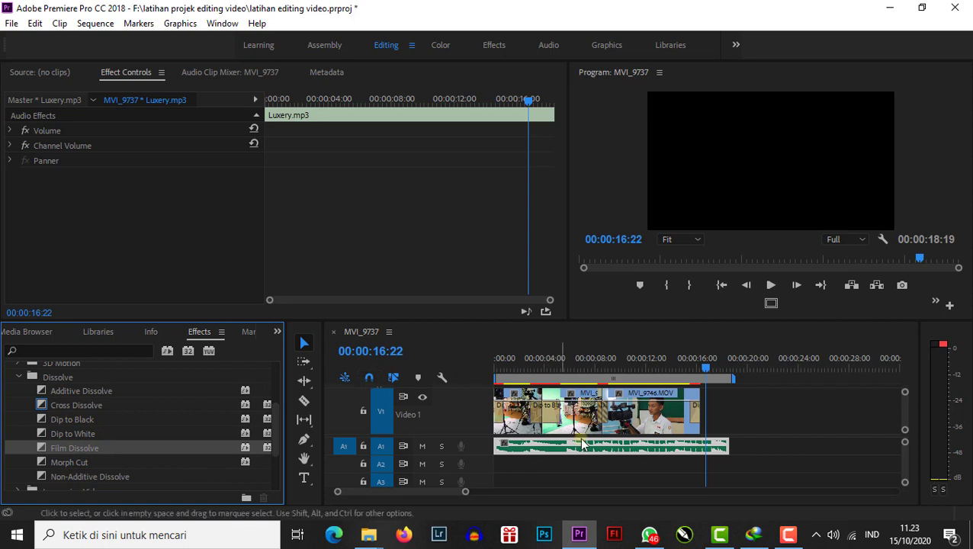
left_click_drag(274, 426, 282, 371)
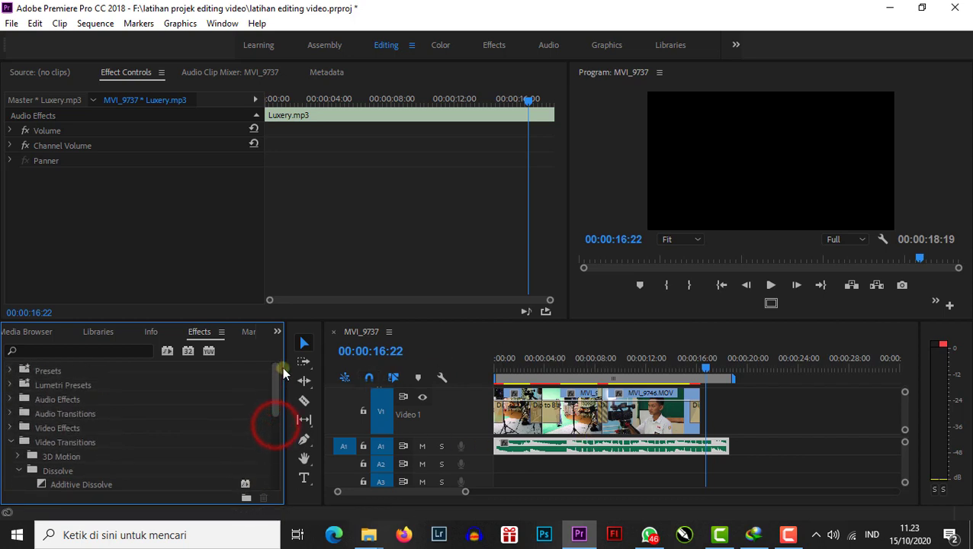
left_click(12, 443)
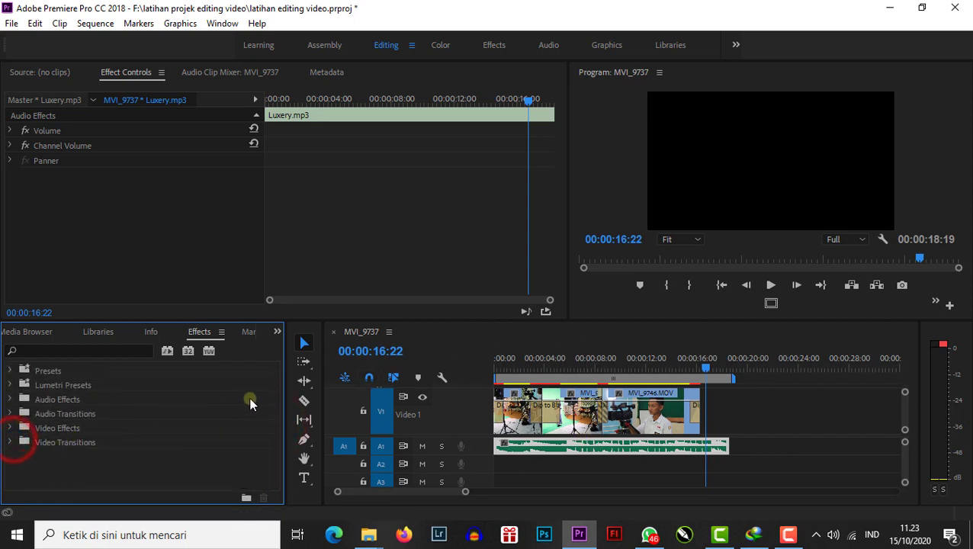
left_click(10, 414)
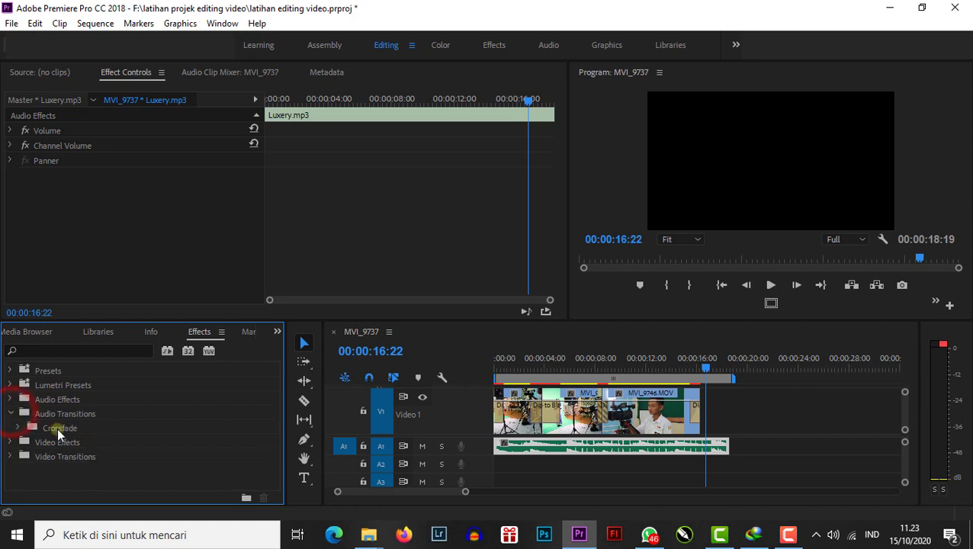
left_click(19, 428)
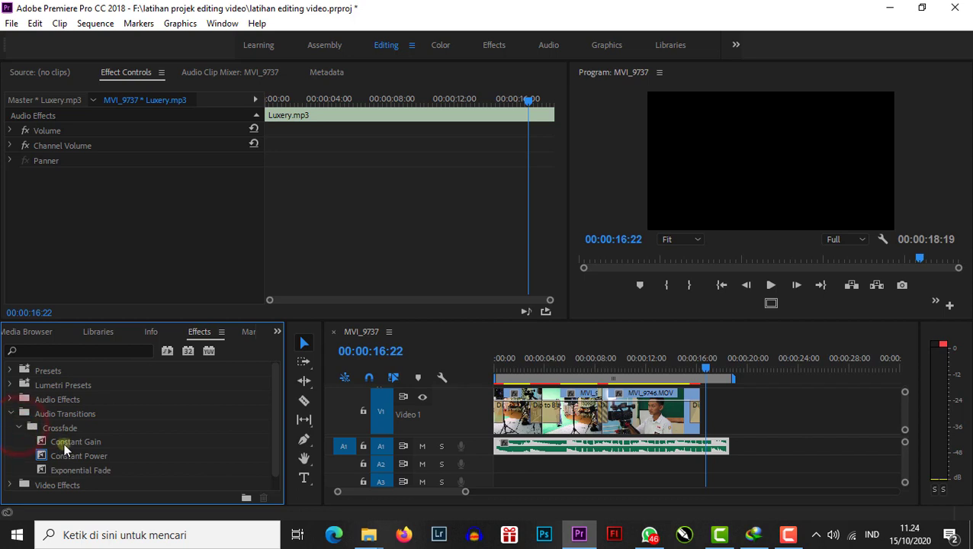
Apply Constant Gain at the start of the Luxery.mp3 clip and Exponential Fade at its end.
left_click(67, 443)
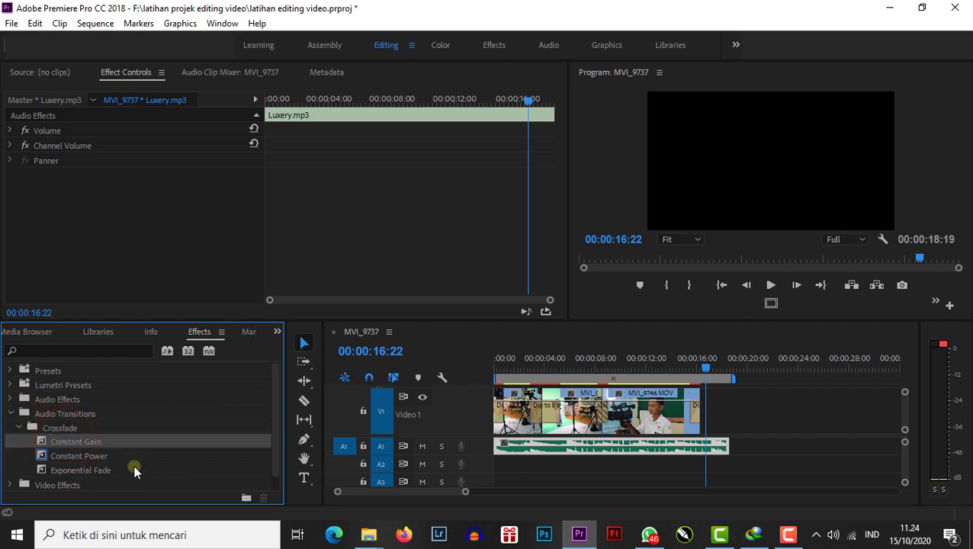
left_click(133, 469)
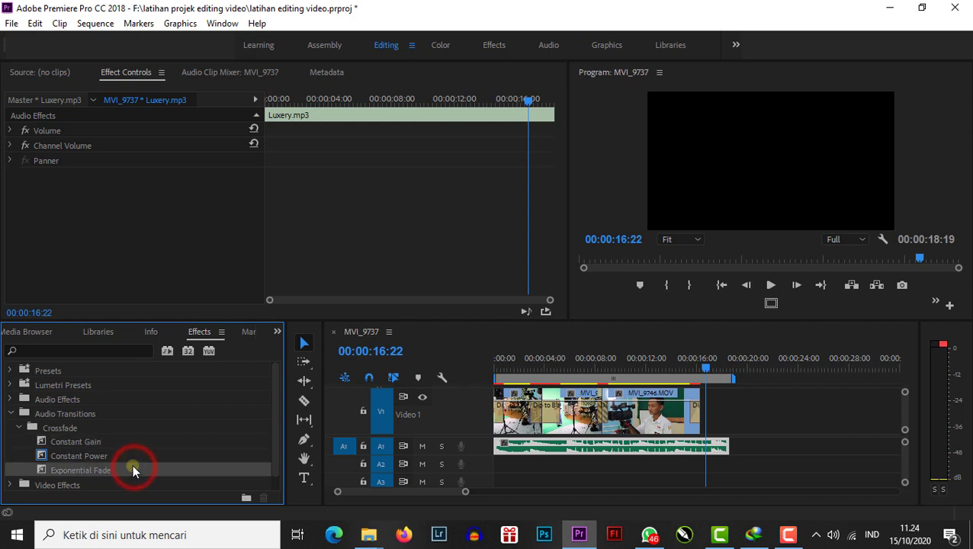
left_click(120, 441)
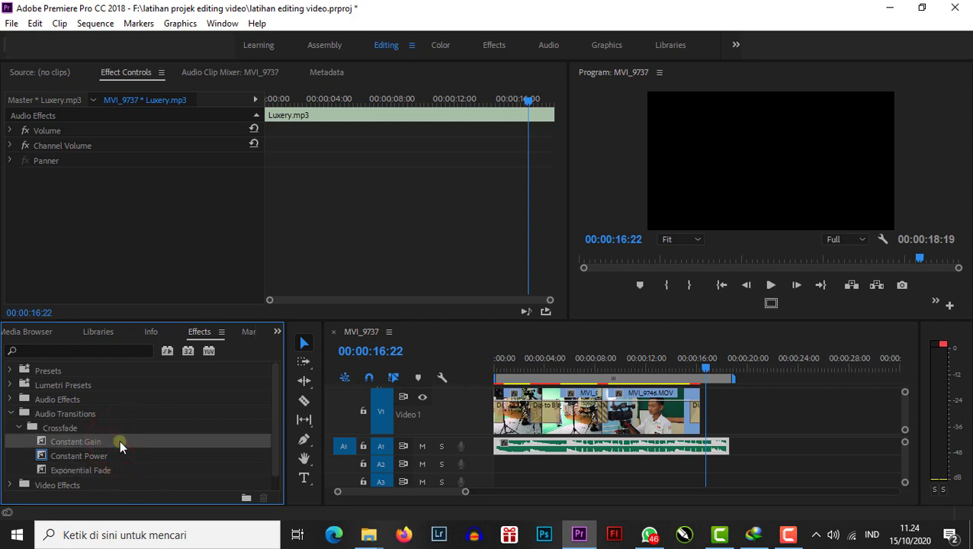
left_click(98, 455)
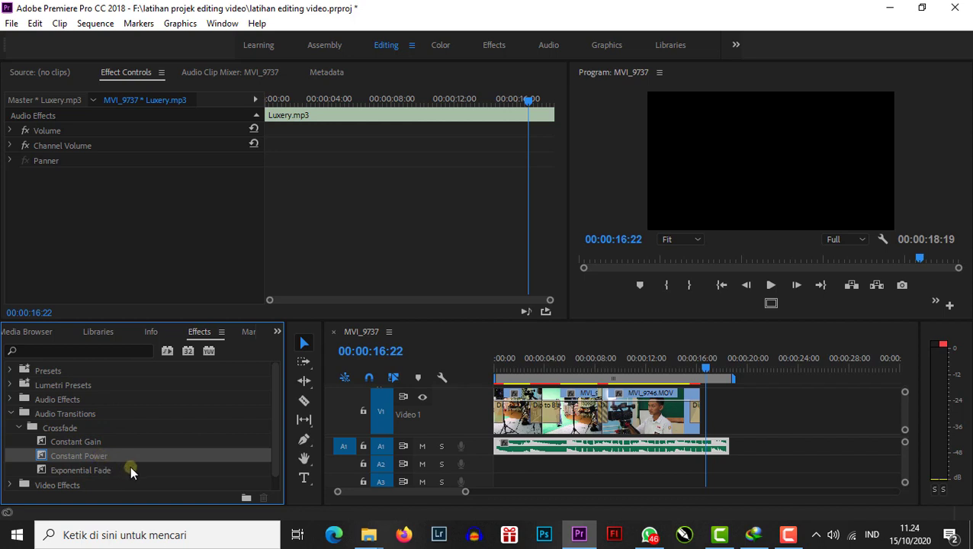
left_click(113, 471)
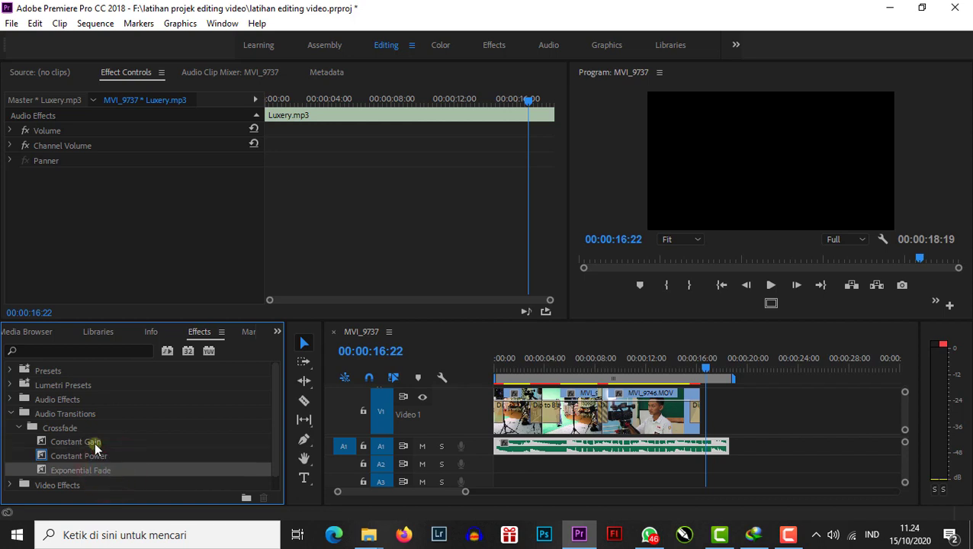
left_click_drag(80, 441, 526, 449)
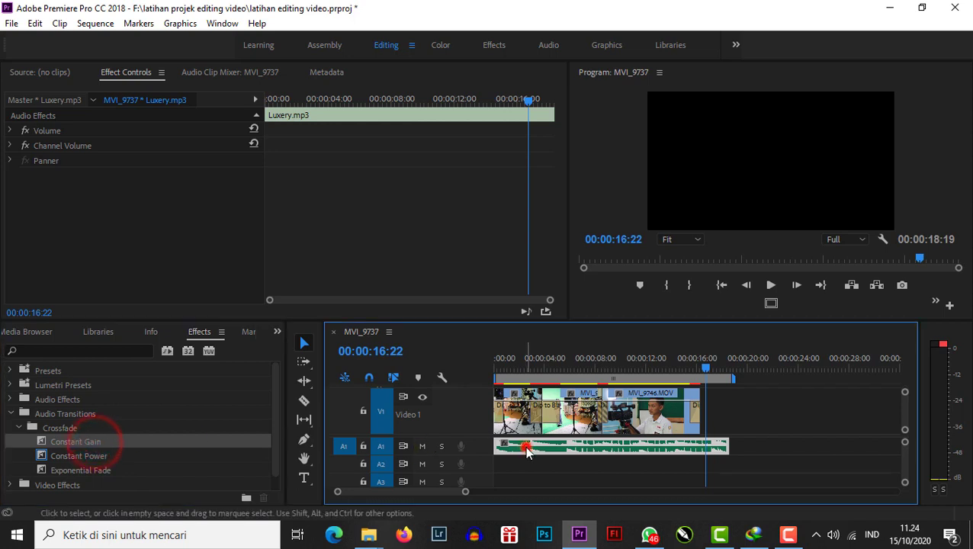
left_click(80, 442)
mouse_move(112, 448)
left_mouse_down()
mouse_move(384, 437)
mouse_move(497, 448)
left_mouse_up()
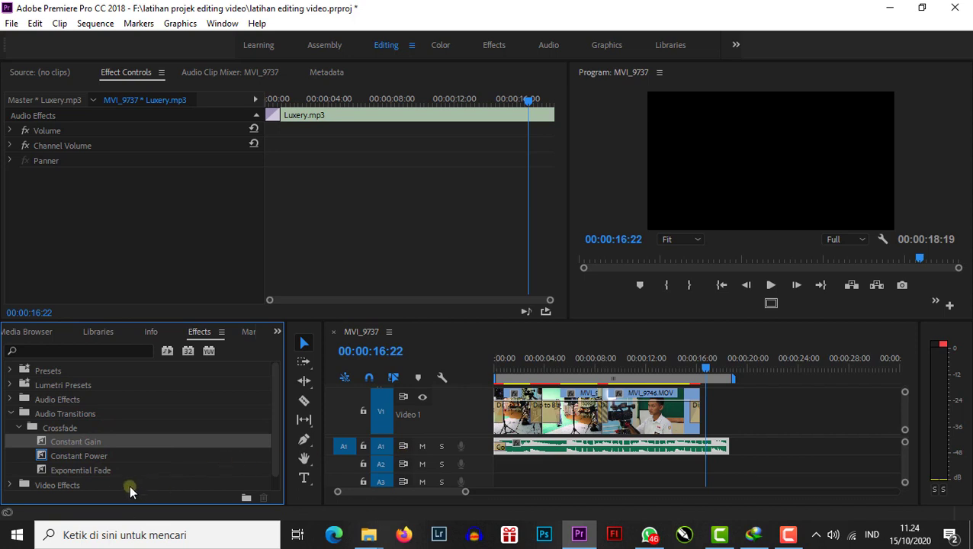
left_click(90, 470)
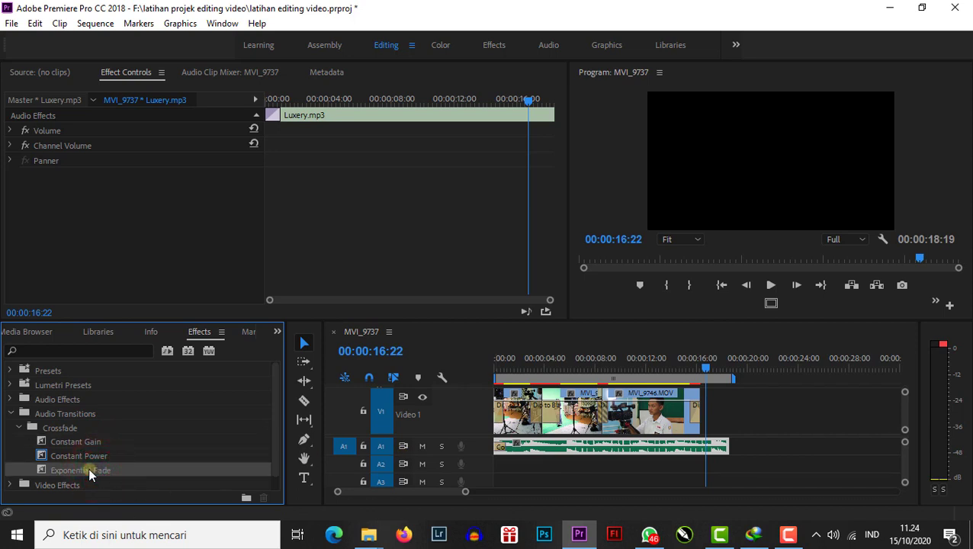
mouse_move(90, 468)
left_mouse_down()
mouse_move(130, 481)
mouse_move(538, 463)
mouse_move(708, 432)
mouse_move(728, 450)
left_mouse_up()
Play the sequence from 00:00:00:00 and from 00:00:15:00 to check both audio fades, and move the playhead back to the start.
left_click_drag(706, 363, 562, 401)
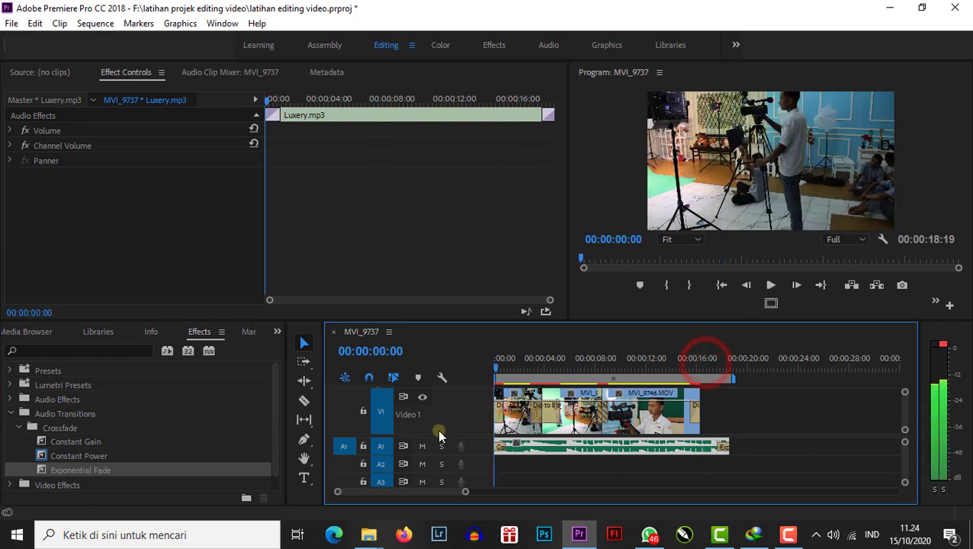
key("Home")
key("space")
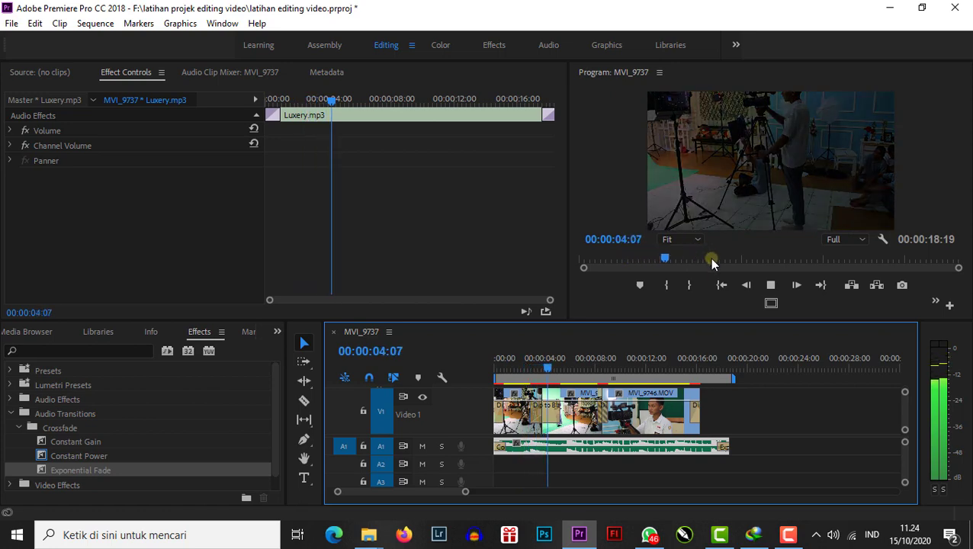
key("space")
left_click(701, 370)
left_click_drag(695, 374, 683, 369)
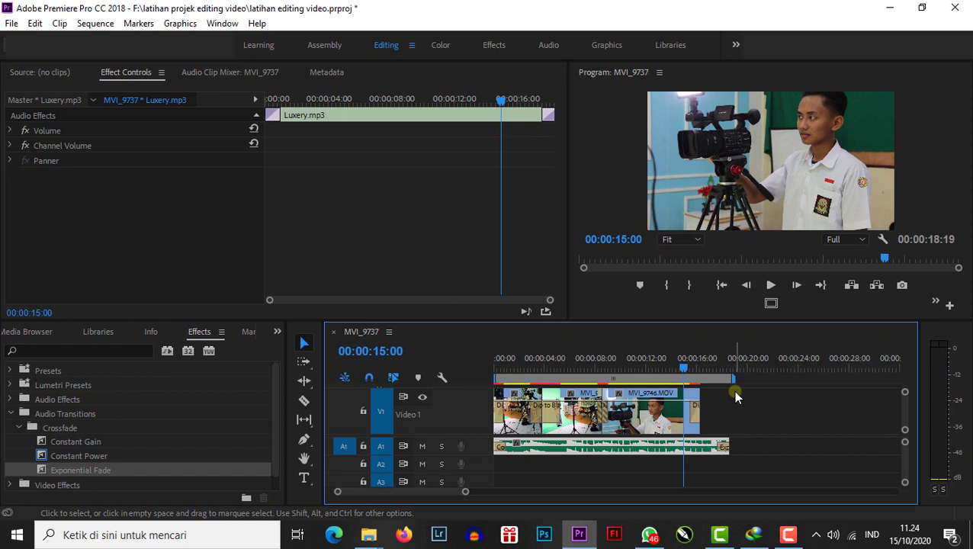
key("space")
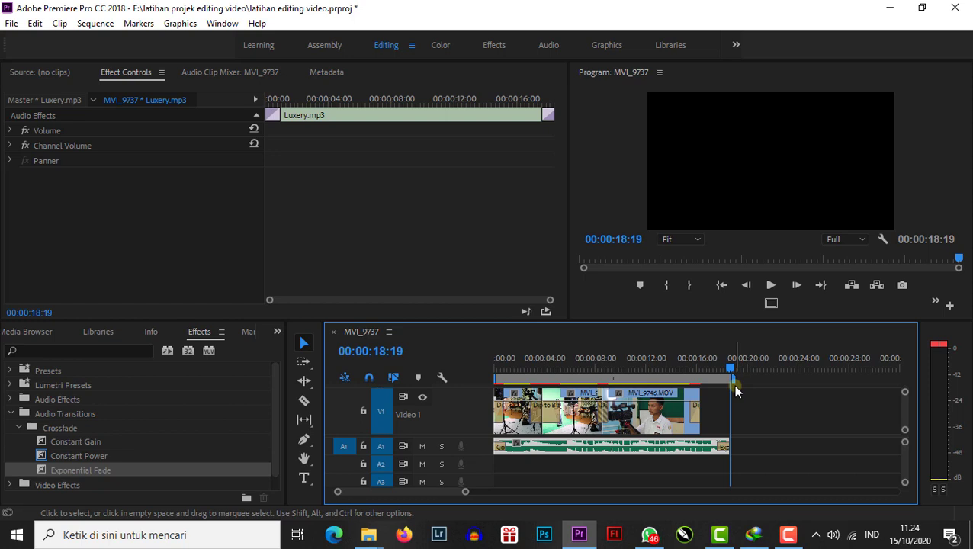
left_click_drag(519, 356, 486, 372)
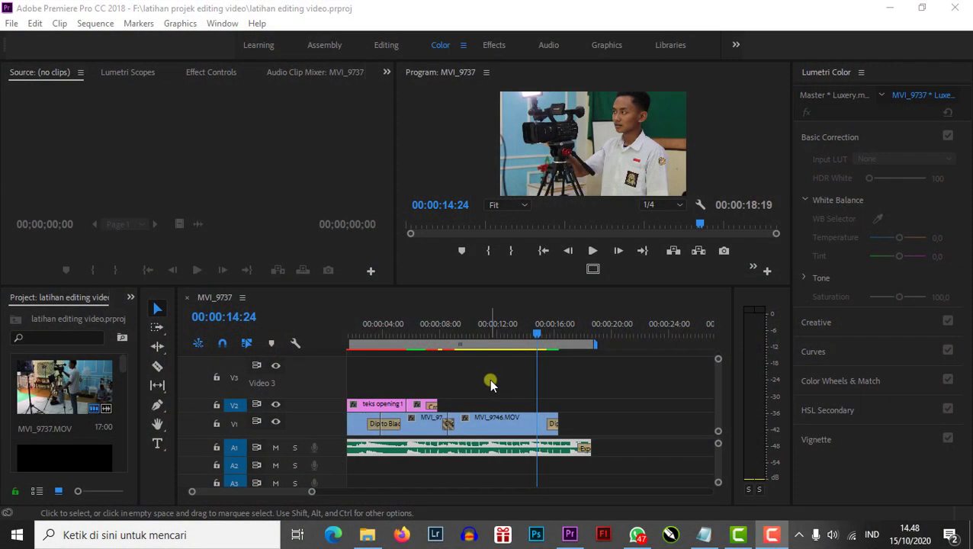
Select the Luxery.mp3 clip on A1 and expand the Audio 1 track to show the clip's volume line.
left_click(490, 383)
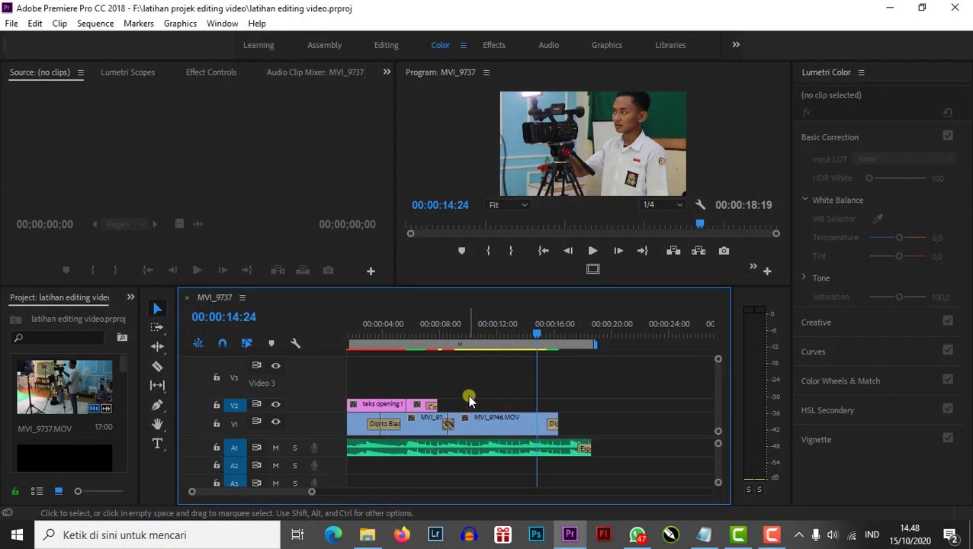
key("alt")
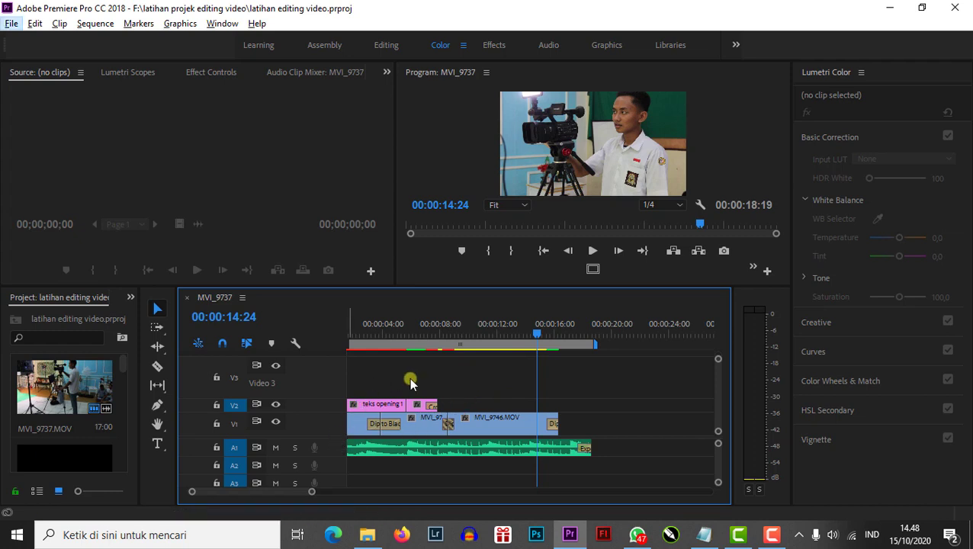
left_click(333, 450)
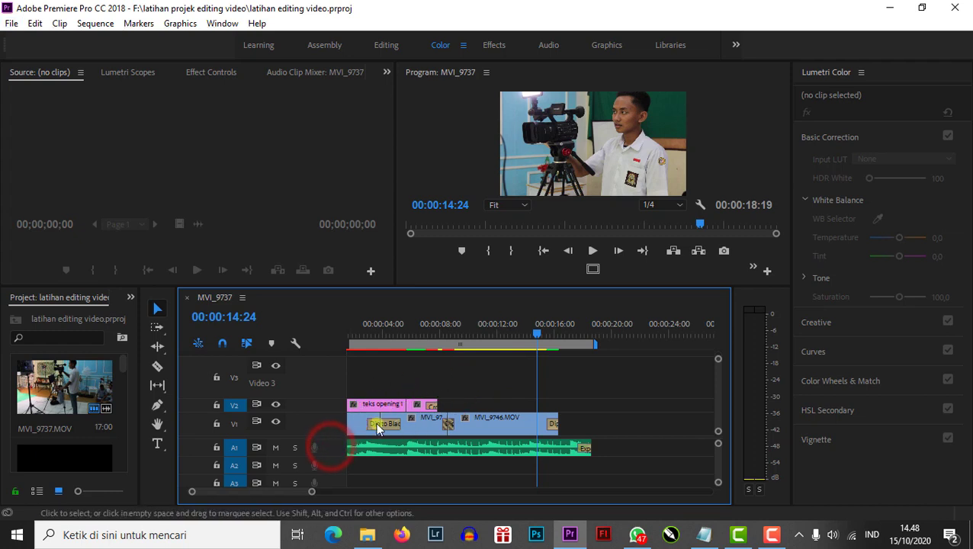
left_click(432, 427)
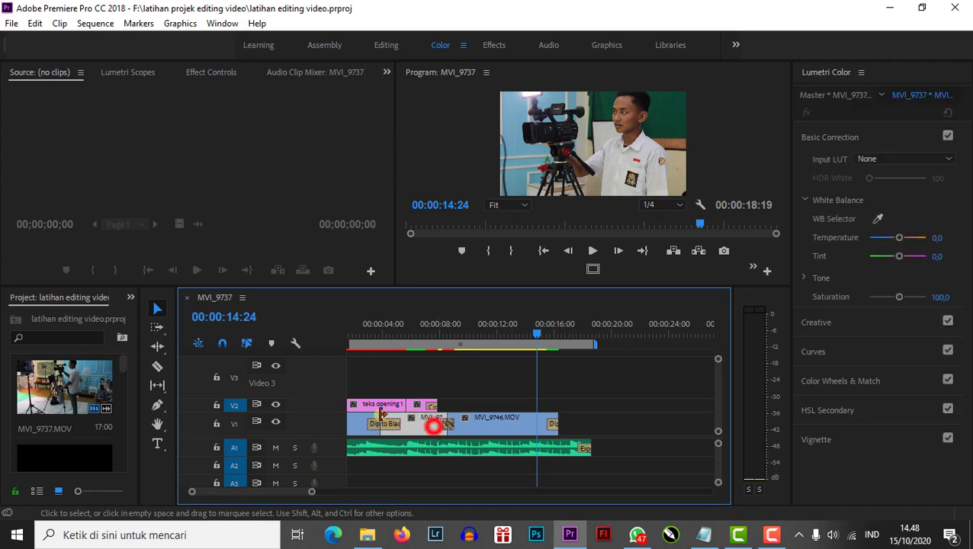
left_click(499, 449)
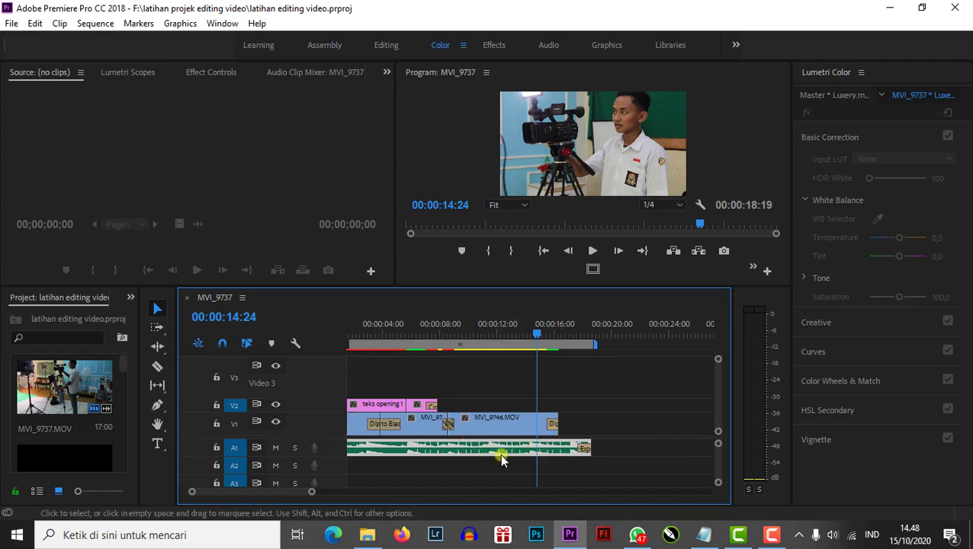
double_click(341, 451)
scroll(387, 461, "down", 1)
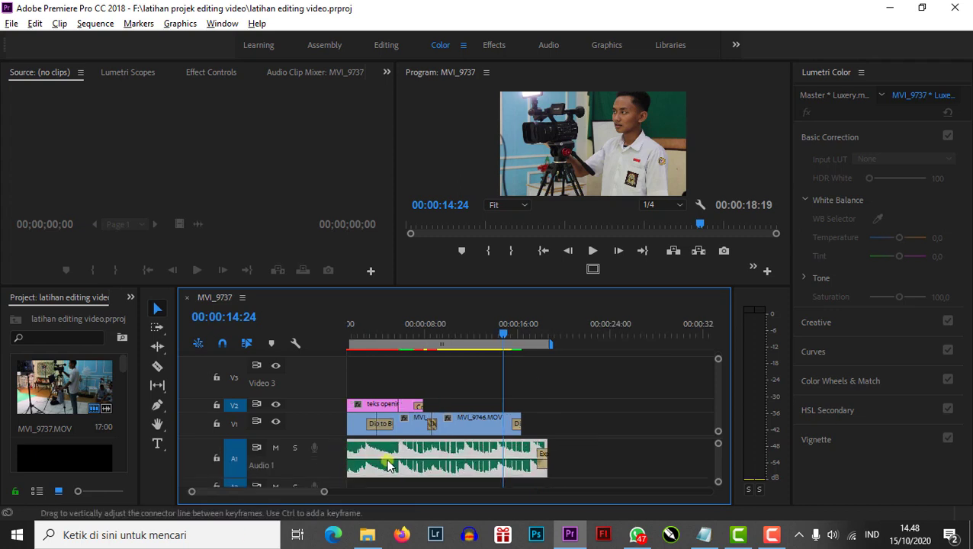
left_click(330, 461)
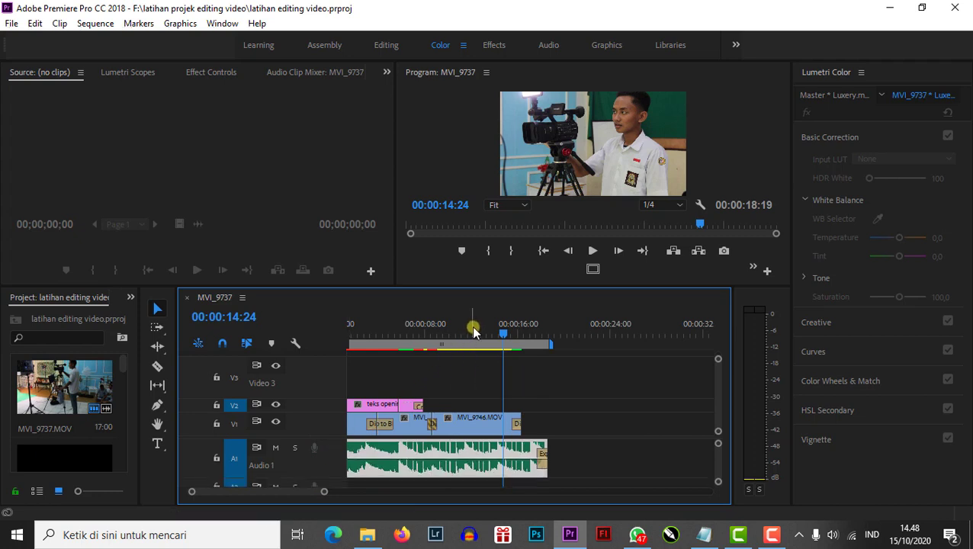
Play the sequence from 00:00:02:05 to hear the music at its current volume.
scroll(467, 331, "up", 5)
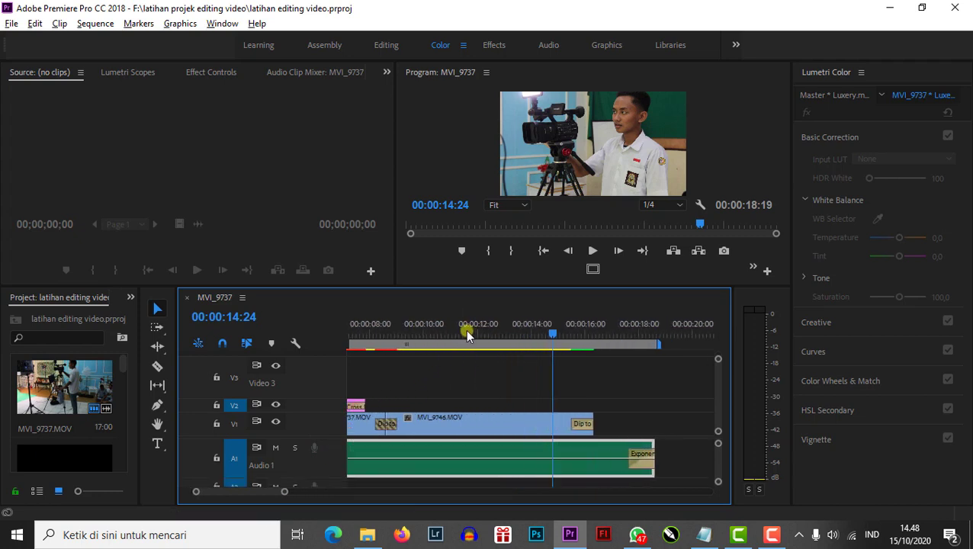
left_click_drag(254, 492, 223, 486)
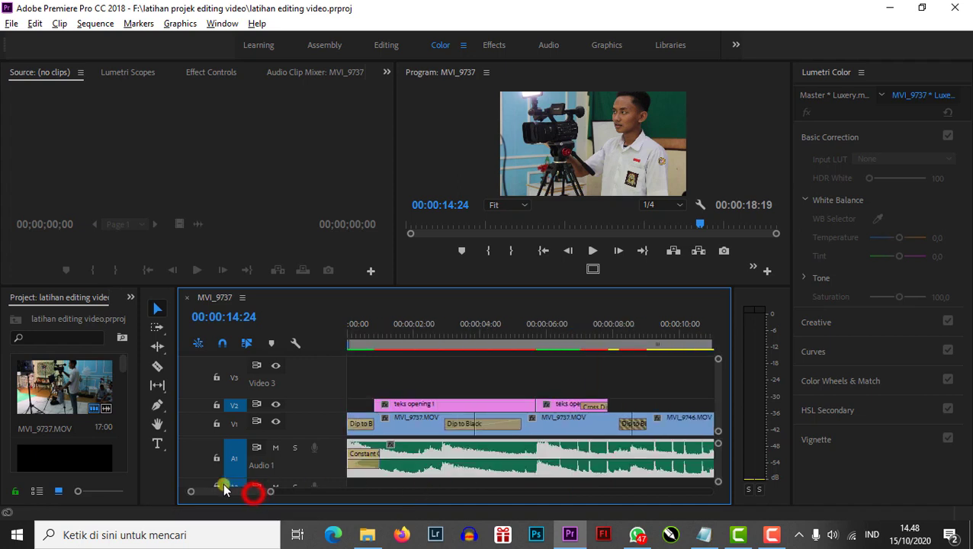
left_click(419, 325)
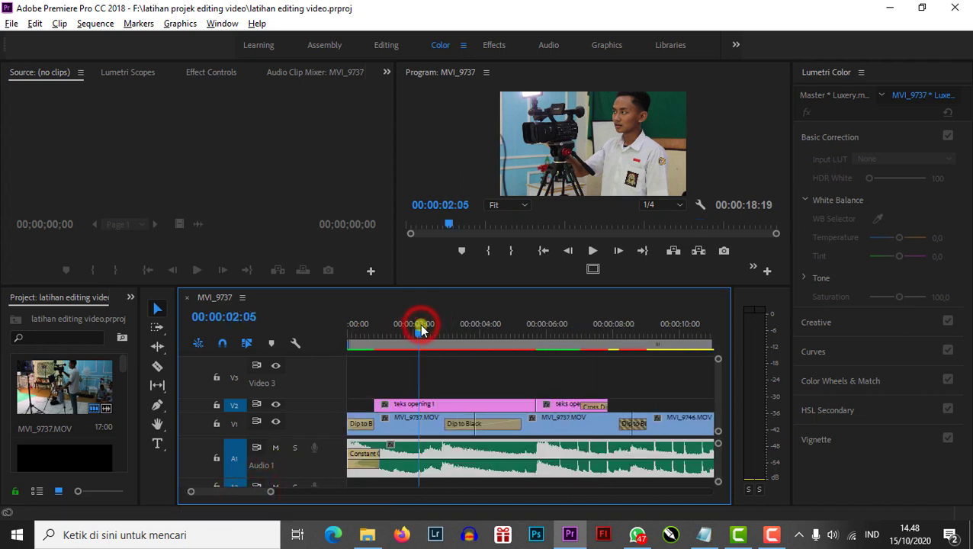
key("space")
key("space")
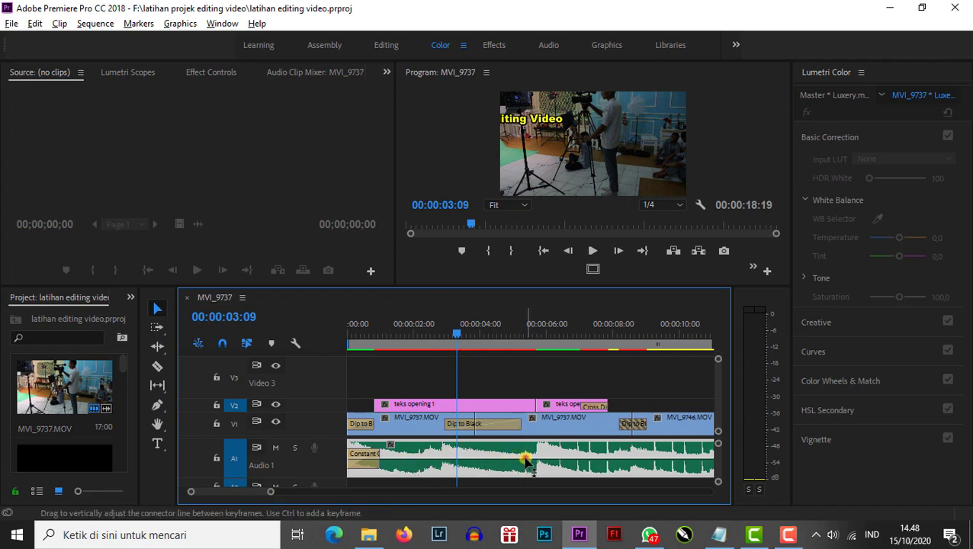
Lower the Luxery.mp3 clip's volume level to about -12.27 dB and play the sequence to hear it.
left_click_drag(526, 460, 523, 469)
key("space")
key("space")
key("space")
key("space")
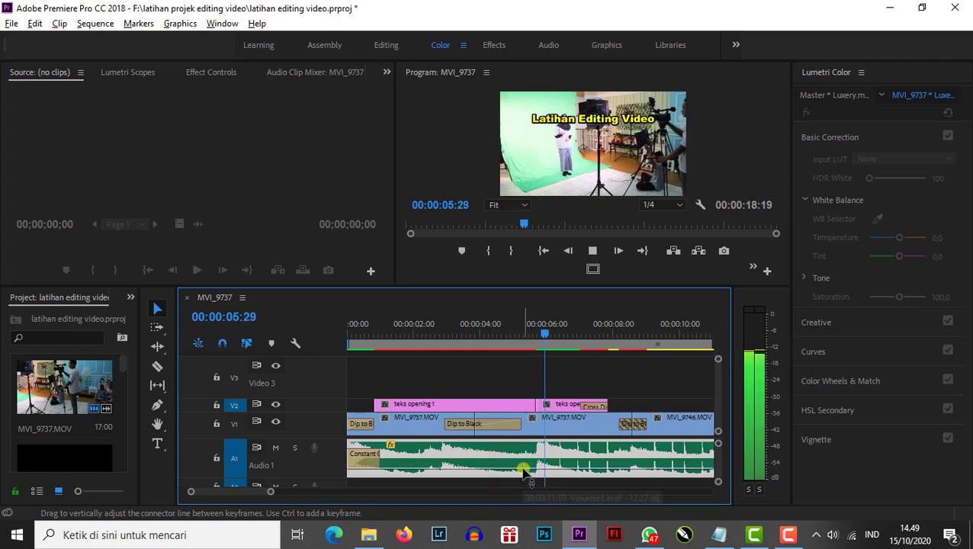
key("space")
Raise the Luxery.mp3 clip's volume to about 5.90 dB, play it, and dismiss the WhatsApp notification.
left_click_drag(523, 467, 526, 468)
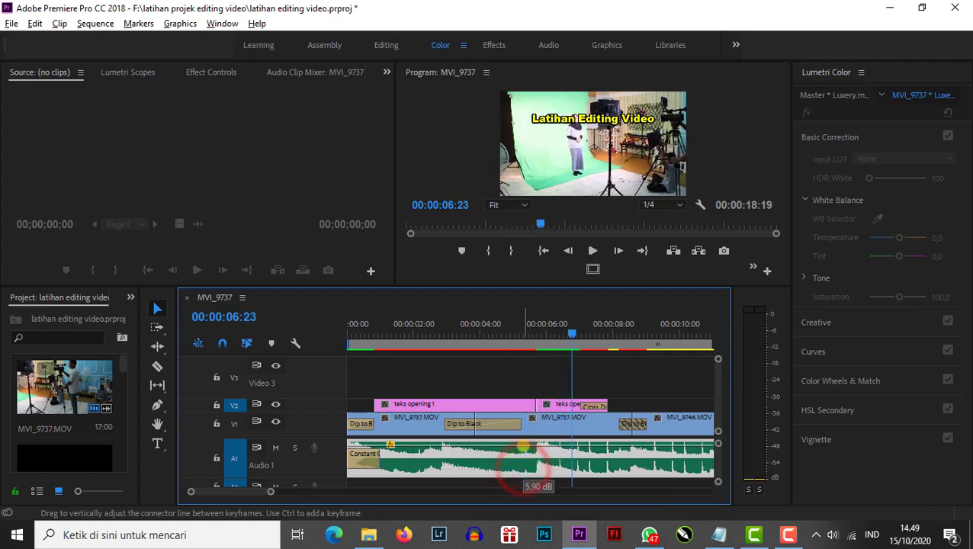
key("space")
key("space")
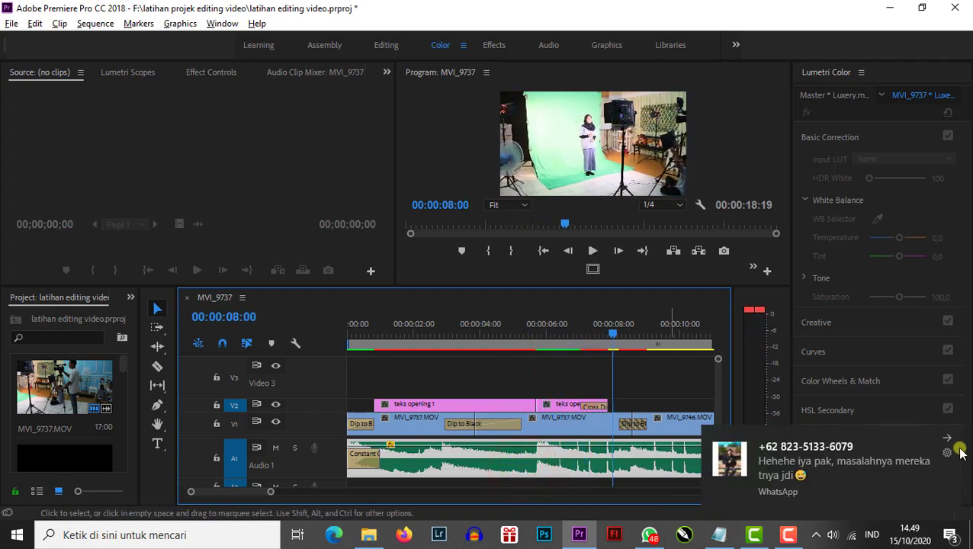
left_click(949, 439)
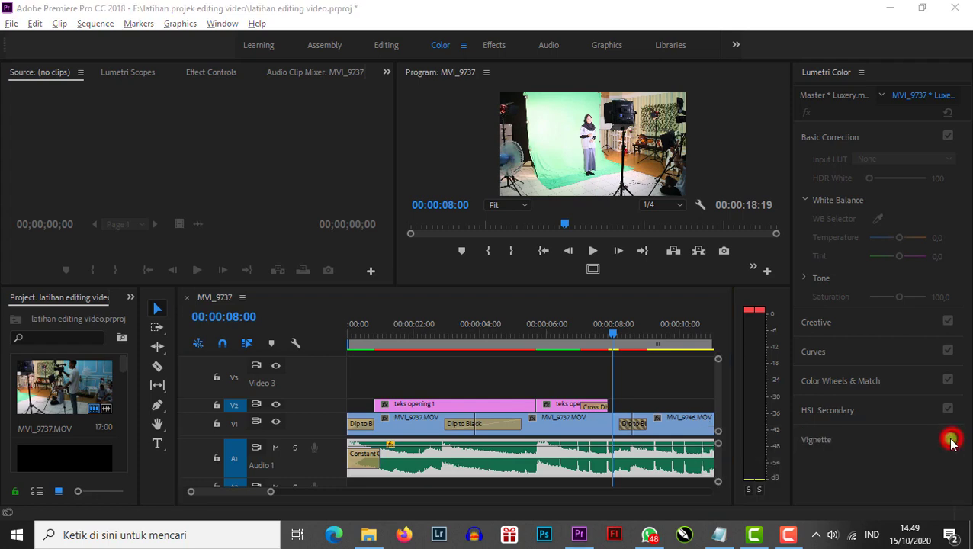
Bring the Luxery.mp3 clip's volume line back down near the middle of the clip and play the sequence to check it.
left_click(567, 448)
key("space")
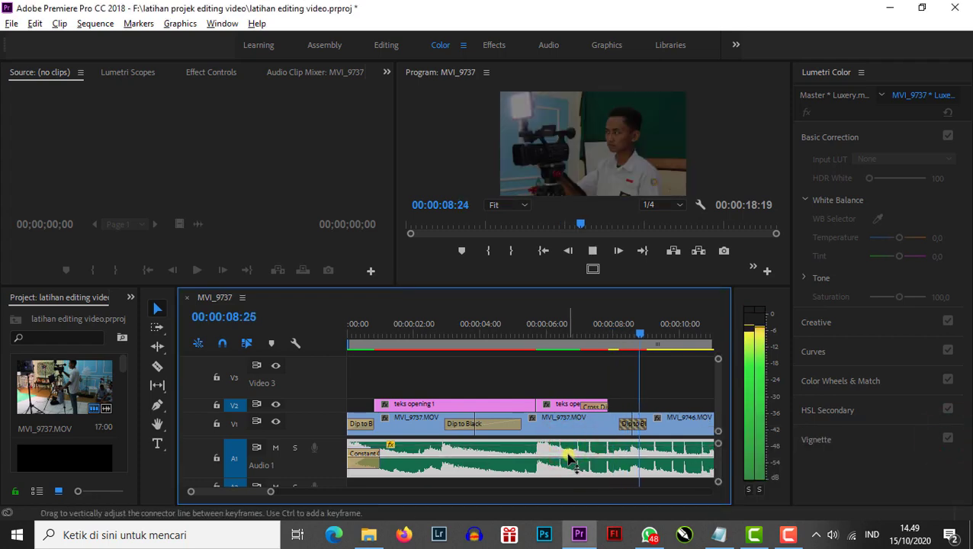
key("space")
mouse_move(568, 462)
left_mouse_down()
mouse_move(568, 452)
mouse_move(543, 457)
left_mouse_up()
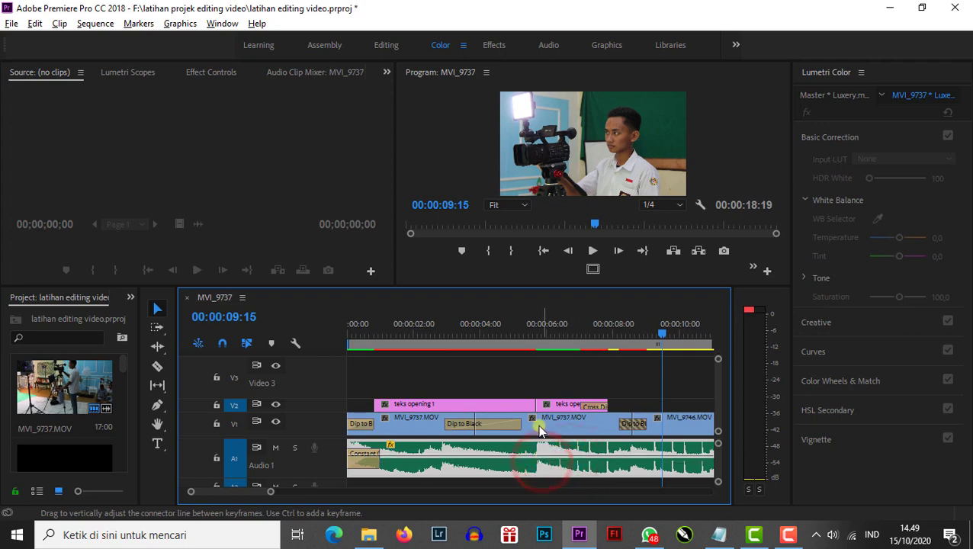
Split the Luxery.mp3 clip with the Razor tool at 00:00:04:14 and at about 00:00:06:05.
left_click(496, 324)
left_click(451, 456)
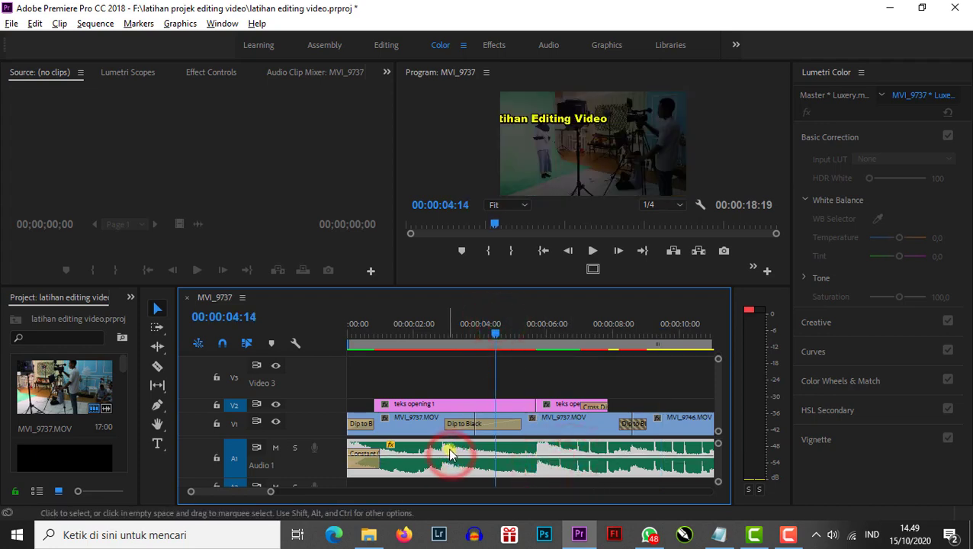
key("c")
left_click(494, 455)
left_click(551, 462)
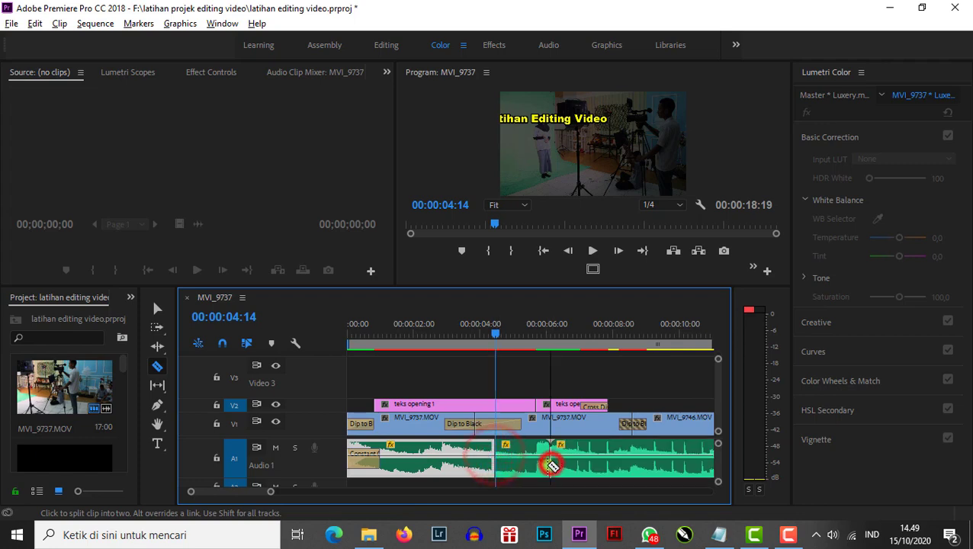
Lower the middle Luxery.mp3 segment's volume to about -9.08 dB and raise the volume of the segment after it.
key("v")
left_click(464, 459)
left_click(532, 470)
left_click(577, 474)
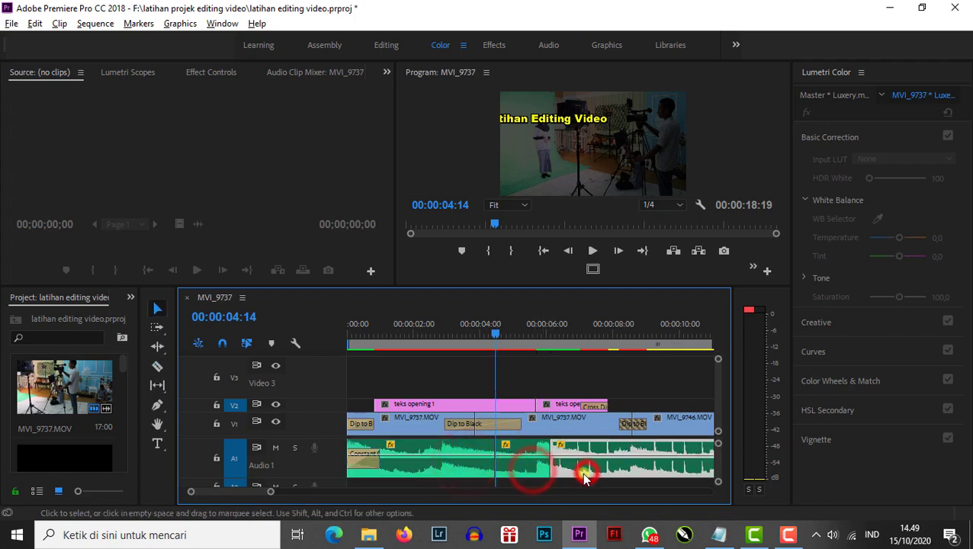
left_click(444, 457)
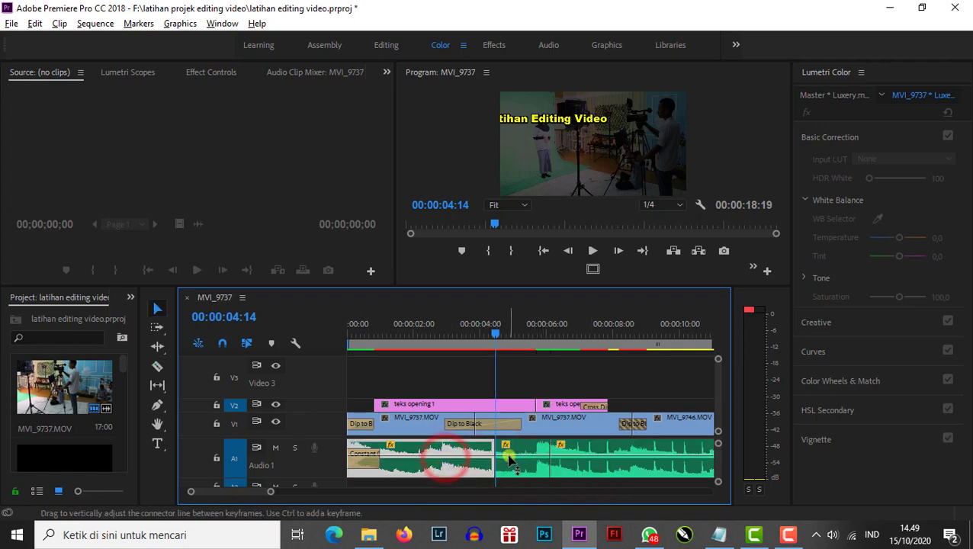
left_click_drag(505, 453, 509, 466)
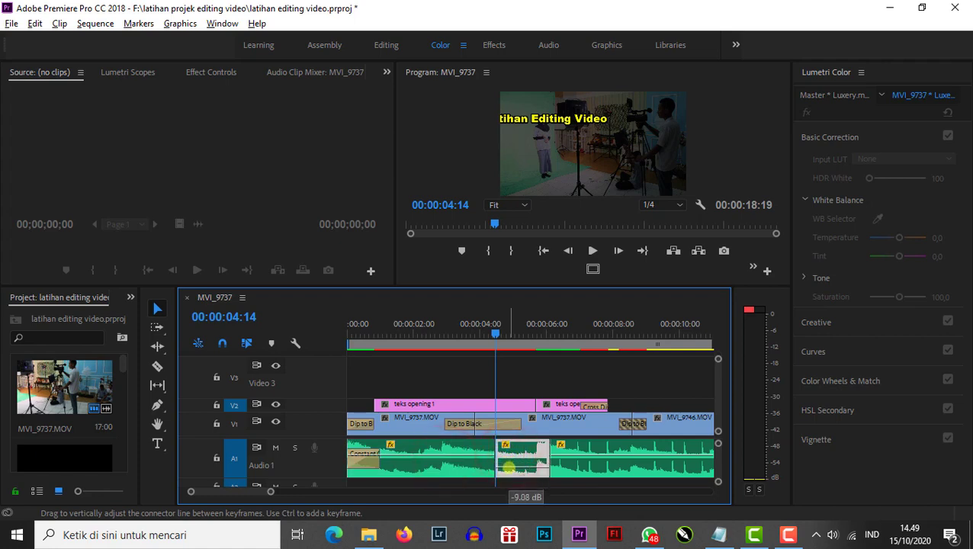
left_click(573, 459)
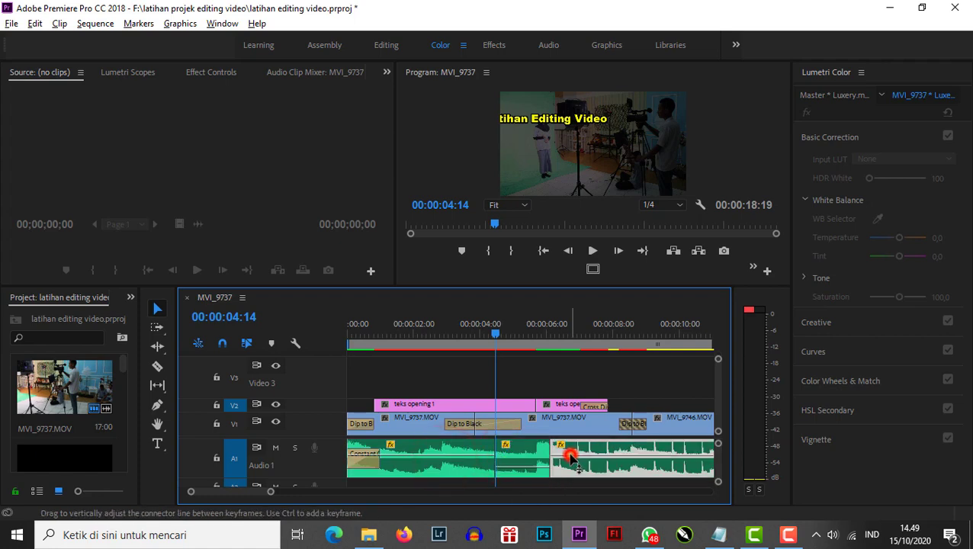
Play the sequence from about 00:00:04:00 across both music cuts to check the volume changes.
left_click(474, 335)
key("space")
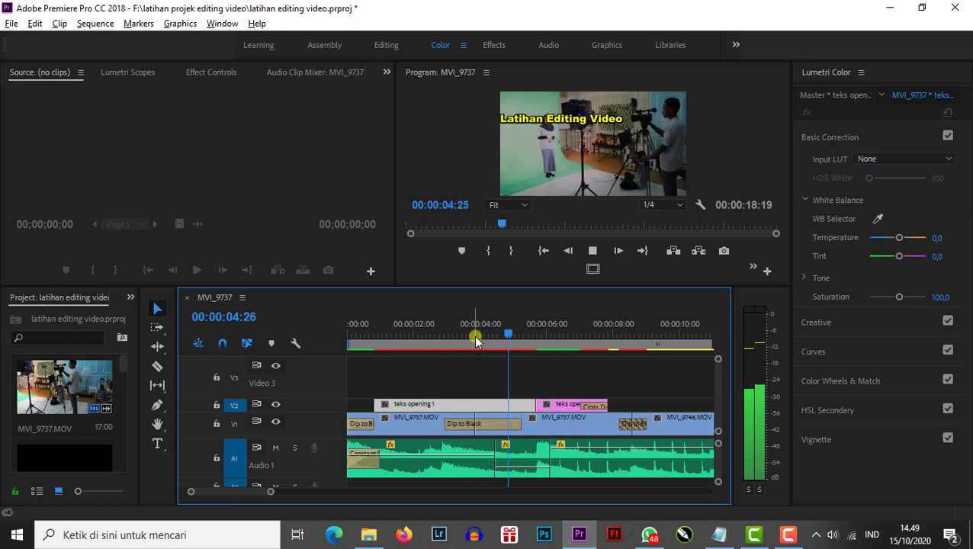
key("space")
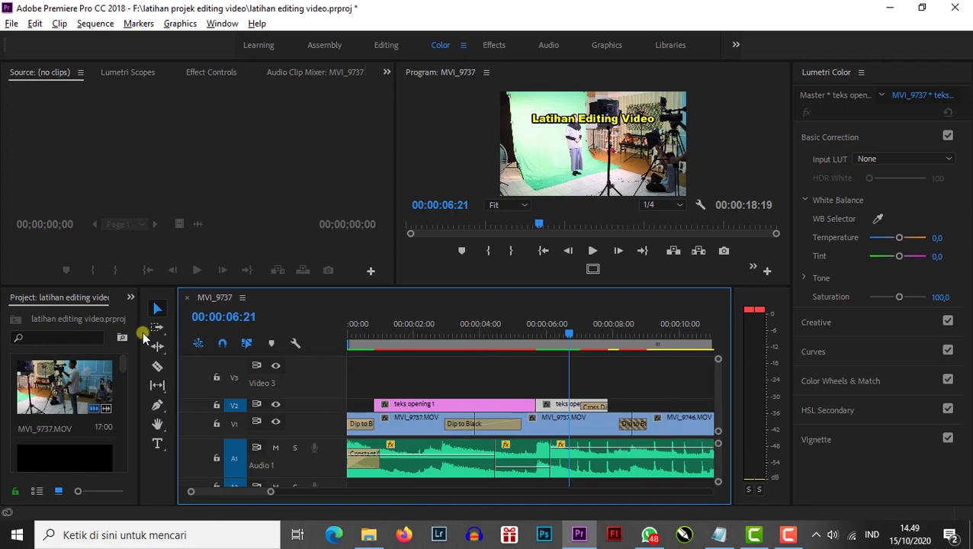
Widen the Project panel and replay the music around both cuts, from 00:00:04:11 and from 00:00:05:28.
left_click_drag(151, 331, 220, 331)
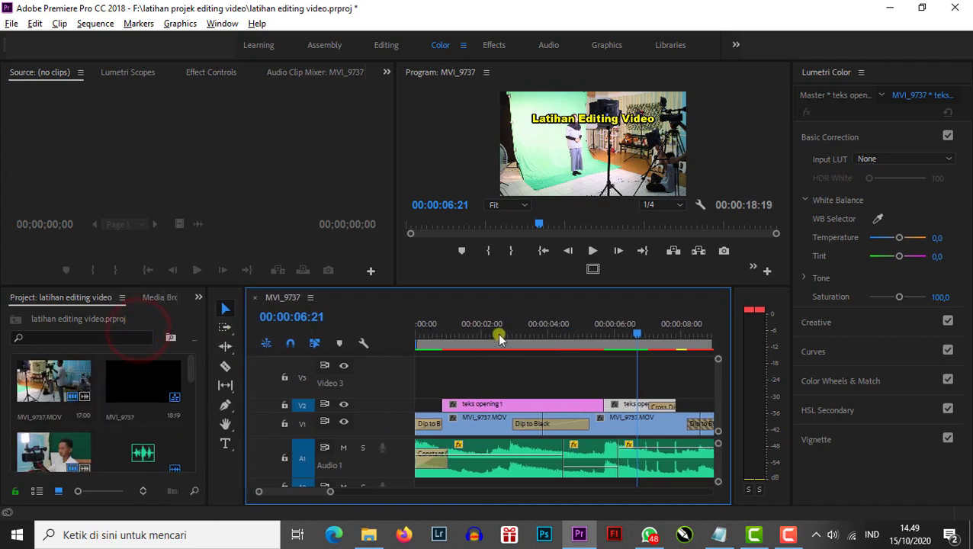
left_click_drag(536, 328, 562, 333)
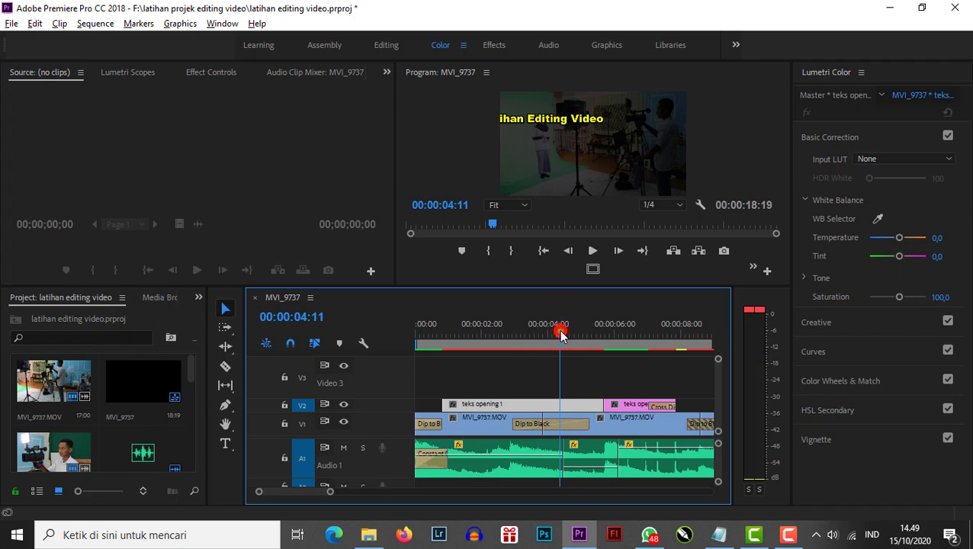
key("space")
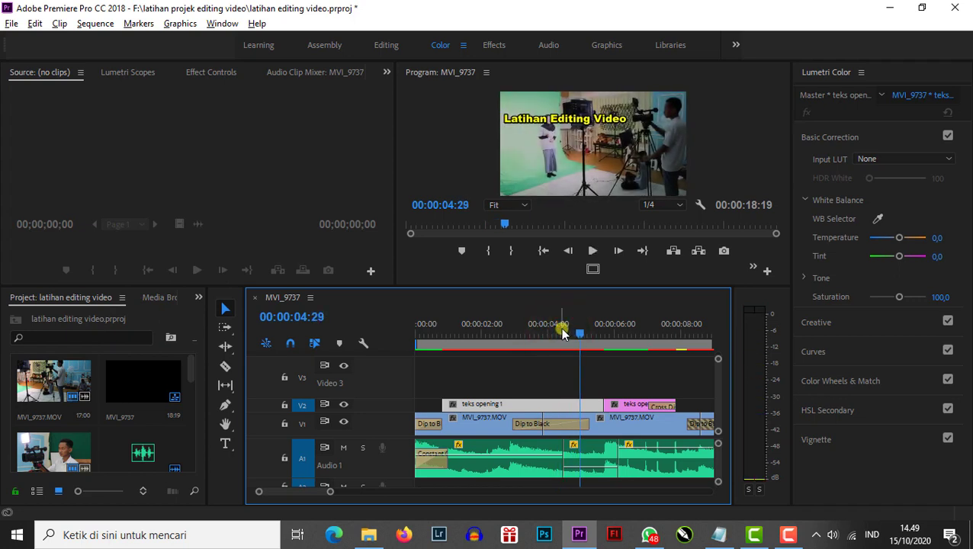
left_click_drag(581, 330, 612, 340)
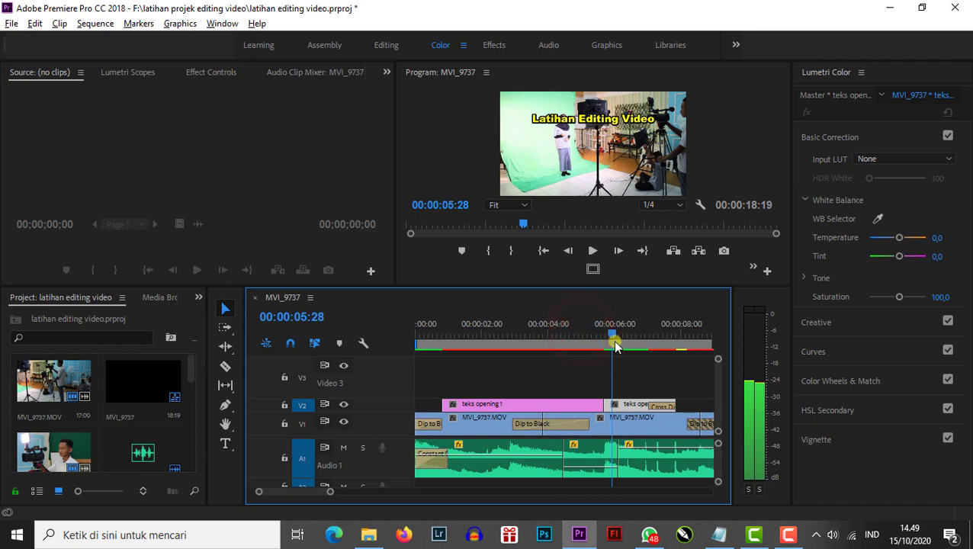
key("space")
key("space")
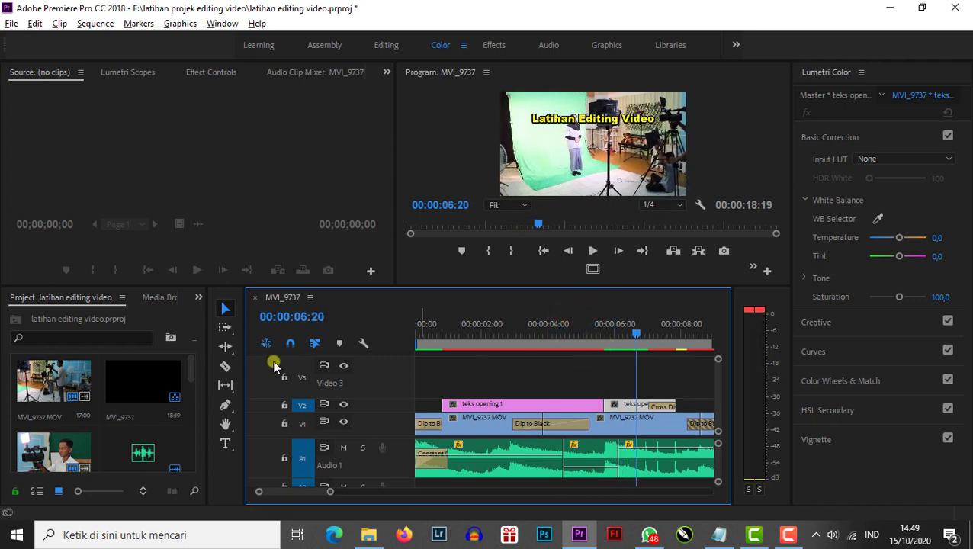
Apply the Constant Power crossfade from Audio Transitions at the first cut in the Luxery.mp3 music.
left_click(198, 296)
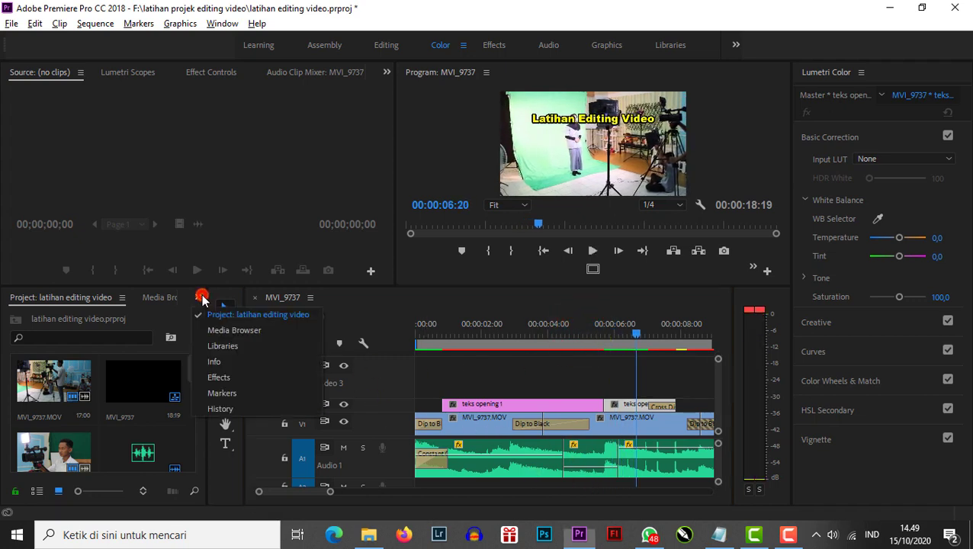
left_click(220, 376)
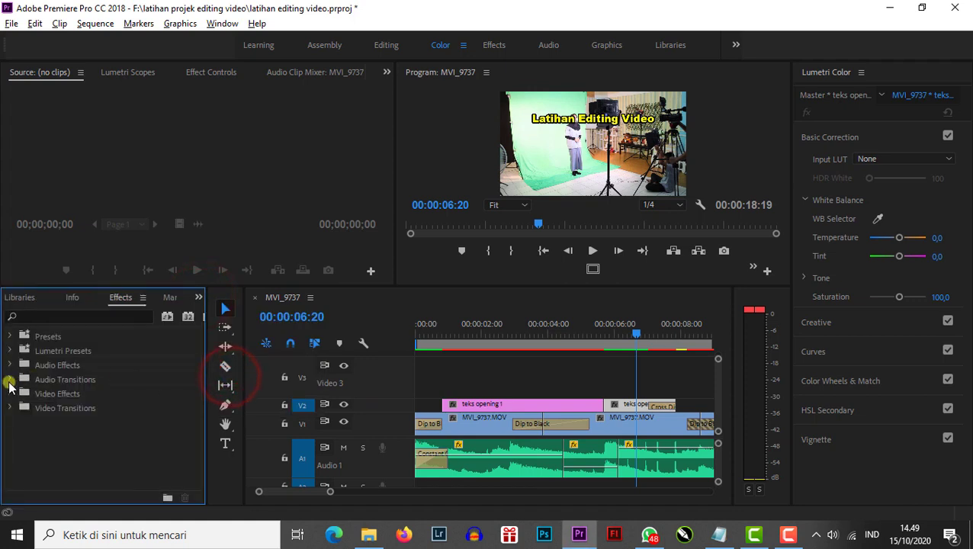
left_click(11, 381)
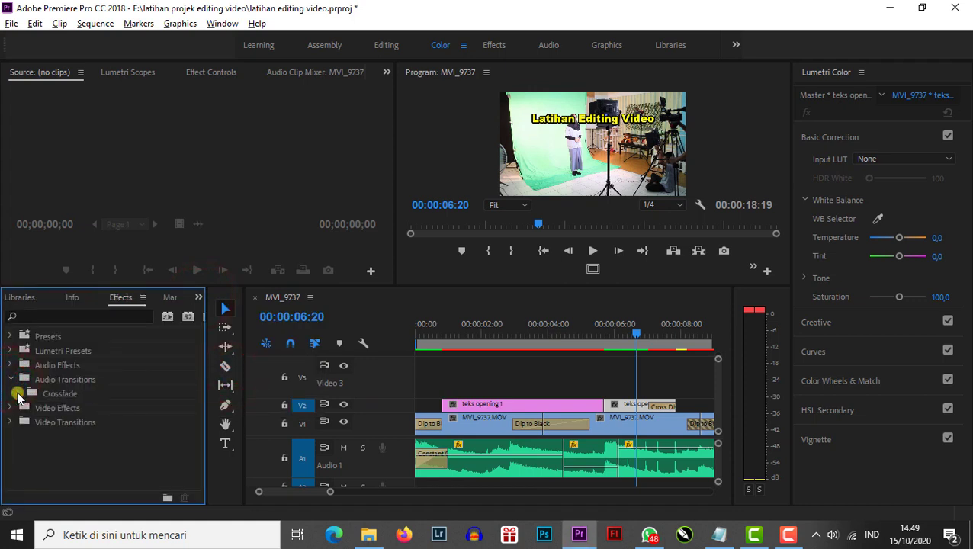
left_click(17, 394)
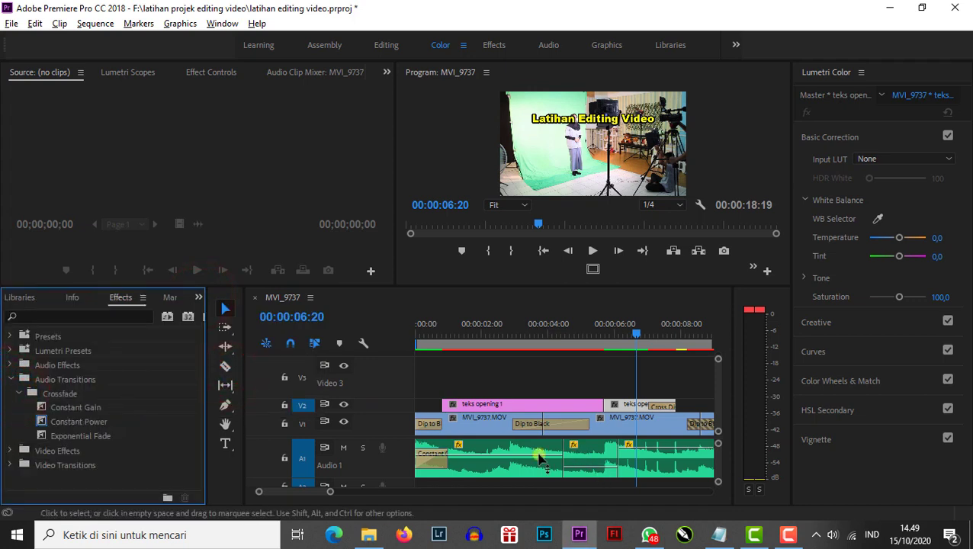
left_click(71, 423)
left_click_drag(54, 427, 567, 478)
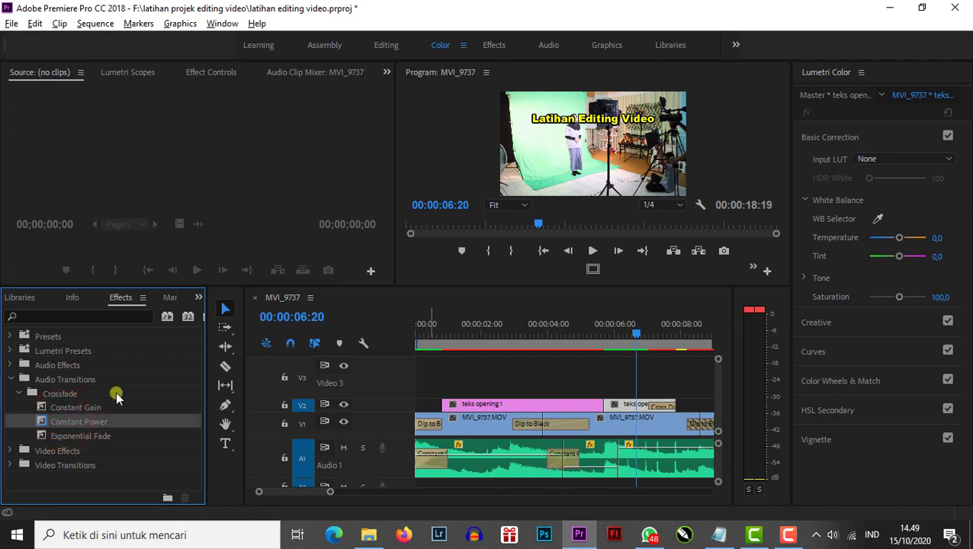
Apply the Constant Power crossfade at the second cut in the Luxery.mp3 music and play the sequence across both cuts to check it.
left_click_drag(74, 423, 607, 461)
left_click(428, 458)
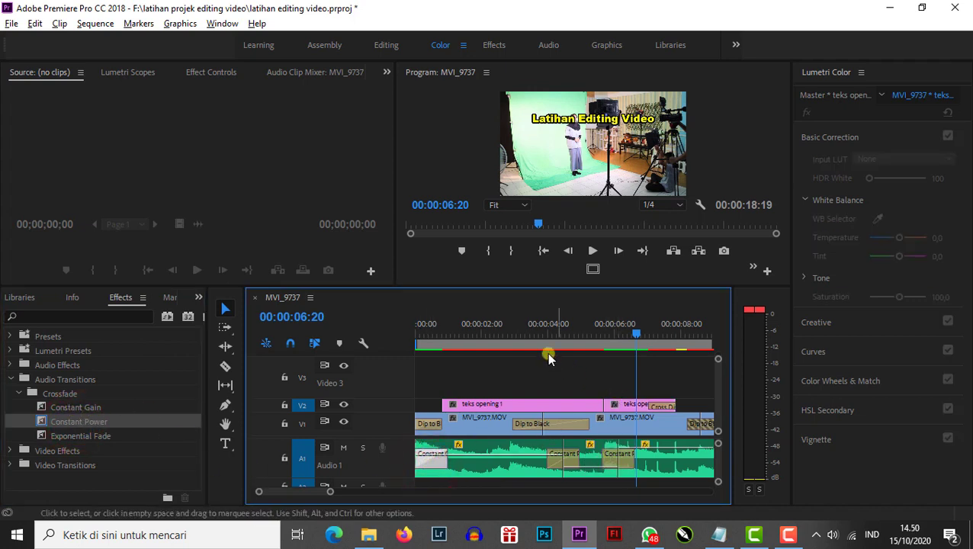
left_click(530, 329)
key("space")
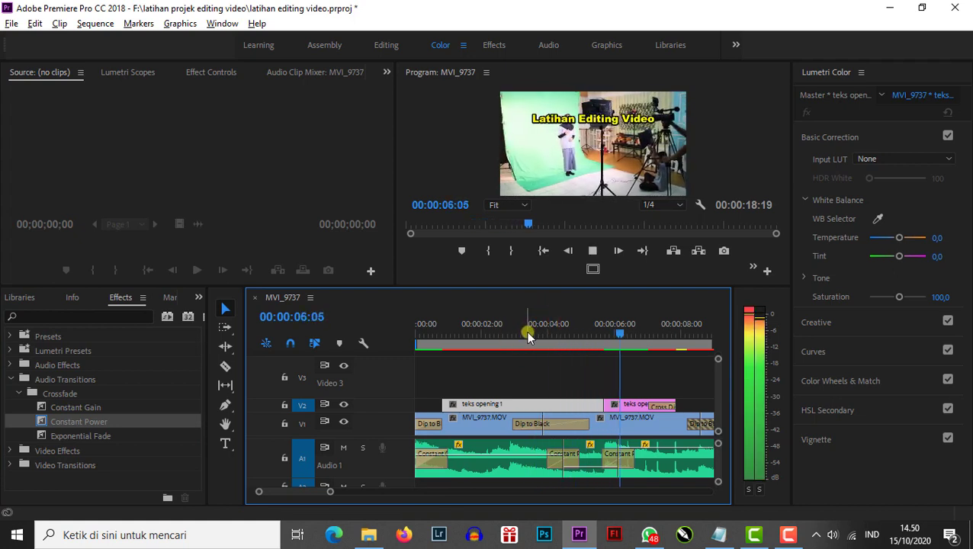
key("space")
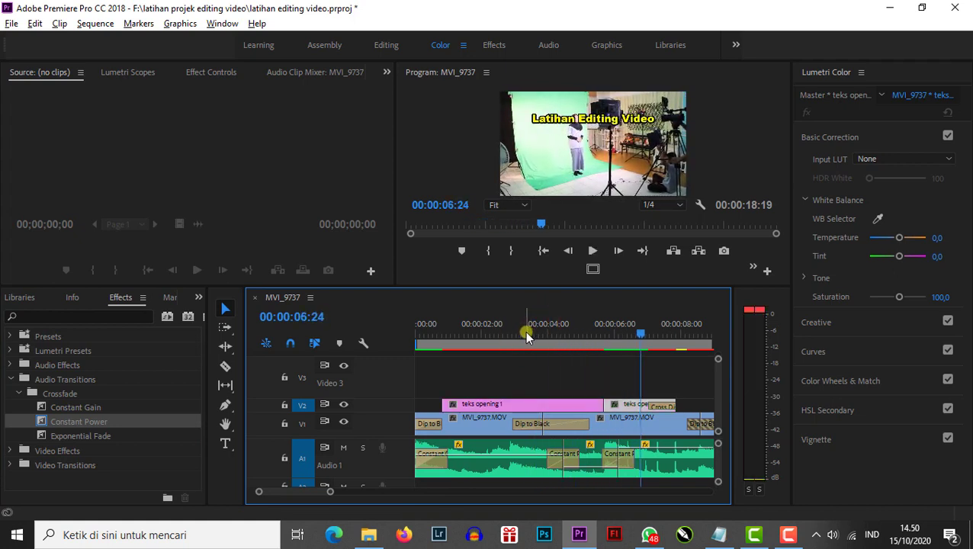
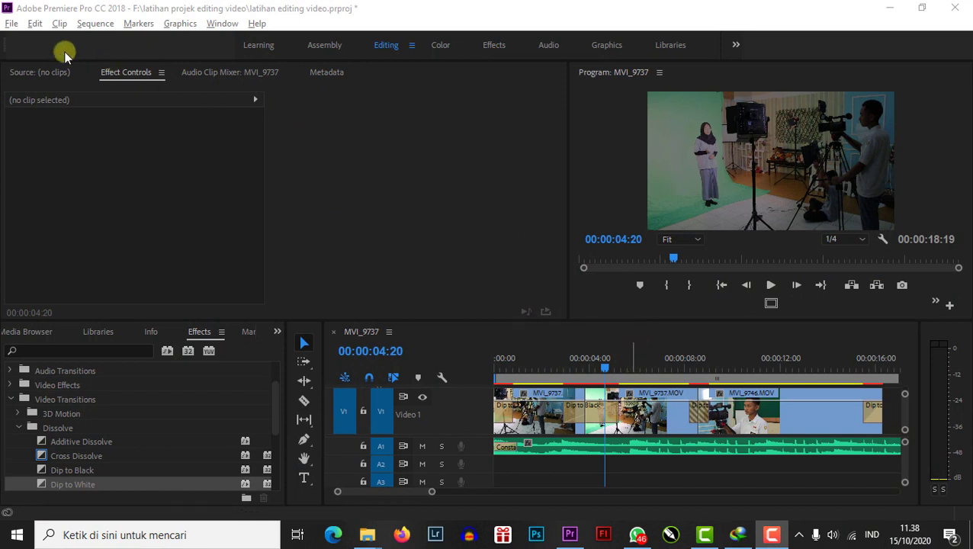
Create a new legacy title named "teks opening 1" with the default video settings.
left_click(12, 22)
mouse_move(26, 42)
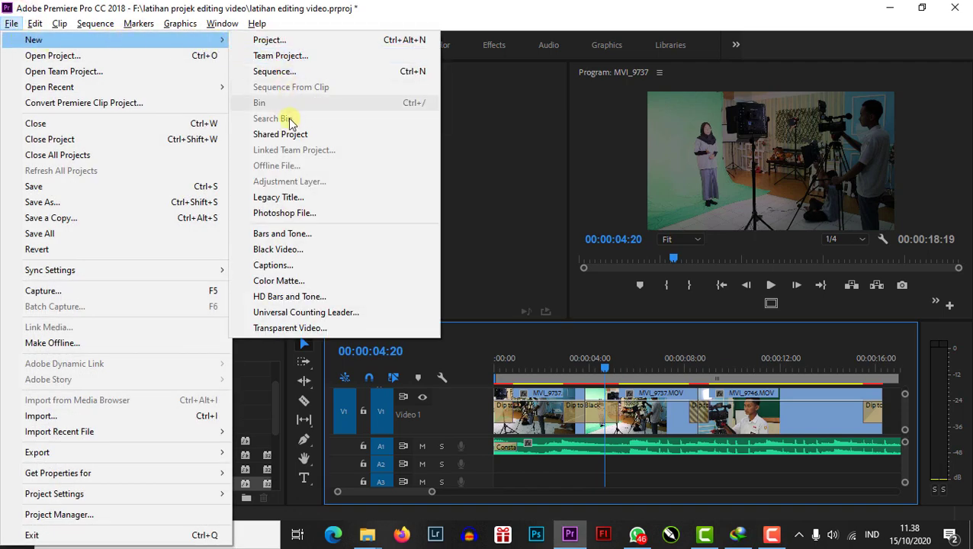
left_click(295, 199)
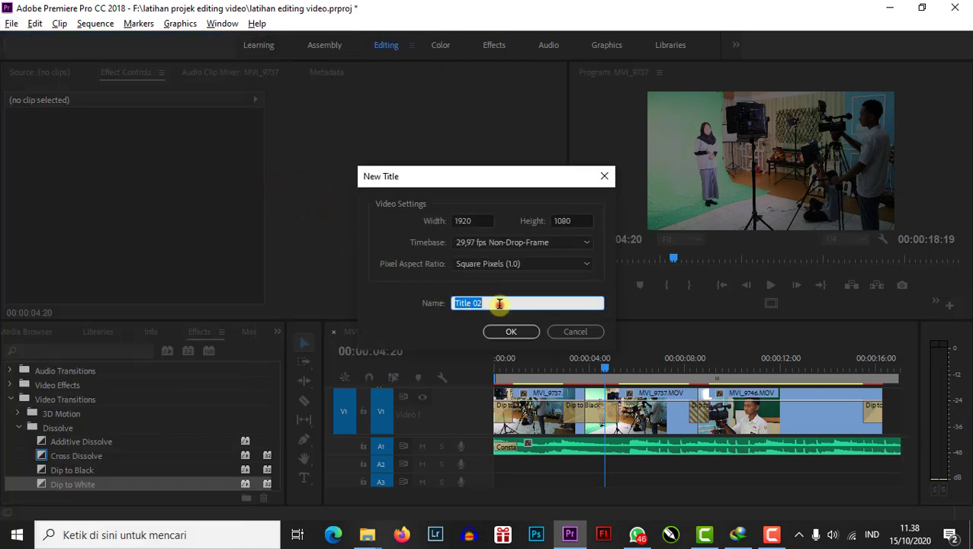
left_click_drag(498, 305, 358, 295)
type("teks")
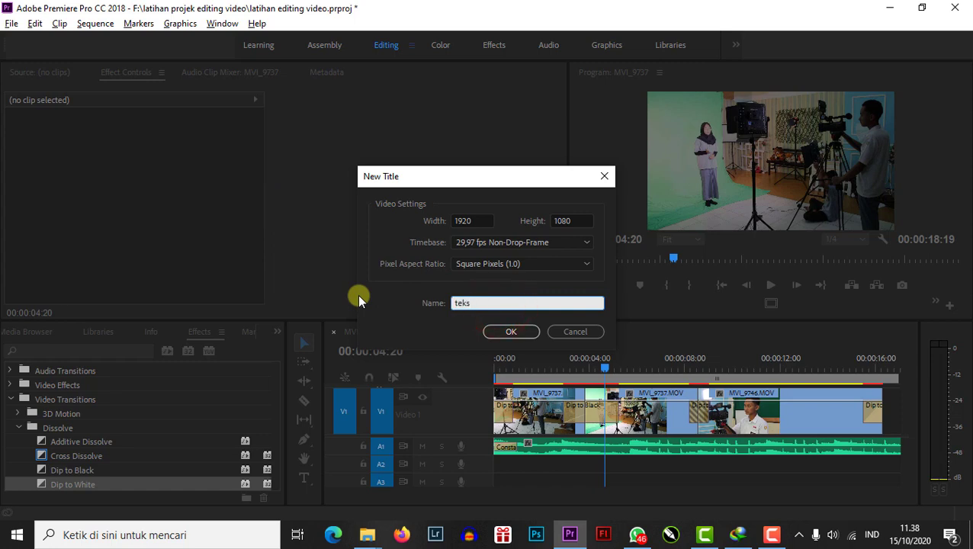
type(" opening 1")
left_click(531, 333)
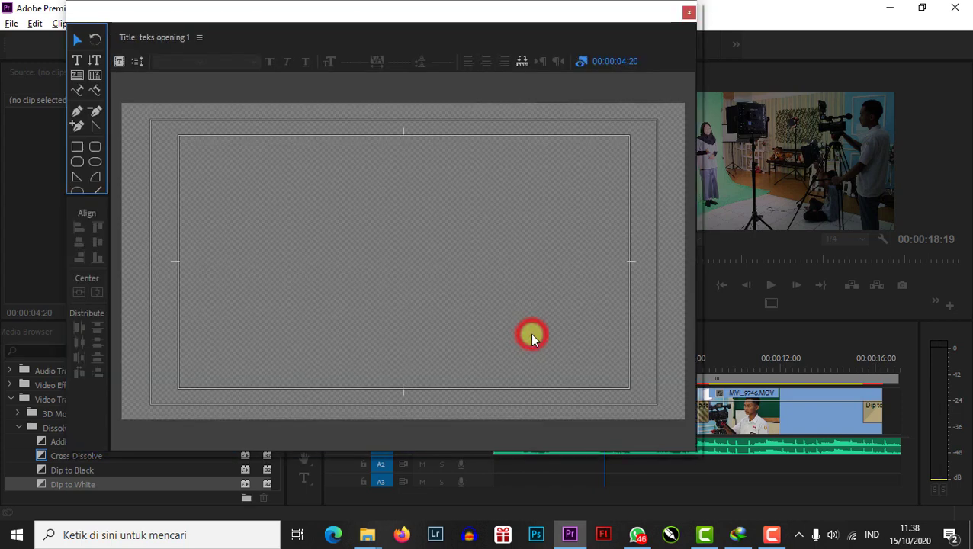
Place the text "latihan" near the middle of the title frame with the Type tool and select it for formatting.
left_click(77, 61)
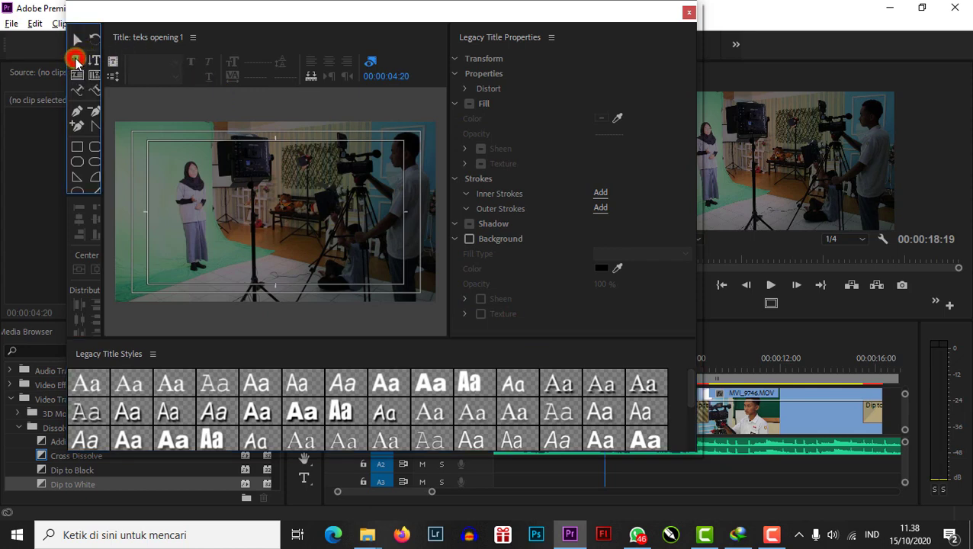
left_click(245, 221)
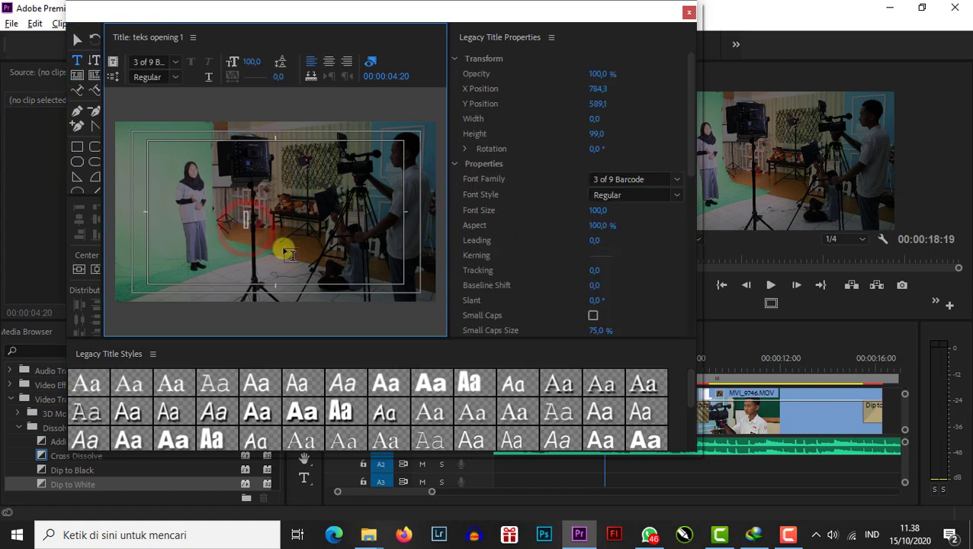
type("M")
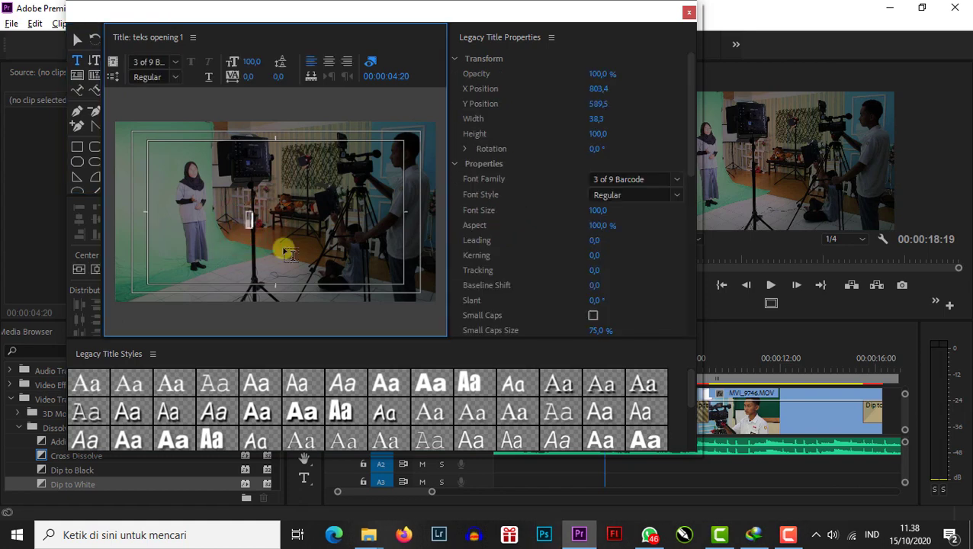
key("BackSpace")
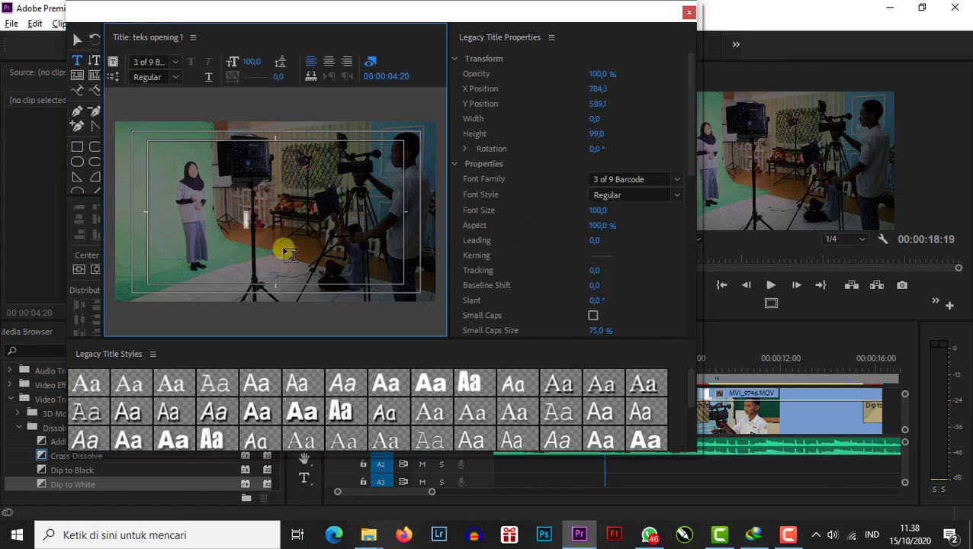
type("MU")
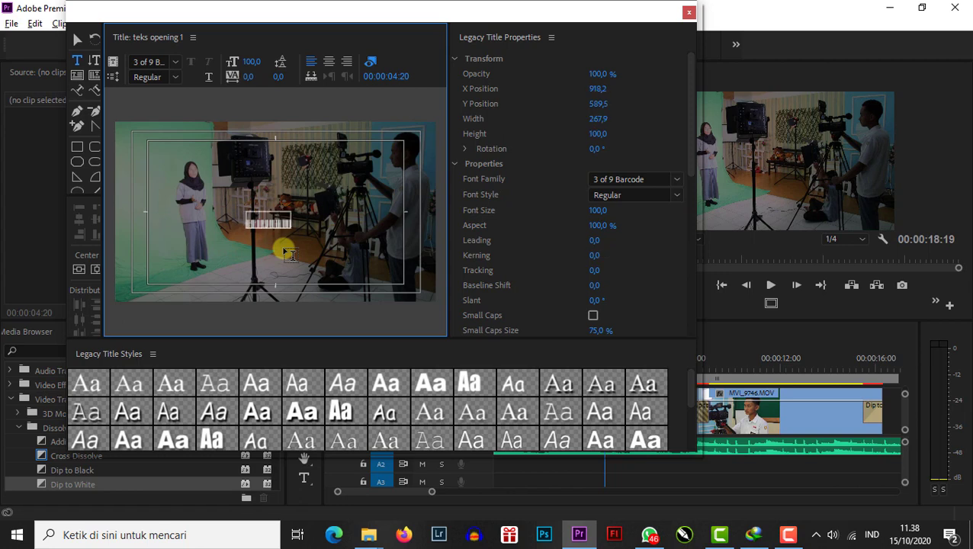
left_click(240, 212)
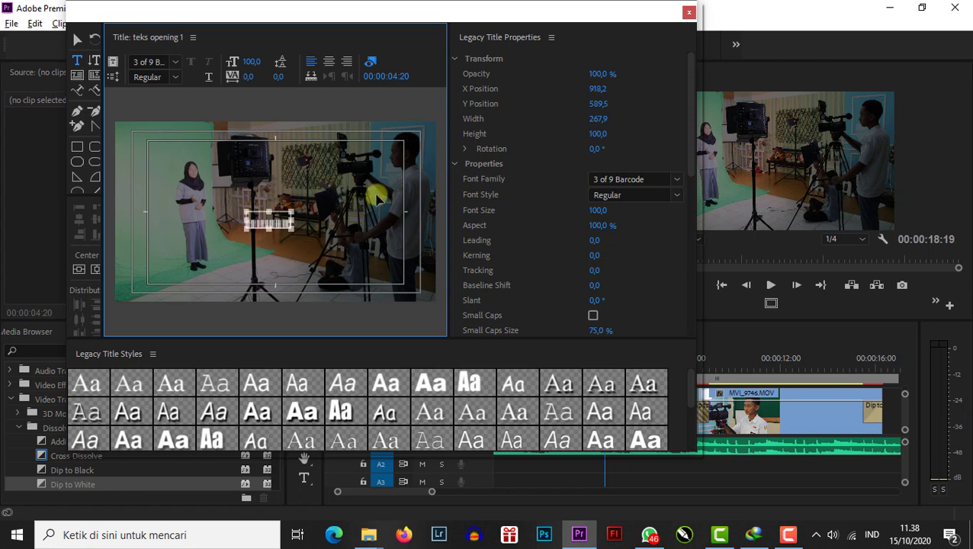
left_click(280, 226)
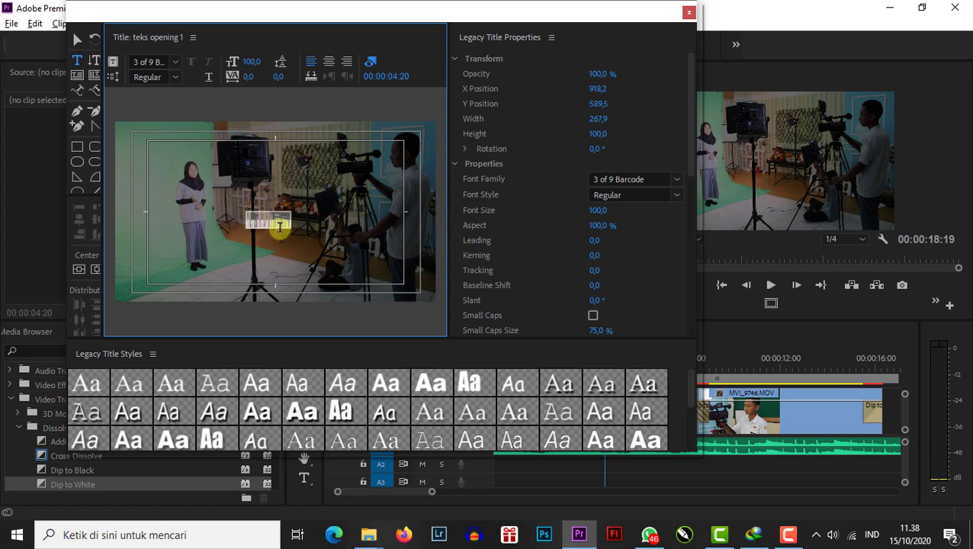
Try several legacy title styles on the text, including the Impact, Arial Italic and Comic Sans MS drop-shadow styles.
left_click(300, 412)
left_click(341, 413)
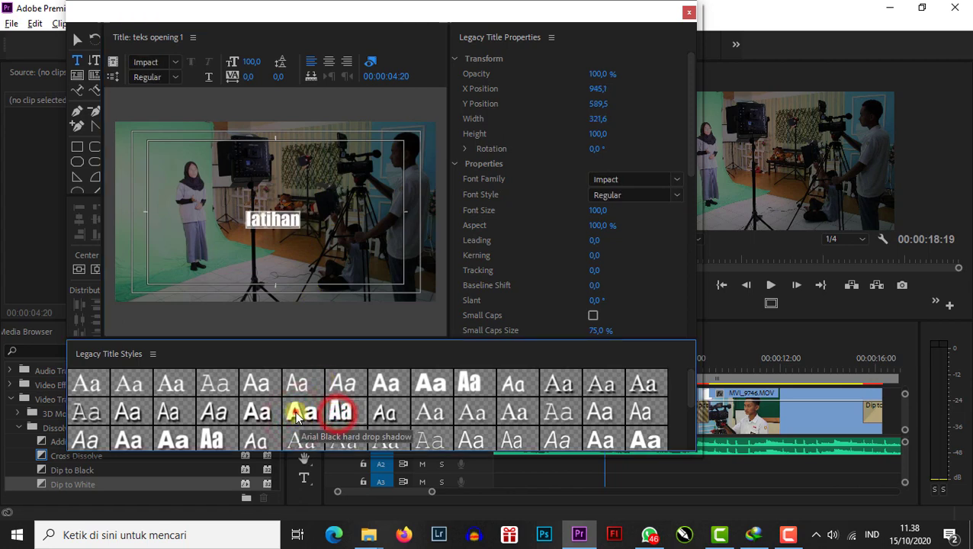
left_click(300, 412)
left_click(256, 411)
left_click(213, 410)
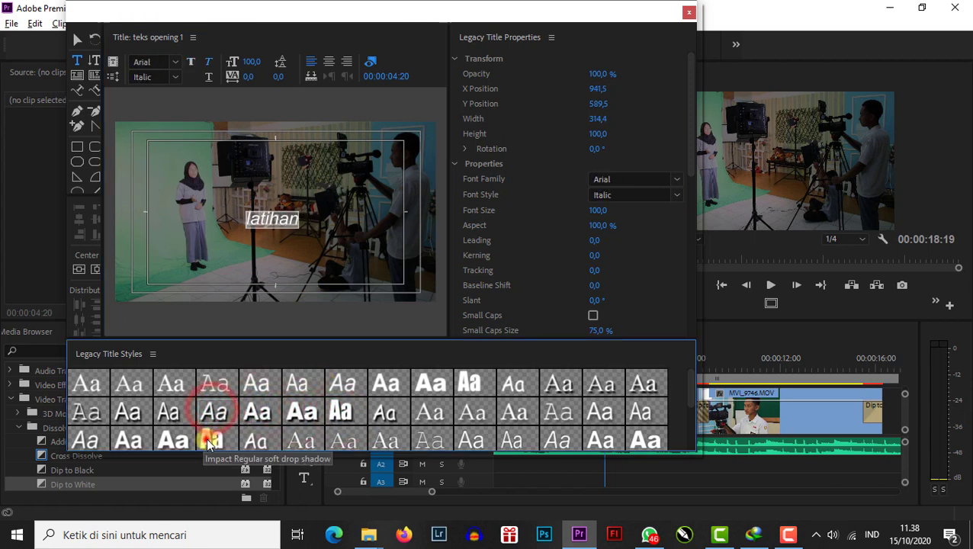
left_click(210, 441)
left_click(308, 413)
left_click(373, 409)
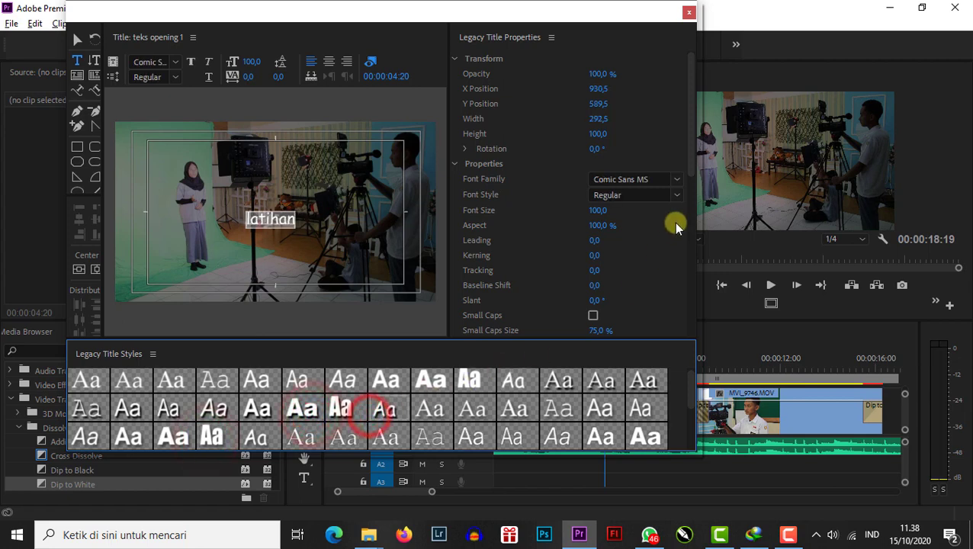
Try the Cooper Black font, the Impact title style and the Hobo Std font on the selected text.
left_click(677, 180)
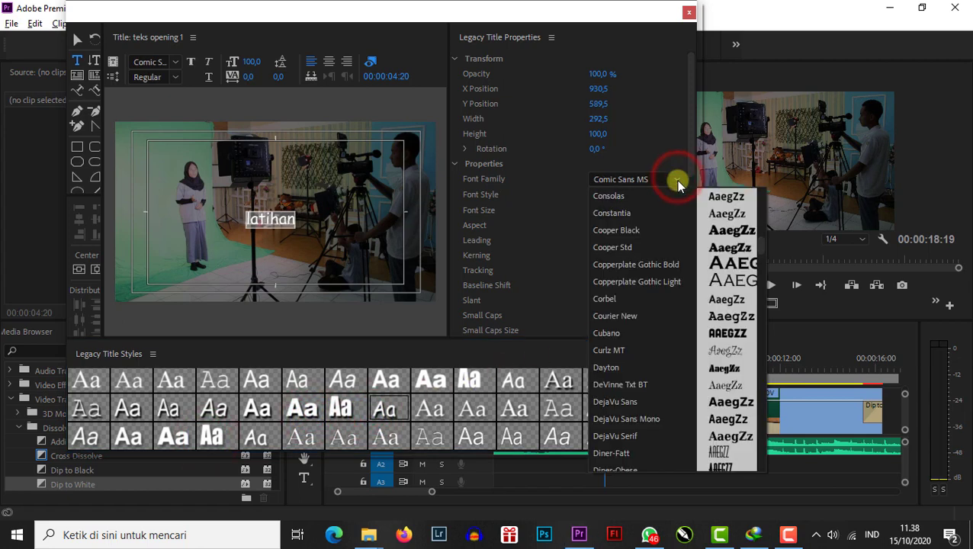
left_click(715, 233)
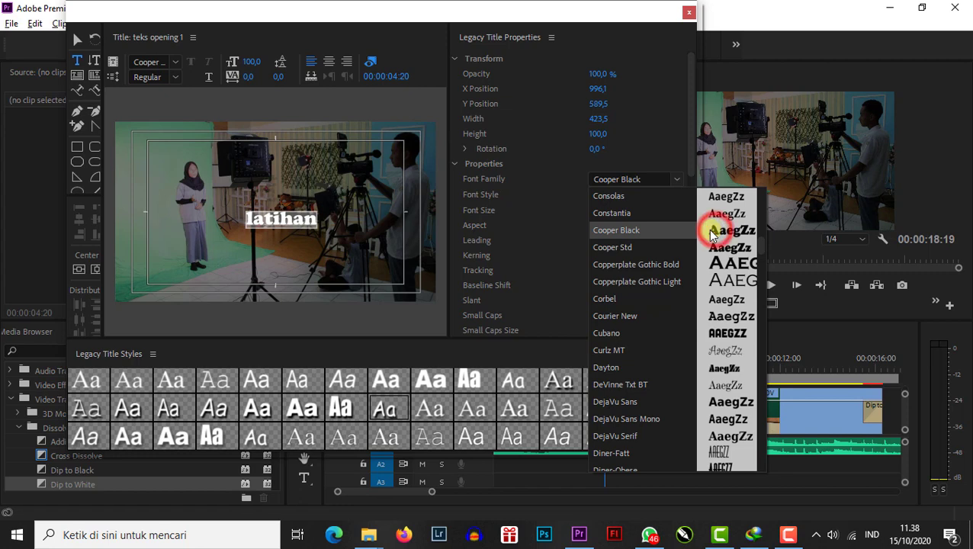
left_click(341, 410)
left_click(675, 180)
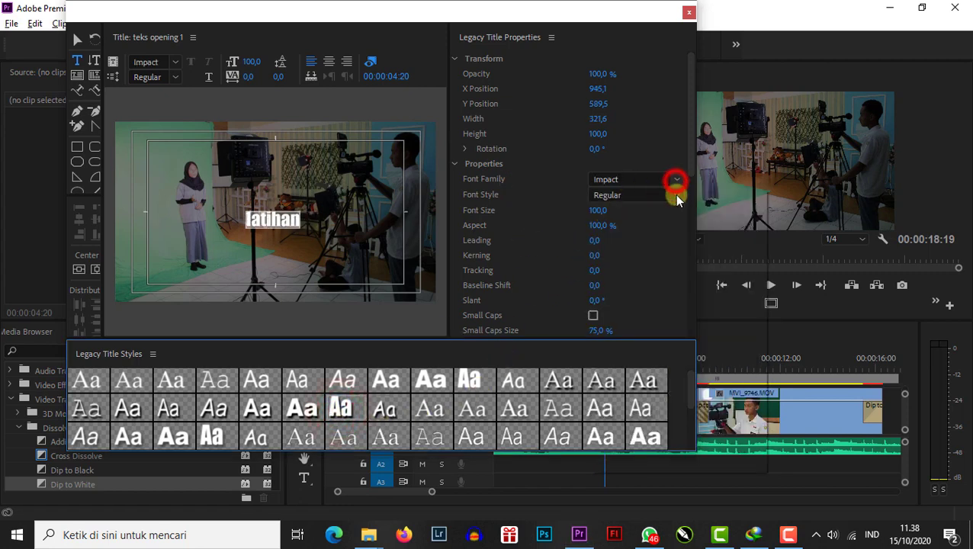
left_click(714, 309)
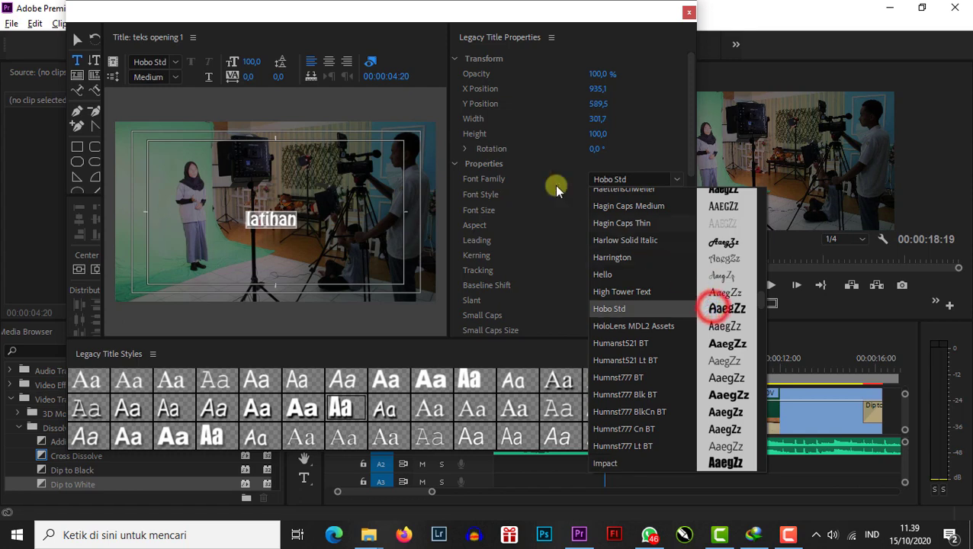
left_click(471, 179)
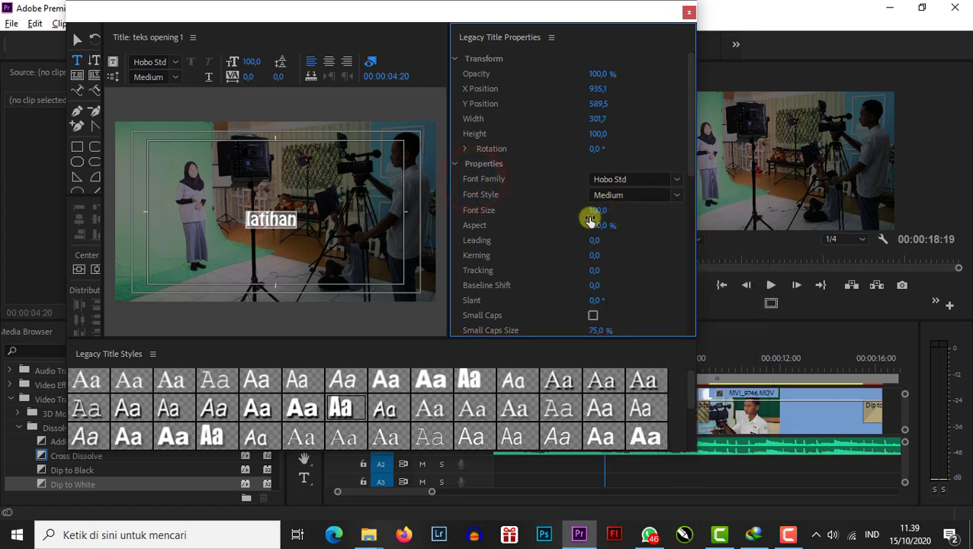
Apply the Arial Black hard drop shadow style to the text and replace its wording with "Latihan Editing Video".
left_click(312, 411)
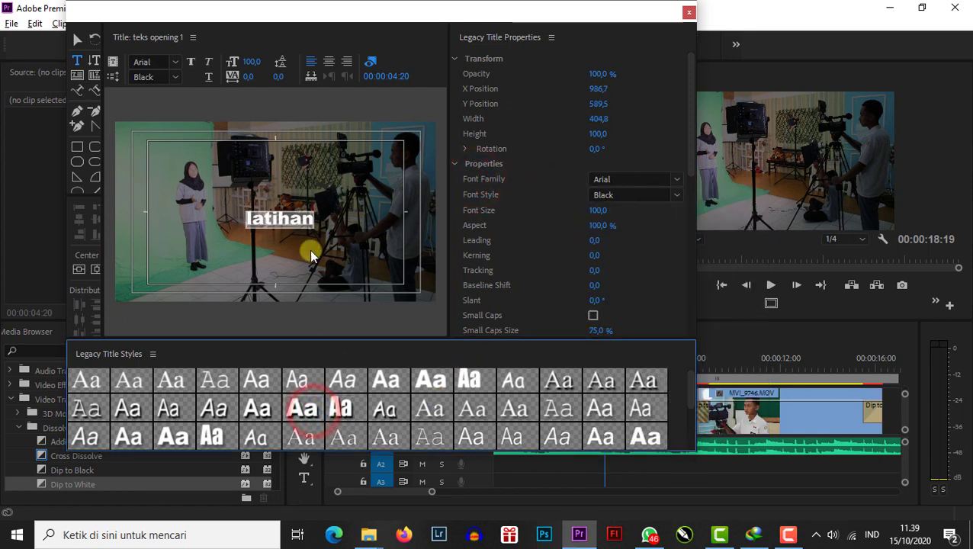
left_click(301, 220)
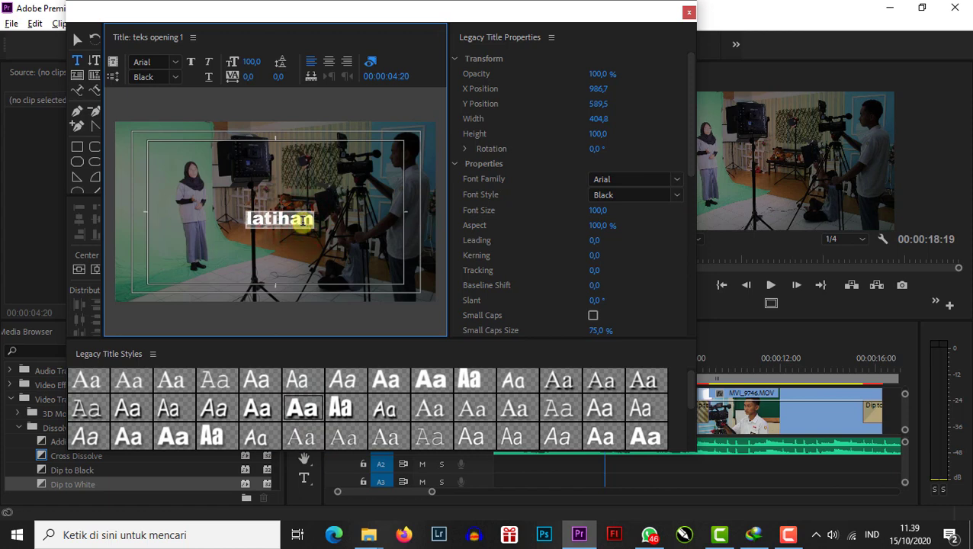
type("Latih")
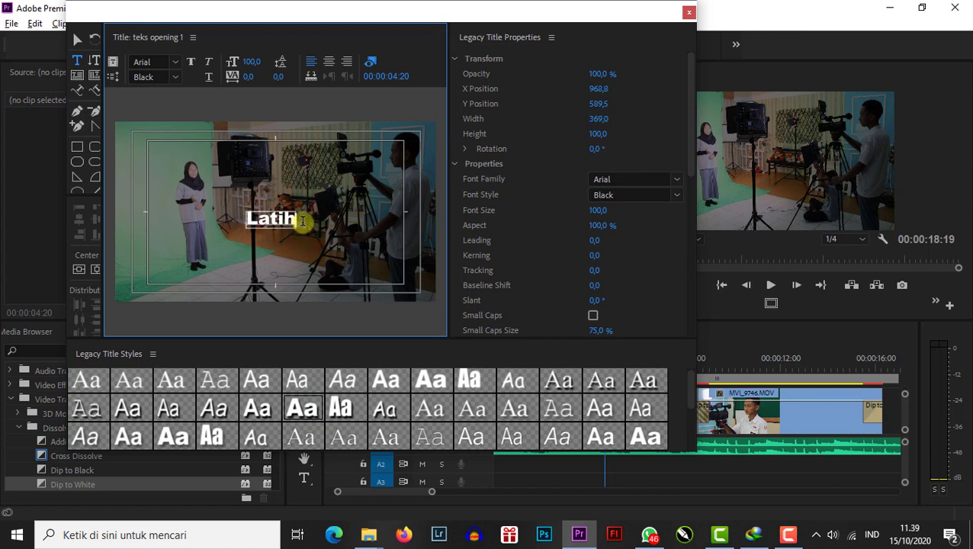
type("an E")
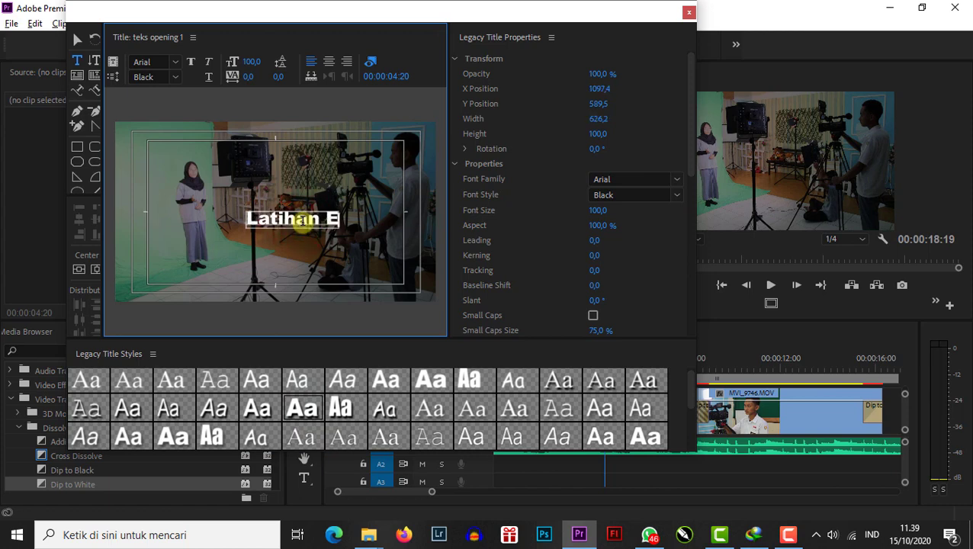
type("diting Vi")
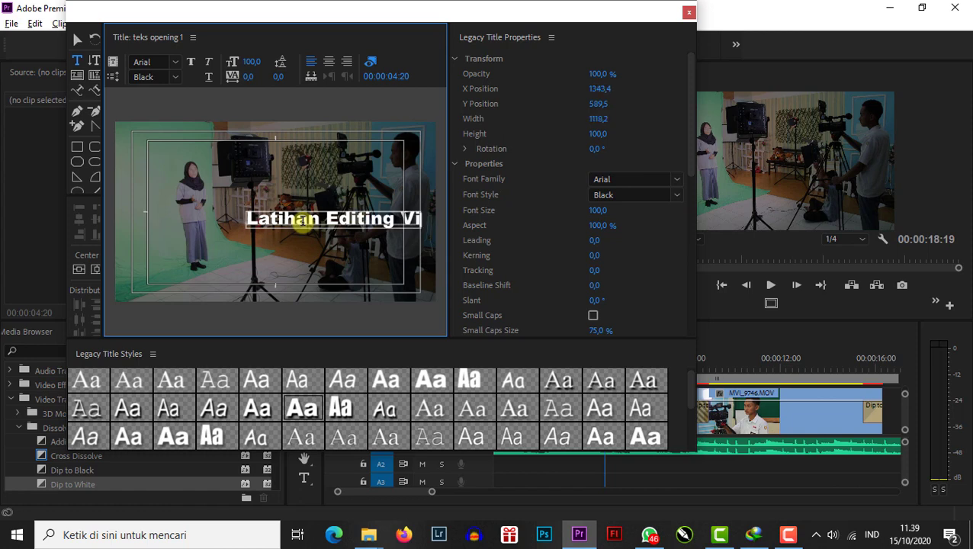
type("de")
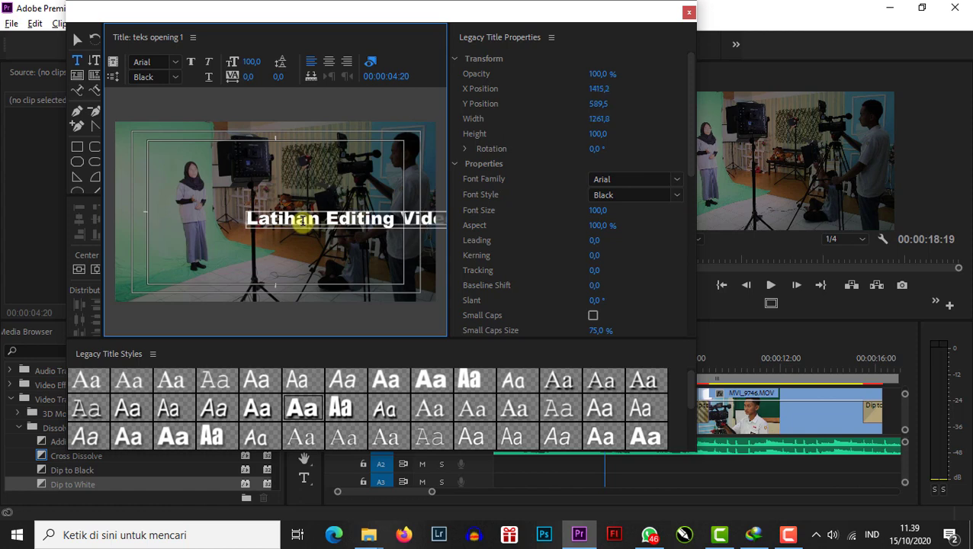
Move the title text by hand to the middle of the frame and back towards its right side.
left_click(76, 39)
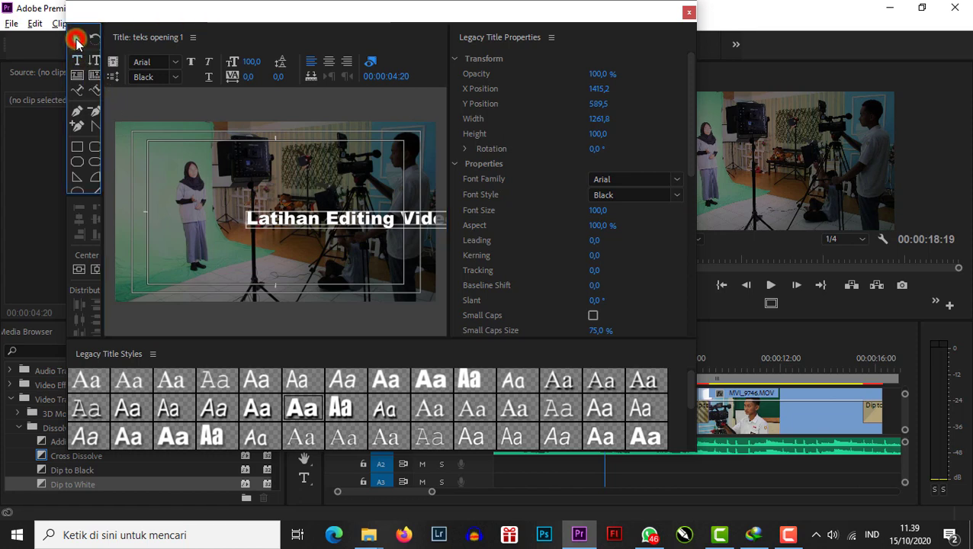
left_click_drag(390, 223, 314, 220)
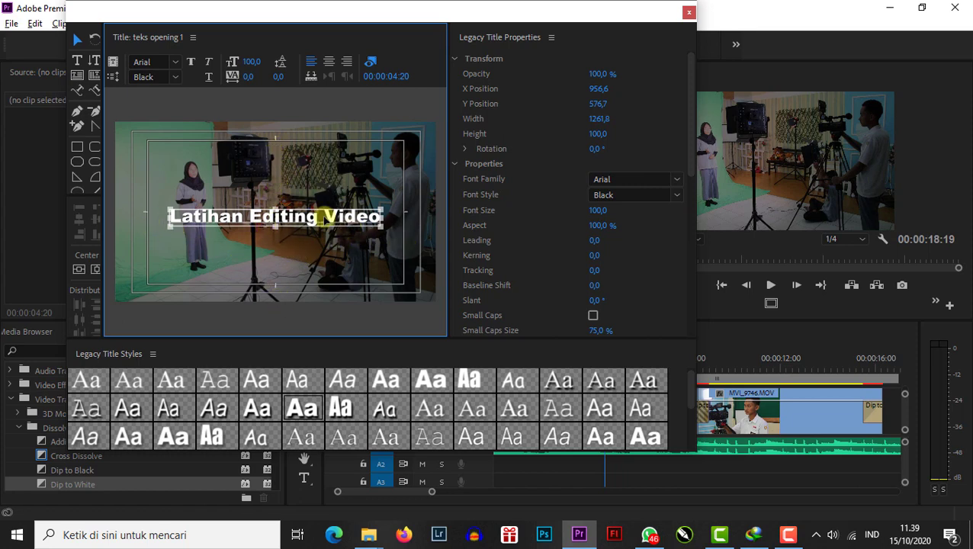
left_click_drag(299, 216, 325, 217)
mouse_move(363, 219)
left_mouse_down()
mouse_move(374, 217)
mouse_move(352, 220)
mouse_move(370, 219)
left_mouse_up()
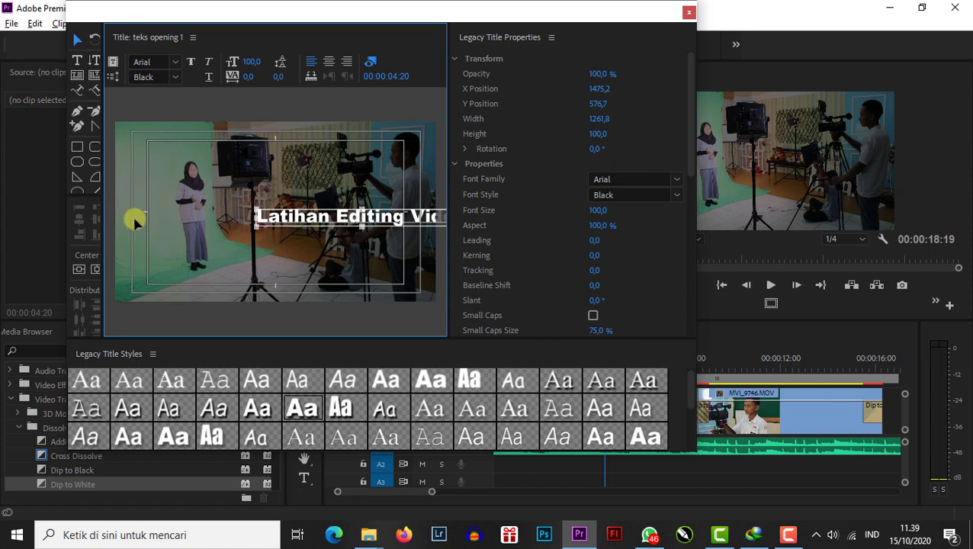
Widen the title tools area and center the "Latihan Editing Video" text vertically and horizontally in the frame.
left_click_drag(105, 197, 134, 198)
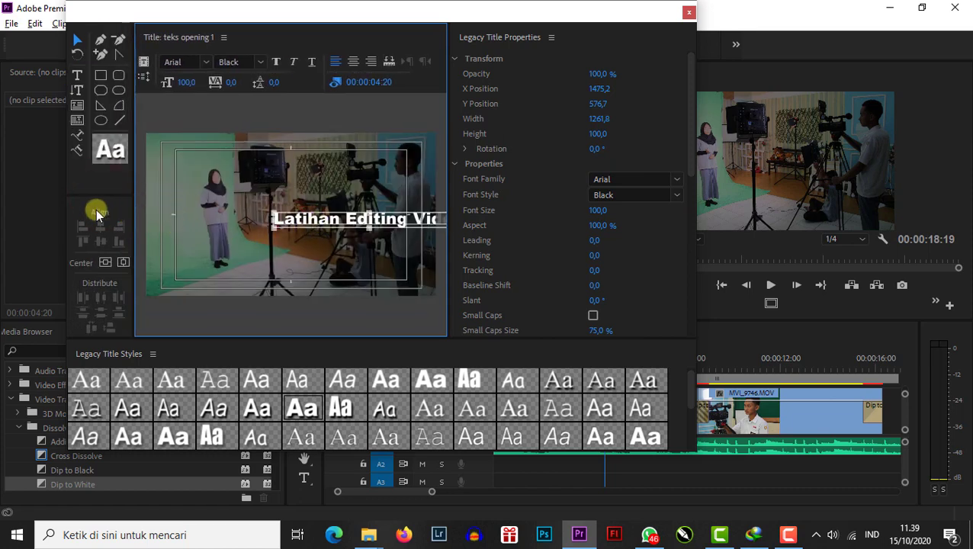
left_click(105, 263)
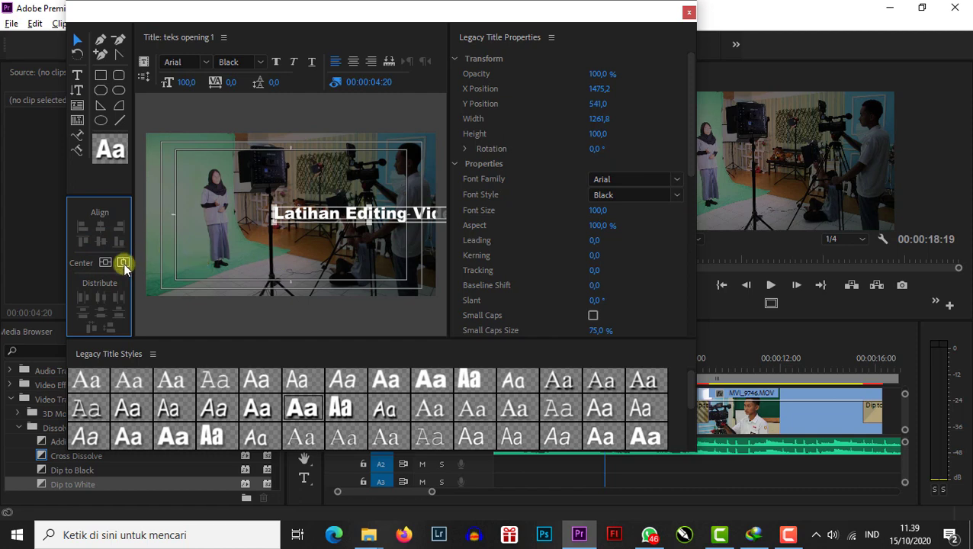
left_click(122, 263)
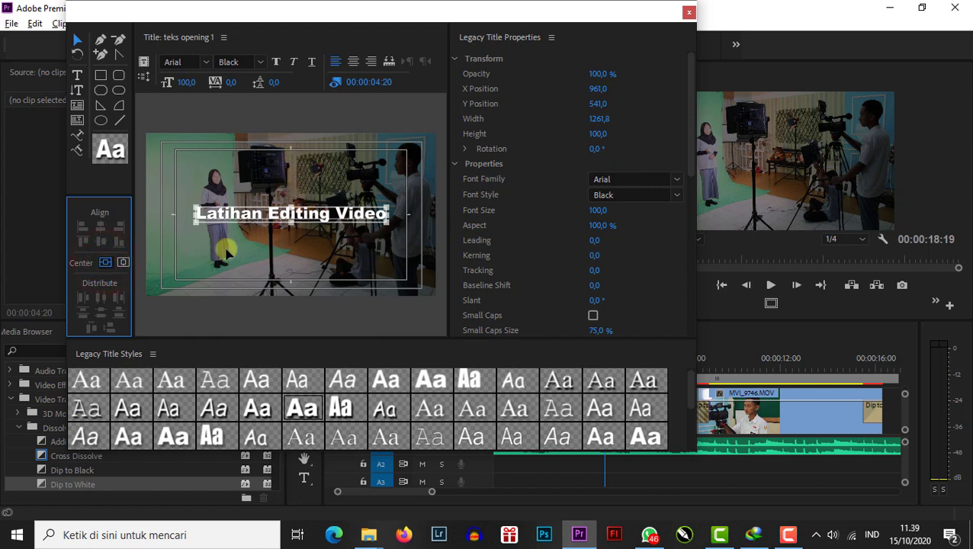
Move the "Latihan Editing Video" title toward the frame's lower right corner and center it again vertically and horizontally.
left_click(124, 262)
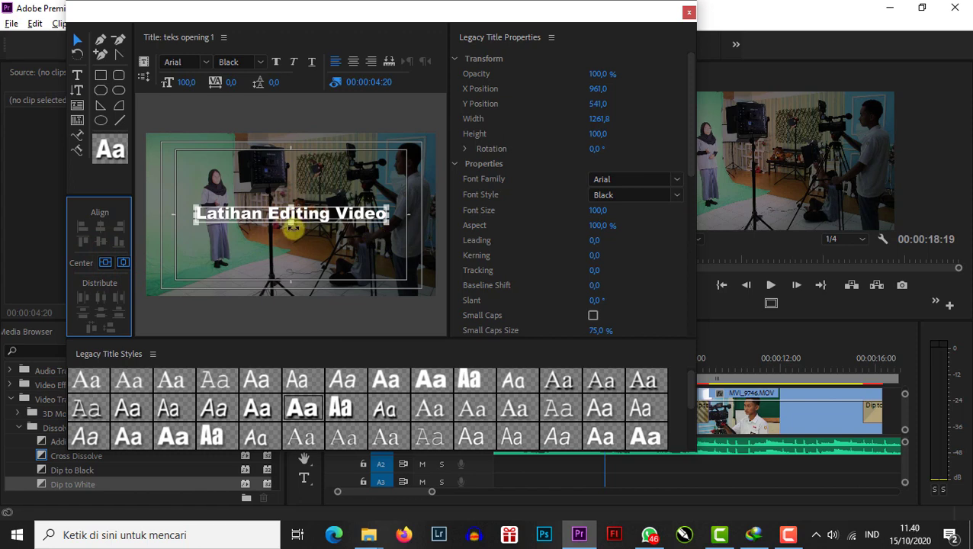
left_click_drag(311, 223, 355, 294)
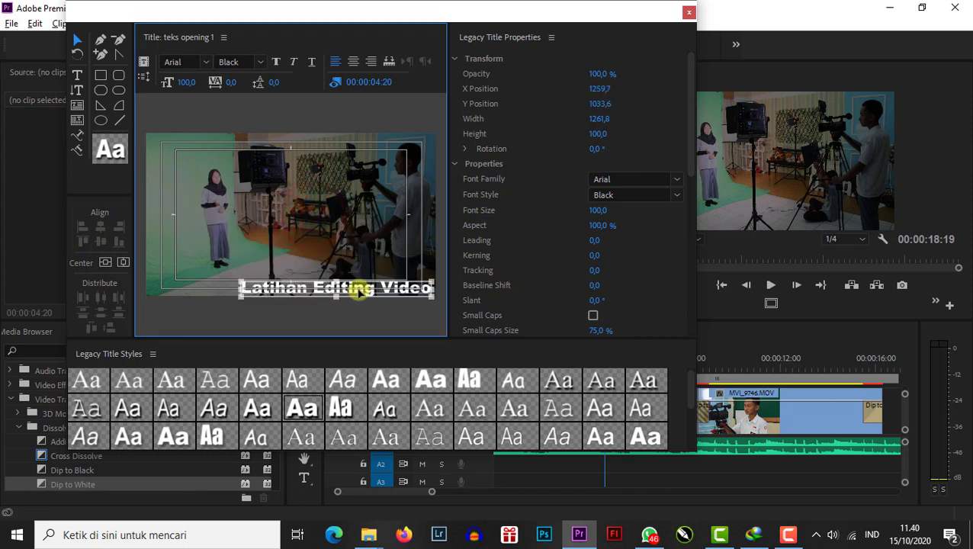
left_click(105, 263)
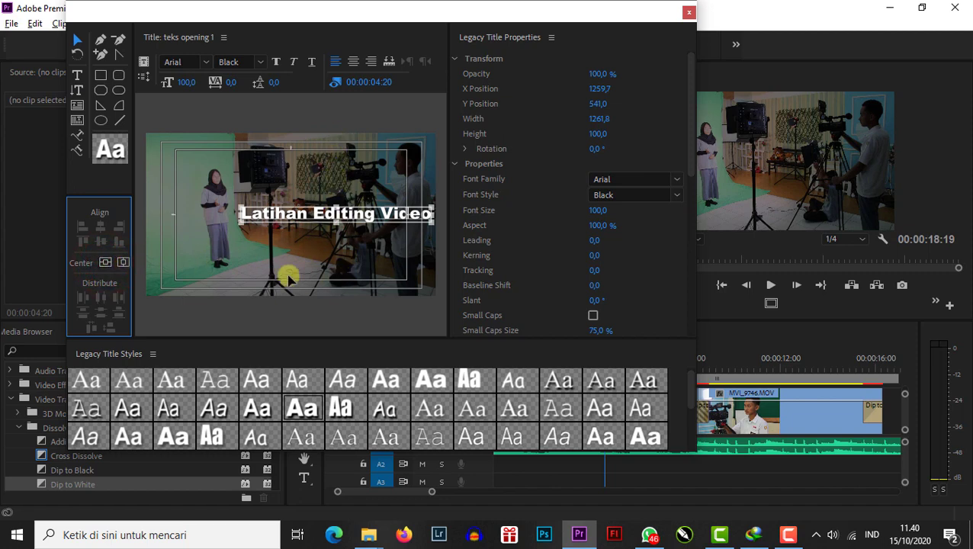
left_click(124, 261)
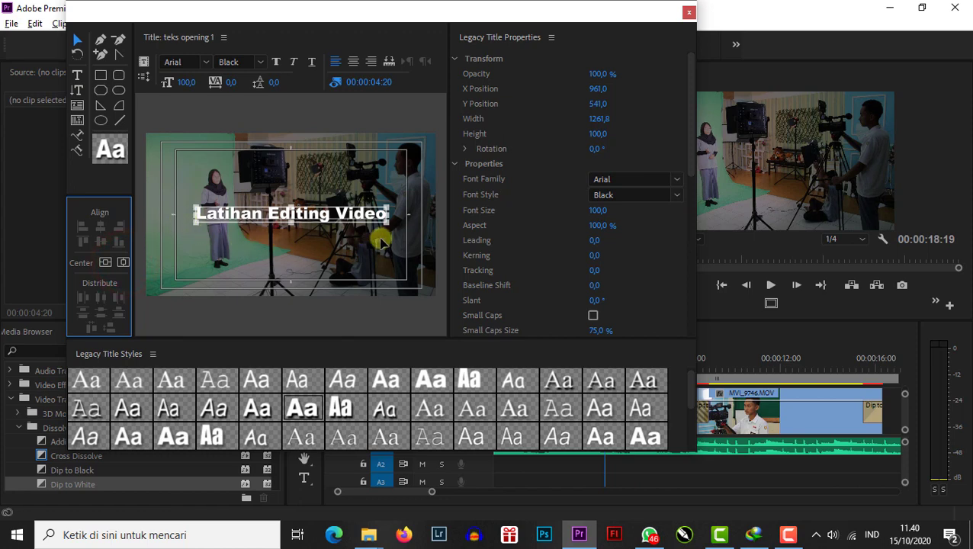
Raise the title text to the upper part of the frame, at a Y position of about 290, and center it horizontally.
left_click_drag(326, 214, 326, 174)
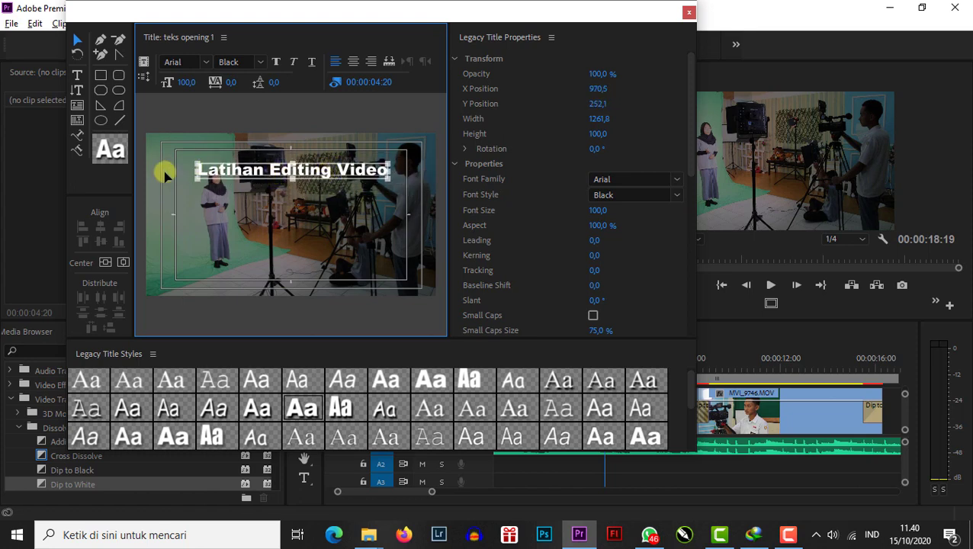
left_click(124, 262)
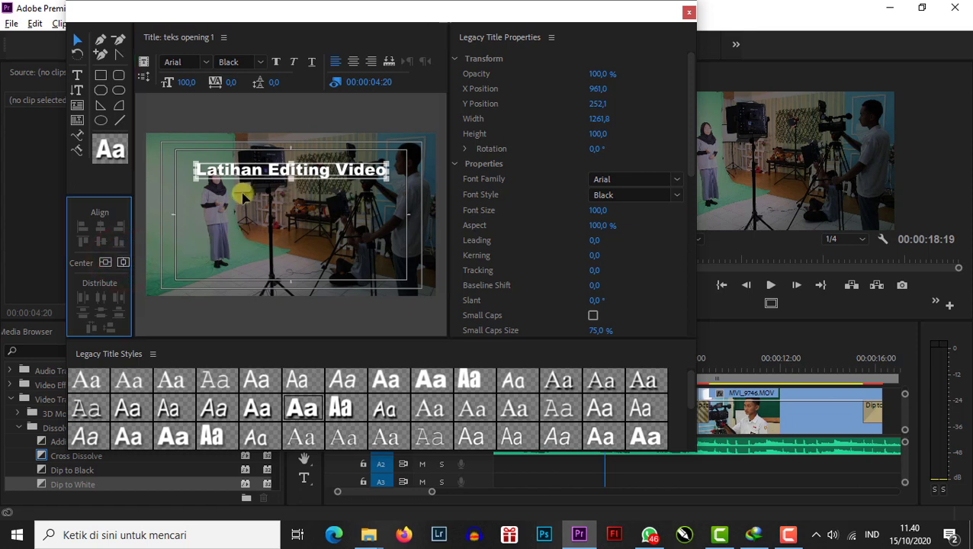
left_click_drag(252, 170, 322, 175)
left_click(123, 262)
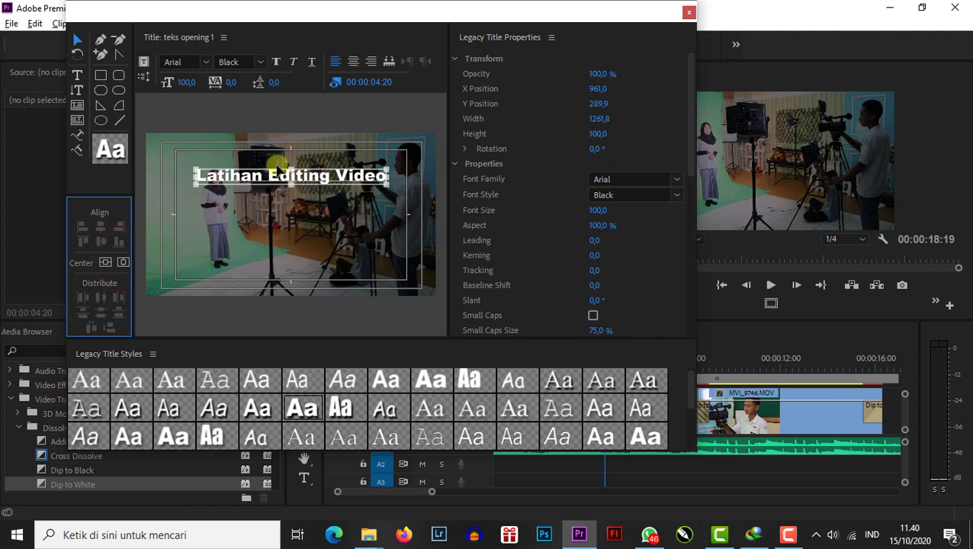
Change the title text's solid fill color to bright yellow.
left_click_drag(690, 147, 703, 230)
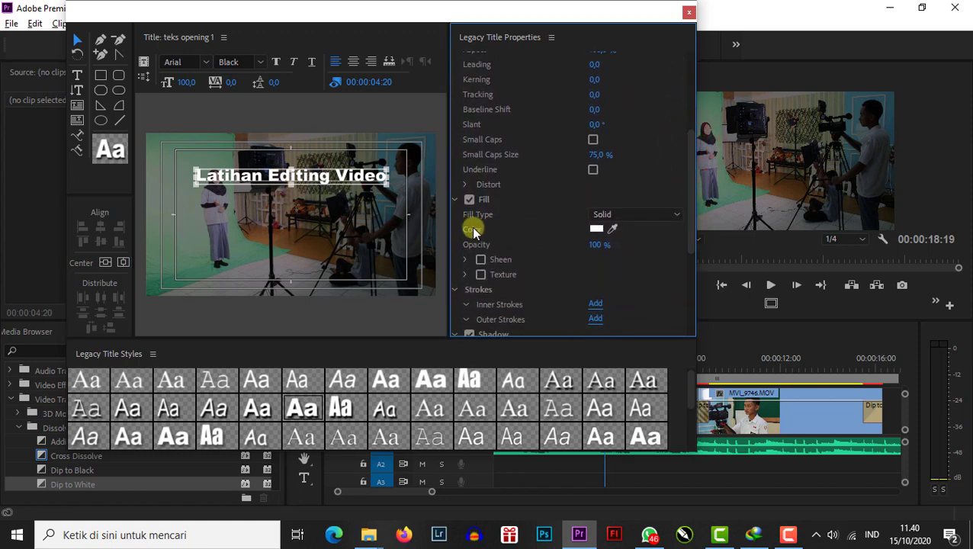
left_click(596, 230)
left_click(526, 229)
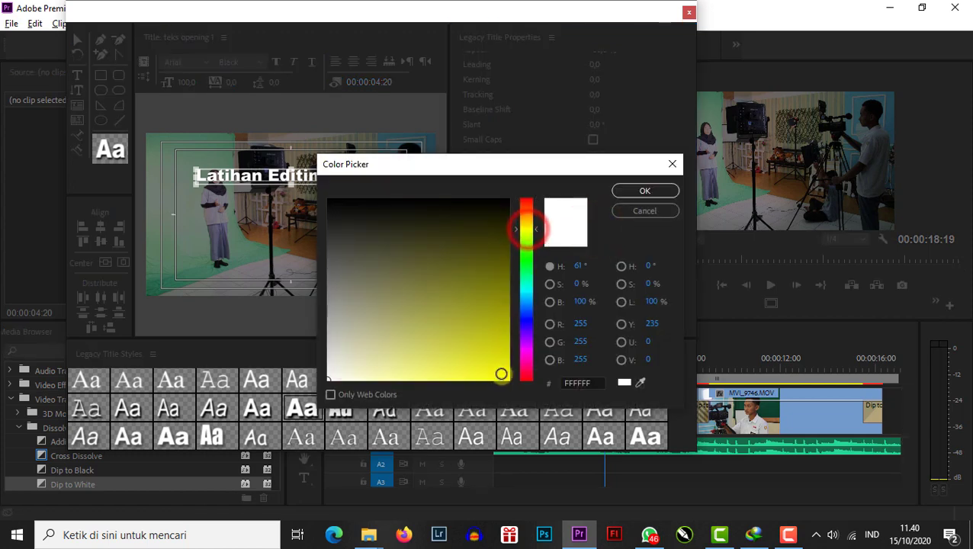
left_click(501, 374)
left_click(625, 191)
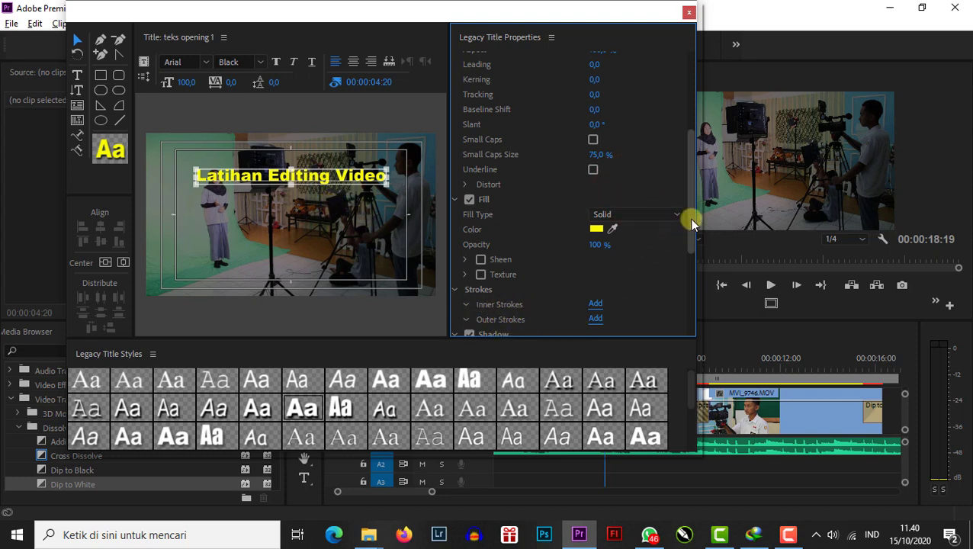
Add a black outer stroke of type Edge to the title text and set its size to 66.
left_click_drag(690, 218, 690, 247)
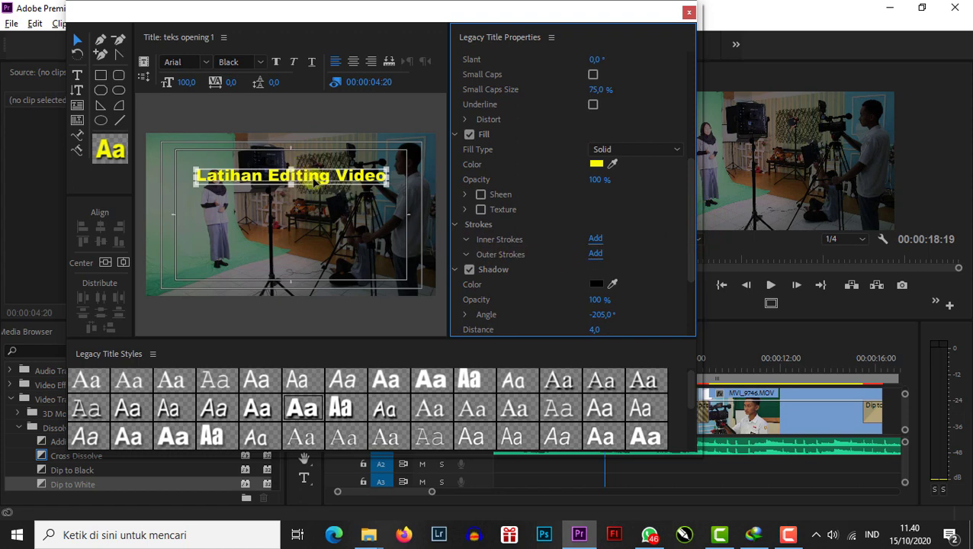
left_click(595, 255)
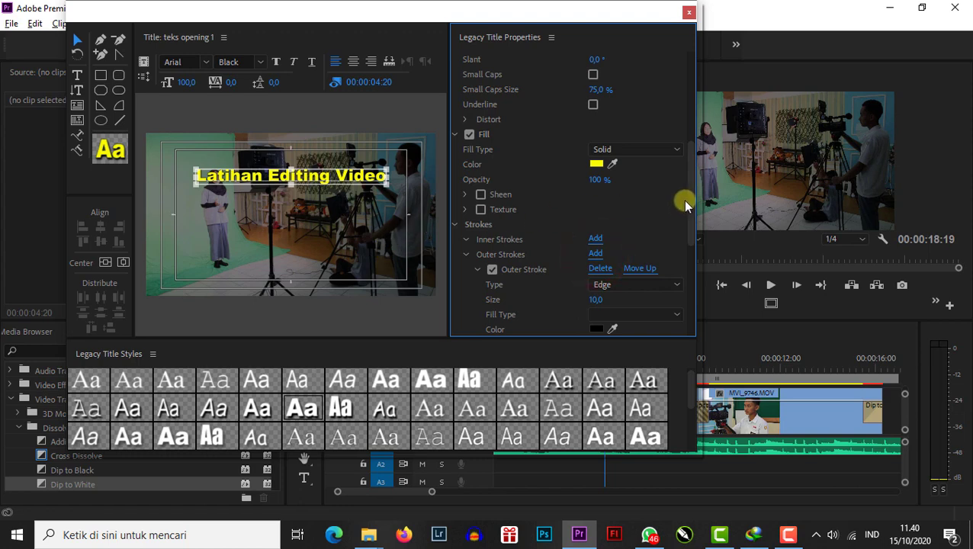
left_click_drag(690, 202, 695, 231)
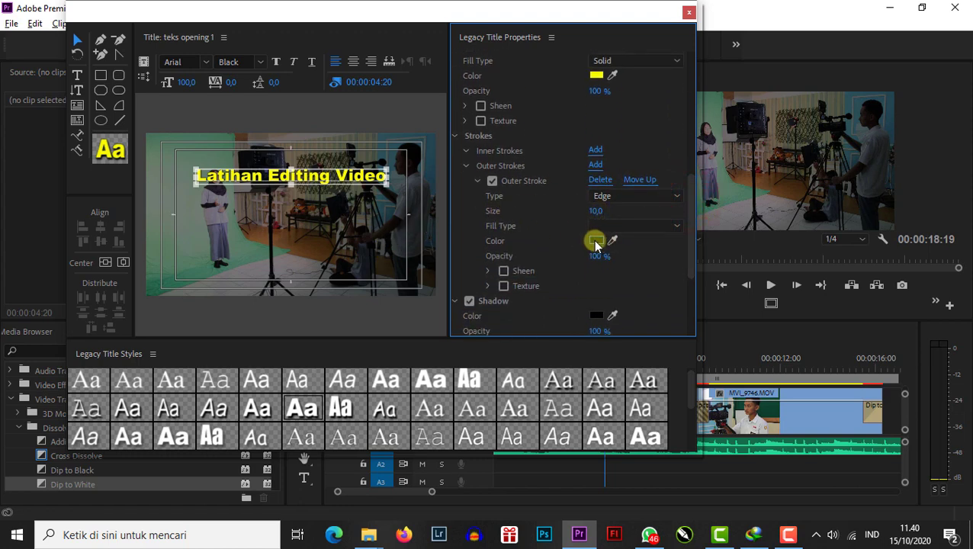
mouse_move(595, 210)
left_mouse_down()
mouse_move(611, 154)
mouse_move(607, 173)
left_mouse_up()
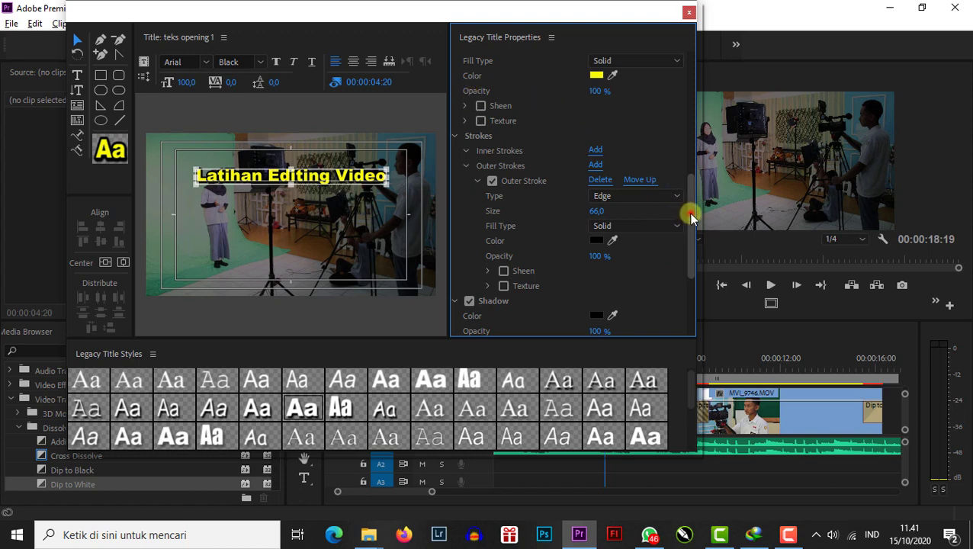
Review the fill and stroke properties of the "Latihan Editing Video" title and close the title editor.
left_click_drag(692, 218, 686, 185)
left_click_drag(600, 175, 555, 169)
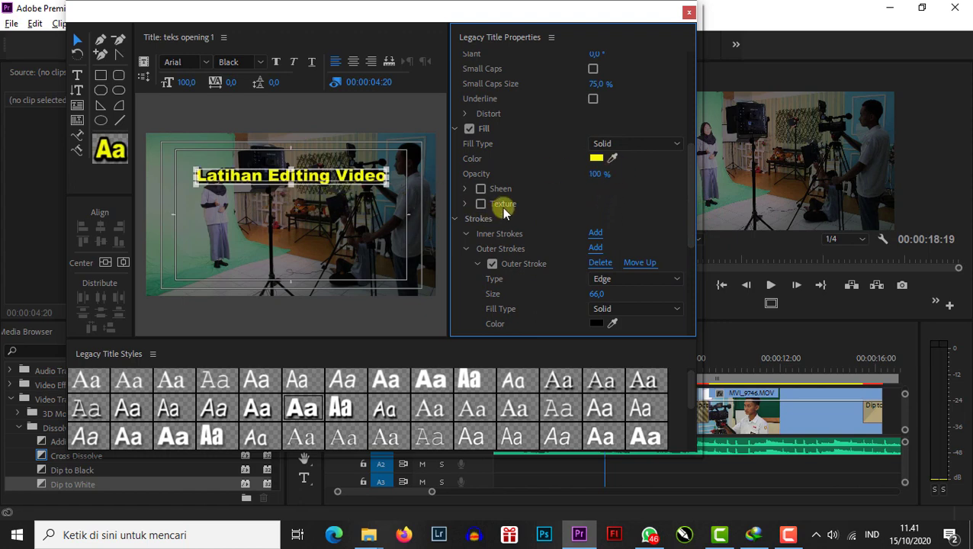
scroll(608, 169, "up", 4)
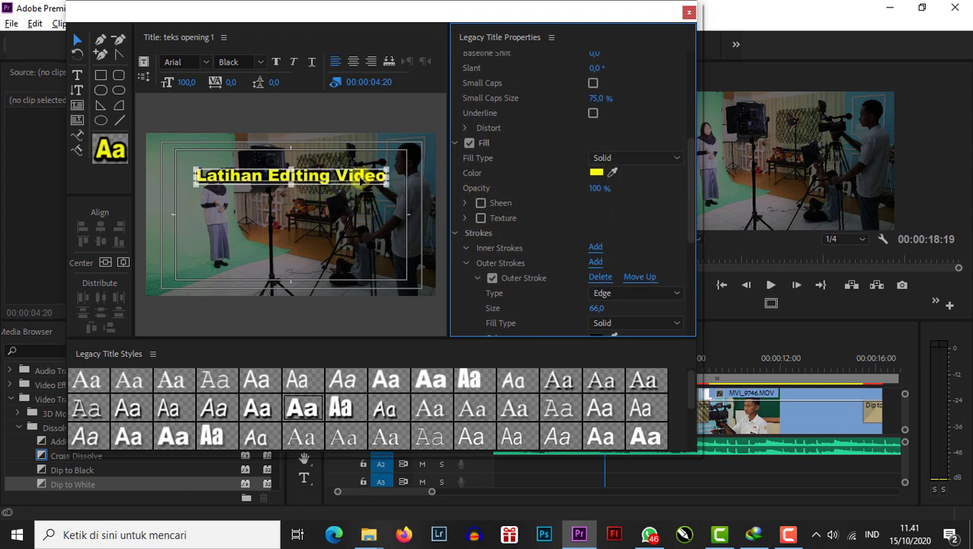
scroll(401, 403, "down", 2)
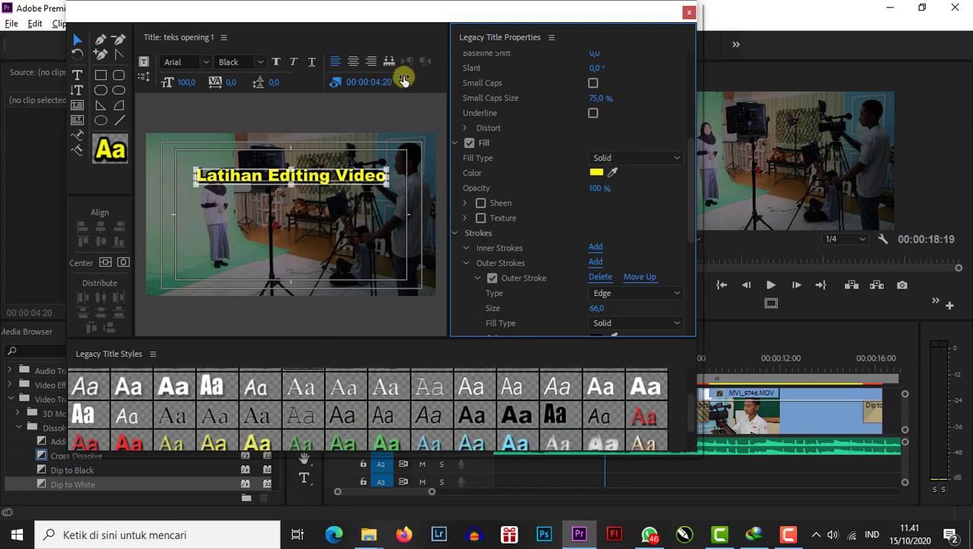
left_click(688, 15)
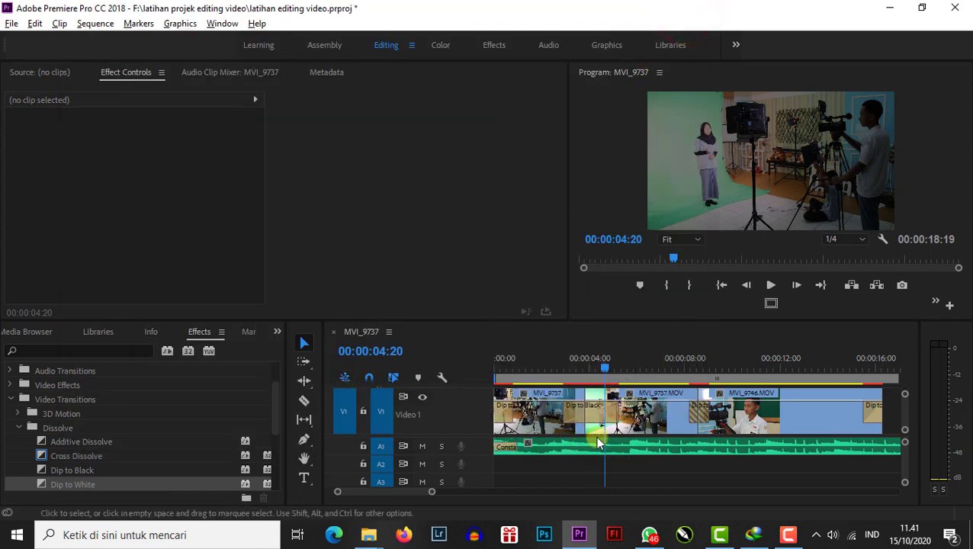
Place the teks opening 1 title from the project on the Video 2 track, starting after the opening transition.
left_click_drag(477, 389, 477, 409)
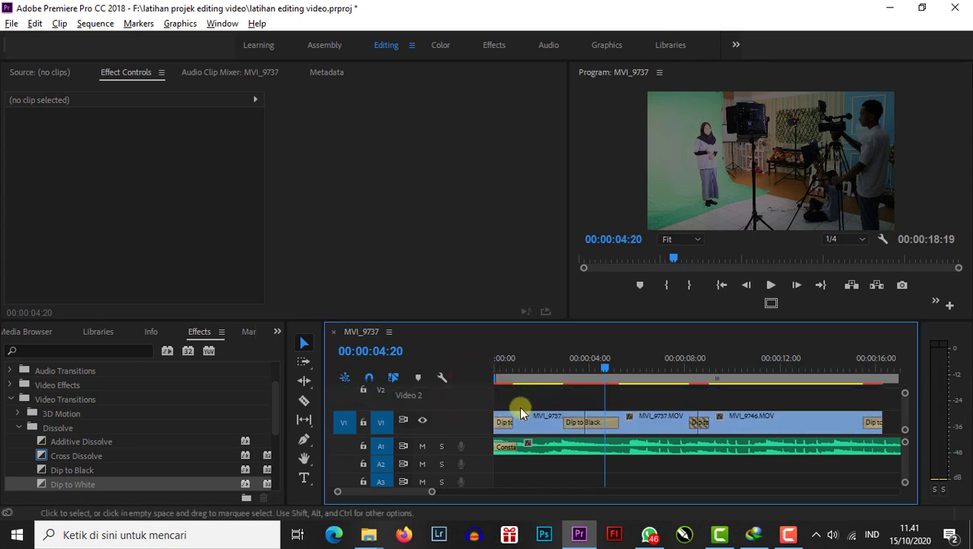
left_click(275, 333)
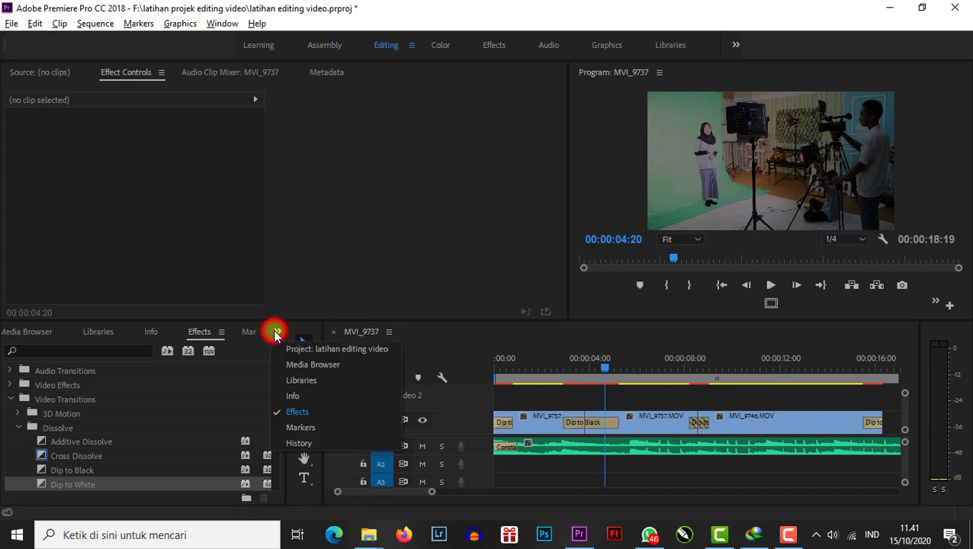
left_click(320, 350)
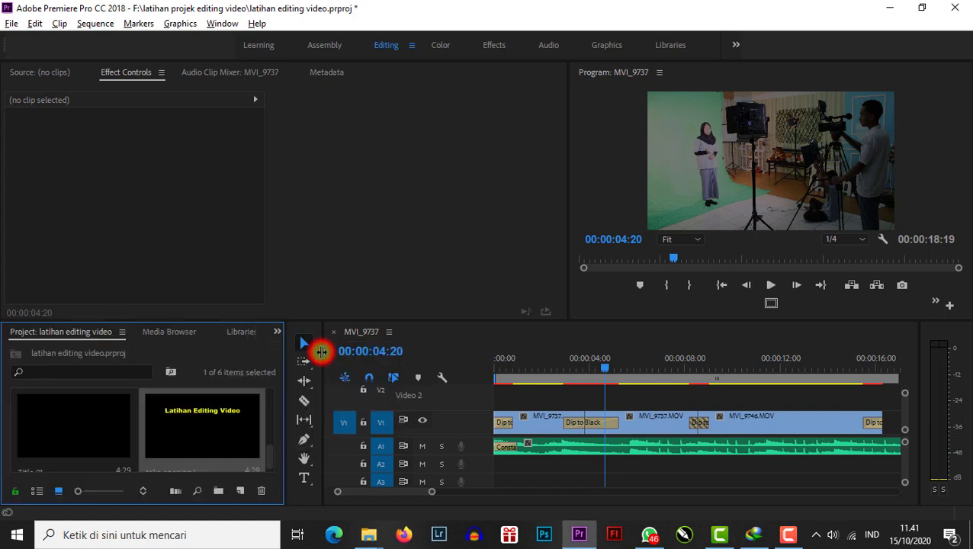
left_click(269, 456)
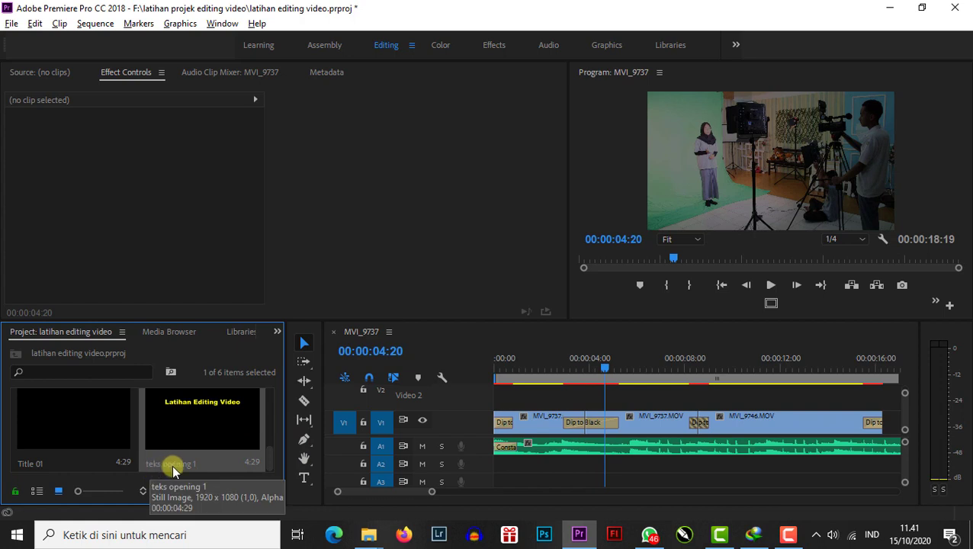
left_click(186, 432)
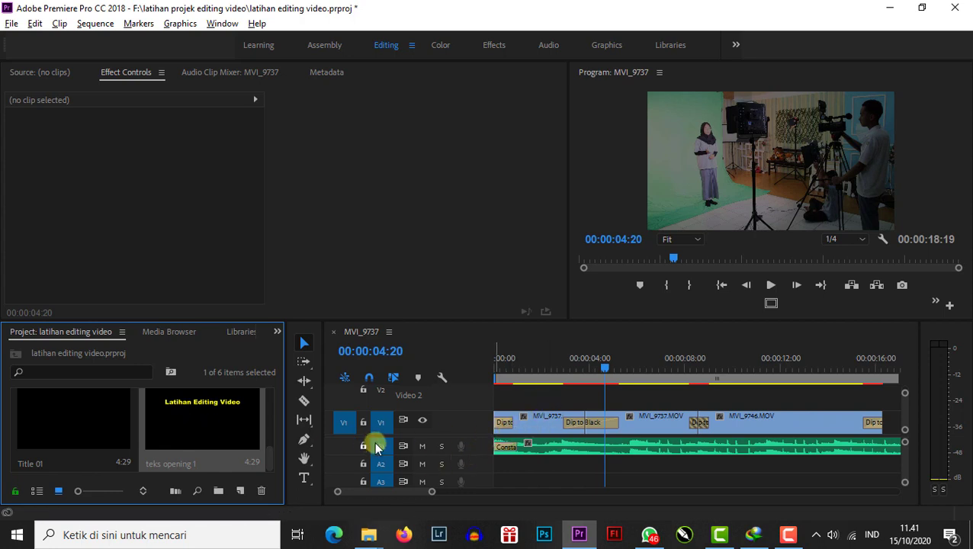
left_click_drag(225, 427, 511, 404)
Play the sequence from the start past five seconds to preview the title over the video.
left_click(503, 374)
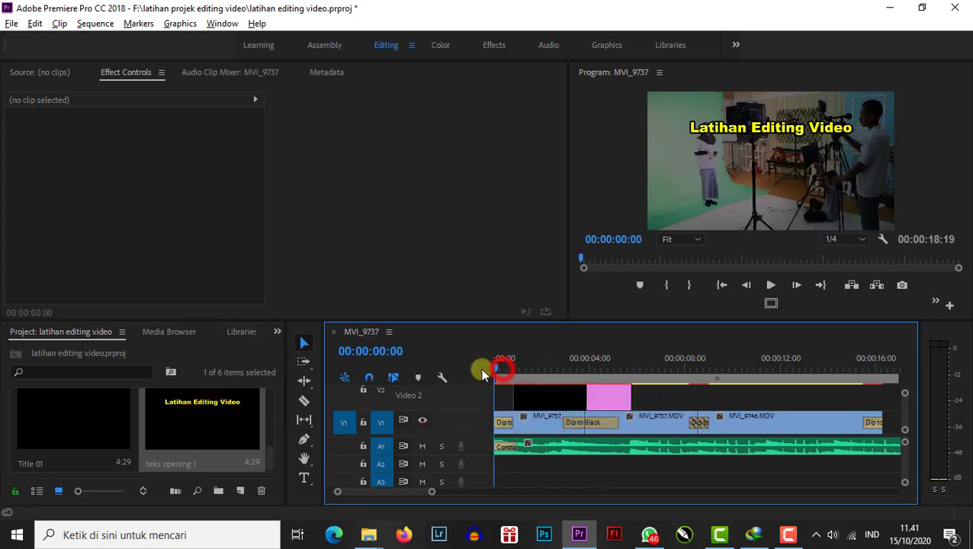
key("space")
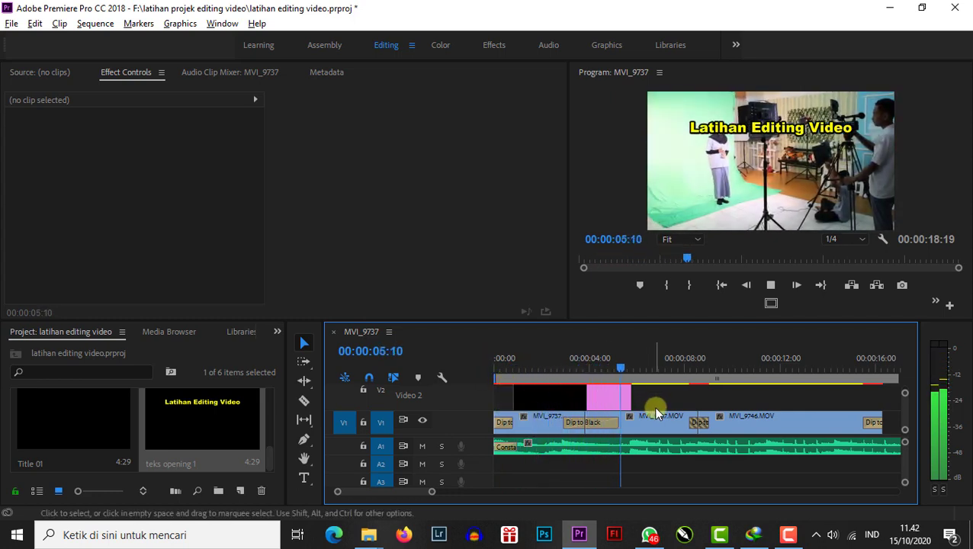
key("space")
left_click(606, 371)
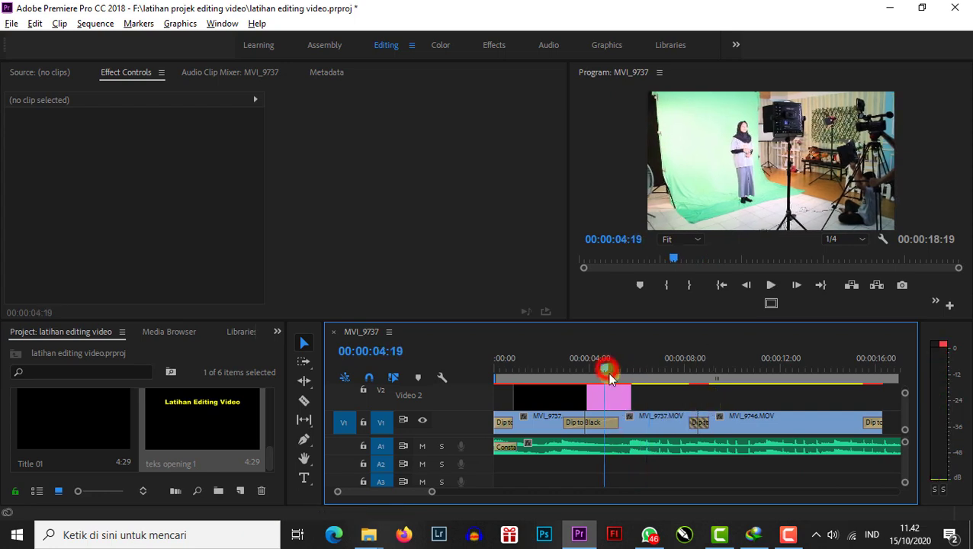
Extend the teks opening 1 clip to the end of the video footage at 00:00:16:09 and play it back.
left_click(614, 397)
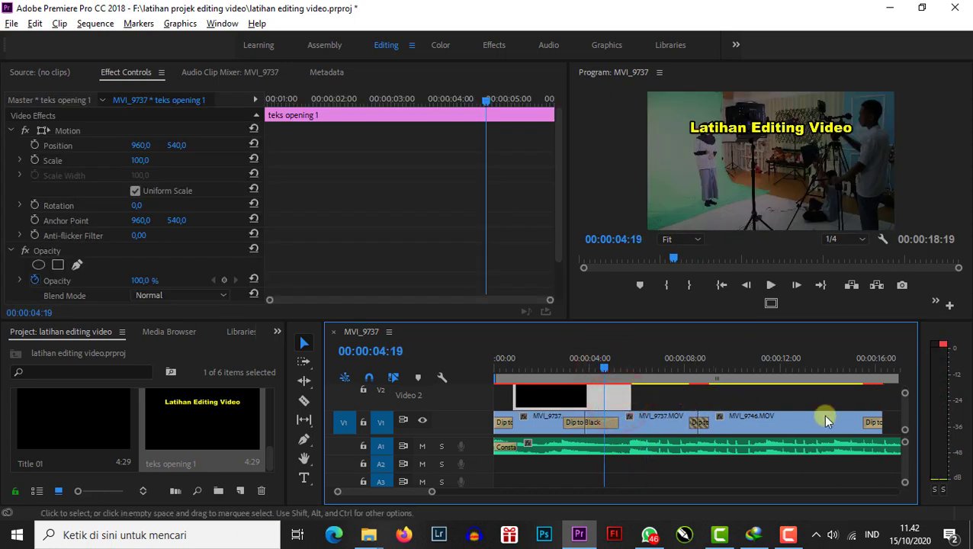
left_click(536, 395)
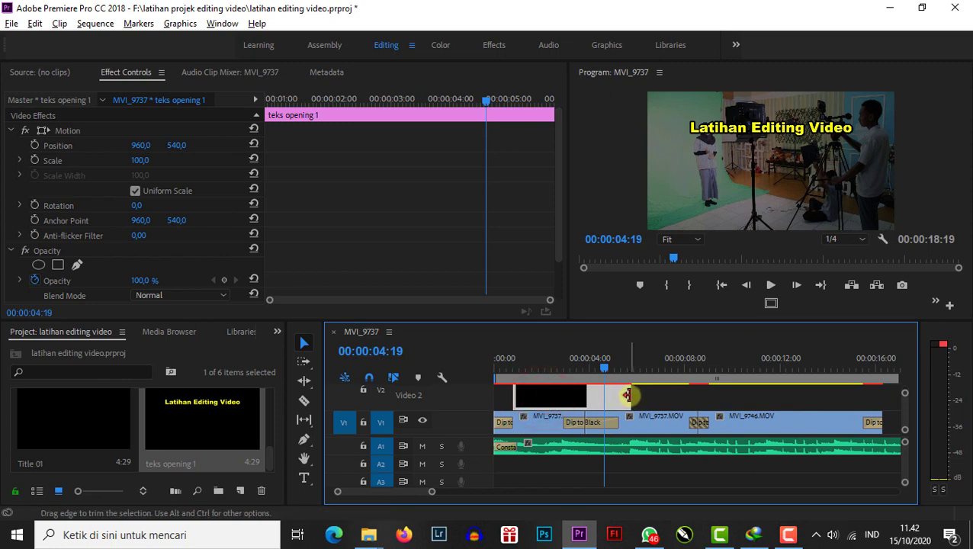
left_click_drag(626, 395, 880, 396)
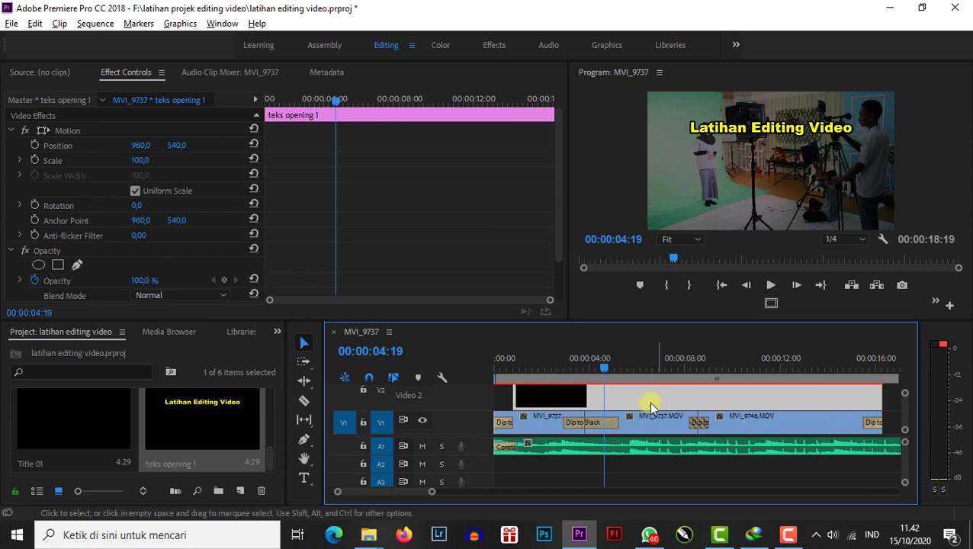
key("space")
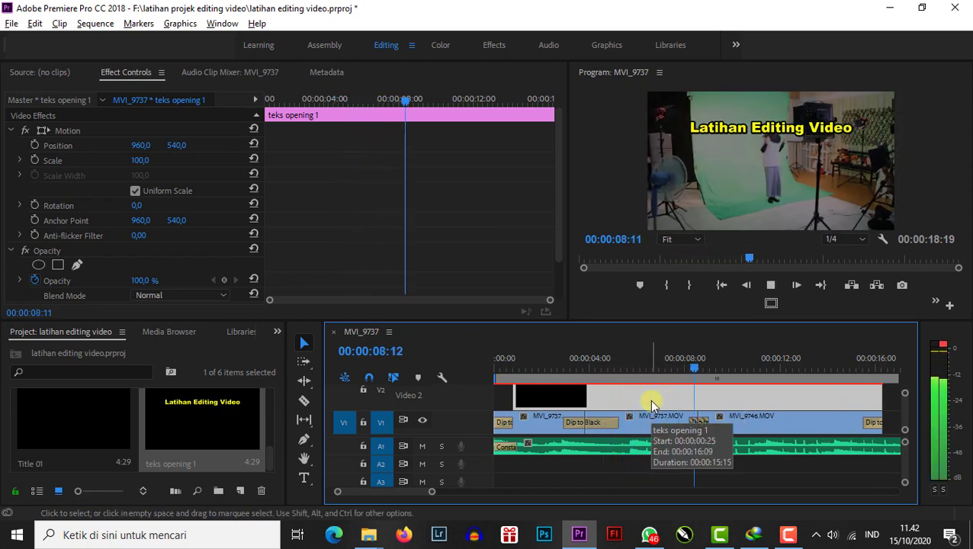
key("space")
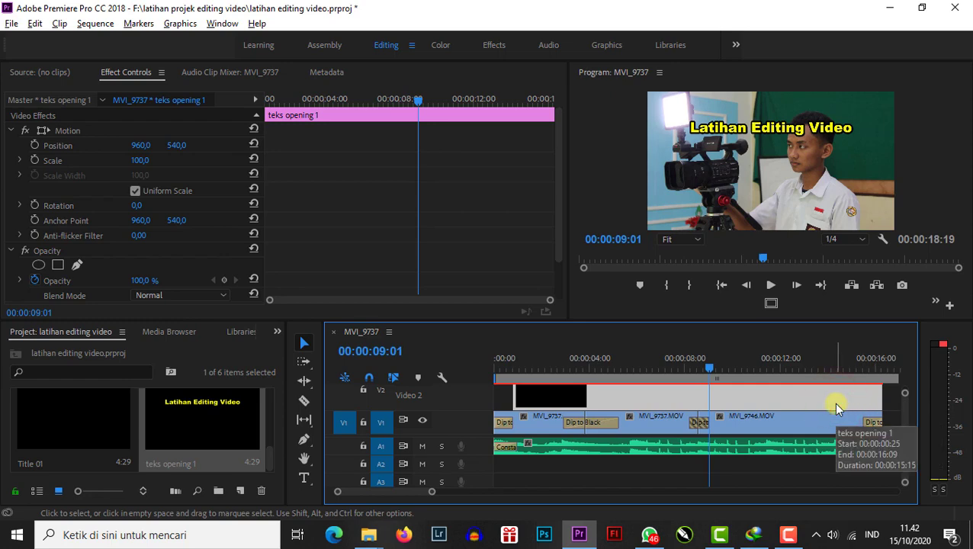
Shorten the teks opening 1 clip to end just before the six-second mark and check where the title appears.
left_click_drag(879, 400, 627, 408)
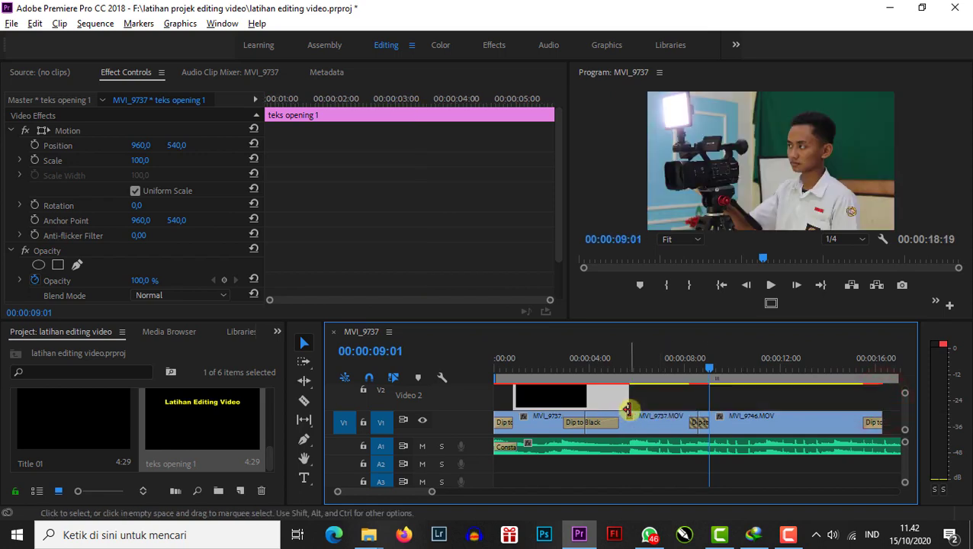
left_click(562, 373)
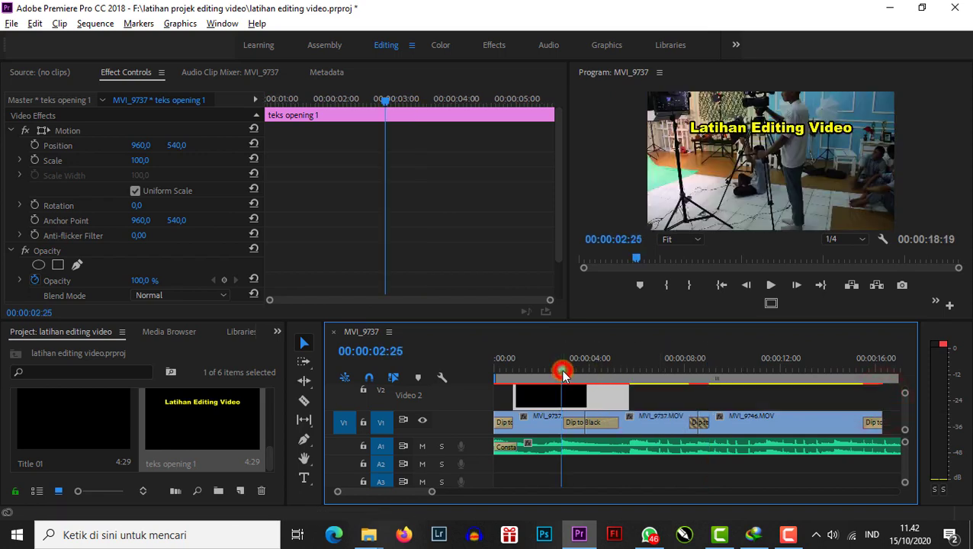
left_click(516, 371)
left_click(542, 372)
left_click_drag(543, 374, 525, 387)
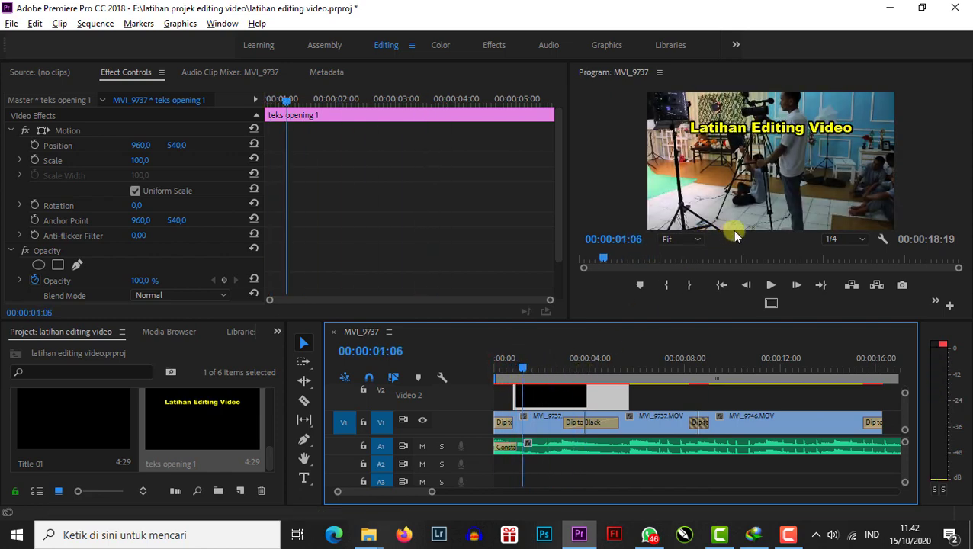
left_click(513, 370)
left_click_drag(511, 371, 507, 371)
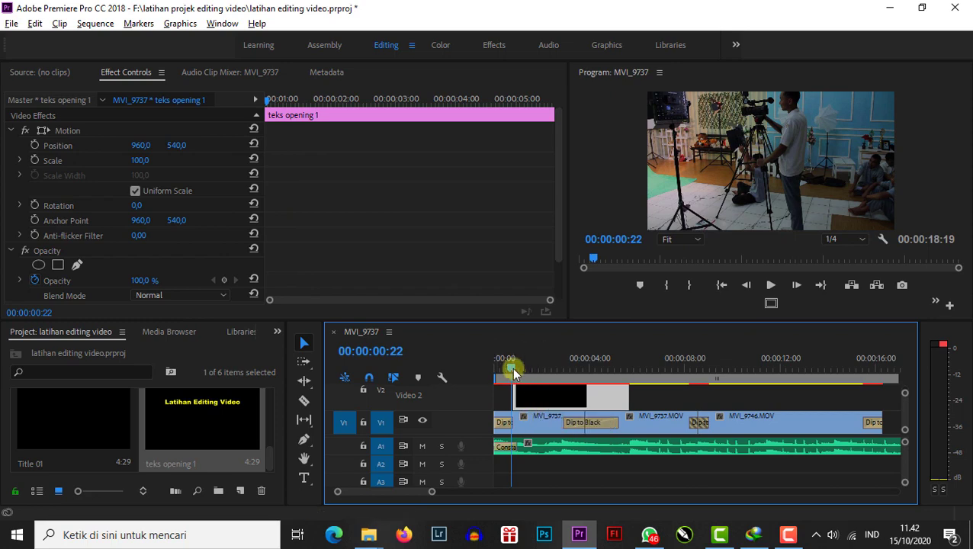
left_click_drag(512, 369, 524, 373)
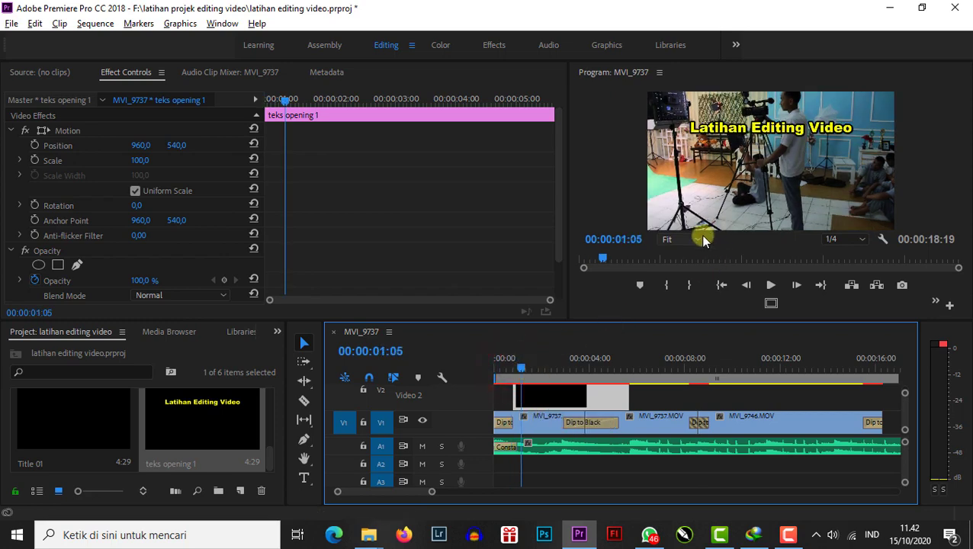
Open the teks opening 1 title for editing and enlarge the title editor window and its tools area.
double_click(545, 394)
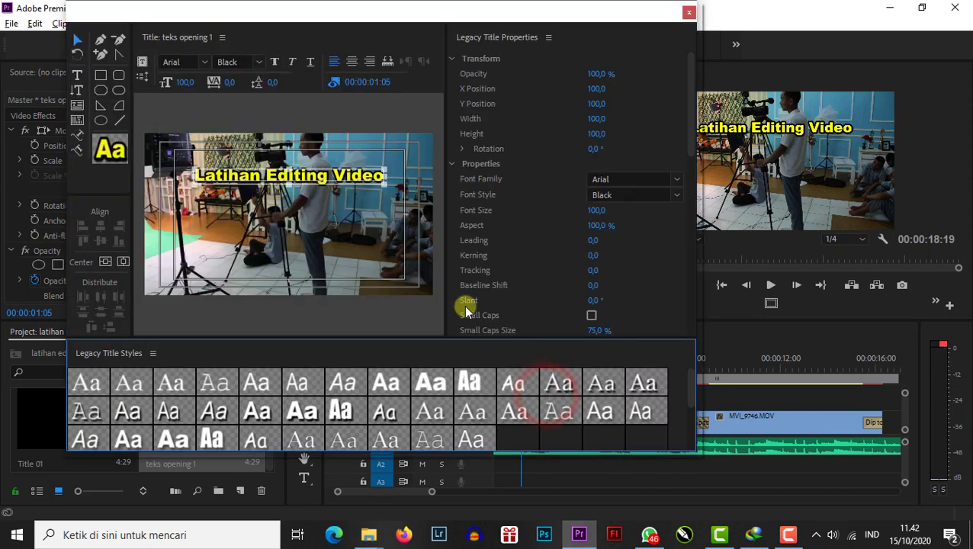
key("ctrl+s")
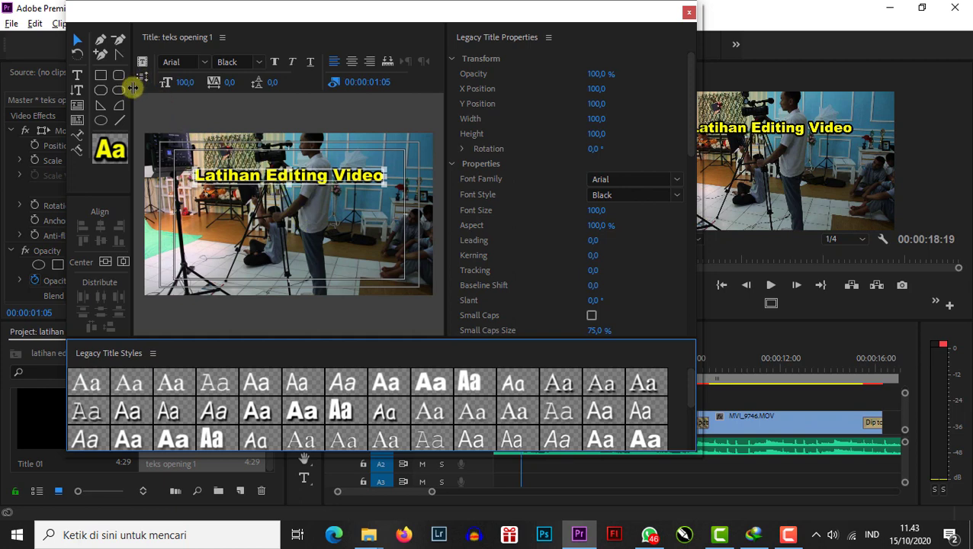
left_click_drag(133, 88, 106, 87)
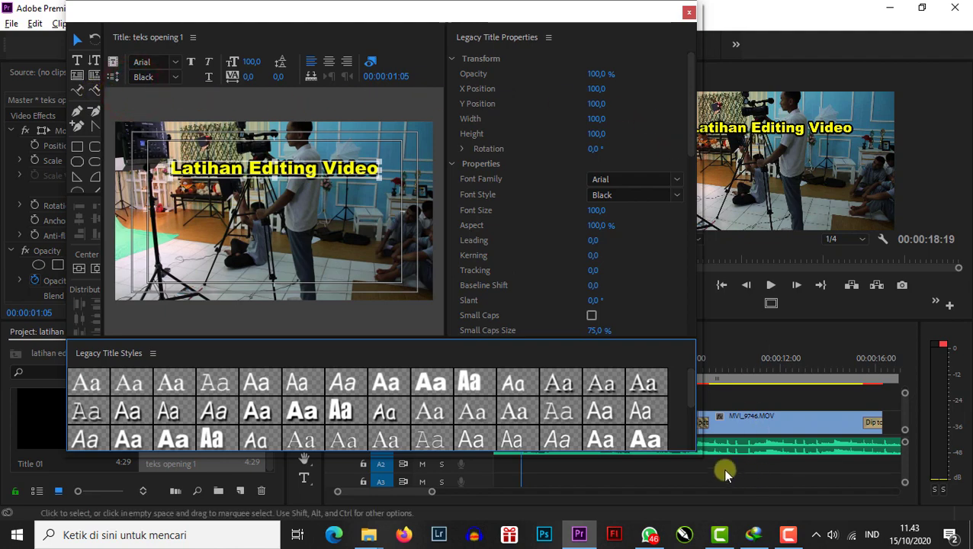
left_click_drag(694, 454, 899, 493)
left_click_drag(109, 126, 147, 125)
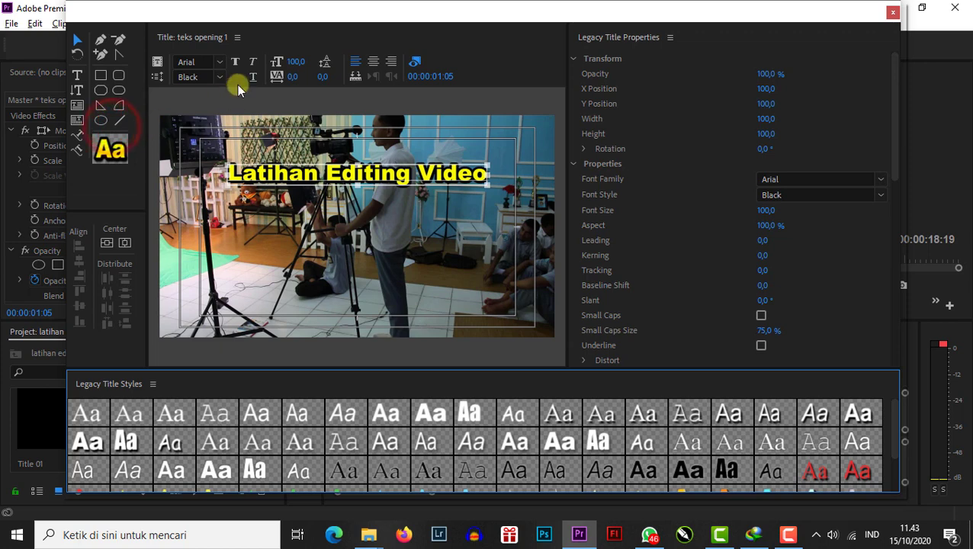
Set the teks opening 1 title's type to Roll and close the title editor.
left_click(154, 77)
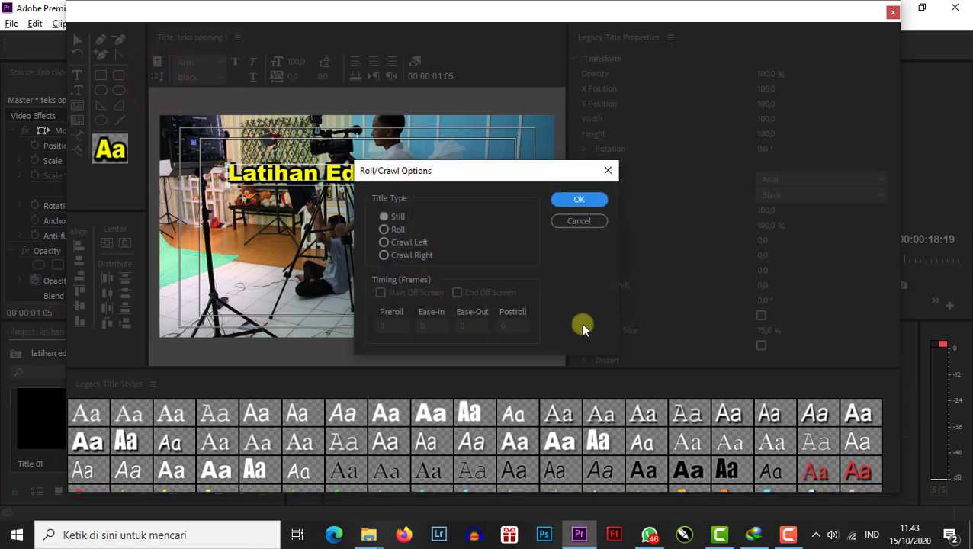
left_click_drag(428, 180, 452, 152)
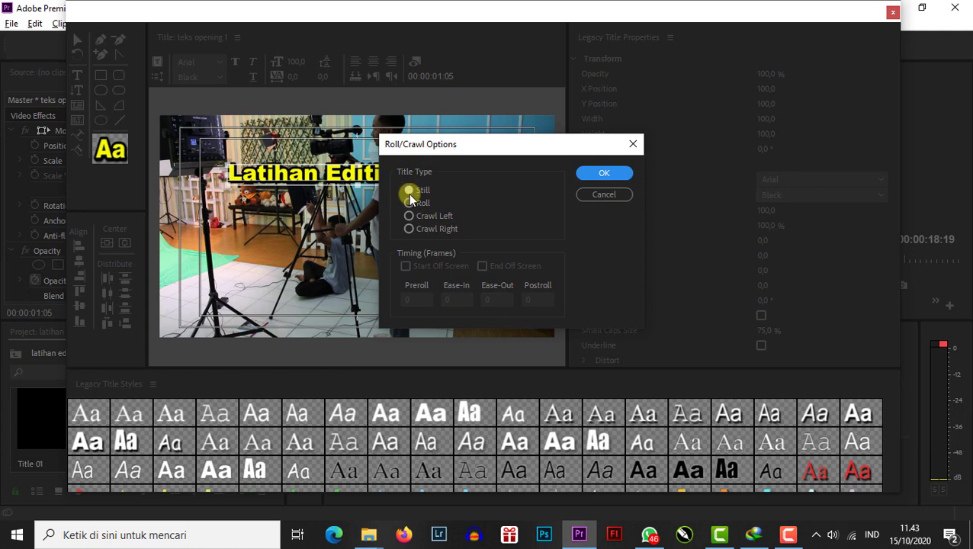
left_click(409, 204)
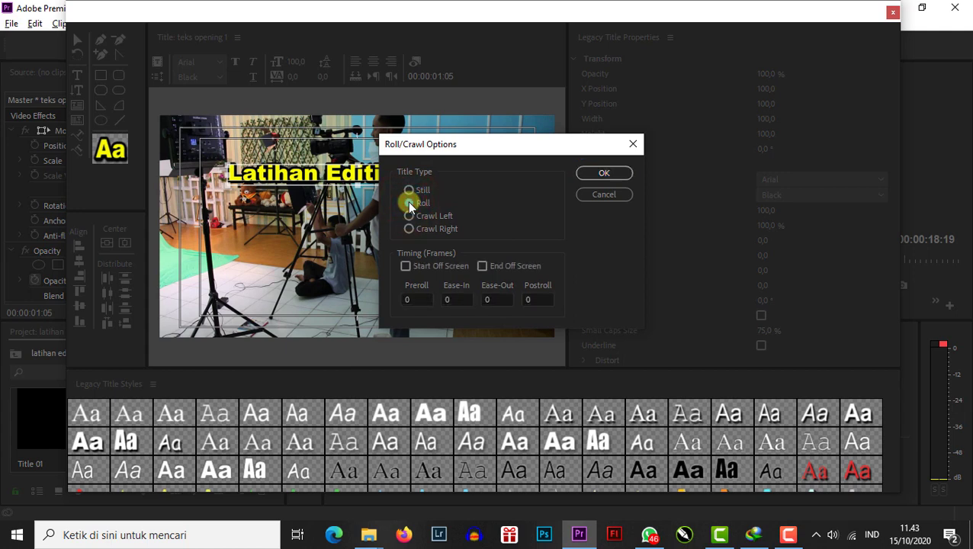
left_click(590, 174)
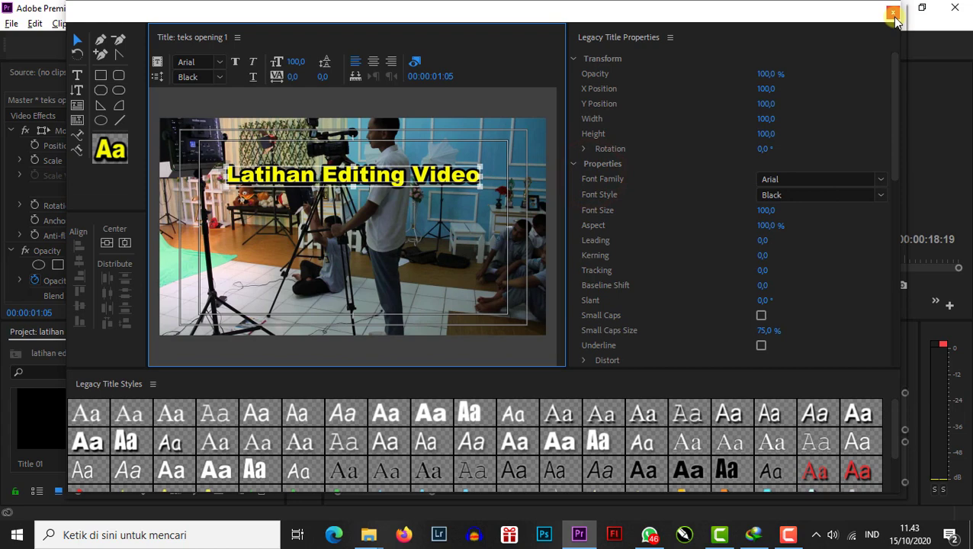
left_click(893, 15)
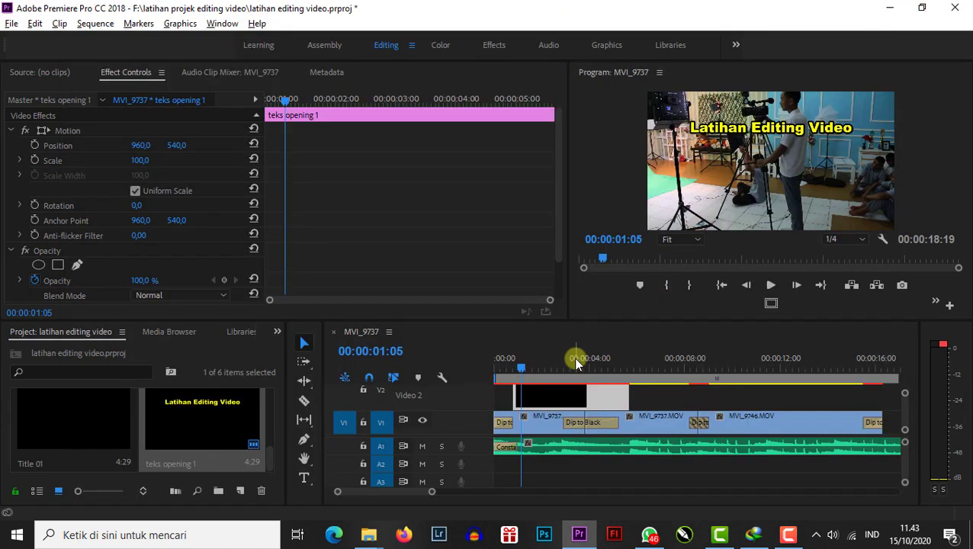
Make the teks opening 1 roll start off screen, close the title editor and play the title back.
left_click(540, 370)
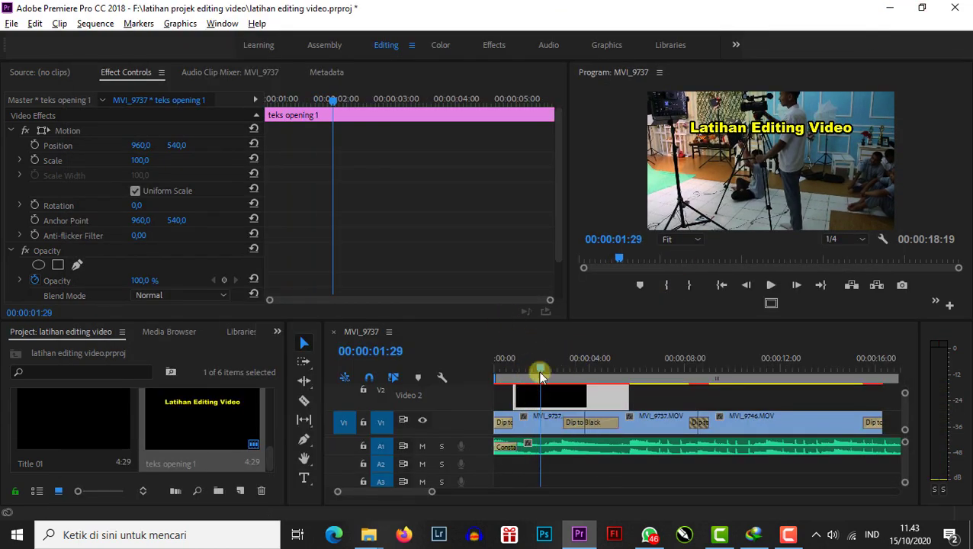
double_click(553, 395)
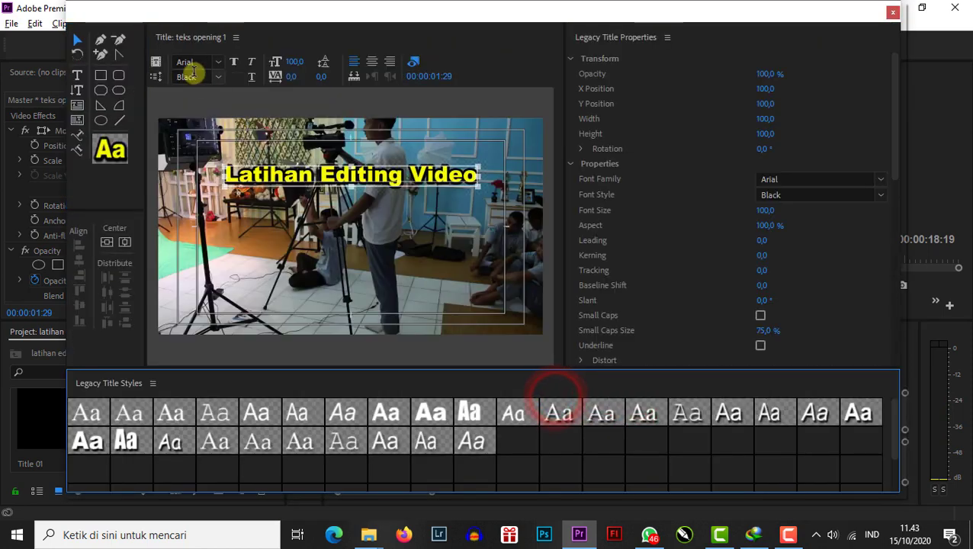
left_click(154, 76)
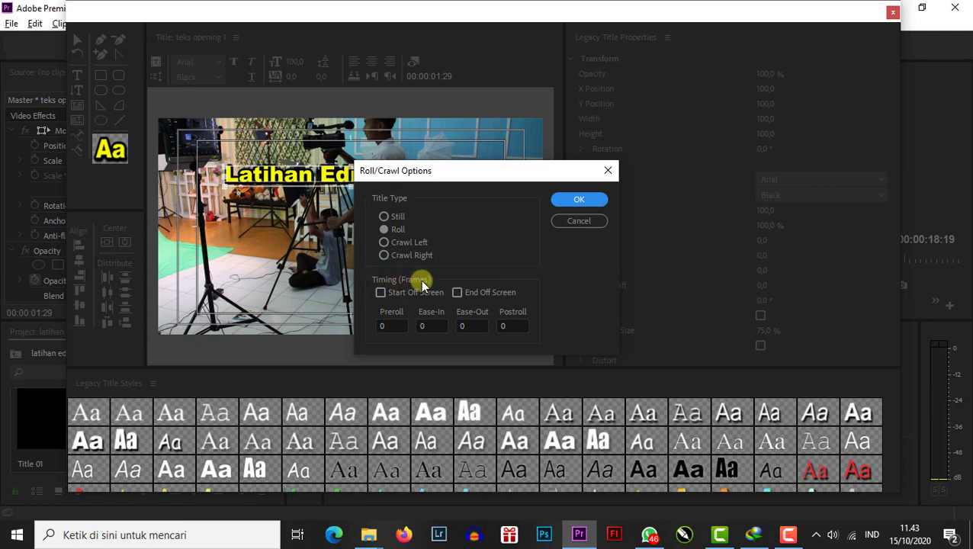
left_click(381, 293)
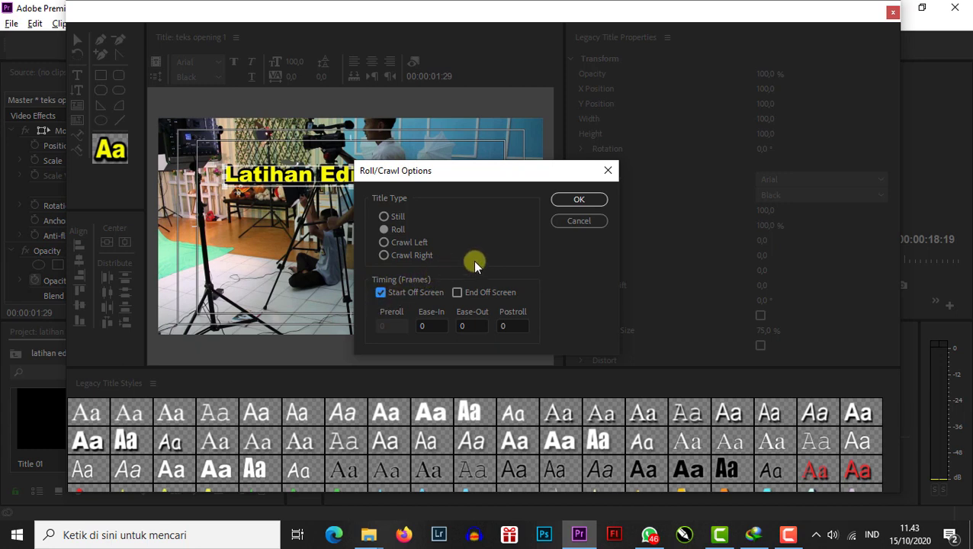
left_click(581, 200)
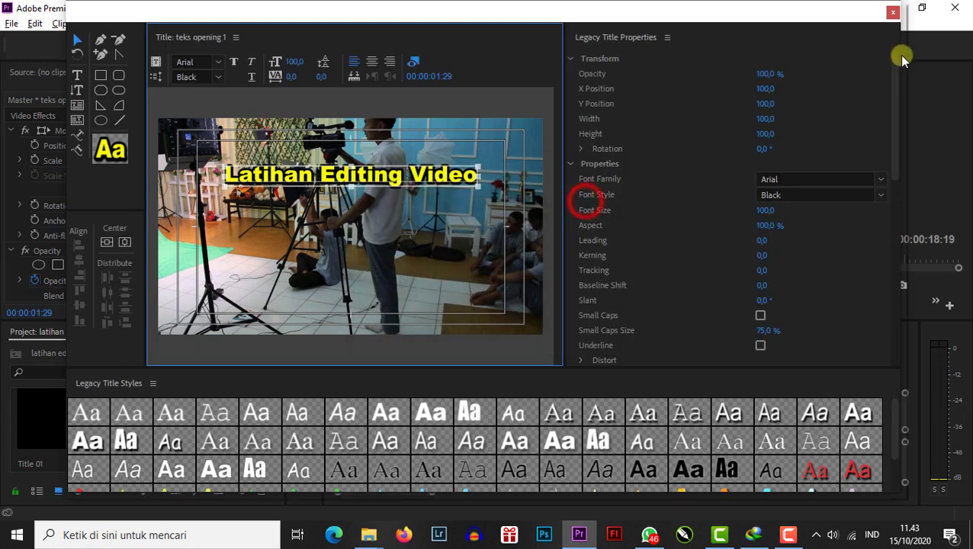
left_click(890, 11)
left_click(511, 368)
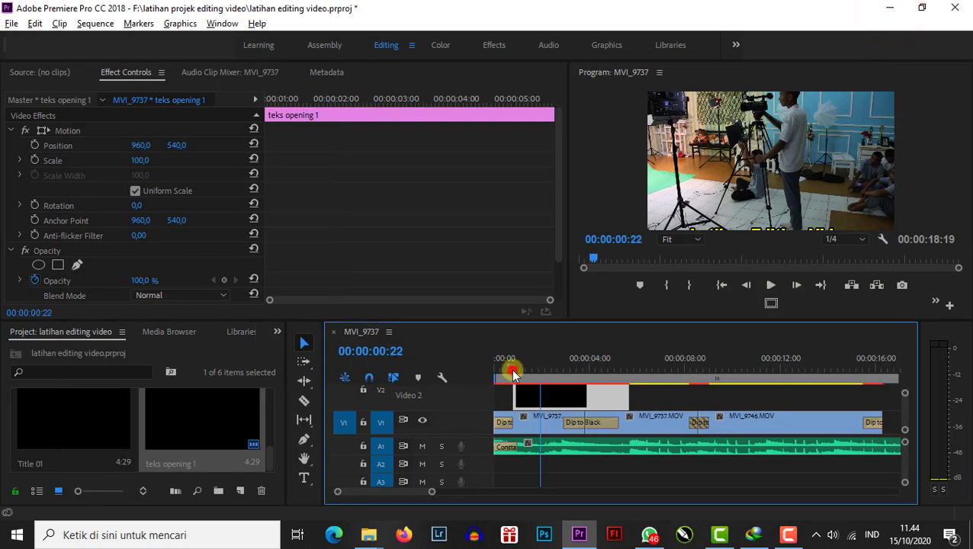
key("space")
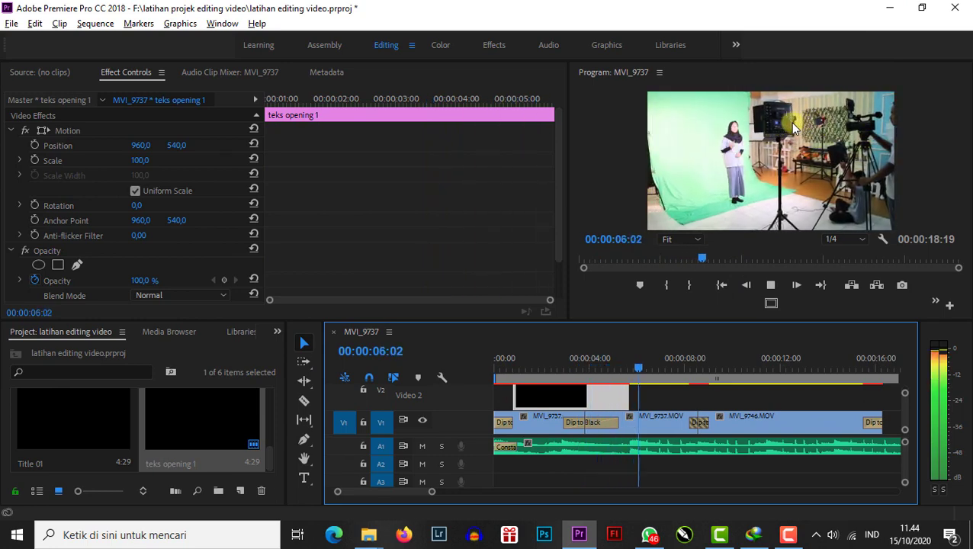
Change the teks opening 1 roll timing from Start Off Screen to End Off Screen and play the title back.
left_click(556, 366)
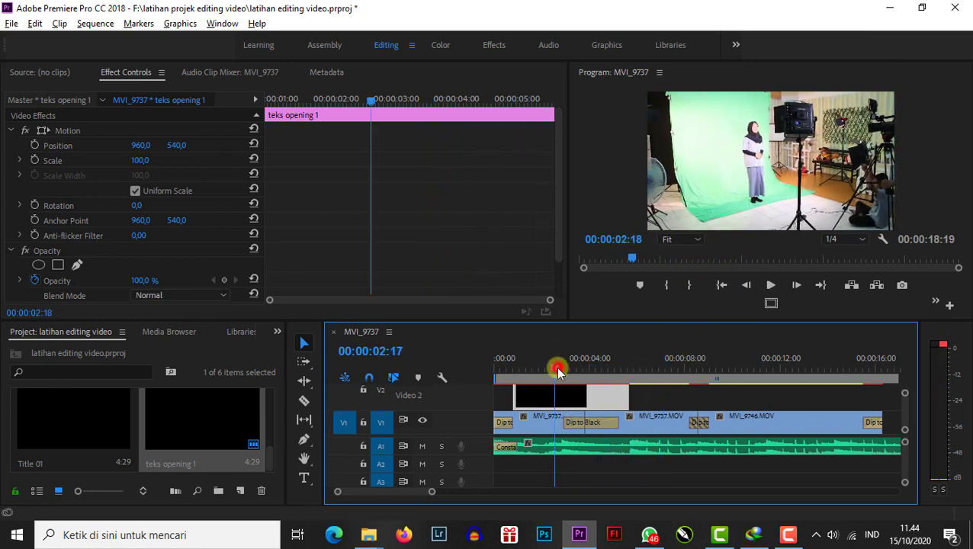
double_click(569, 399)
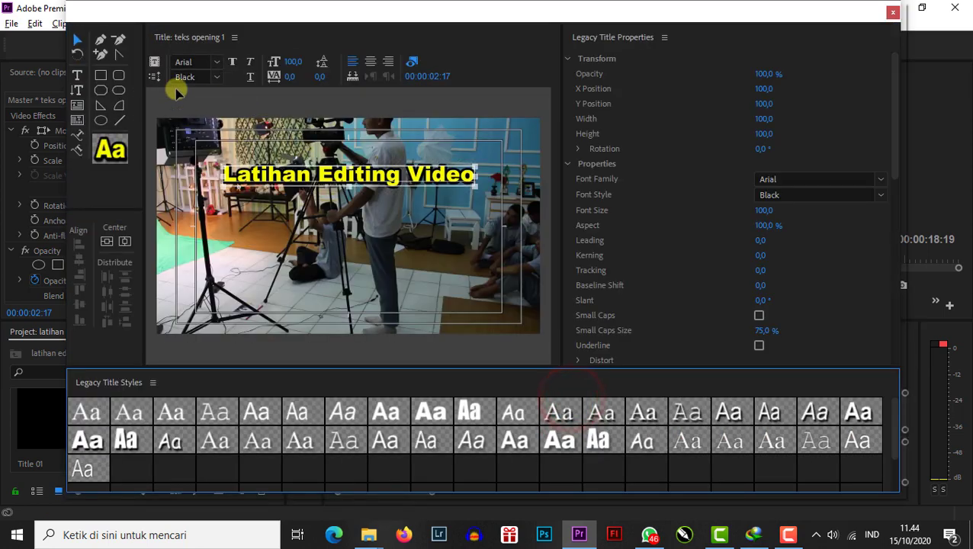
left_click(154, 76)
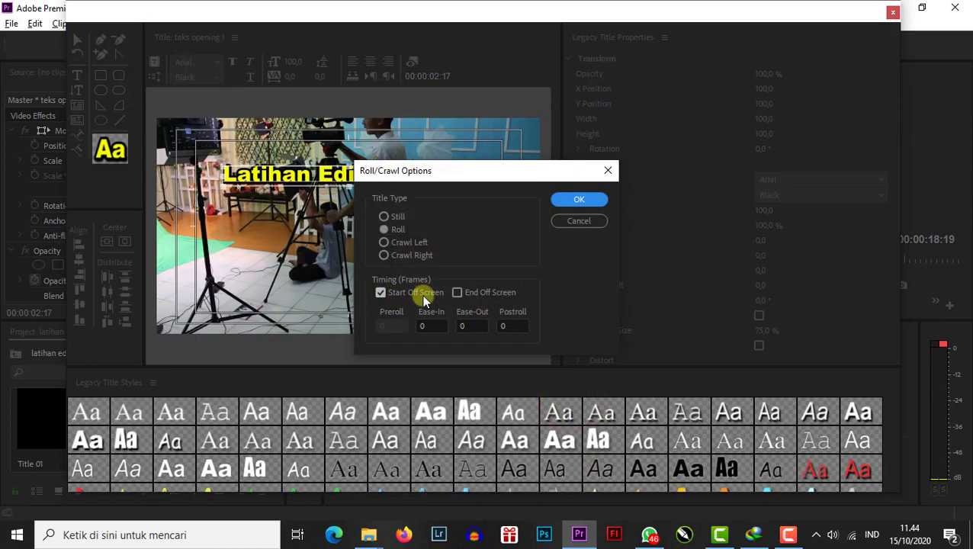
left_click(380, 294)
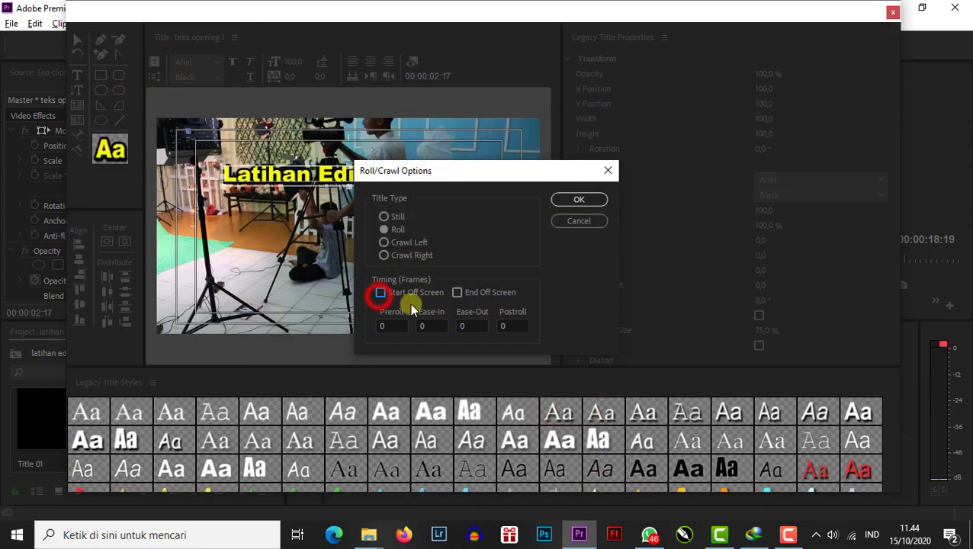
left_click(457, 294)
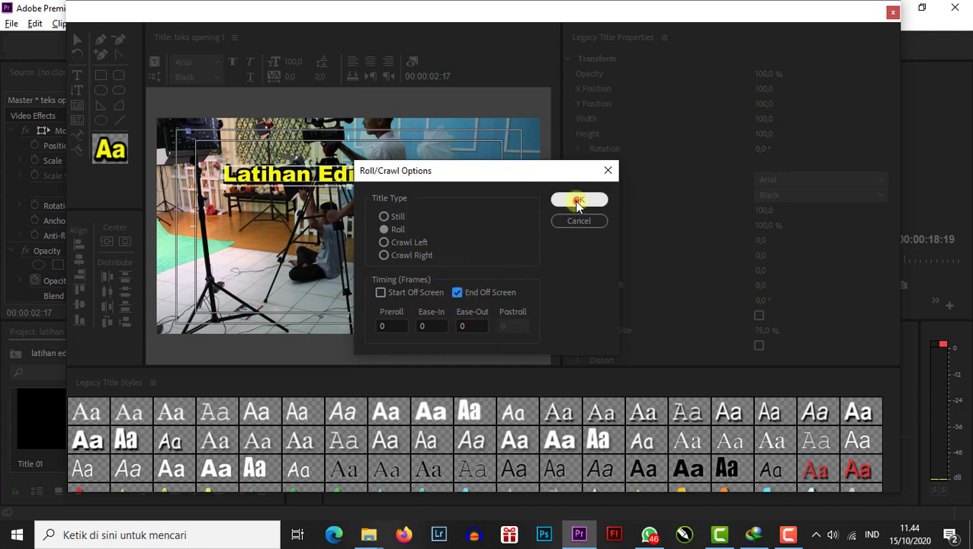
left_click(579, 200)
left_click(894, 12)
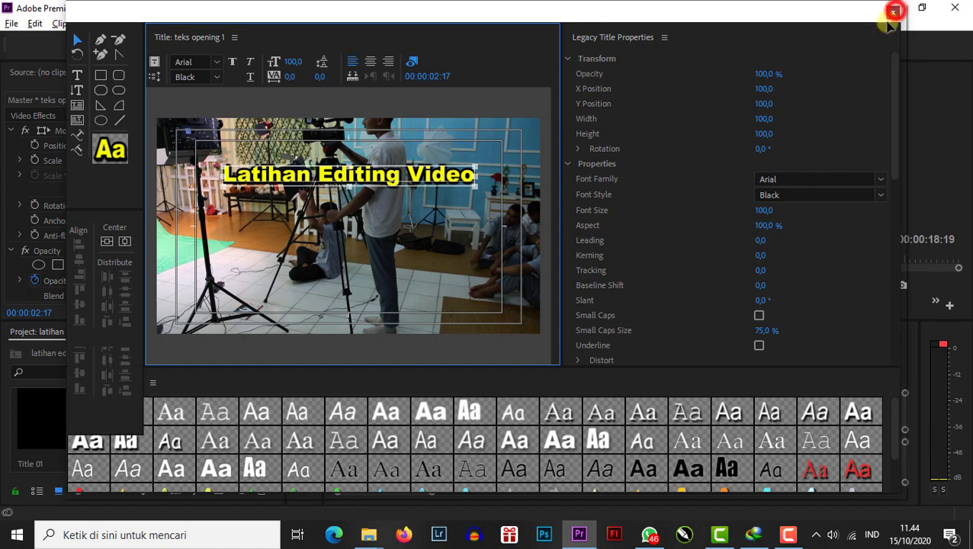
left_click(505, 368)
key("space")
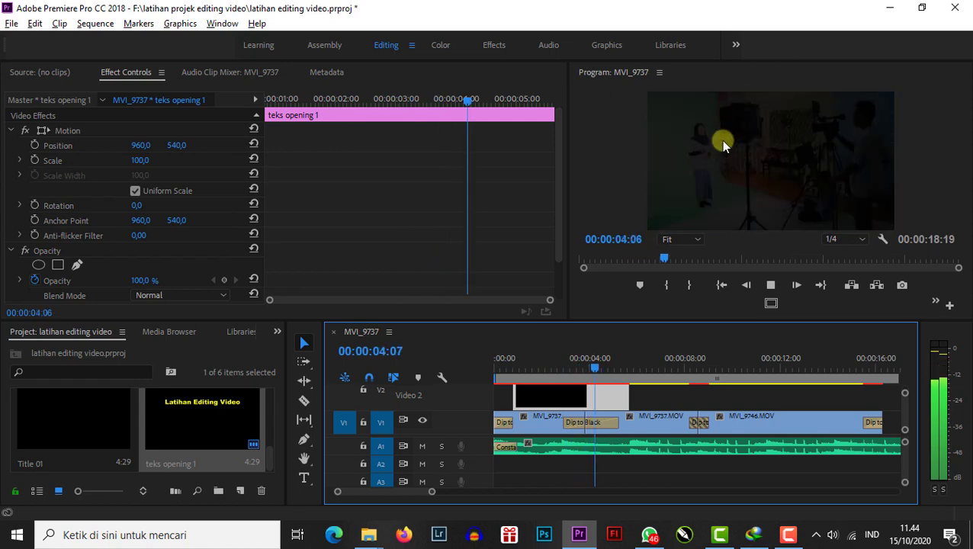
key("space")
Set the teks opening 1 roll to both start and end off screen and preview the title's movement in the sequence.
left_click(510, 369)
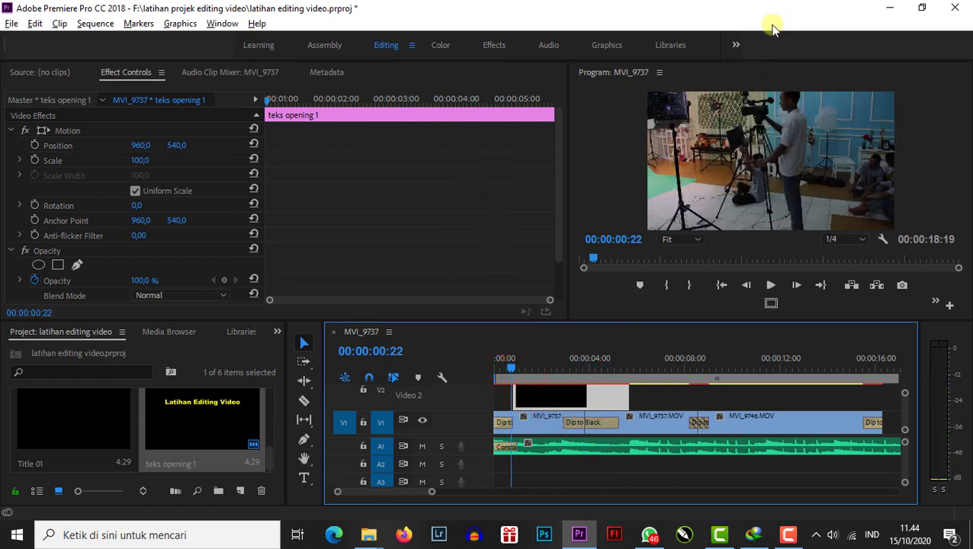
double_click(553, 401)
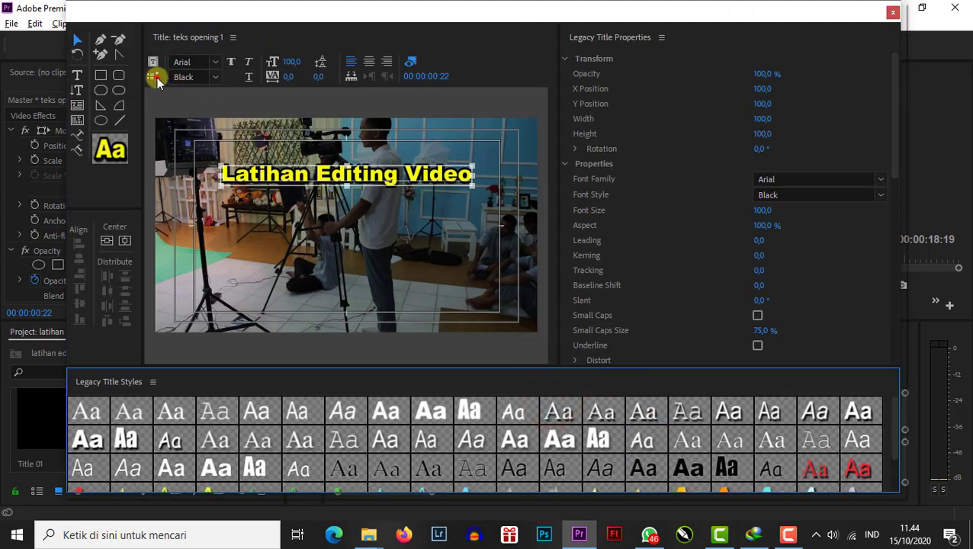
left_click(155, 77)
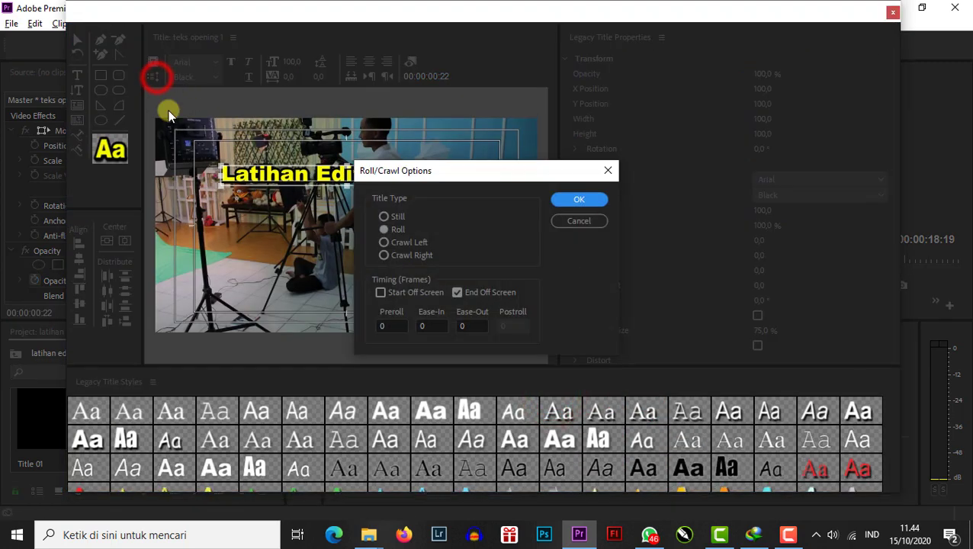
left_click(380, 296)
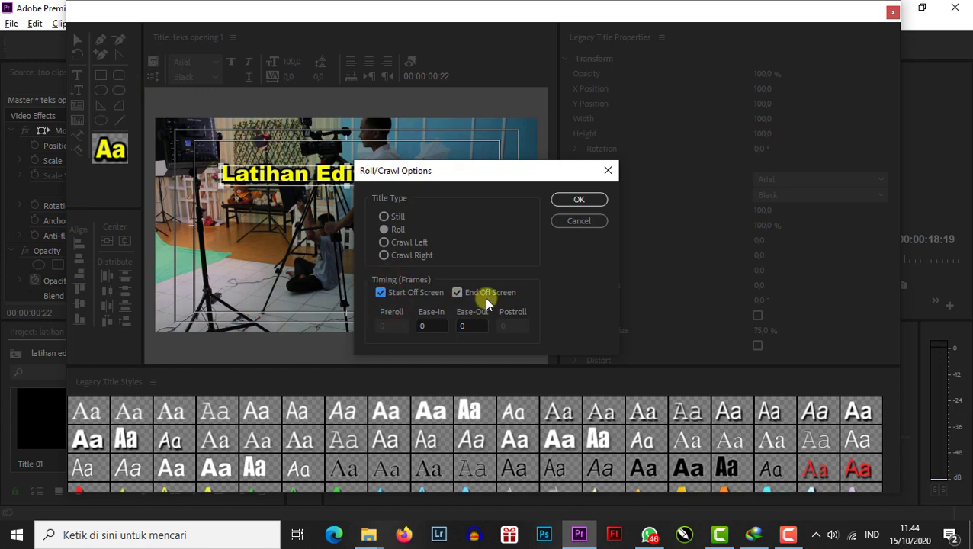
left_click(562, 201)
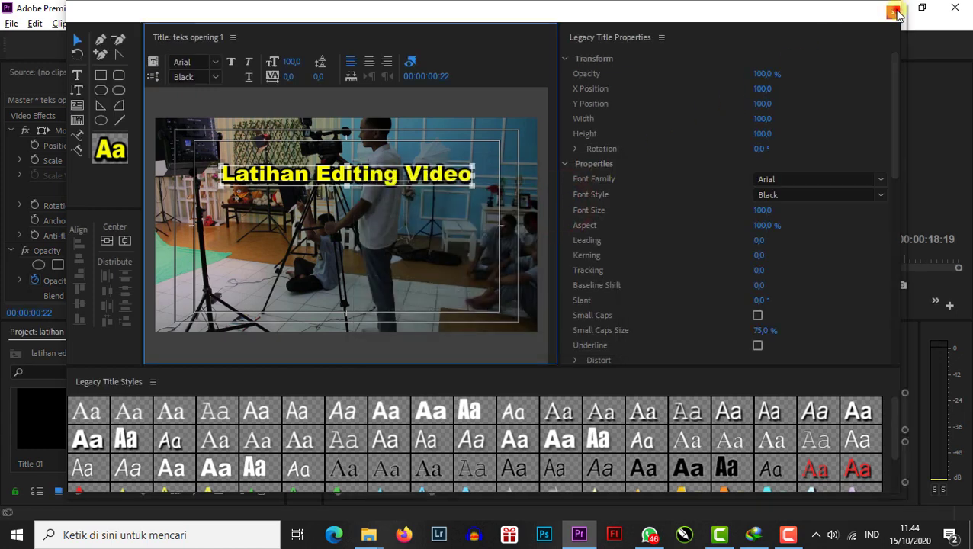
left_click(893, 12)
key("space")
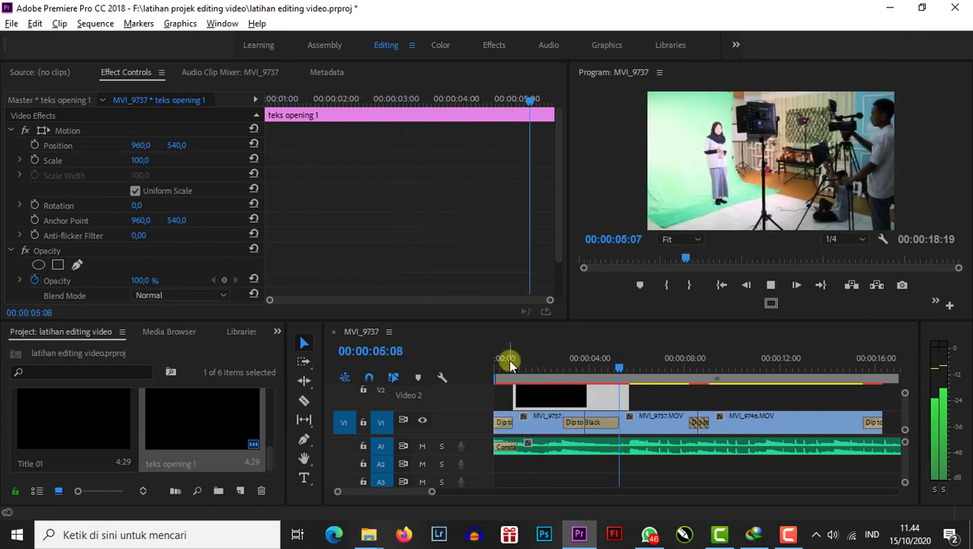
left_click_drag(508, 359, 569, 368)
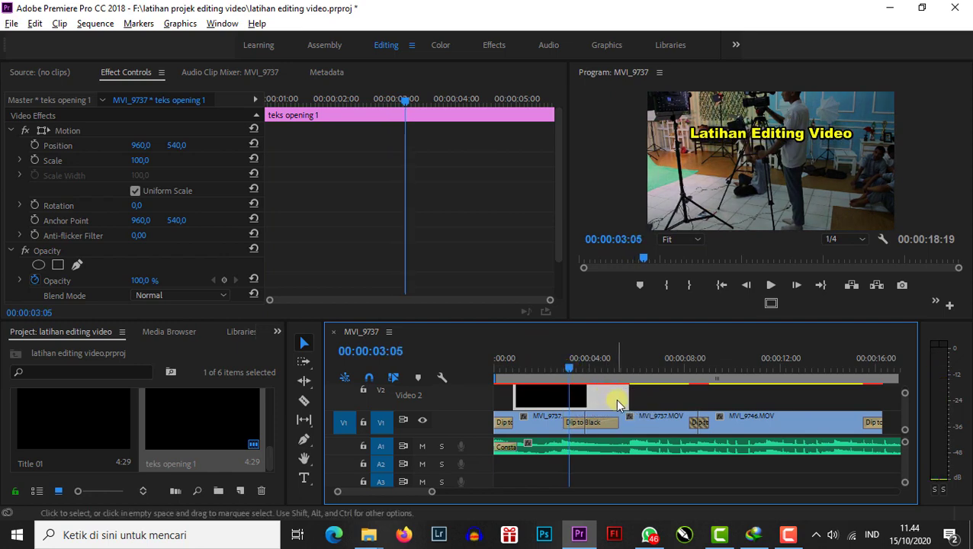
left_click_drag(569, 368, 611, 374)
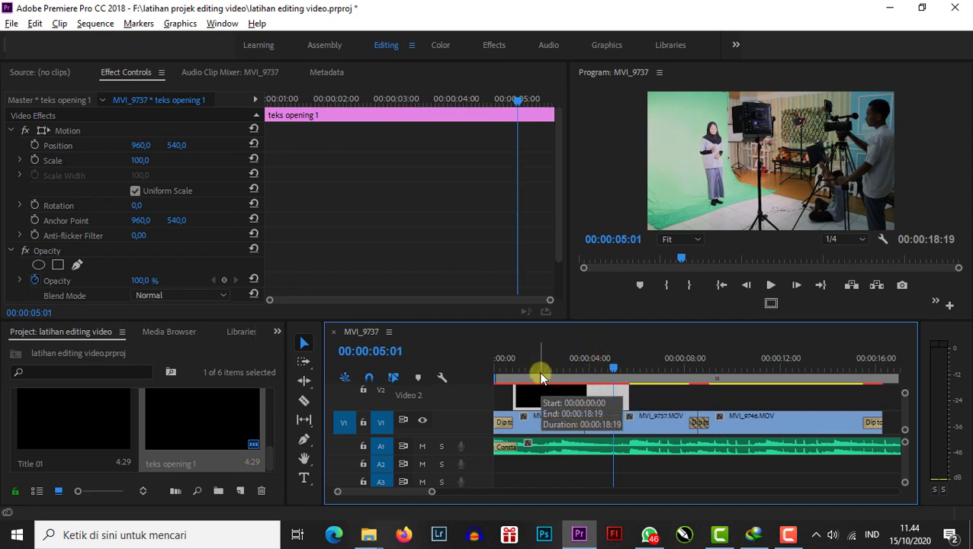
left_click_drag(614, 364, 532, 374)
Turn off End Off Screen for the teks opening 1 roll, keeping Start Off Screen, and preview the title to about five seconds.
left_click(559, 398)
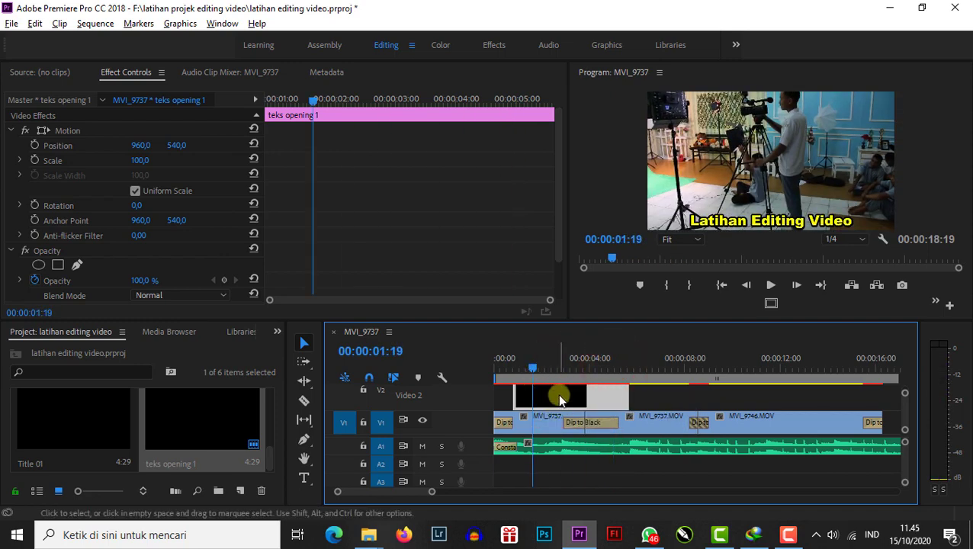
double_click(552, 404)
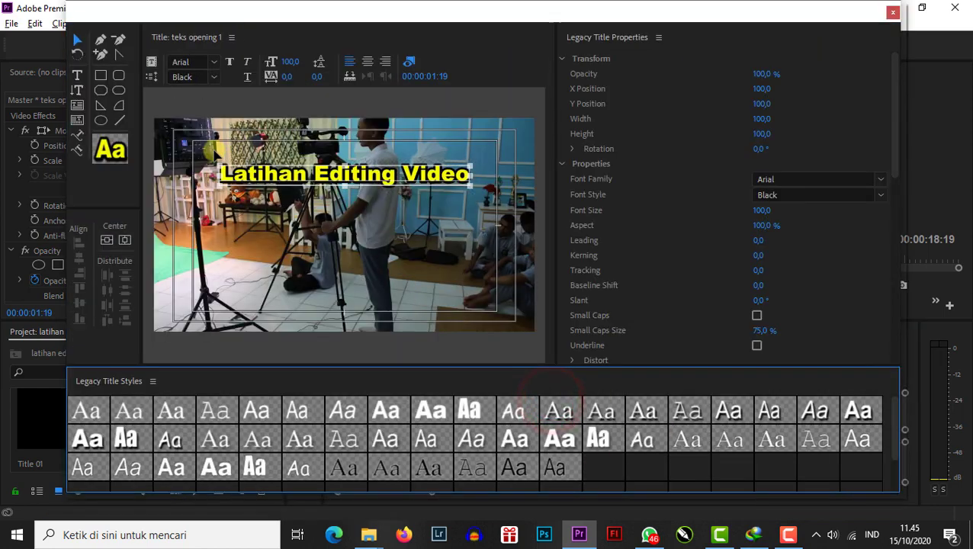
left_click(145, 79)
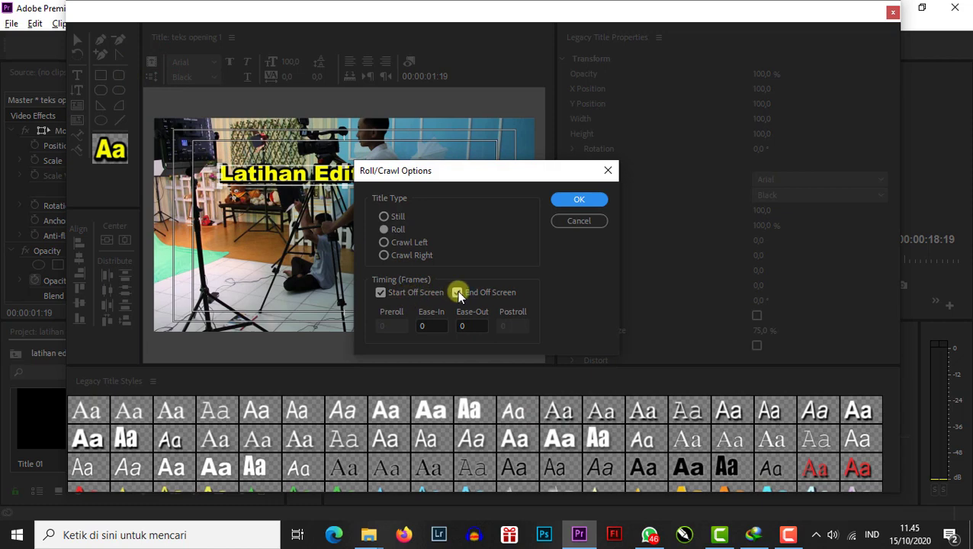
left_click(457, 292)
left_click(577, 200)
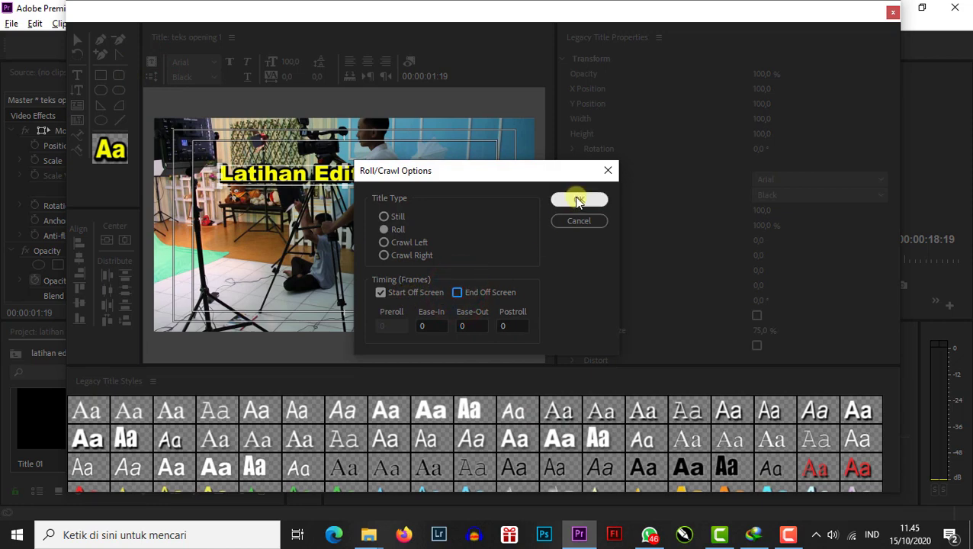
left_click(892, 12)
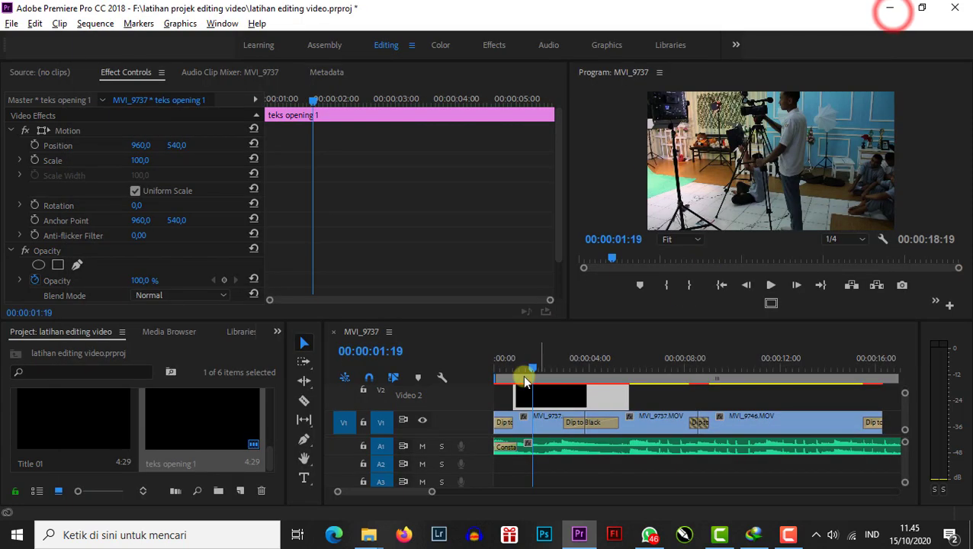
left_click_drag(526, 367, 613, 364)
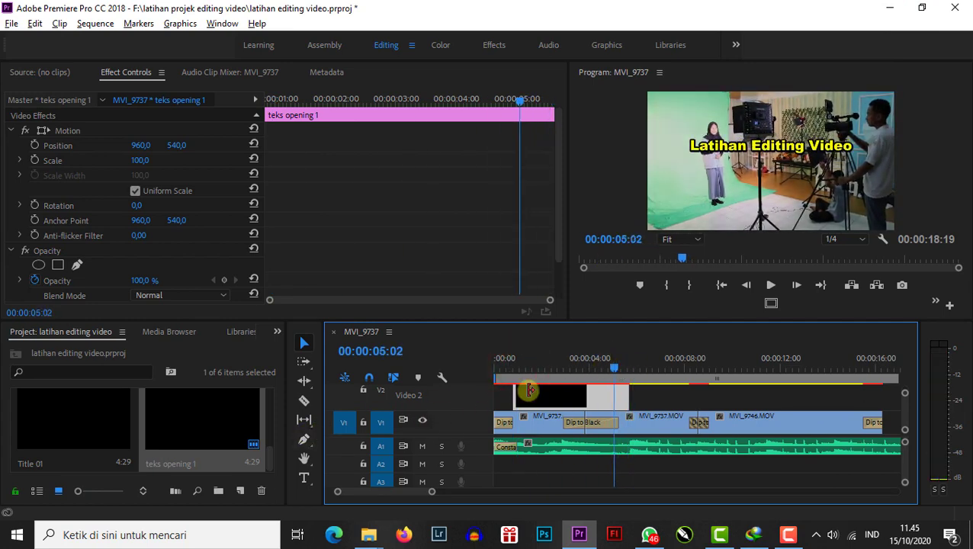
Duplicate the teks opening 1 title and place the copy on Video 2 directly after the original clip, checking where its text appears.
left_click(268, 456)
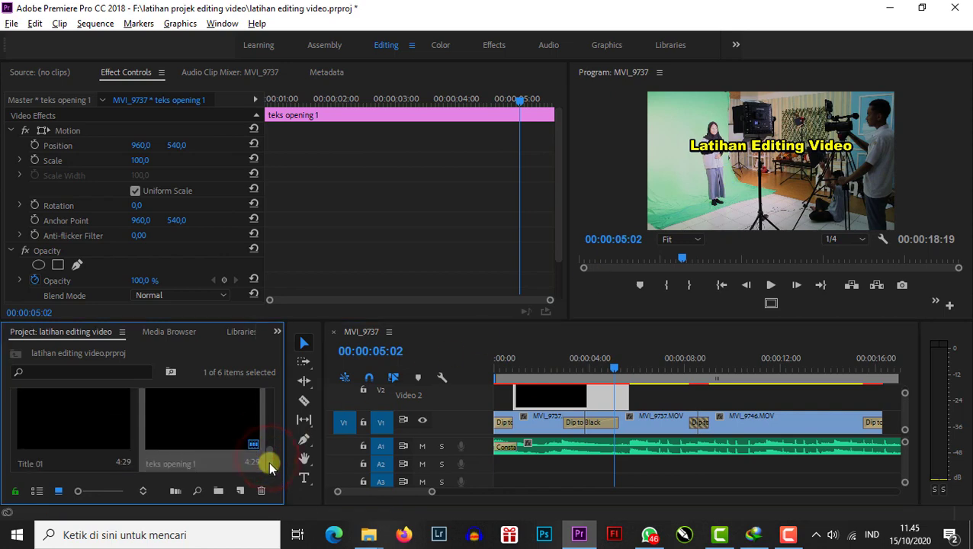
left_click(210, 429)
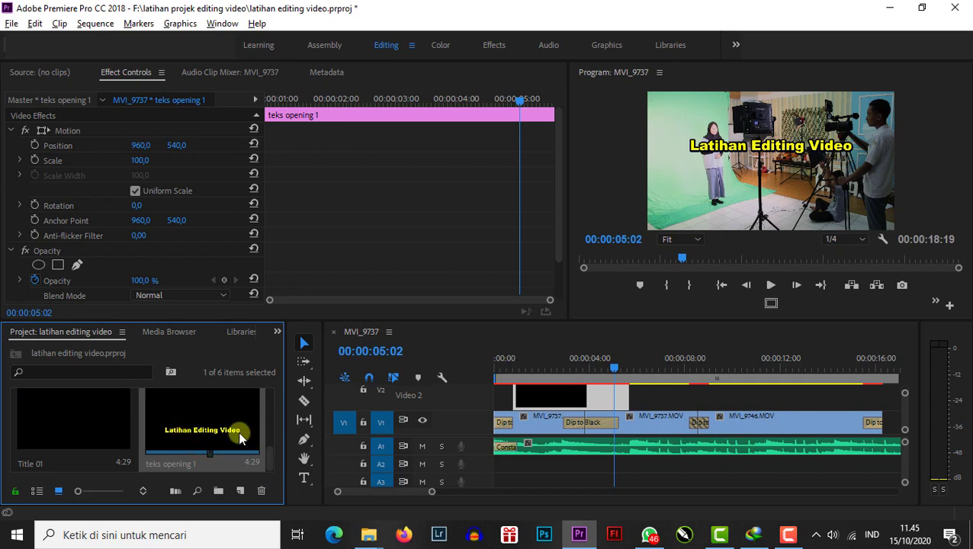
right_click(192, 421)
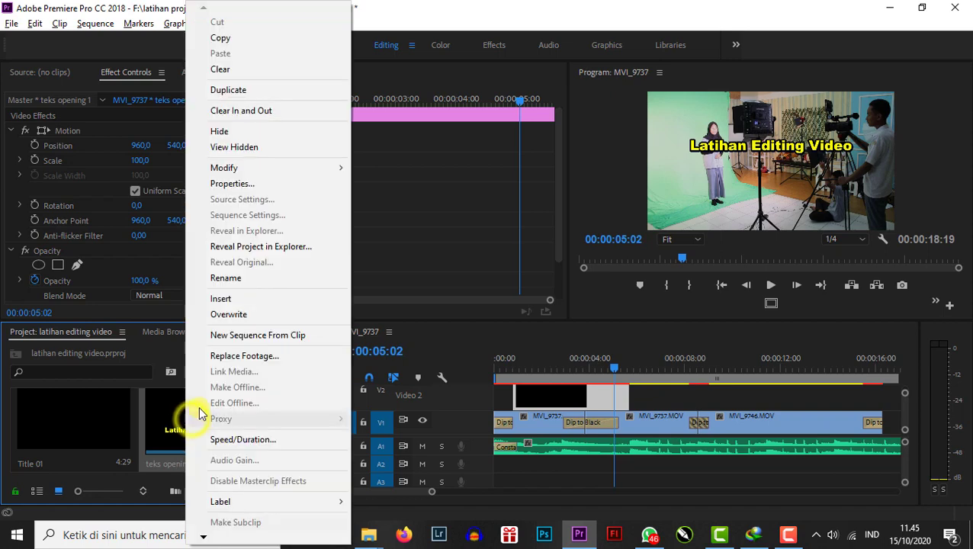
left_click(263, 92)
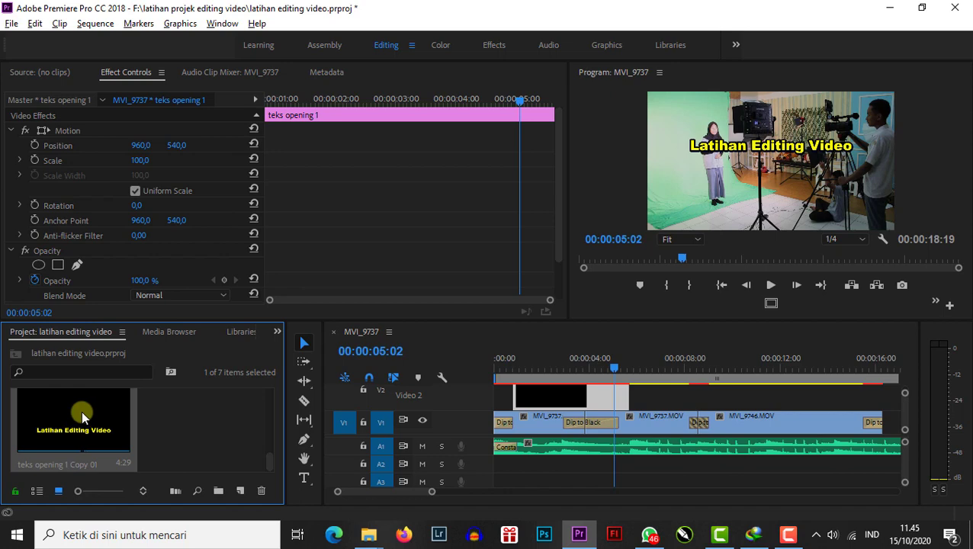
left_click_drag(81, 410, 636, 402)
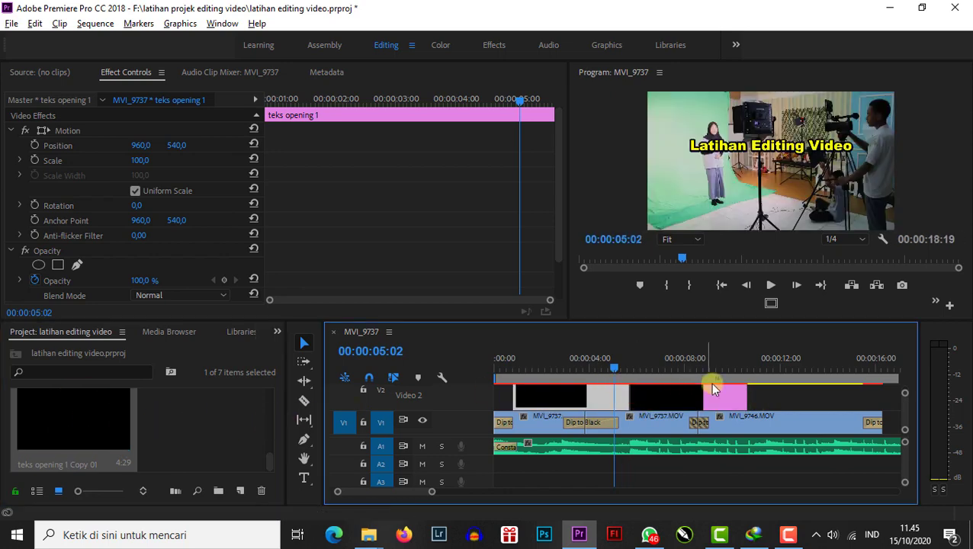
mouse_move(615, 368)
left_mouse_down()
mouse_move(536, 389)
mouse_move(575, 374)
mouse_move(698, 378)
mouse_move(608, 384)
mouse_move(658, 388)
left_mouse_up()
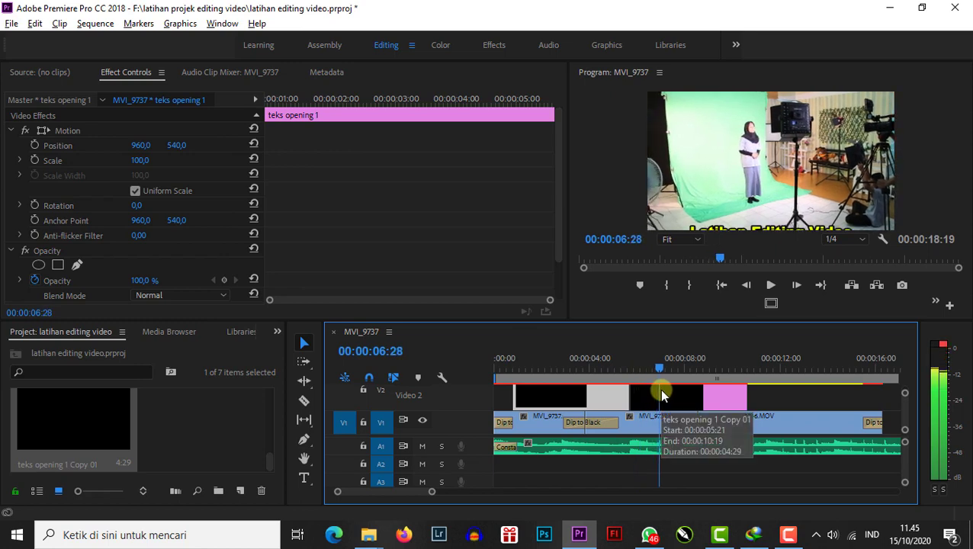
left_click(680, 391)
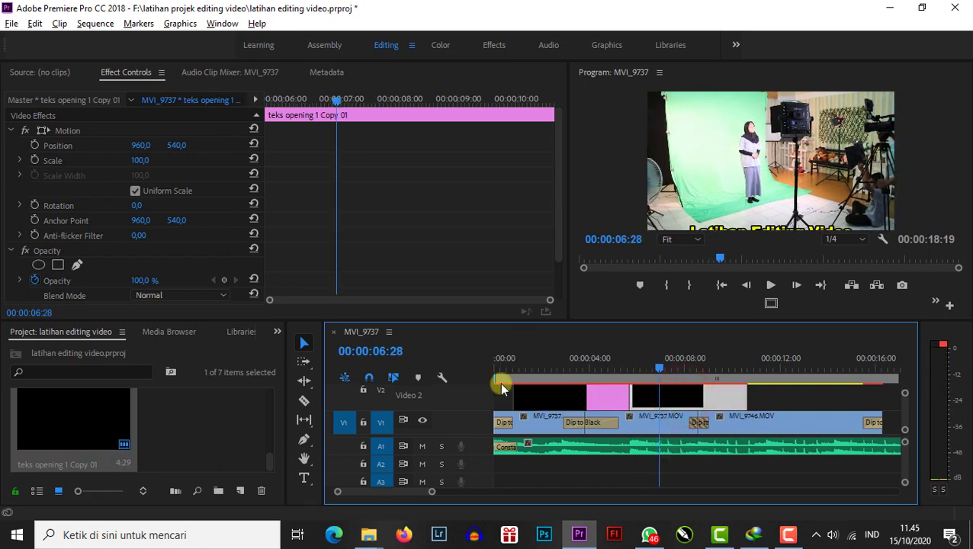
Change the teks opening 1 Copy 01 title from a roll to a Still title type.
double_click(684, 394)
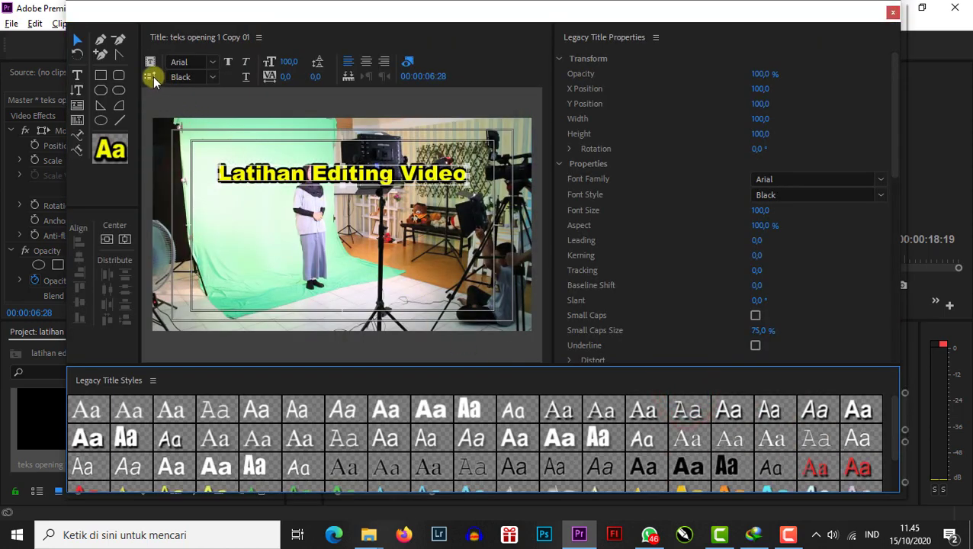
left_click(152, 76)
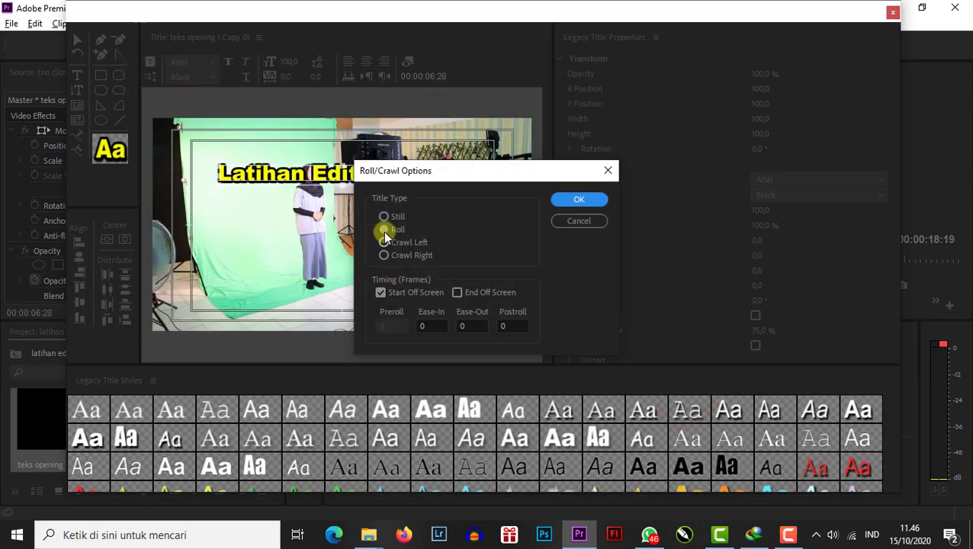
left_click(382, 217)
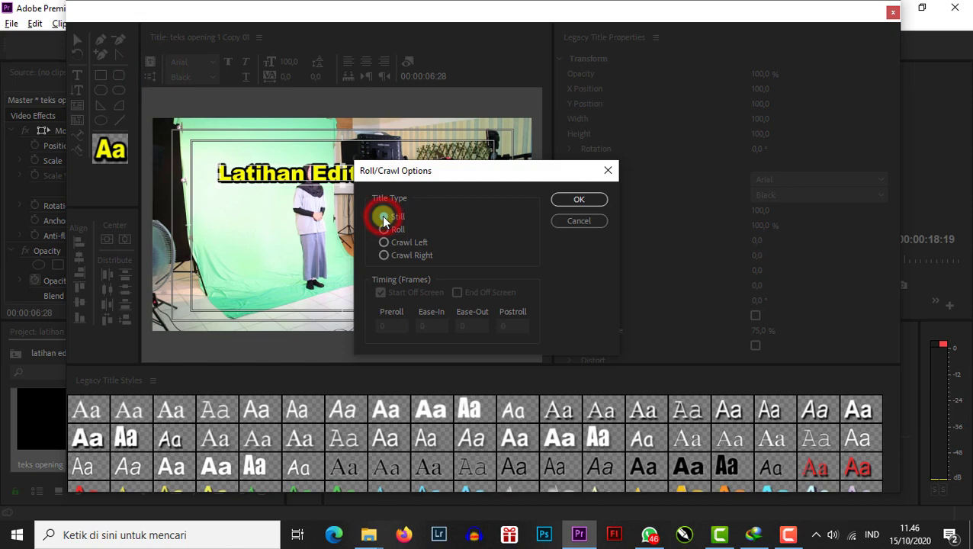
left_click(579, 200)
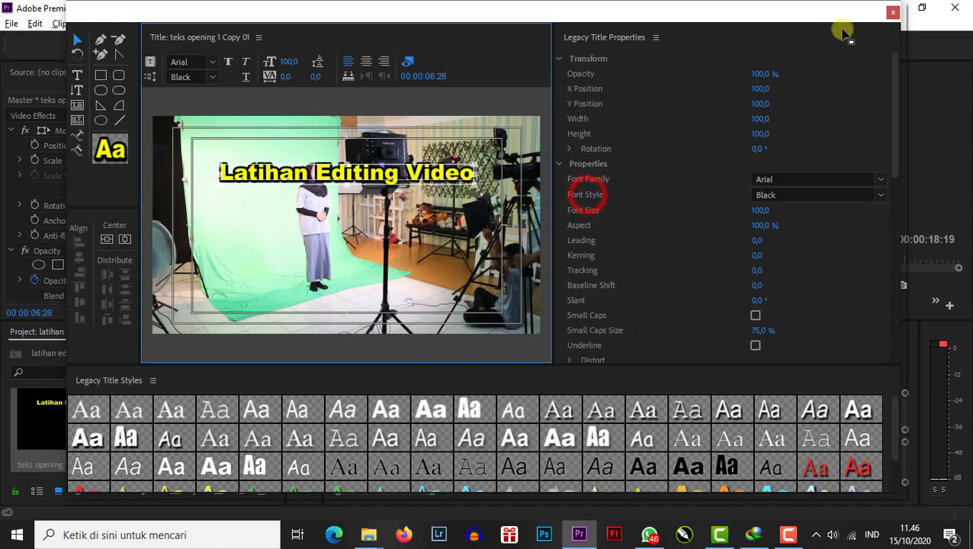
left_click(892, 12)
Play the sequence from the start of the first title clip to about 11 seconds to check the roll-to-still transition.
left_click(568, 364)
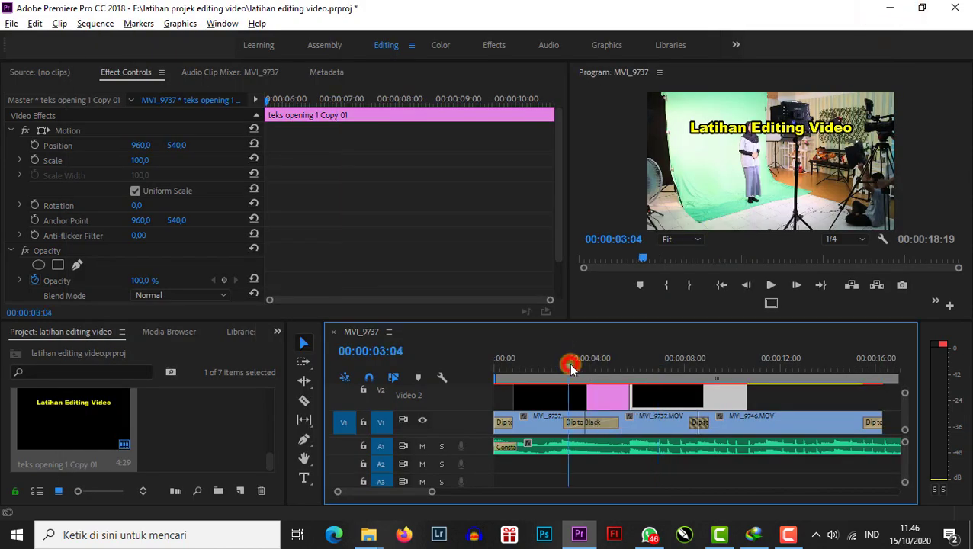
left_click(514, 363)
key("space")
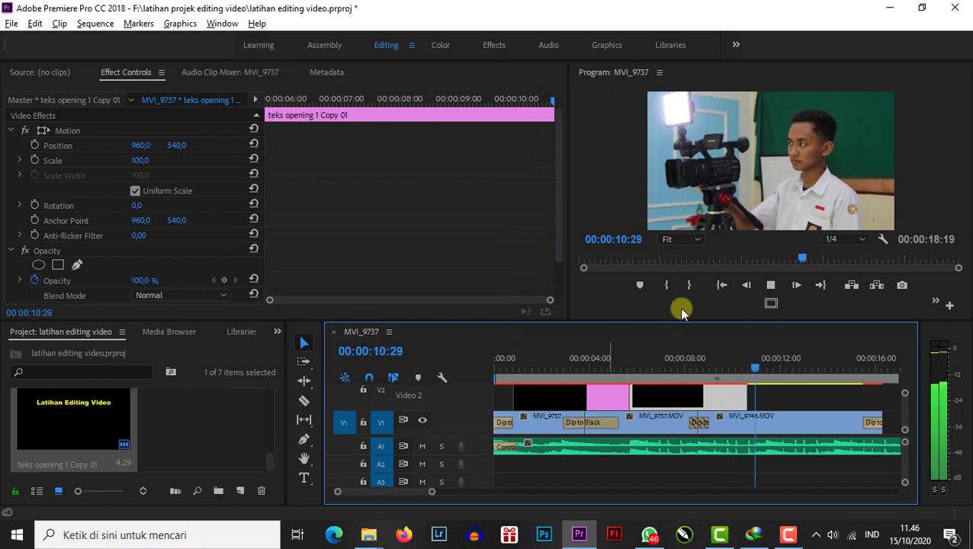
key("space")
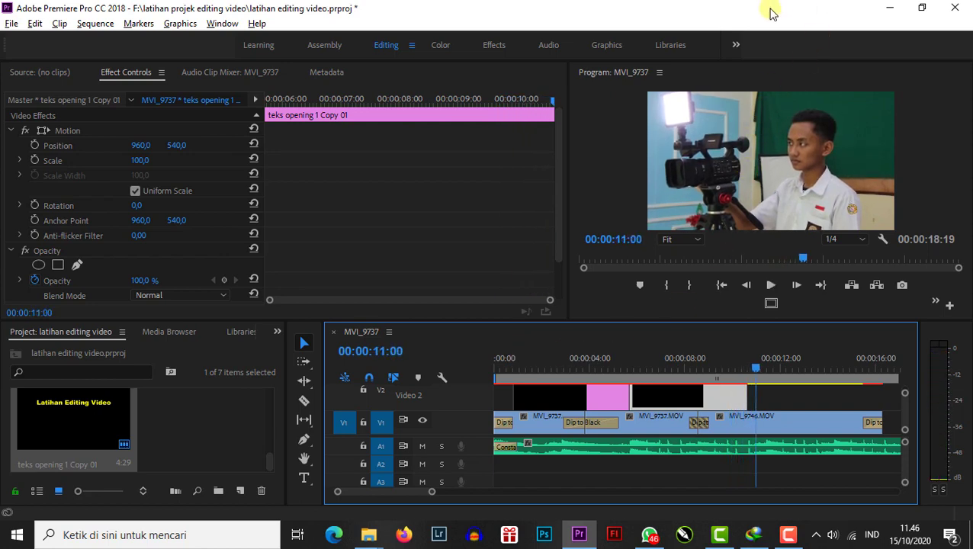
Duplicate the teks opening 1 Copy 01 title and place the copy on Video 2 directly after the second title clip.
left_click(80, 422)
right_click(79, 421)
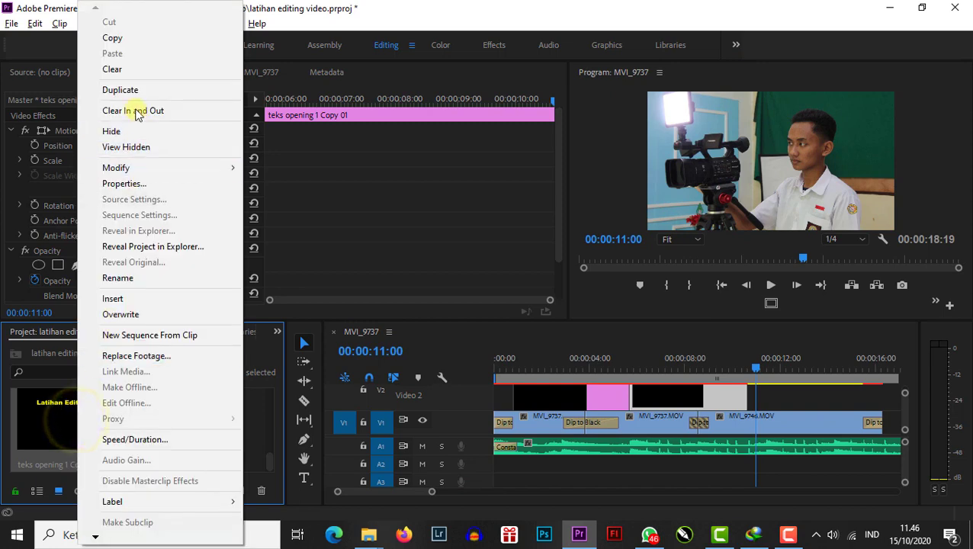
left_click(134, 89)
left_click_drag(186, 423, 793, 402)
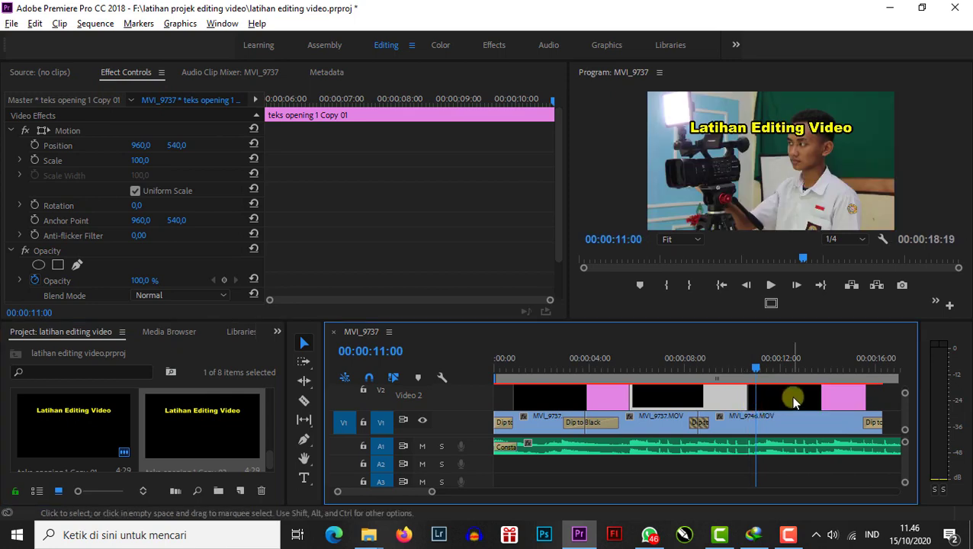
Make teks opening 1 Copy 02 a Roll with Start Off Screen off and End Off Screen on, and preview the sequence.
left_click(760, 365)
left_click(785, 398)
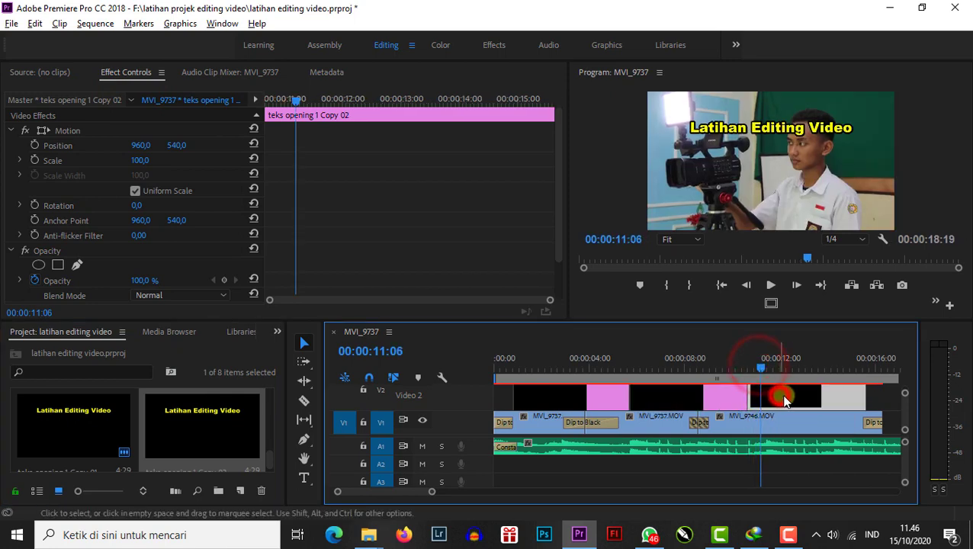
double_click(785, 397)
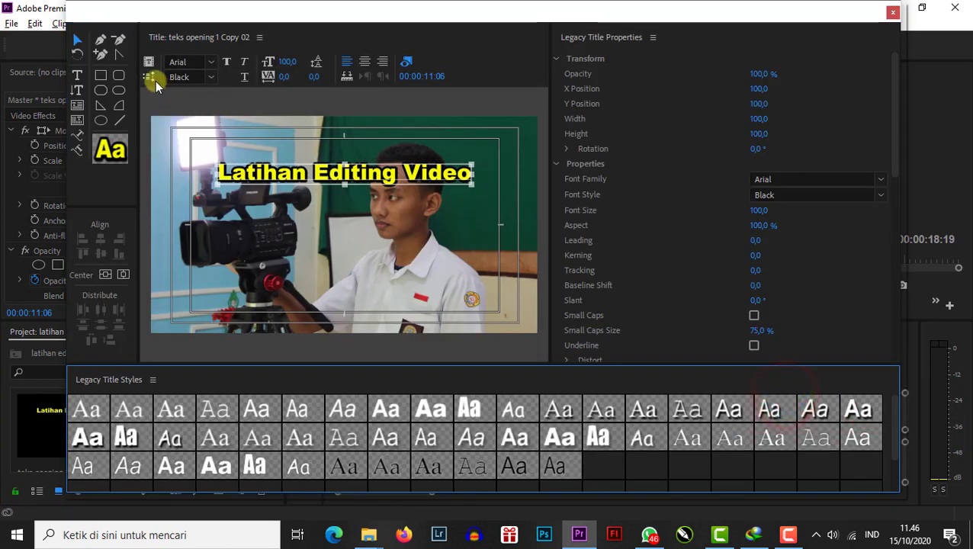
left_click(152, 75)
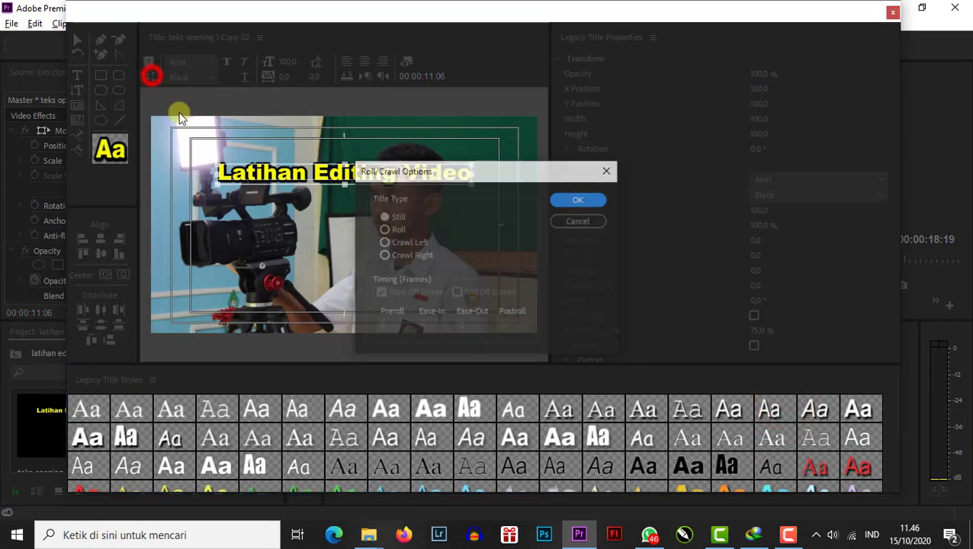
left_click(385, 229)
left_click(381, 293)
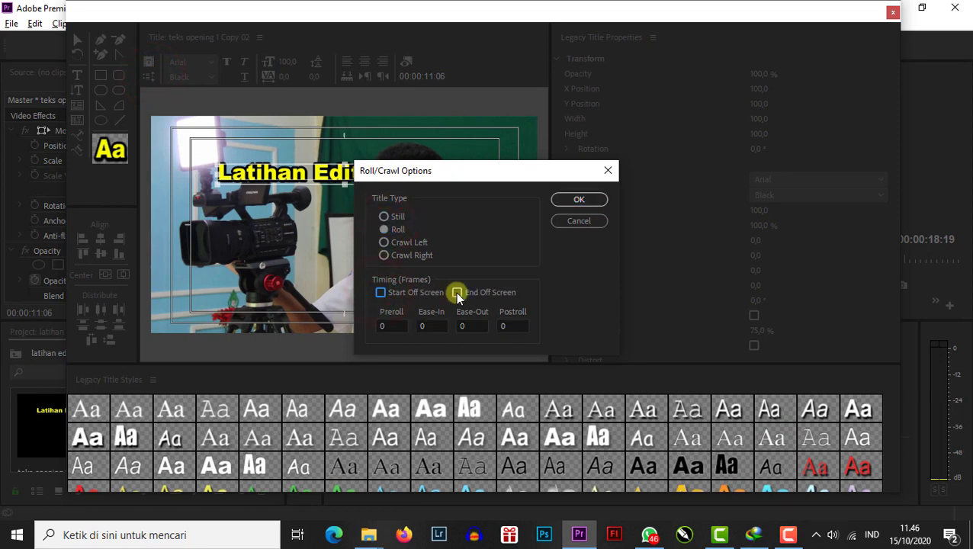
left_click(579, 200)
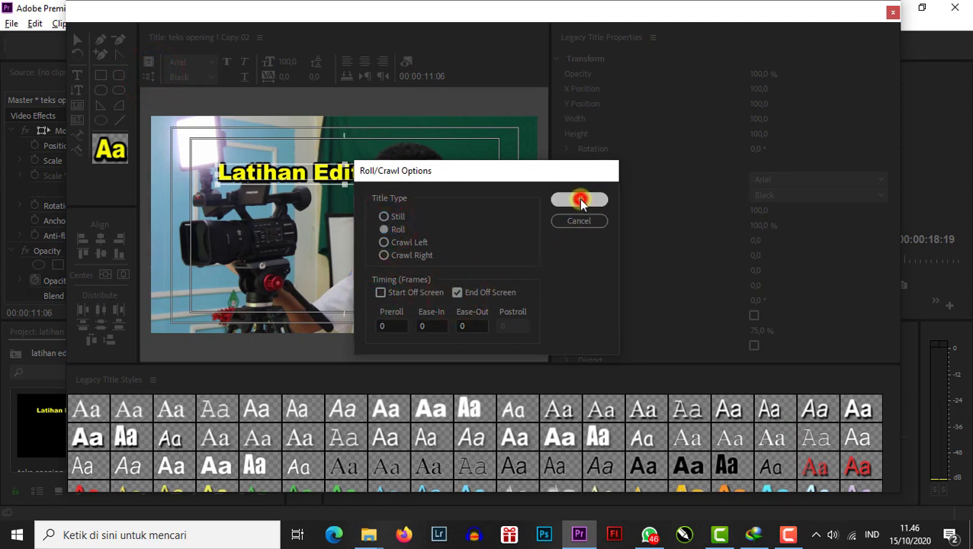
left_click(892, 13)
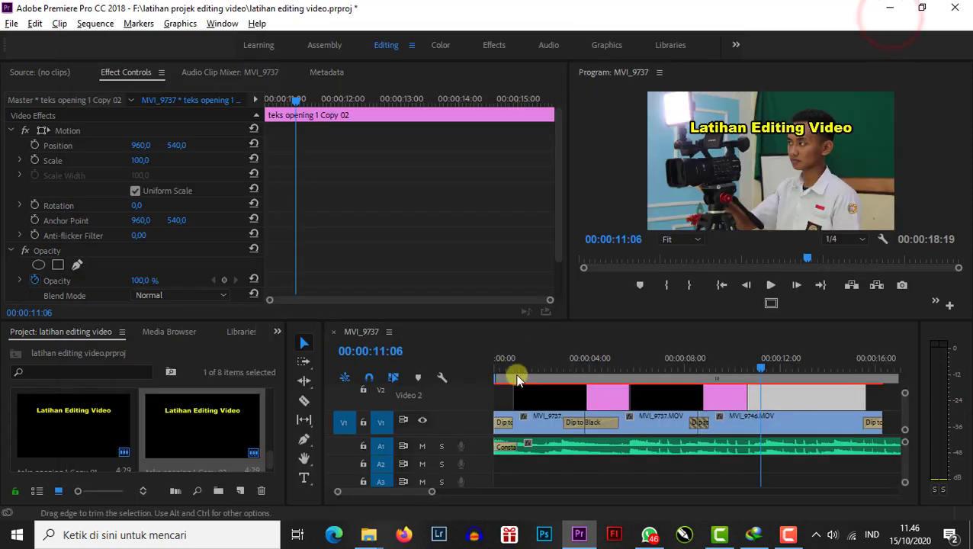
left_click(508, 364)
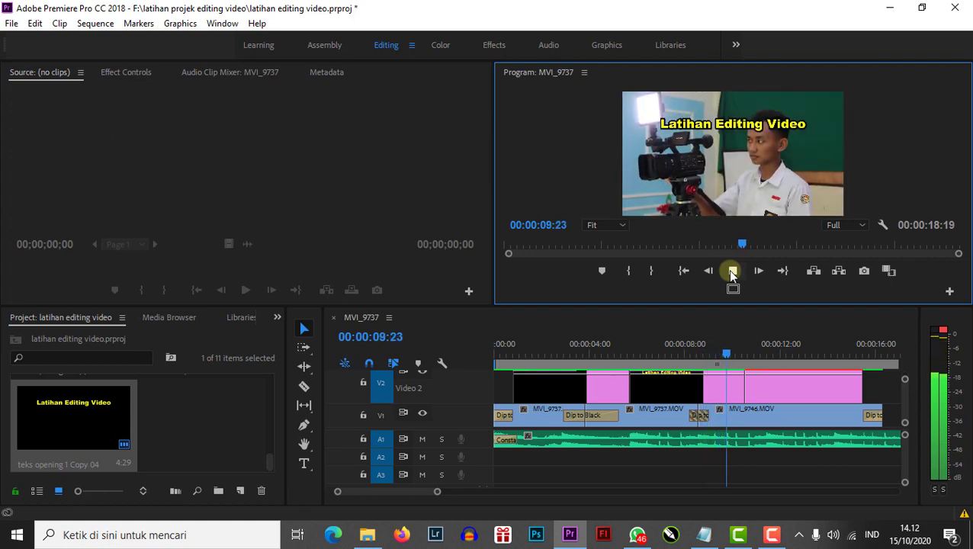
left_click(732, 272)
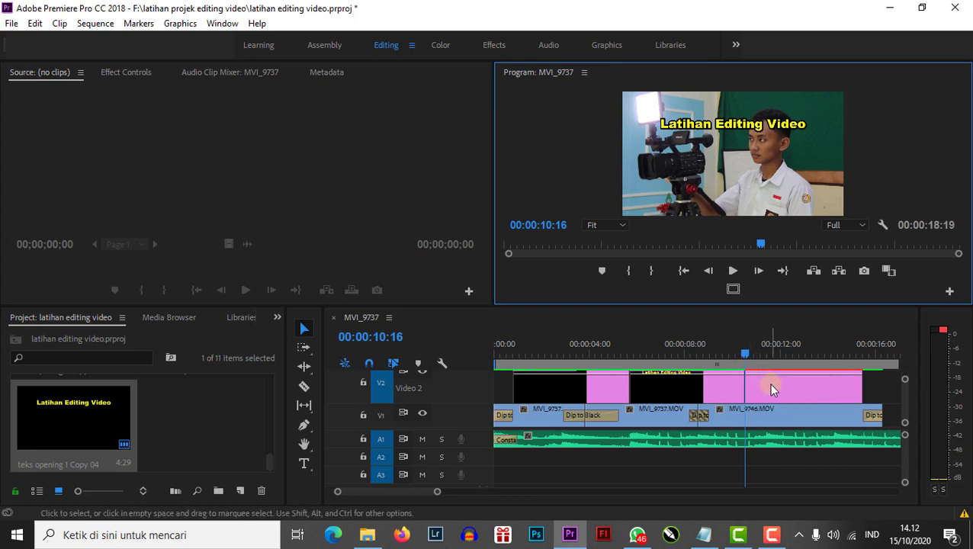
Delete the third title clip from Video 2 and save the project.
left_click(772, 389)
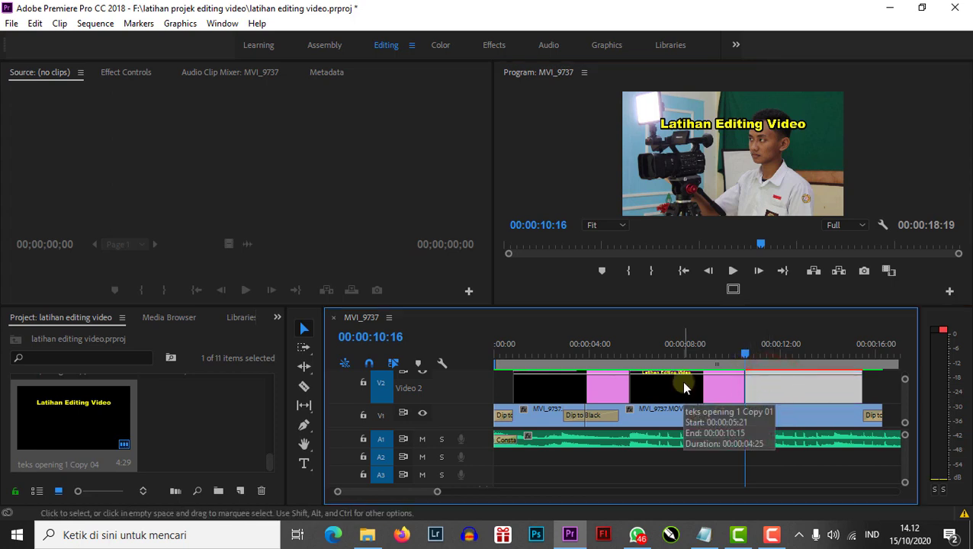
key("Delete")
key("ctrl+s")
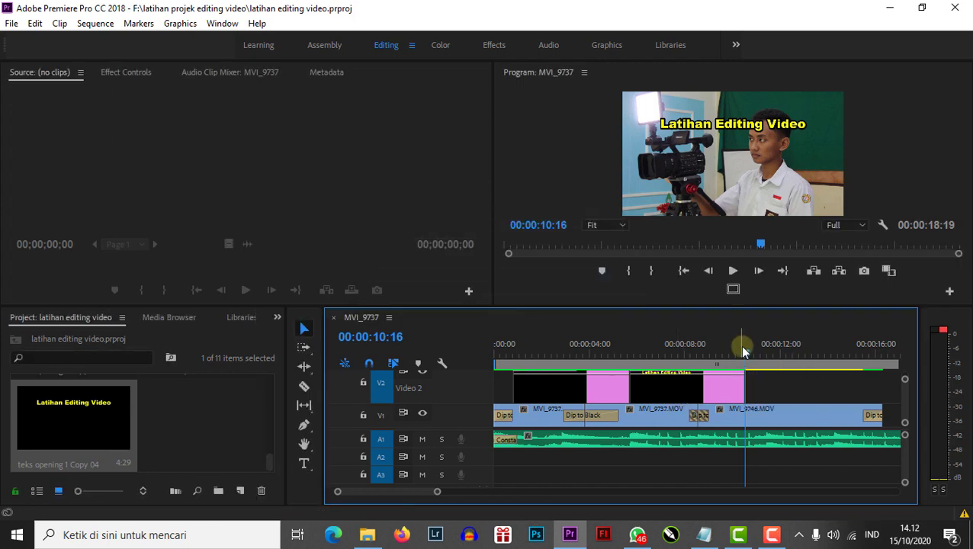
Trim the end of the second title clip on Video 2 back to just before the 8-second mark.
left_click_drag(742, 349, 638, 358)
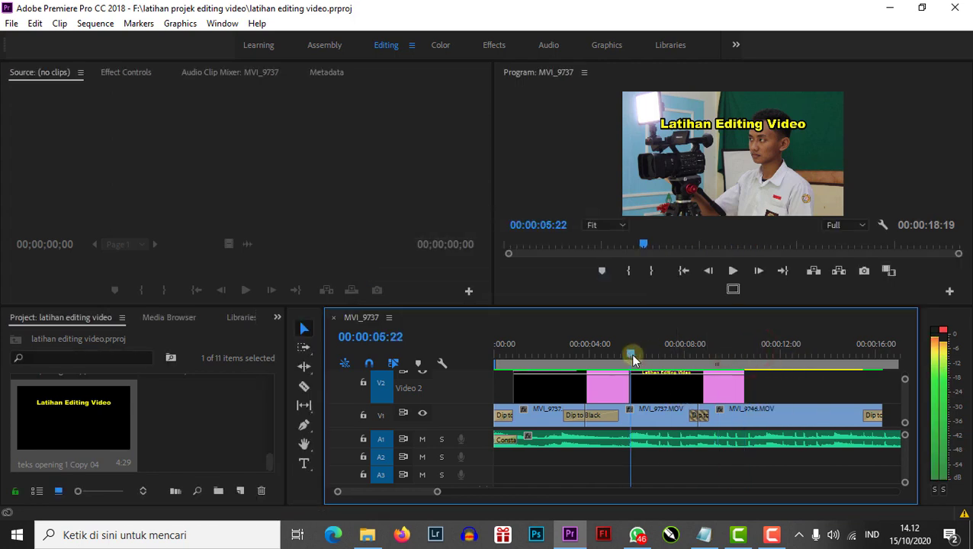
left_click(277, 317)
left_click(297, 397)
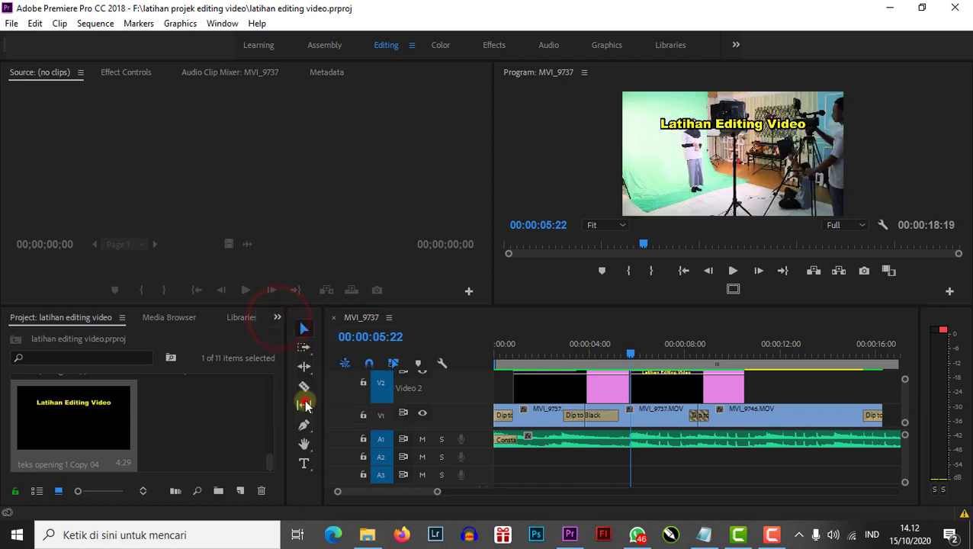
left_click(693, 385)
left_click_drag(749, 389, 678, 388)
Browse the Video Transitions effects and expand the Dissolve group.
left_click(11, 429)
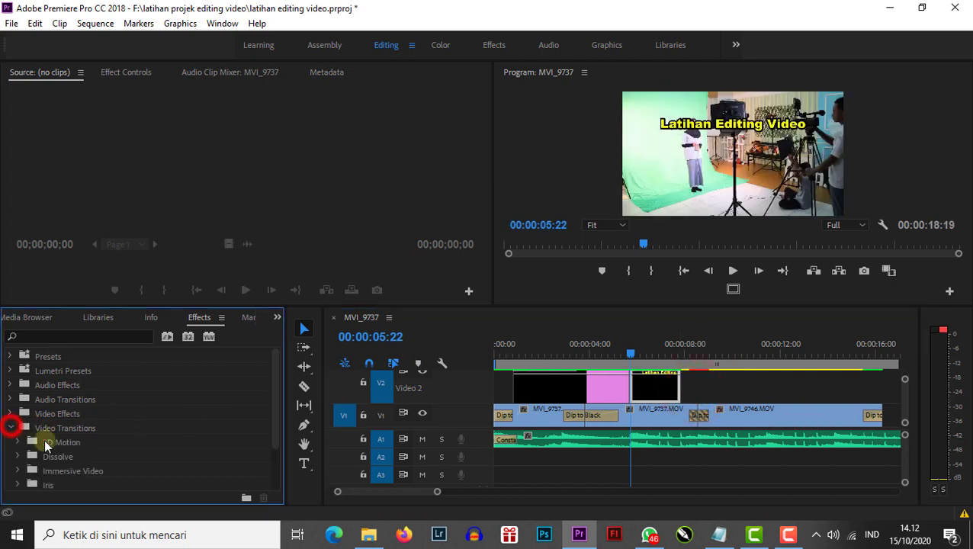
left_click_drag(276, 411, 276, 436)
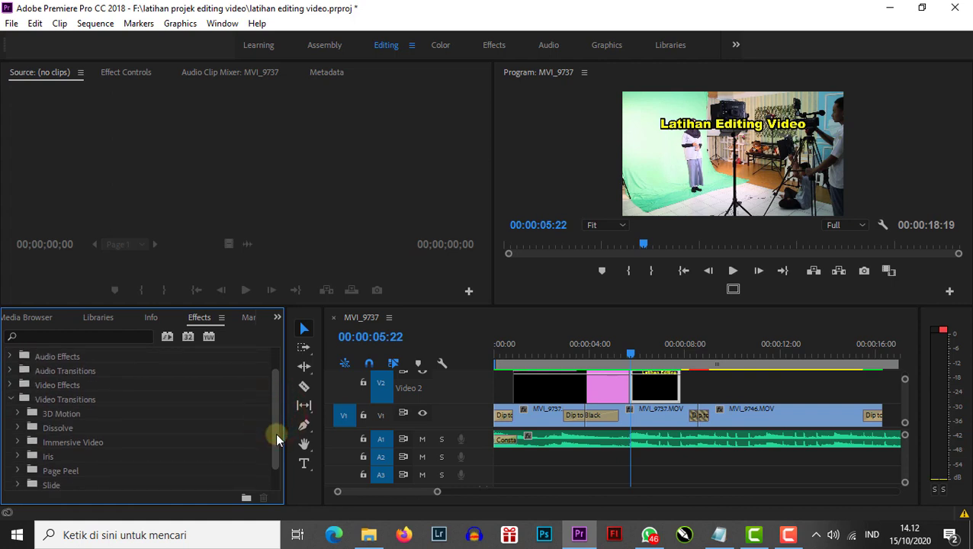
left_click_drag(275, 433, 275, 449)
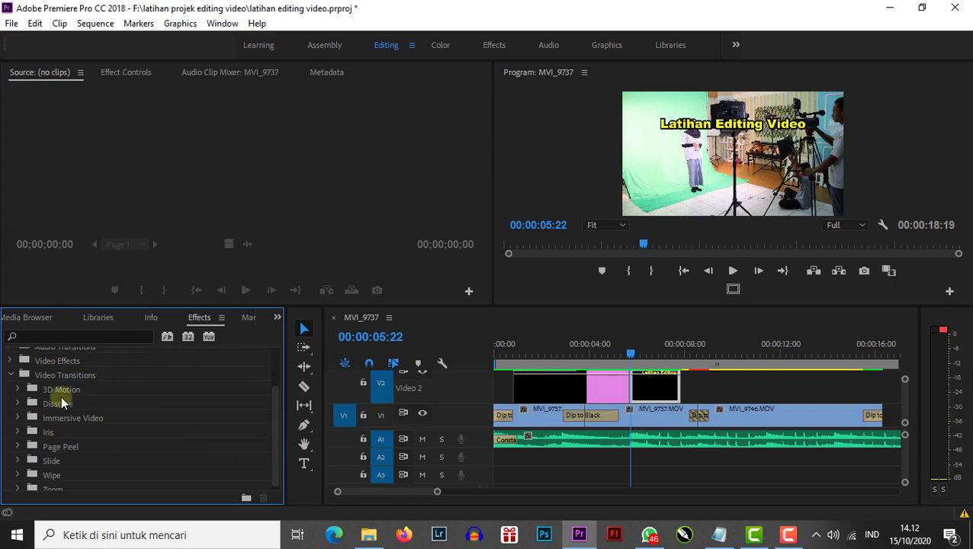
left_click(18, 404)
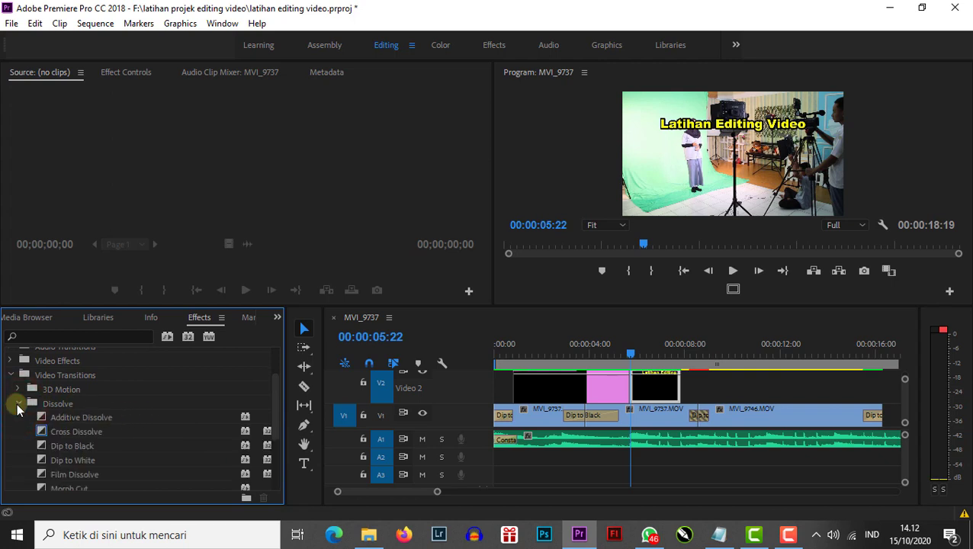
Play the sequence from just after the first title begins to past 8 seconds to check how the shortened title ends.
left_click(525, 355)
key("space")
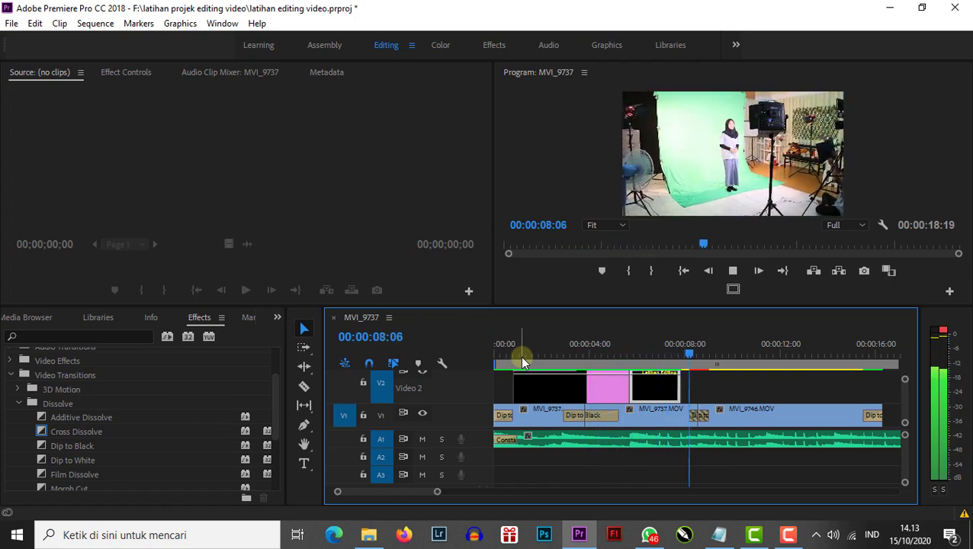
key("space")
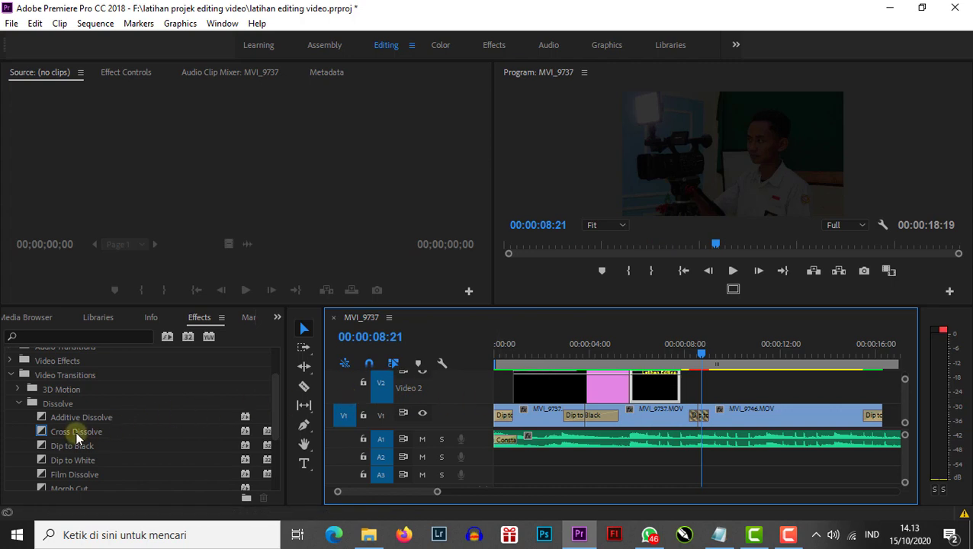
Apply a Cross Dissolve transition to the end of the second title clip on Video 2.
left_click_drag(280, 401, 275, 394)
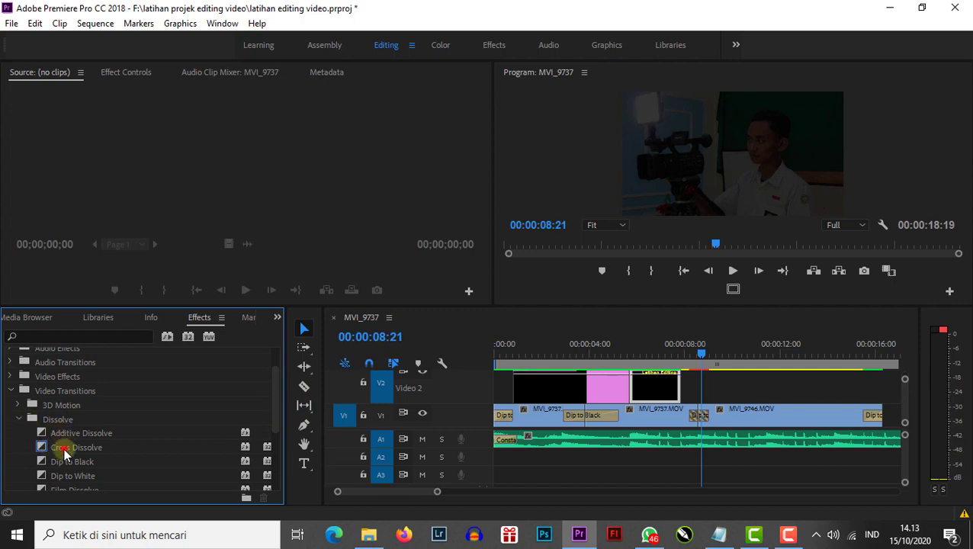
left_click(65, 455)
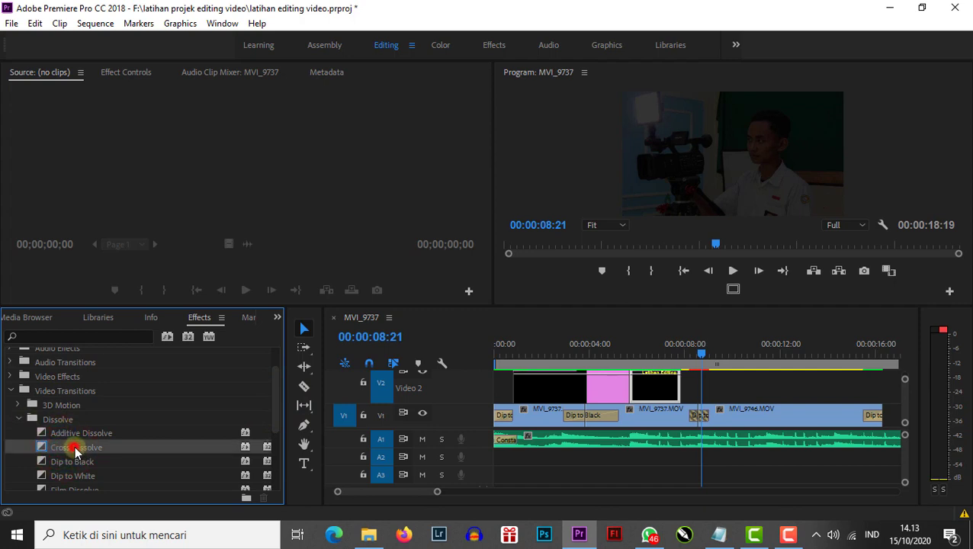
left_click_drag(476, 446, 680, 395)
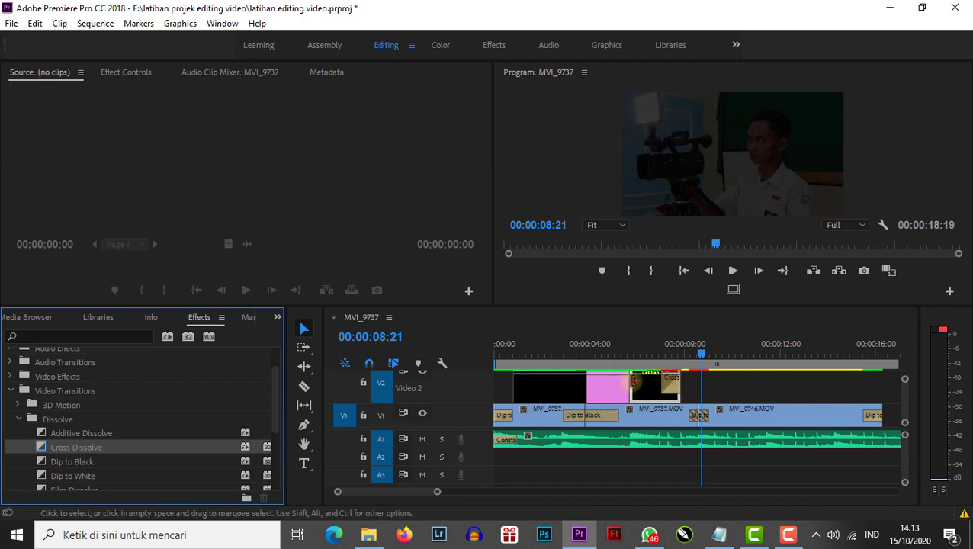
Play the sequence from about 3.5 to 11 seconds to check the second title's fade-out.
left_click(617, 354)
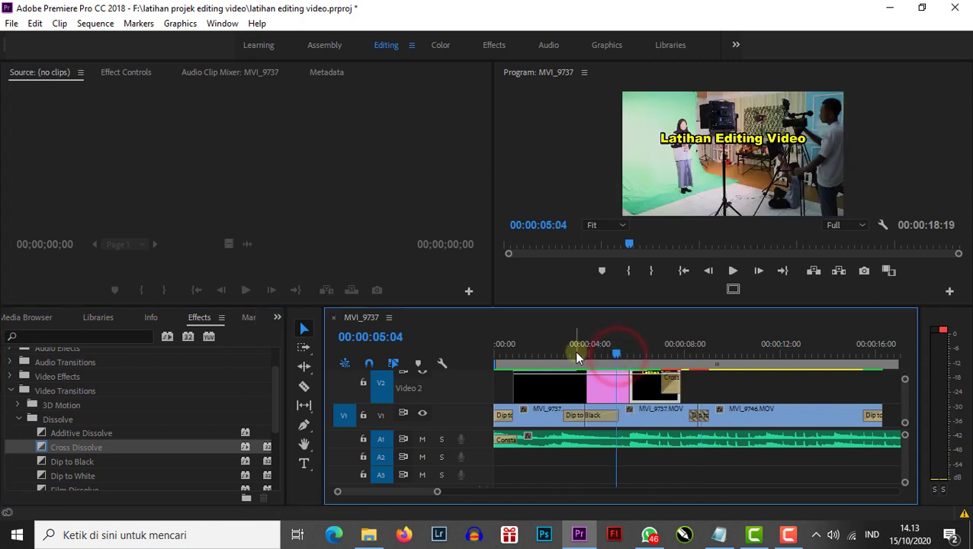
left_click(577, 355)
key("space")
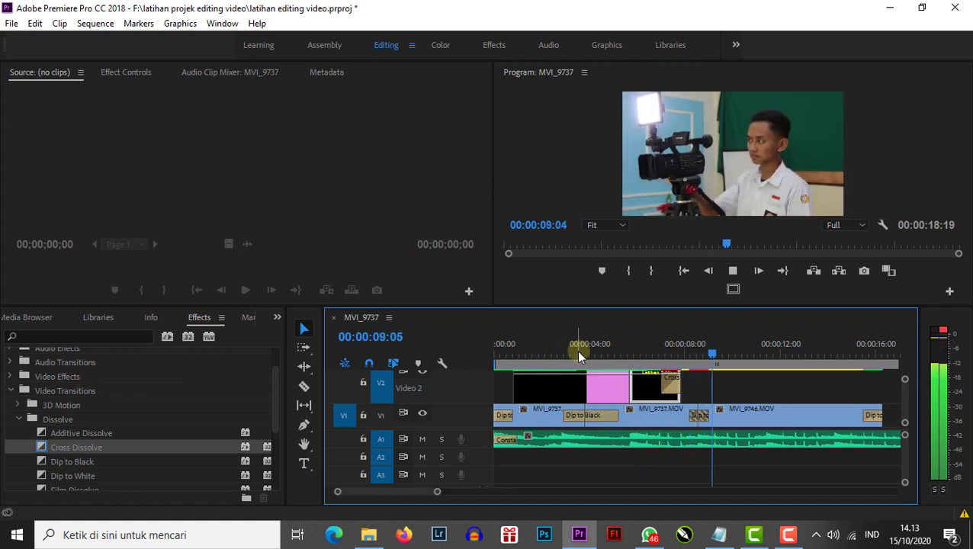
key("space")
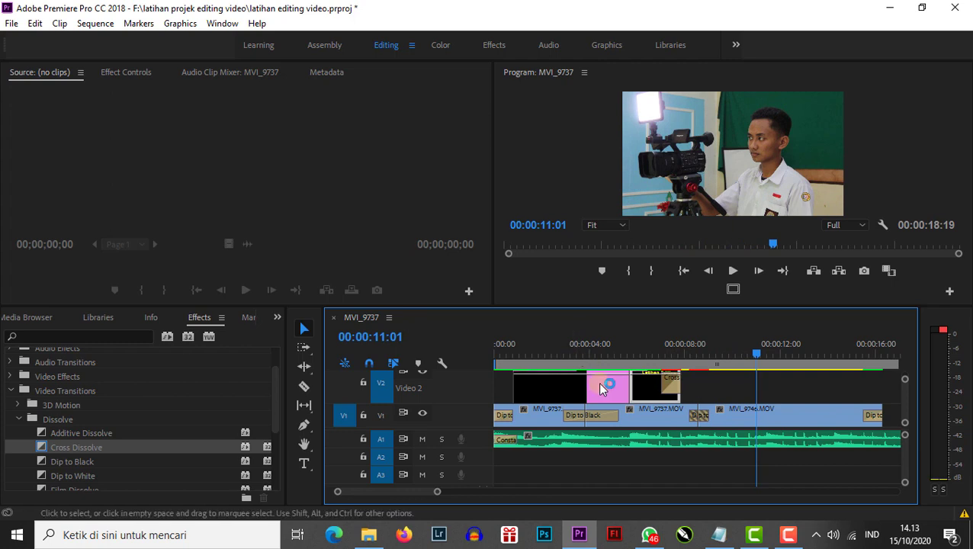
Set the first title clip on Video 2 to Crawl Left with Start Off Screen.
left_click(577, 351)
left_click(526, 352)
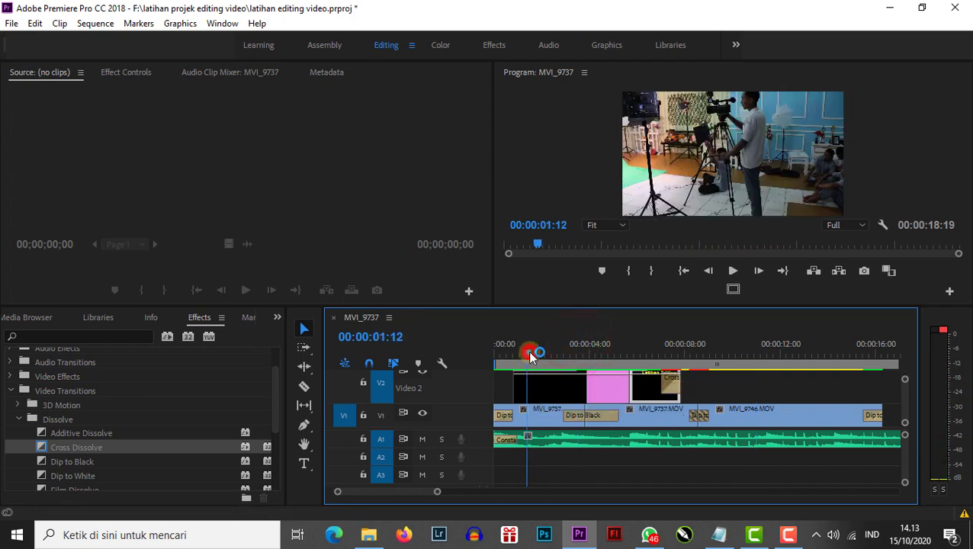
left_click(556, 389)
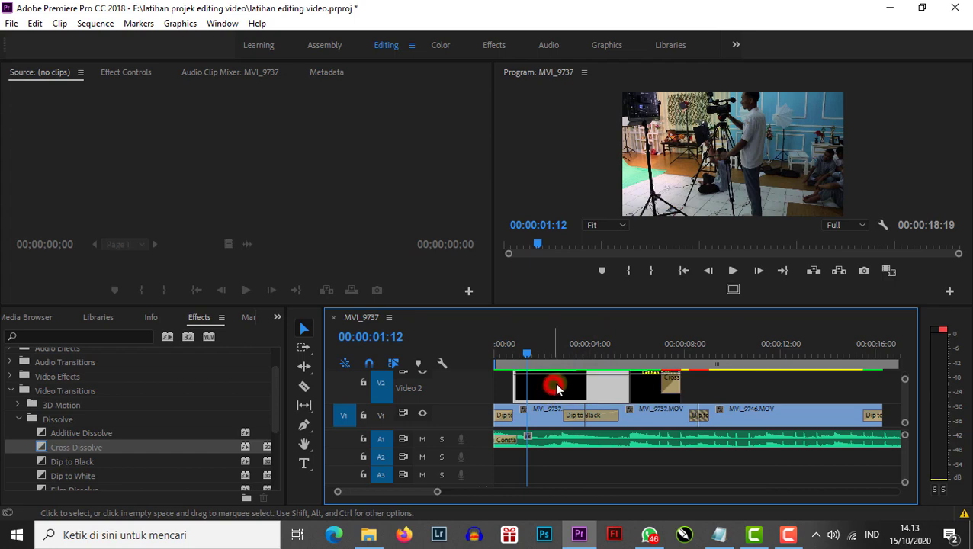
double_click(547, 382)
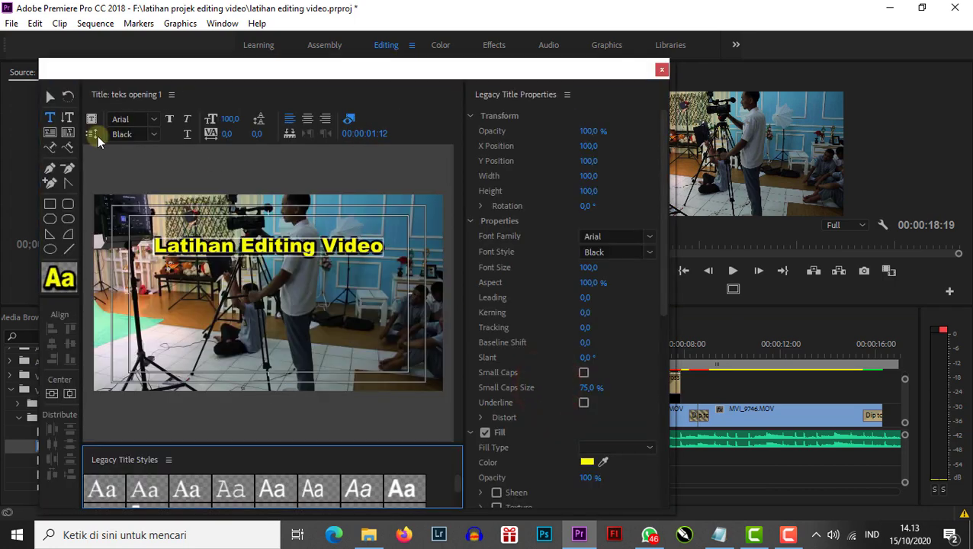
left_click(89, 135)
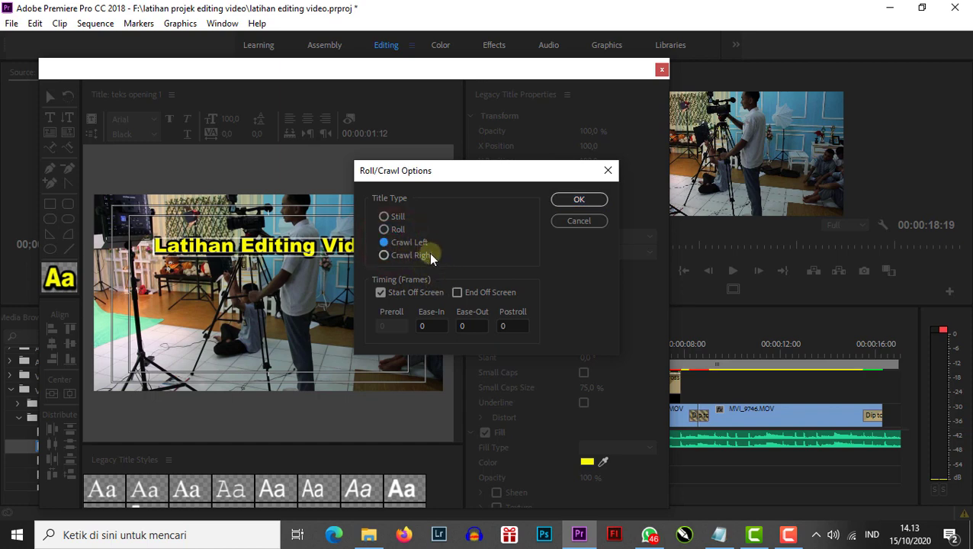
left_click(569, 205)
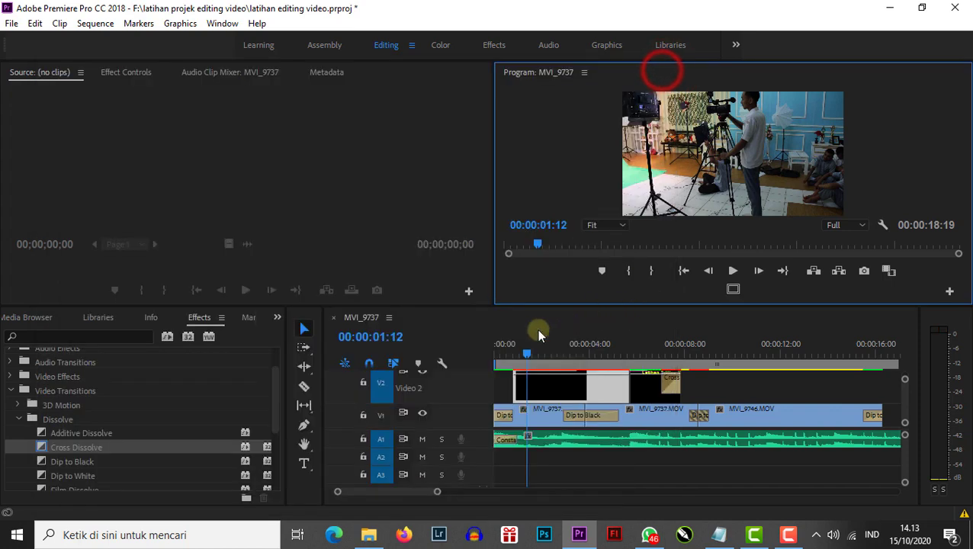
Play the sequence from before the first title to past 8 seconds to check its leftward crawl.
left_click(507, 356)
key("space")
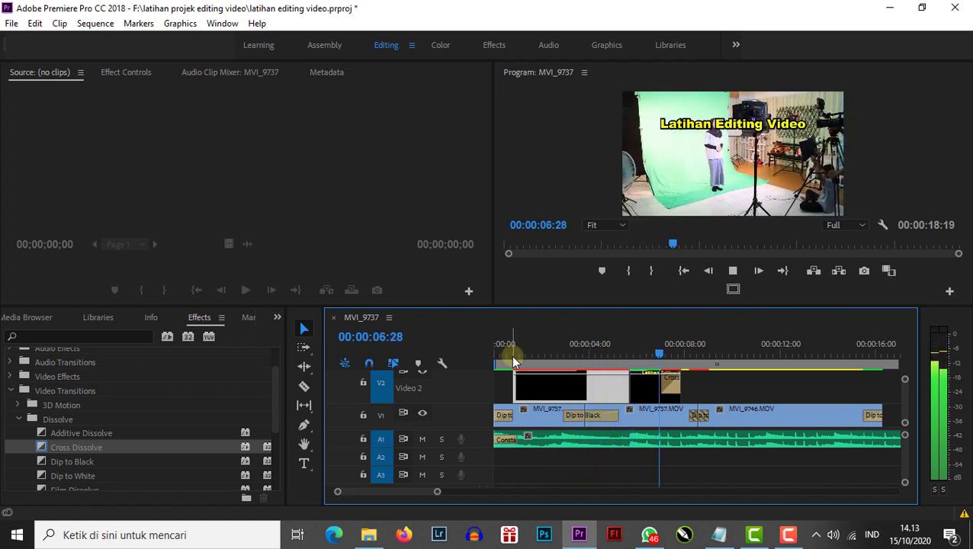
key("space")
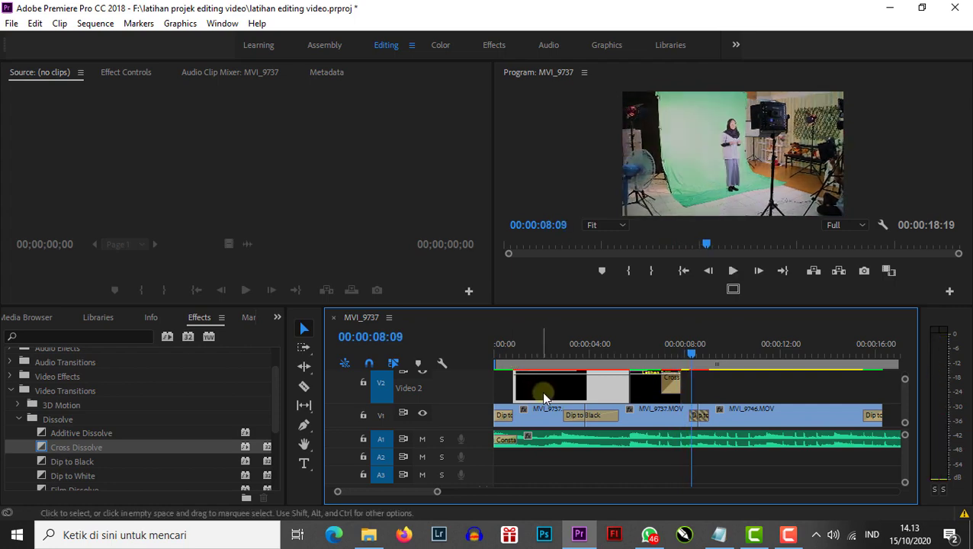
Change the first title clip's type to Crawl Right, keeping Start Off Screen enabled.
left_click(553, 336)
double_click(531, 385)
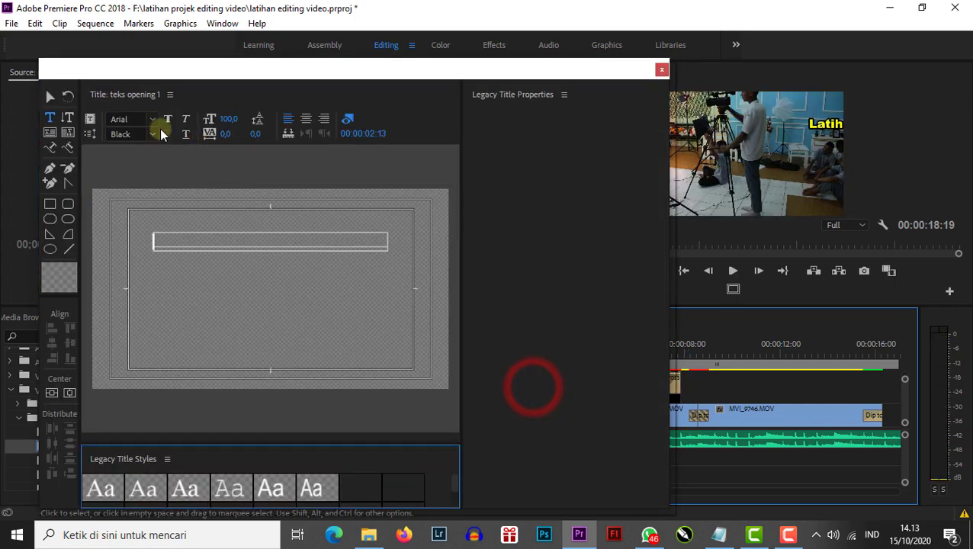
left_click(91, 136)
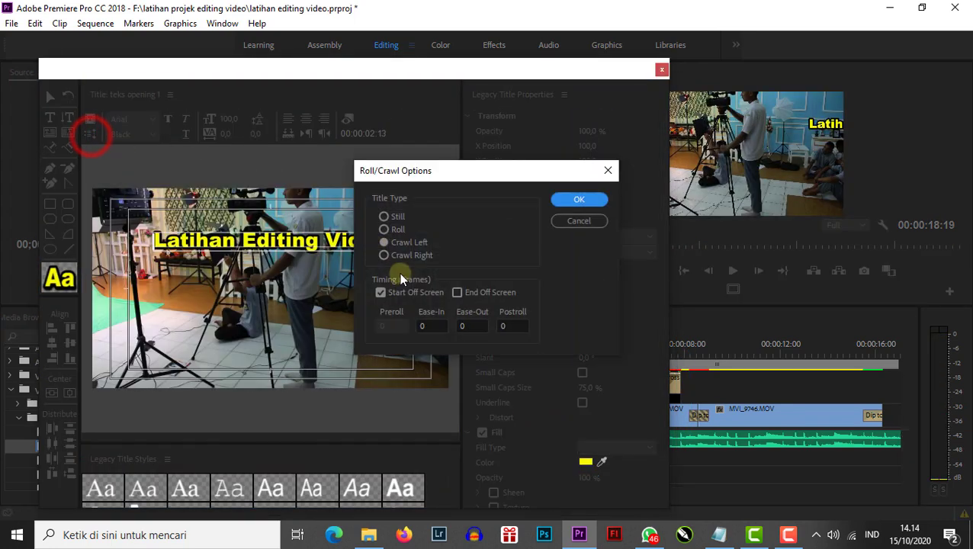
left_click(561, 199)
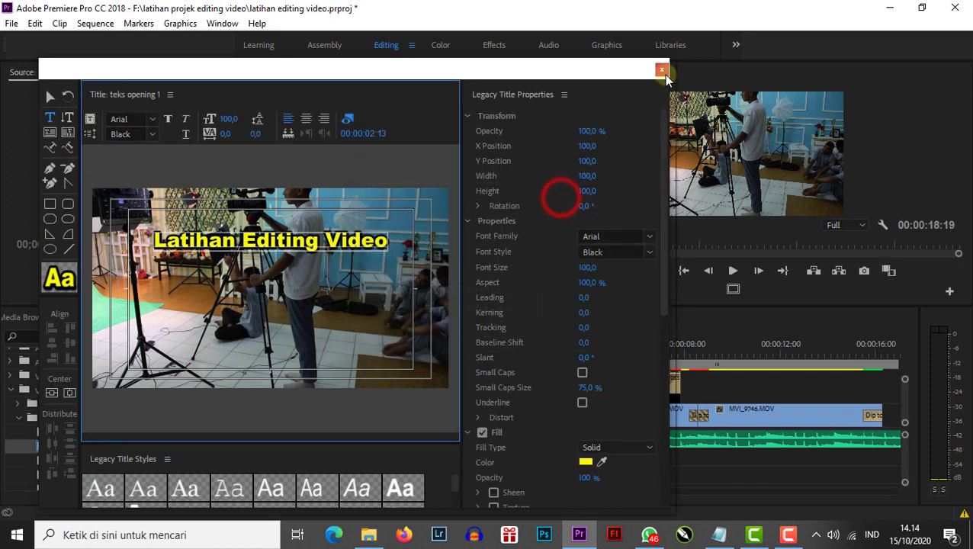
left_click(662, 70)
Play the sequence from the first title's start to past 4 seconds to check its rightward crawl.
left_click(513, 349)
key("space")
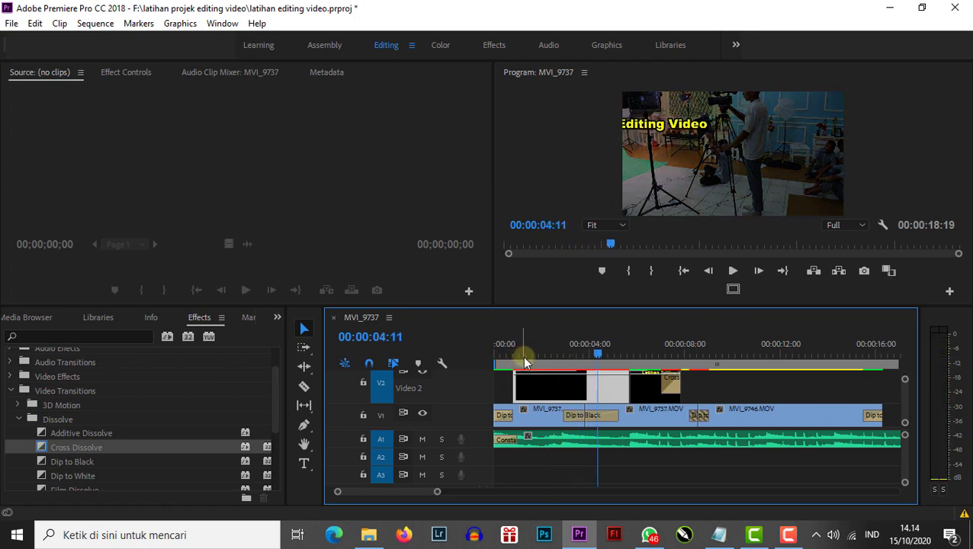
key("space")
left_click(557, 356)
key("space")
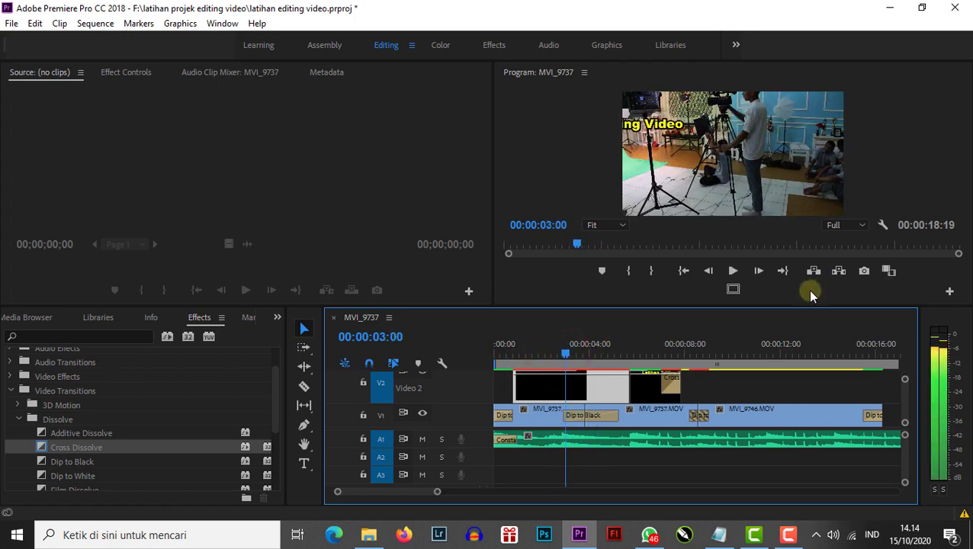
Lower the Program Monitor's playback resolution to 1/4 and enlarge the monitor area.
left_click(838, 225)
left_click(844, 273)
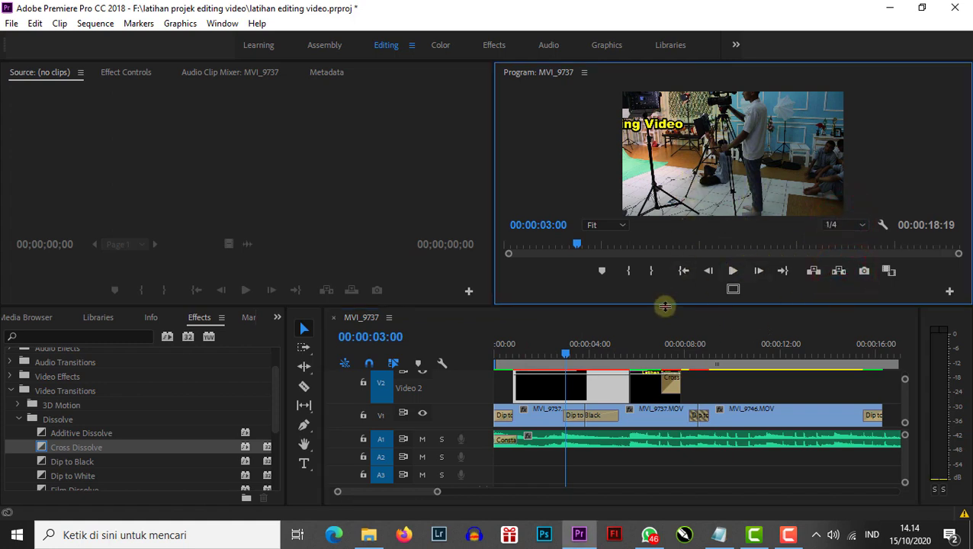
left_click_drag(665, 307, 663, 329)
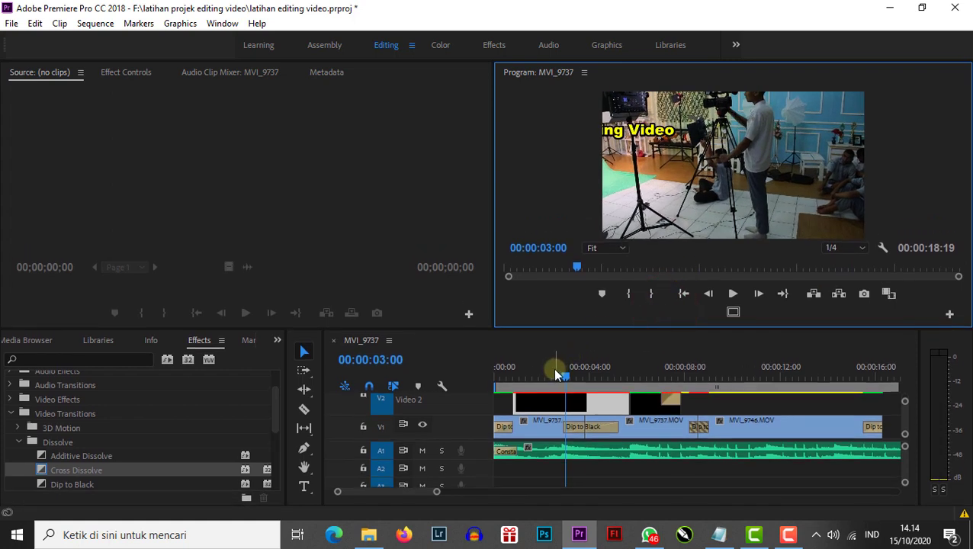
Play the title section at 1/4 resolution to past 7 seconds to check the crawl and fade-out.
left_click_drag(554, 371, 515, 369)
key("space")
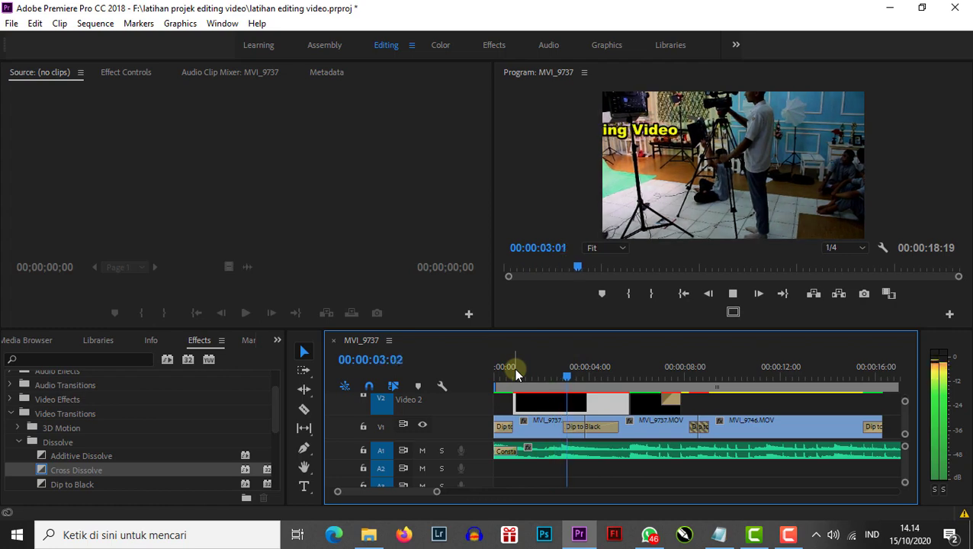
key("space")
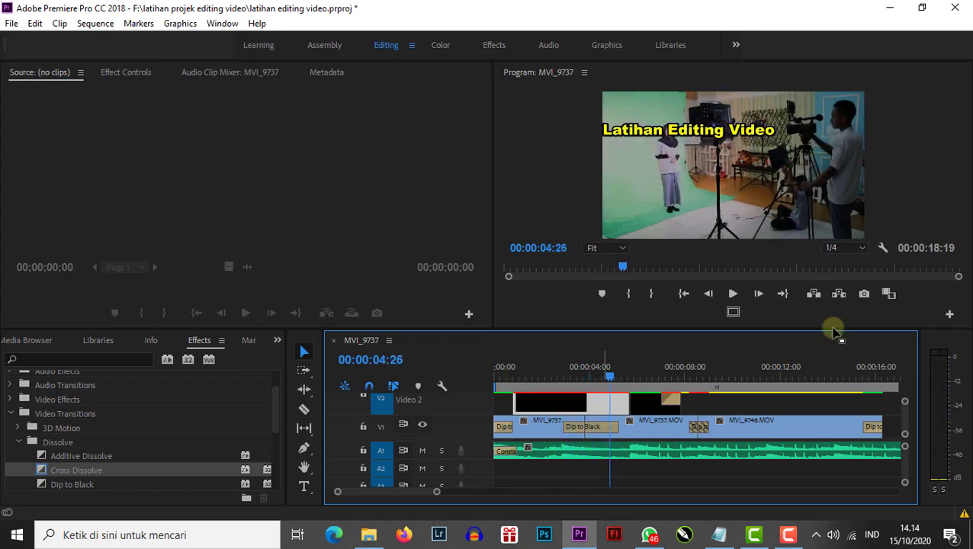
left_click(844, 248)
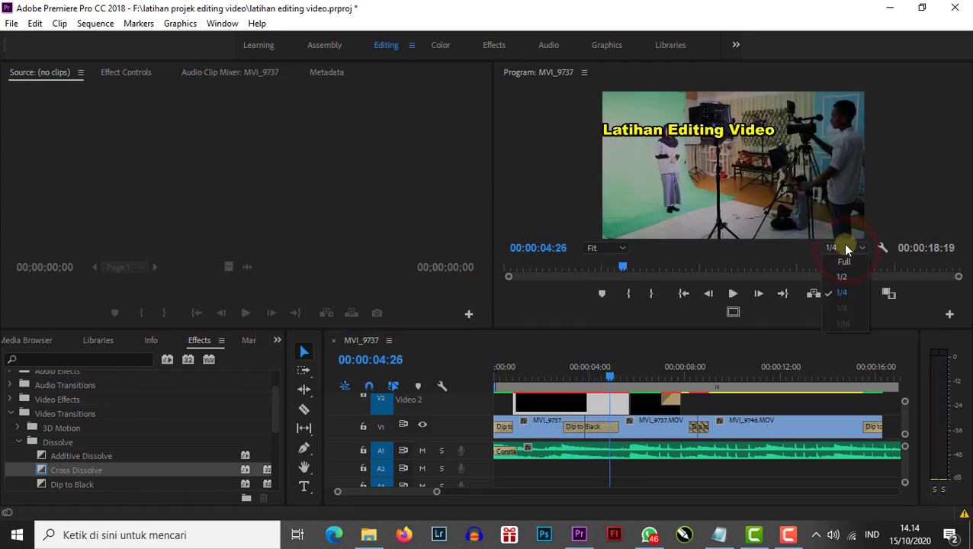
left_click(839, 245)
key("space")
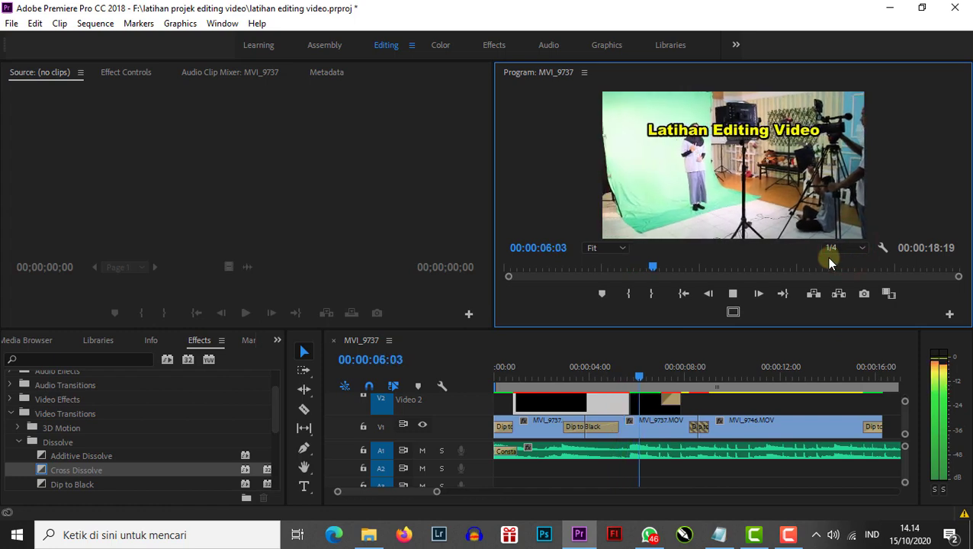
key("space")
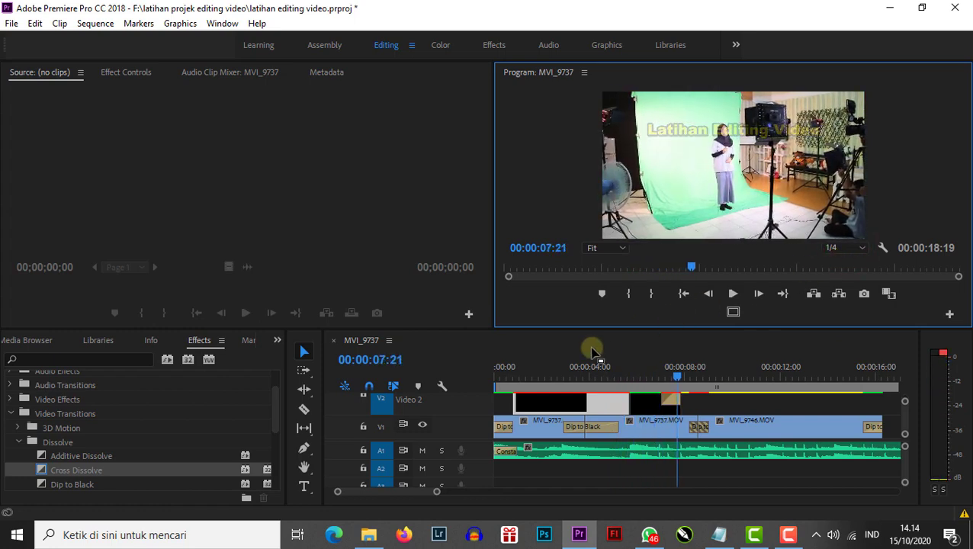
Enlarge the timeline area and examine the first title's Start Off Screen and End Off Screen crawl options.
left_click(560, 368)
left_click_drag(581, 329, 581, 290)
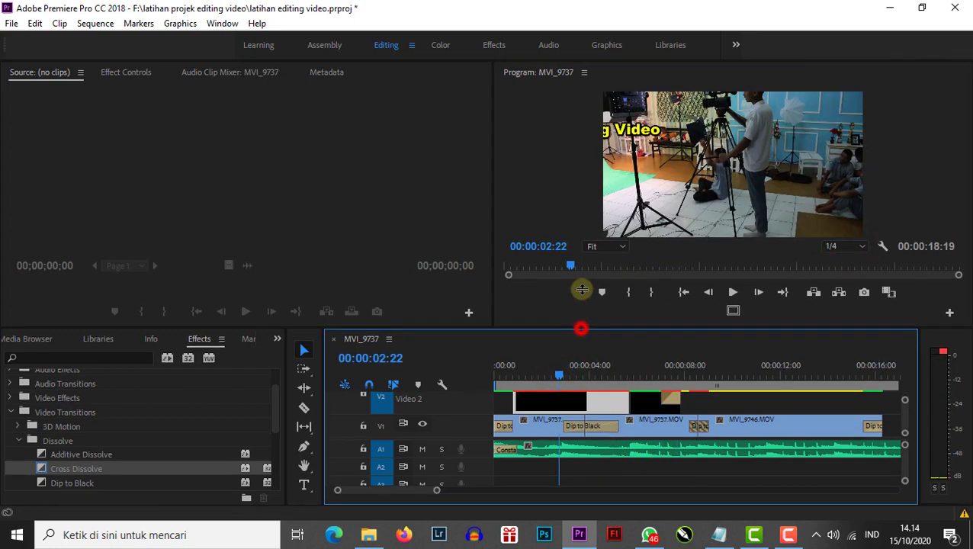
double_click(536, 366)
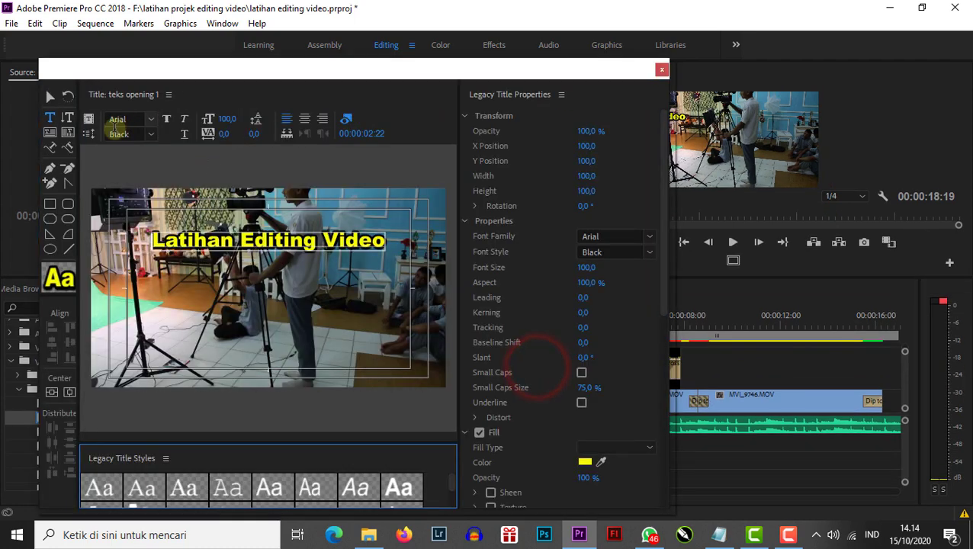
left_click(89, 137)
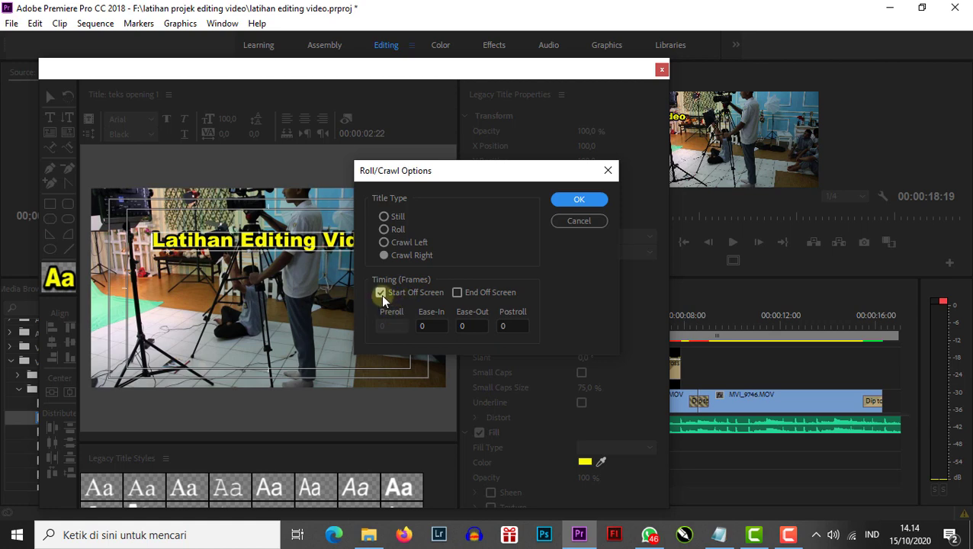
left_click(458, 292)
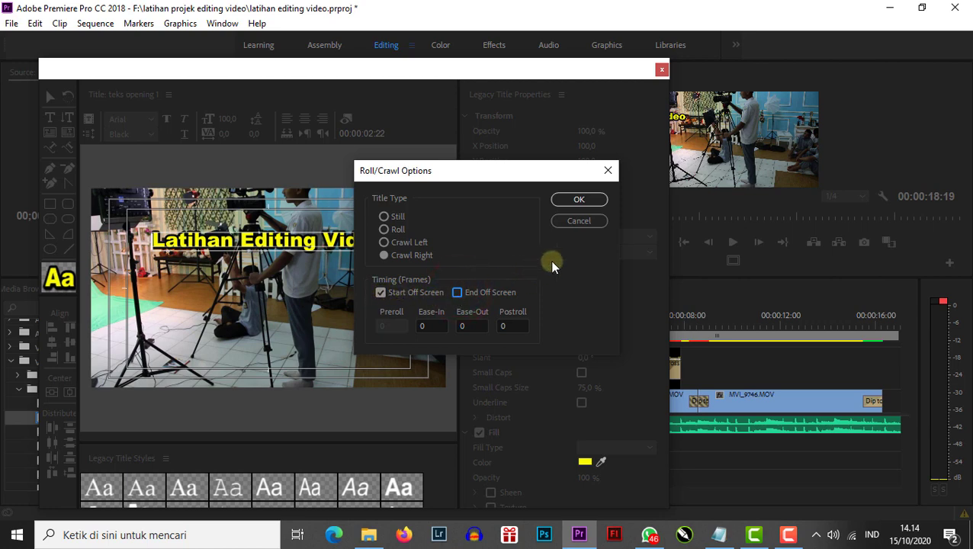
left_click(579, 223)
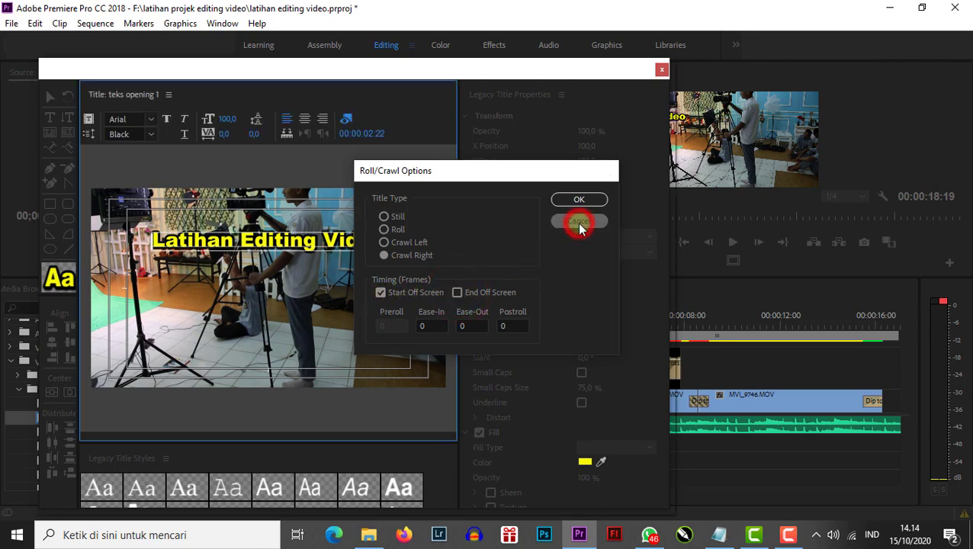
left_click(661, 71)
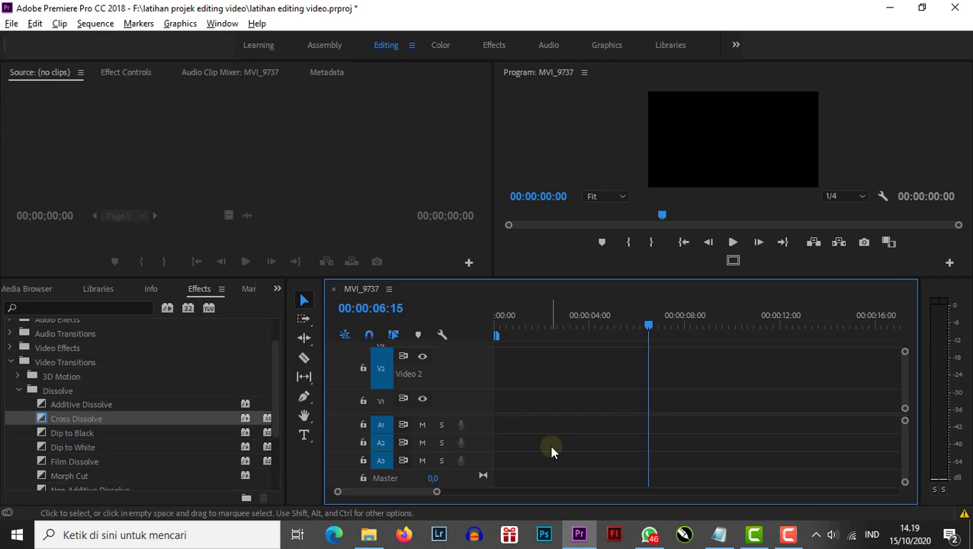
Add AWAL.mp4 from the gujadbukti folder in File Explorer to Video 1 at the start of the empty sequence.
left_click(369, 535)
left_click(476, 448)
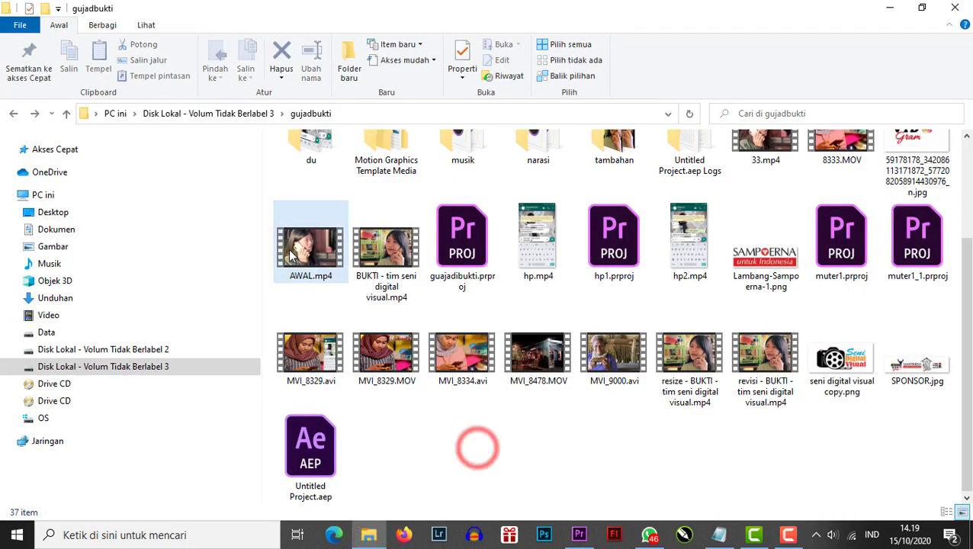
left_click_drag(290, 256, 504, 402)
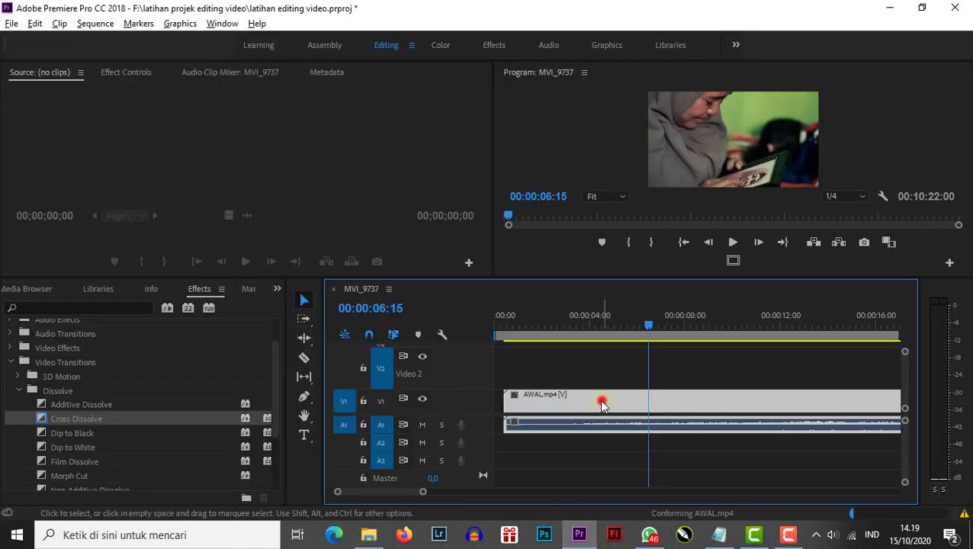
left_click_drag(601, 404, 601, 401)
Split the AWAL.mp4 clip at 00:01:00:13.
left_click_drag(402, 491, 404, 491)
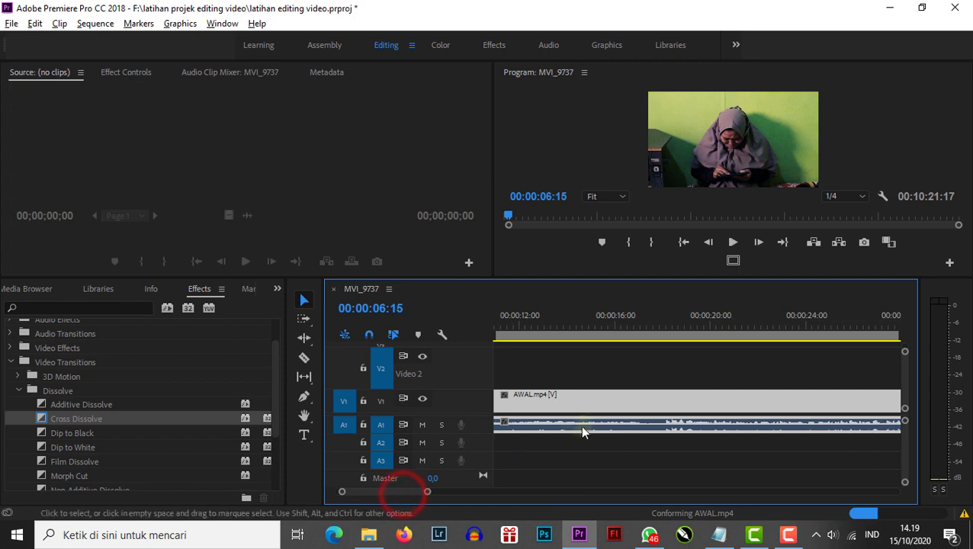
scroll(585, 427, "down", 5)
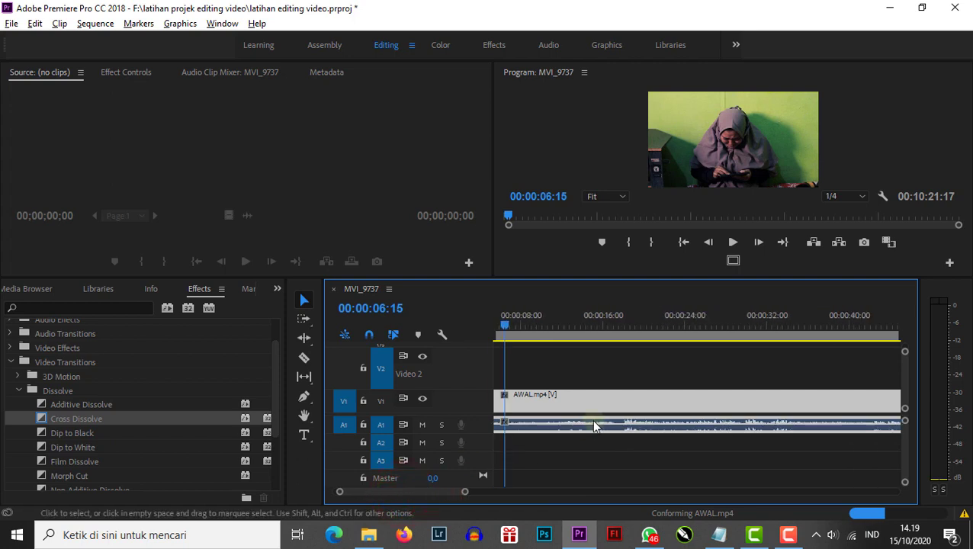
left_click(597, 328)
left_click_drag(598, 328, 789, 348)
key("c")
left_click(760, 397)
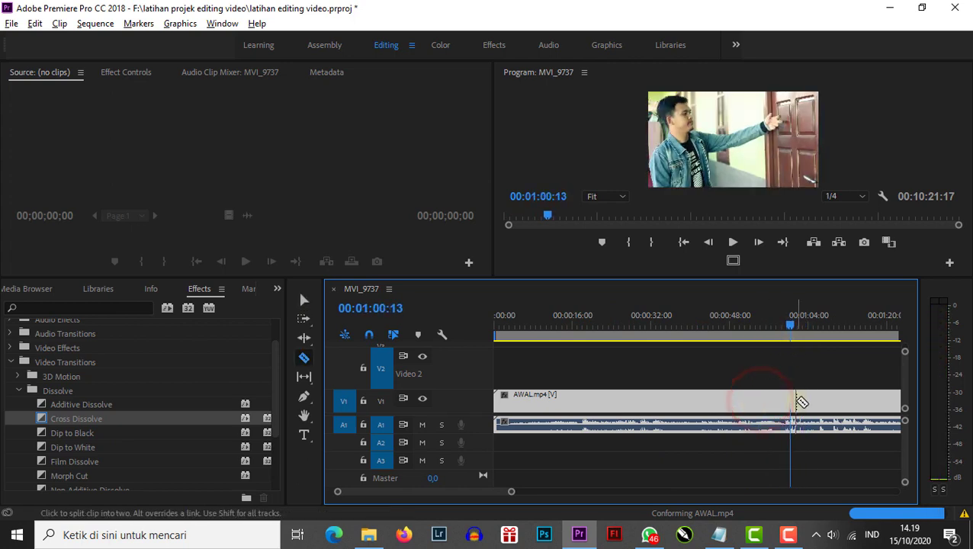
left_click(796, 401)
key("ctrl+z")
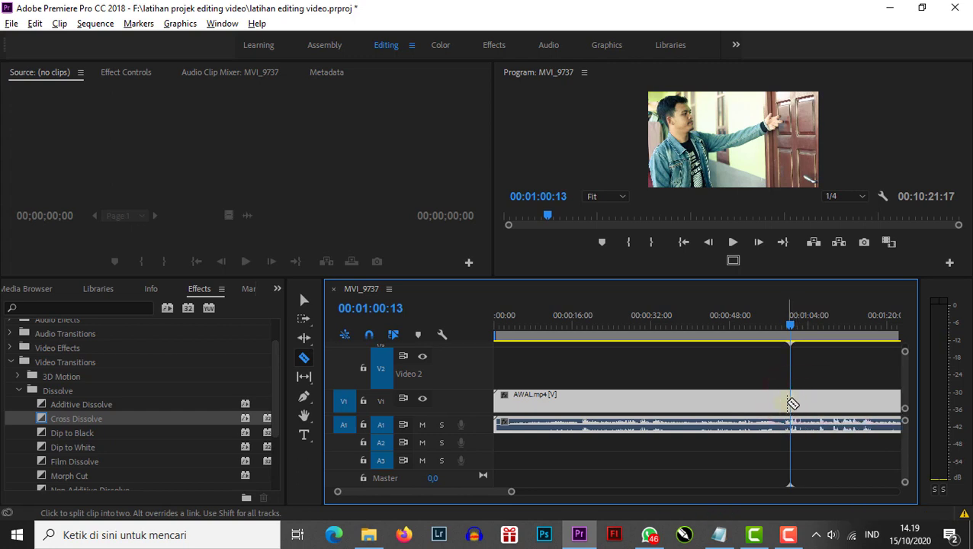
left_click(790, 401)
Delete the part of AWAL.mp4 before the cut and close the gap it leaves.
key("v")
left_click(748, 402)
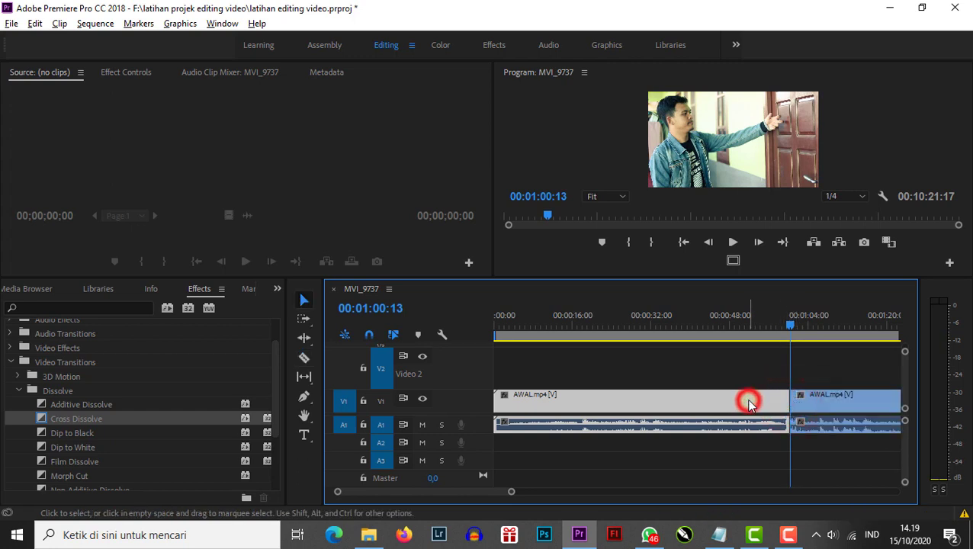
key("Delete")
left_click(723, 404)
key("Delete")
Split the remaining AWAL.mp4 clip at 00:00:09:14.
left_click(495, 324)
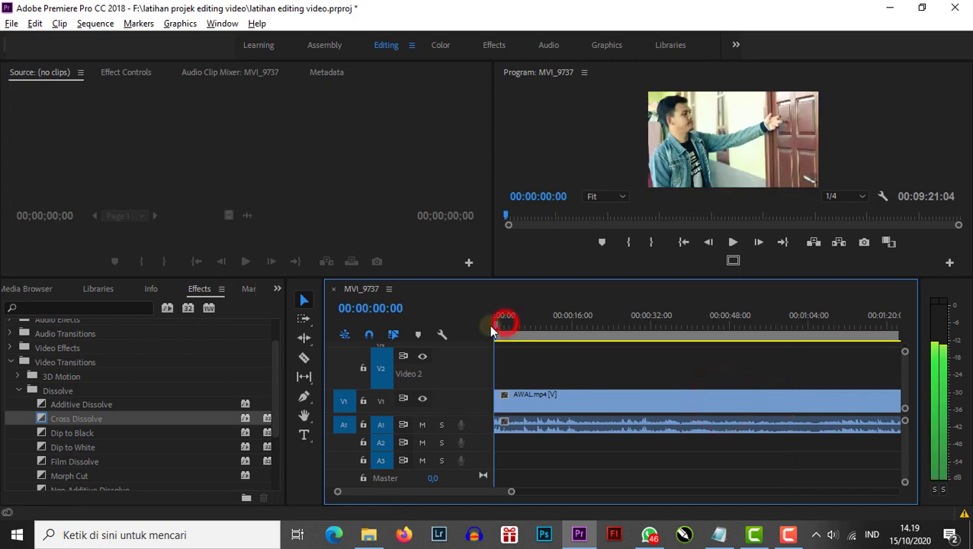
left_click_drag(491, 328, 541, 333)
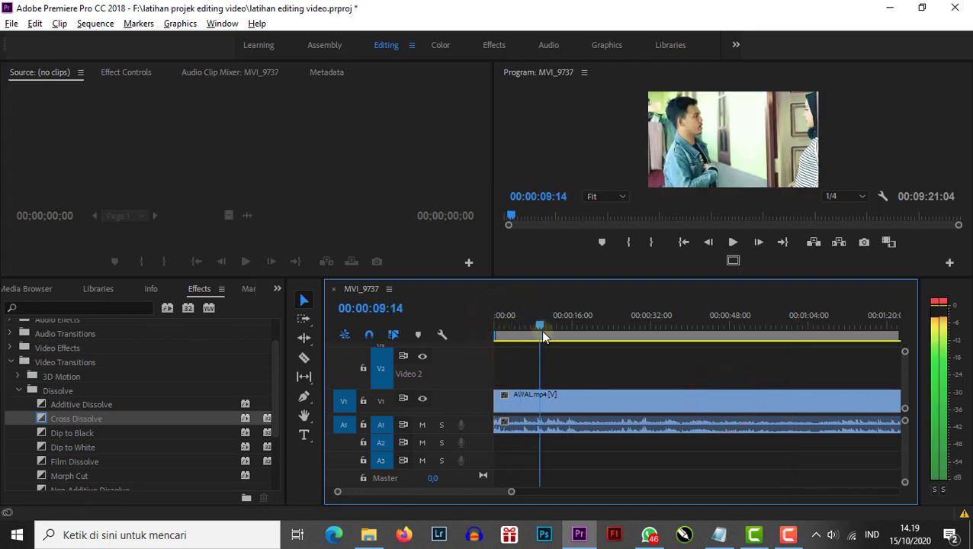
key("c")
left_click(535, 399)
key("v")
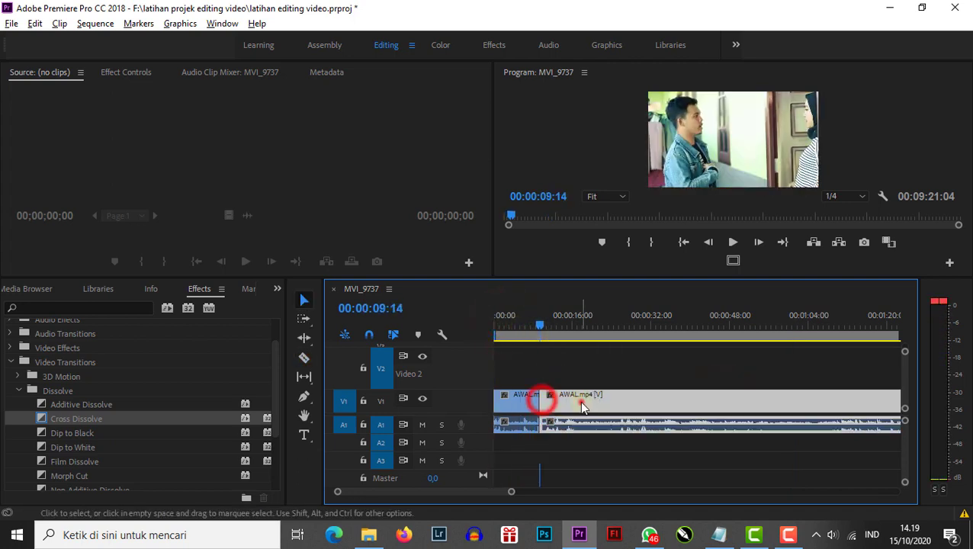
Delete the part of AWAL.mp4 after the cut at 00:00:09:14, keeping only the opening excerpt.
left_click(582, 406)
key("Delete")
scroll(524, 429, "up", 4)
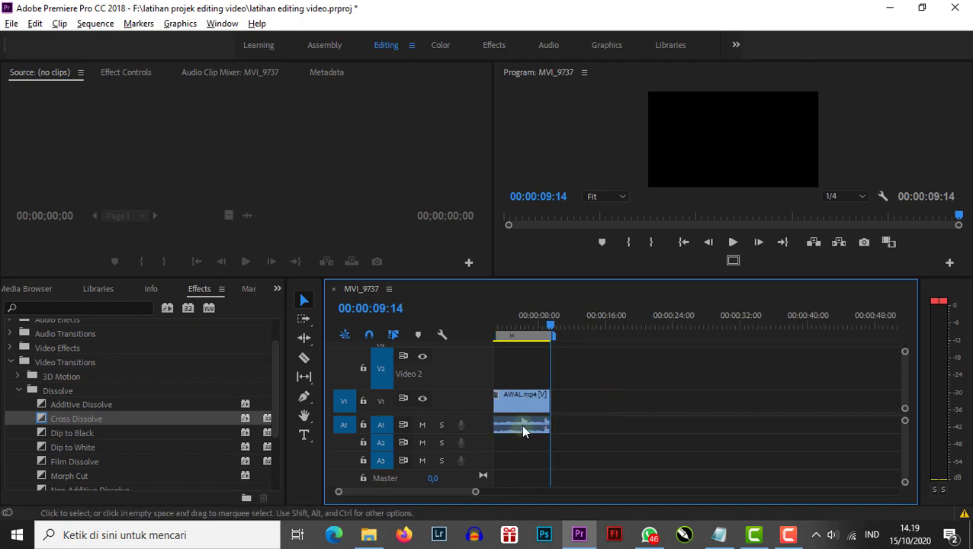
left_click_drag(428, 491, 410, 492)
left_click_drag(543, 317, 534, 317)
Unlink the audio of the AWAL.mp4 excerpt from its video and delete the audio.
left_click(554, 402)
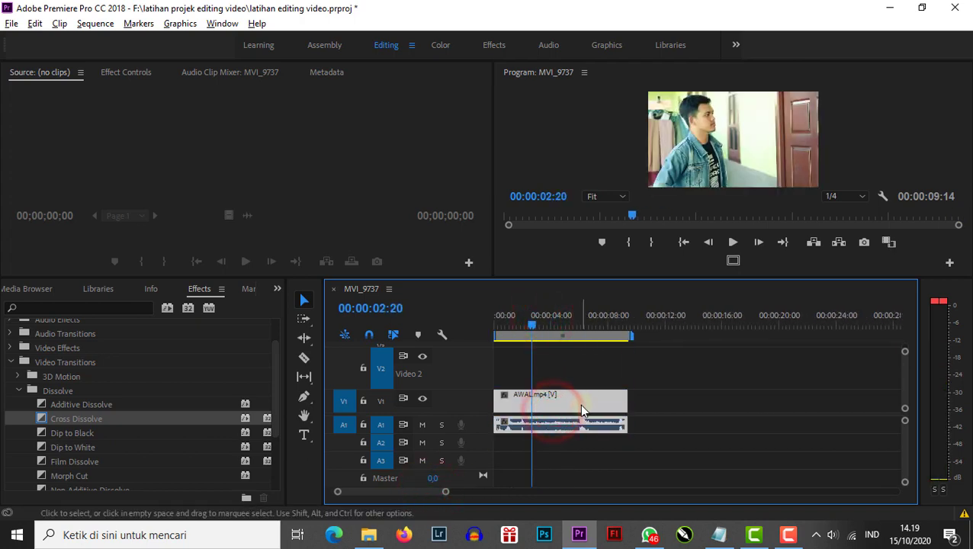
right_click(583, 409)
left_click(619, 254)
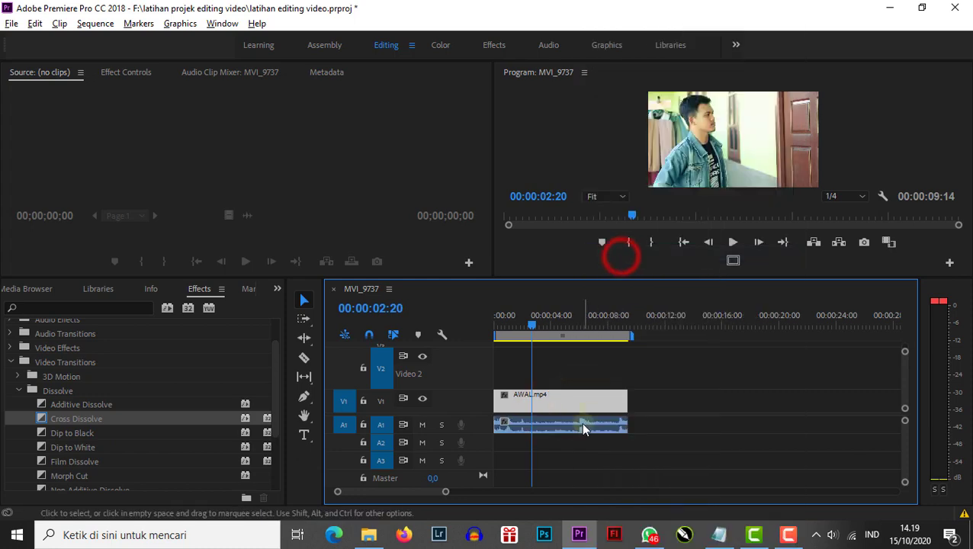
left_click(583, 426)
key("Delete")
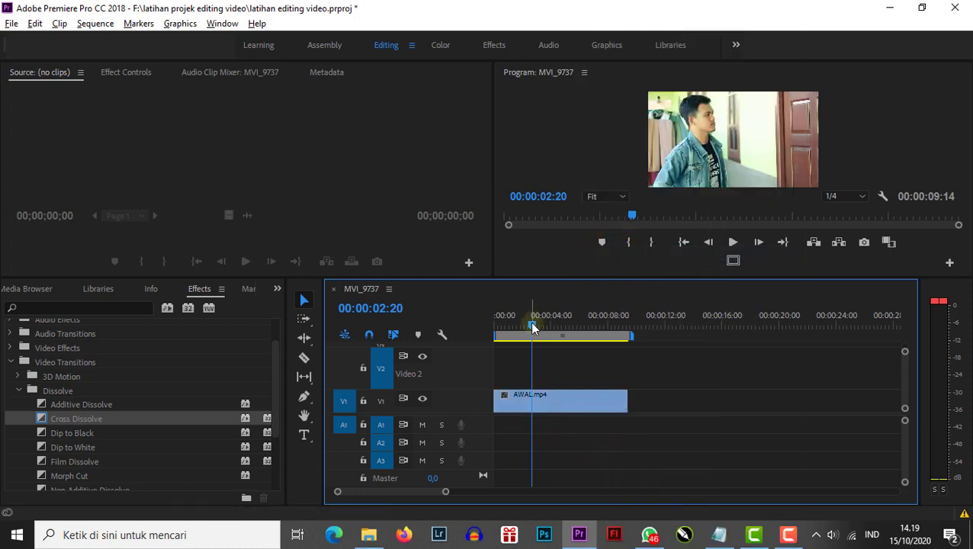
Undo the audio deletion and the unlinking of the AWAL.mp4 clip.
key("ctrl+z")
left_click(567, 395)
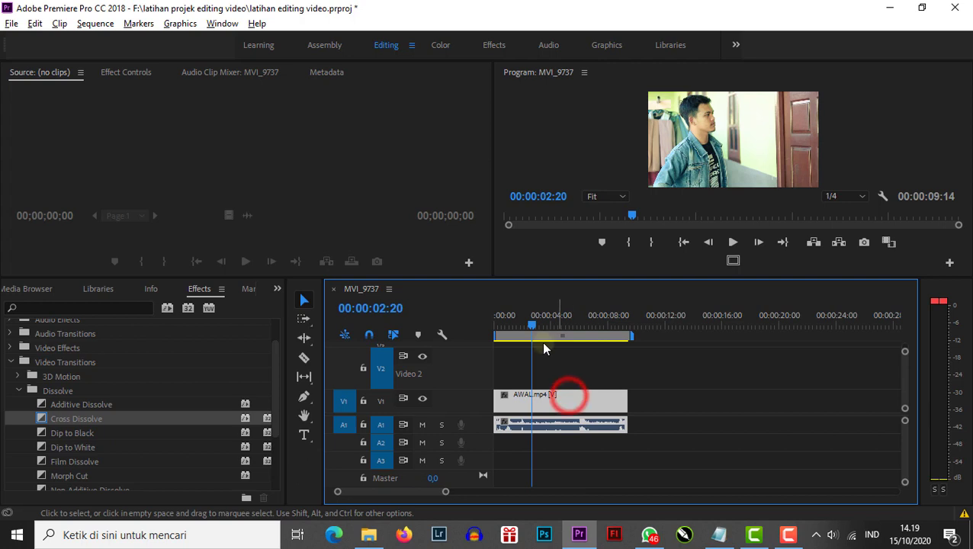
Enlarge the Program monitor and play the AWAL.mp4 excerpt from the start of the sequence.
left_click_drag(536, 320, 488, 313)
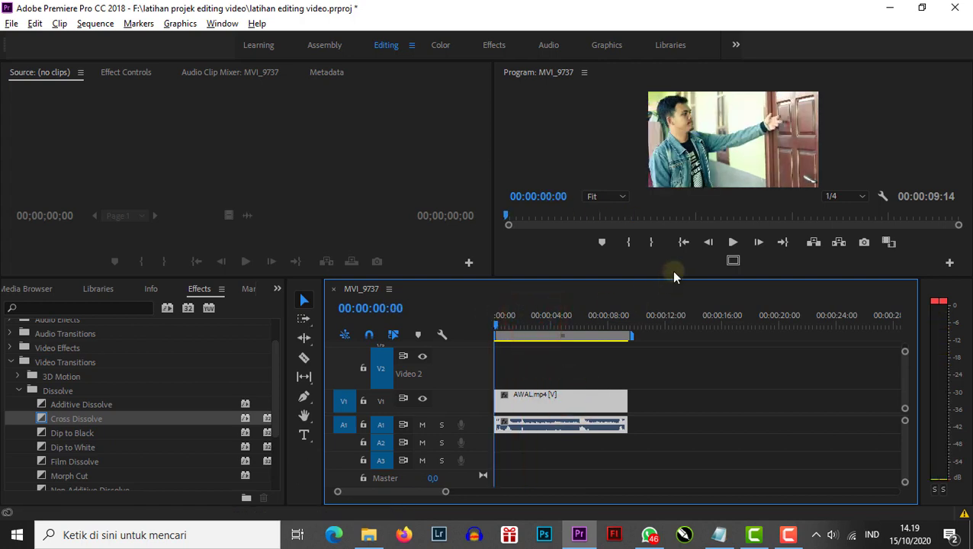
left_click_drag(670, 278, 669, 326)
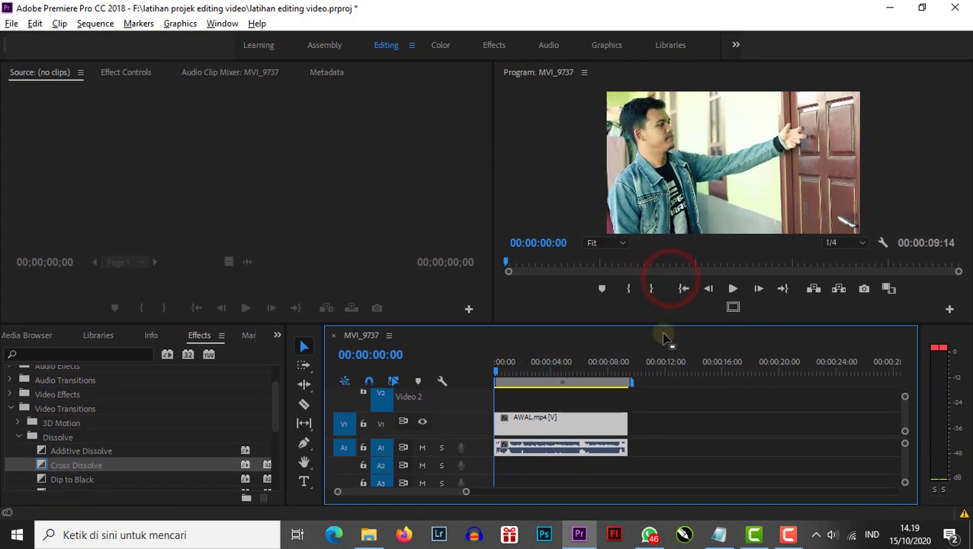
key("space")
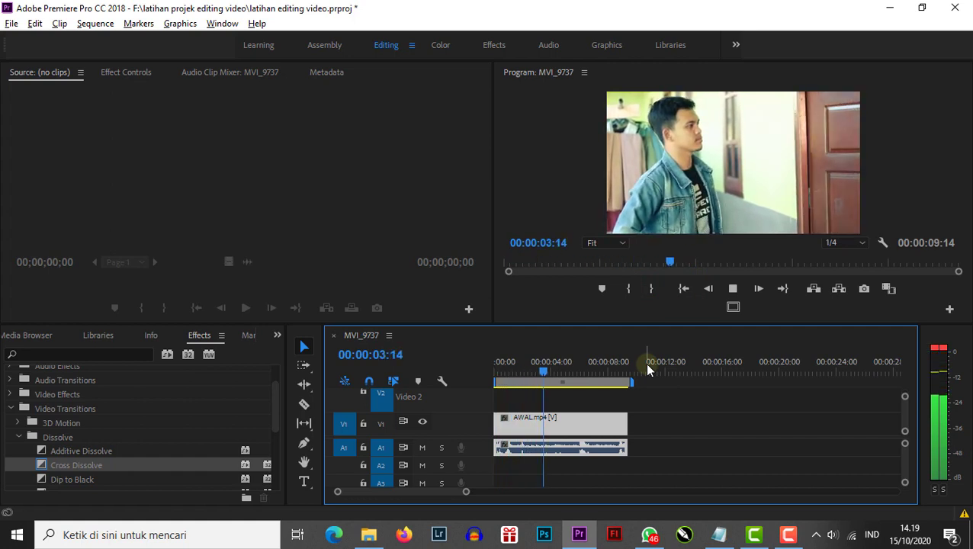
left_click(515, 434)
left_click(532, 374)
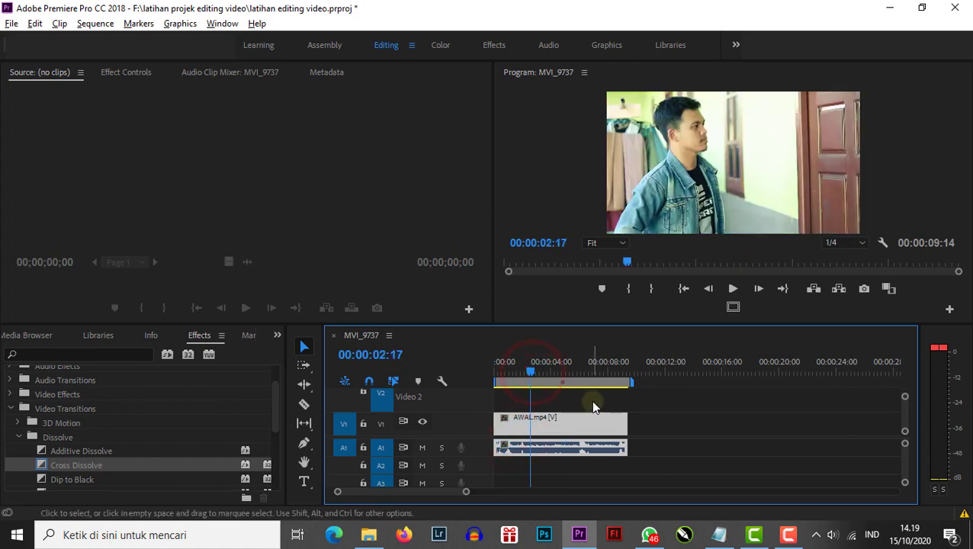
right_click(551, 425)
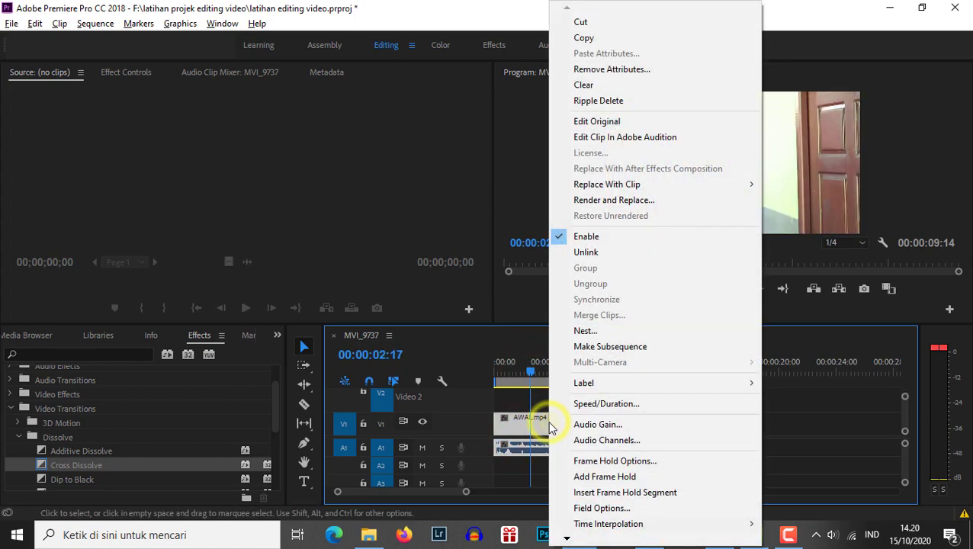
left_click(585, 404)
left_click(524, 338)
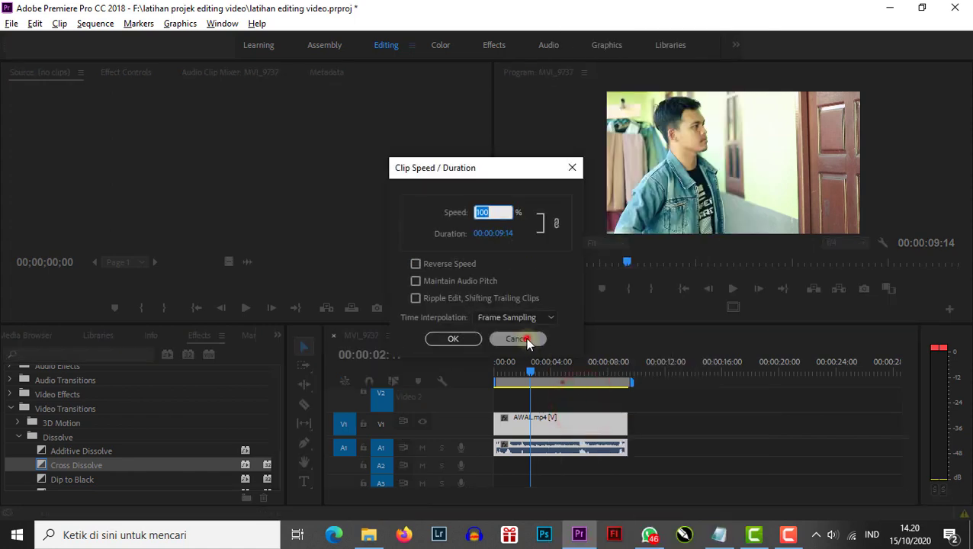
Set the speed of the AWAL.mp4 clip to 50%.
right_click(561, 426)
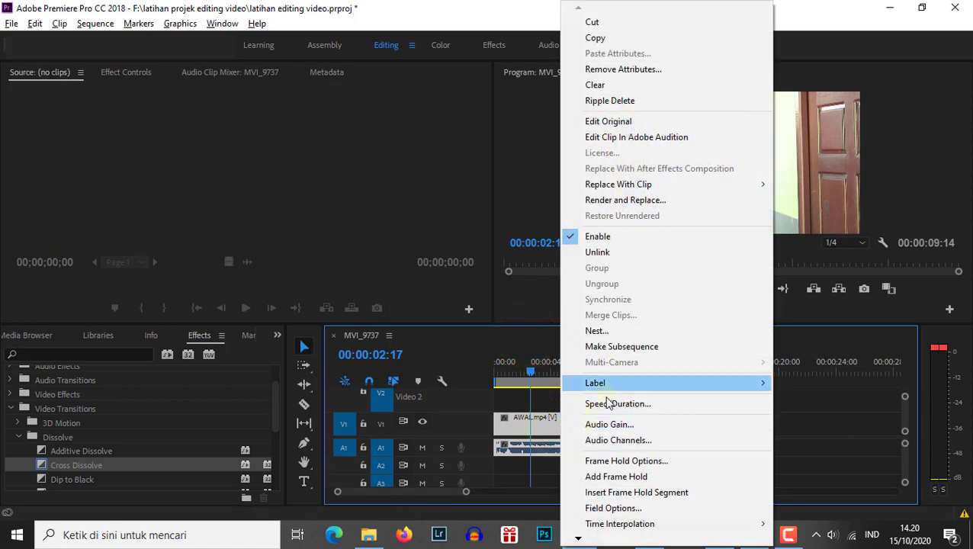
left_click(606, 405)
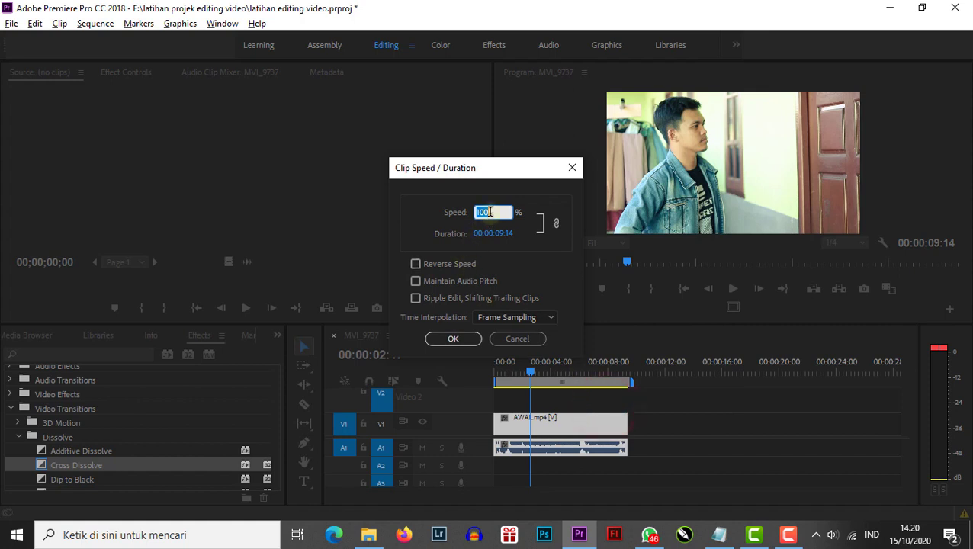
left_click(497, 212)
type("50")
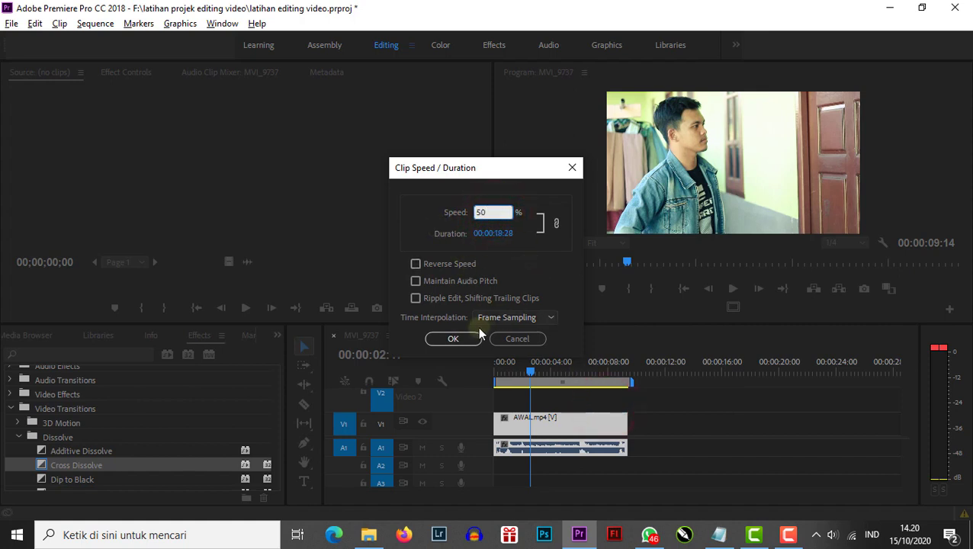
left_click(446, 341)
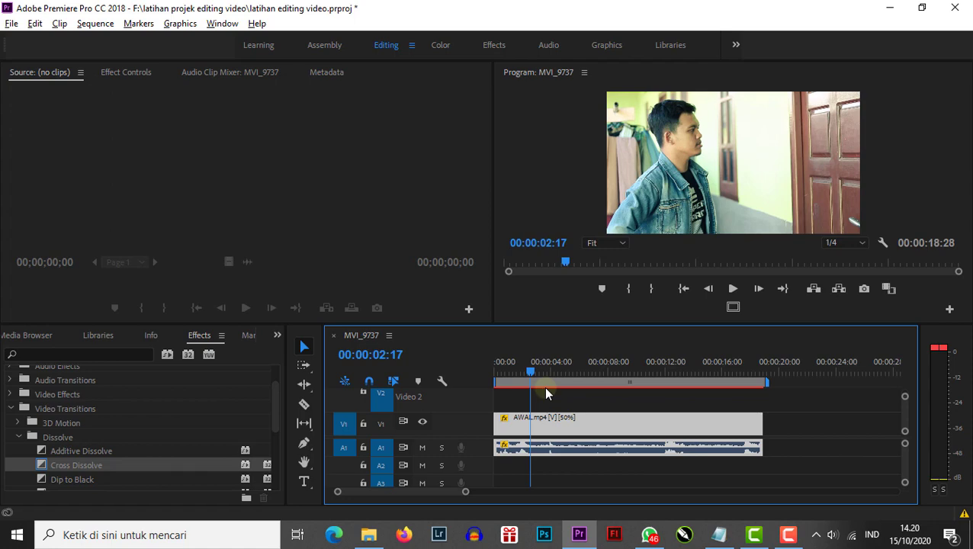
Play the slowed clip from the start of the sequence and undo the speed change.
left_click_drag(531, 372, 484, 378)
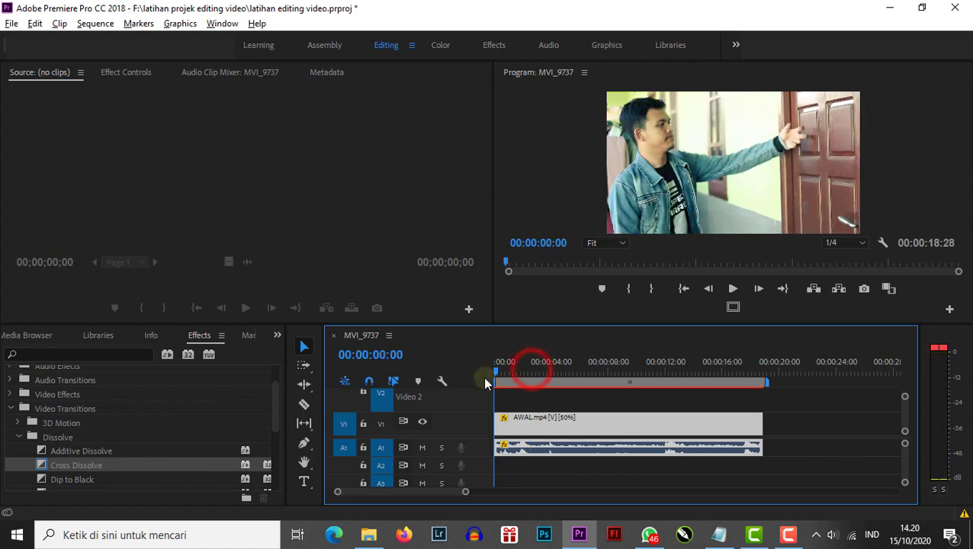
key("space")
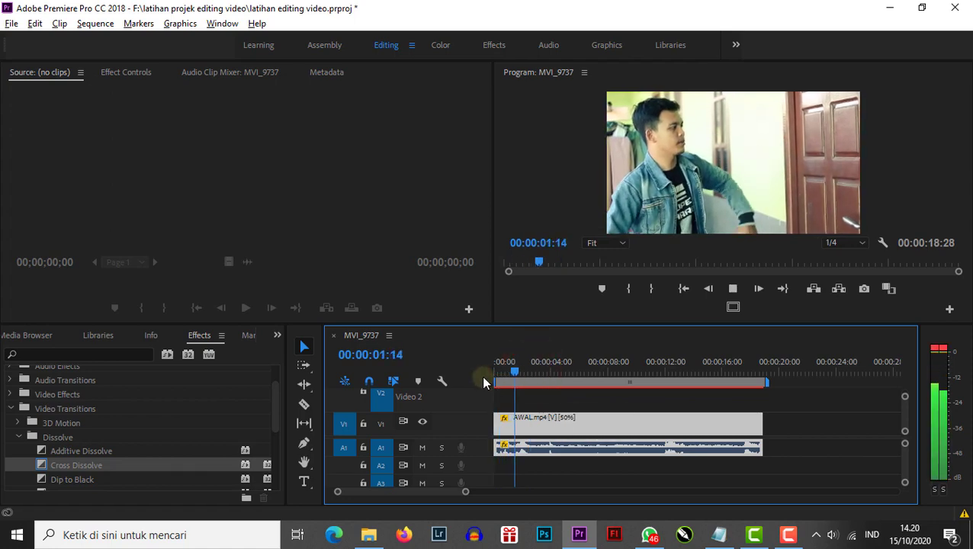
key("space")
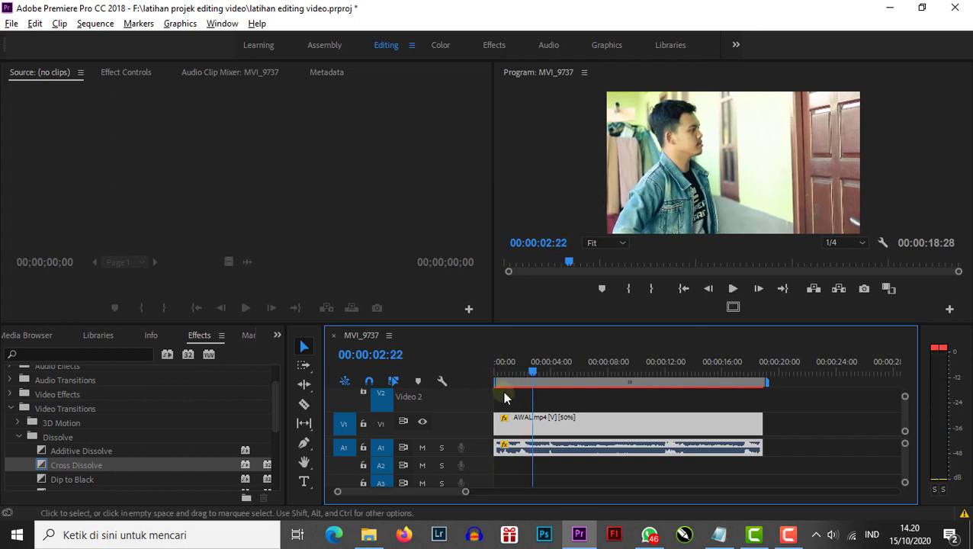
key("ctrl+z")
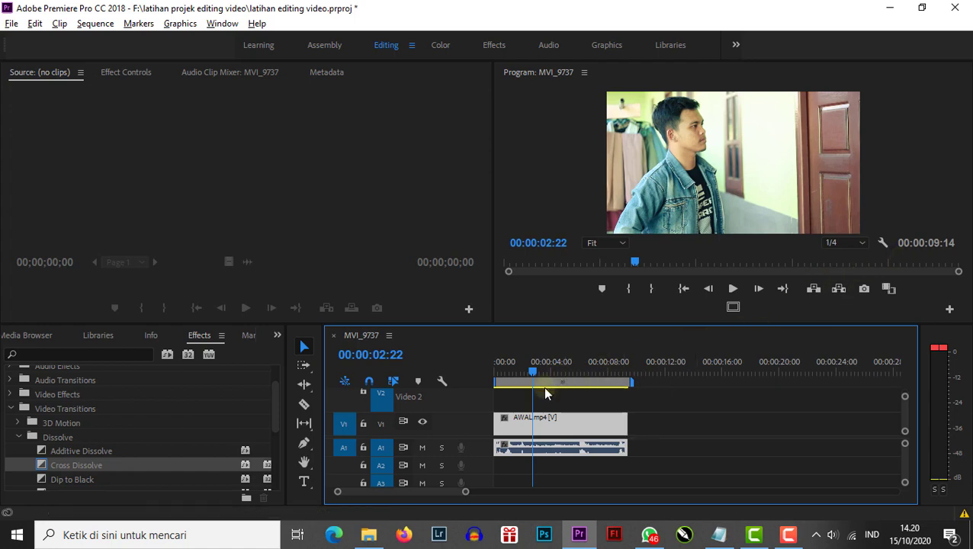
Scrub through to the end of the AWAL.mp4 clip and slow it to 50% speed again.
left_click_drag(532, 371, 630, 383)
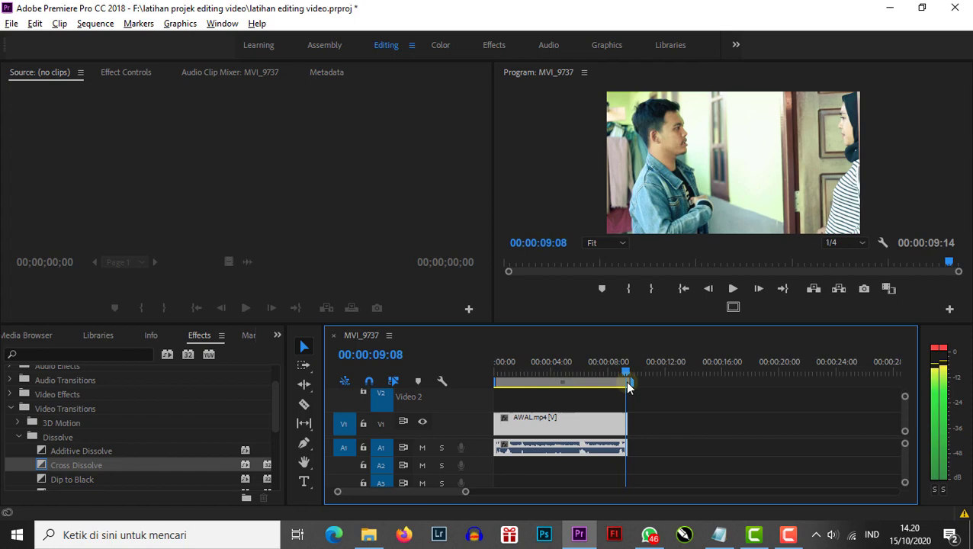
right_click(568, 429)
left_click(616, 404)
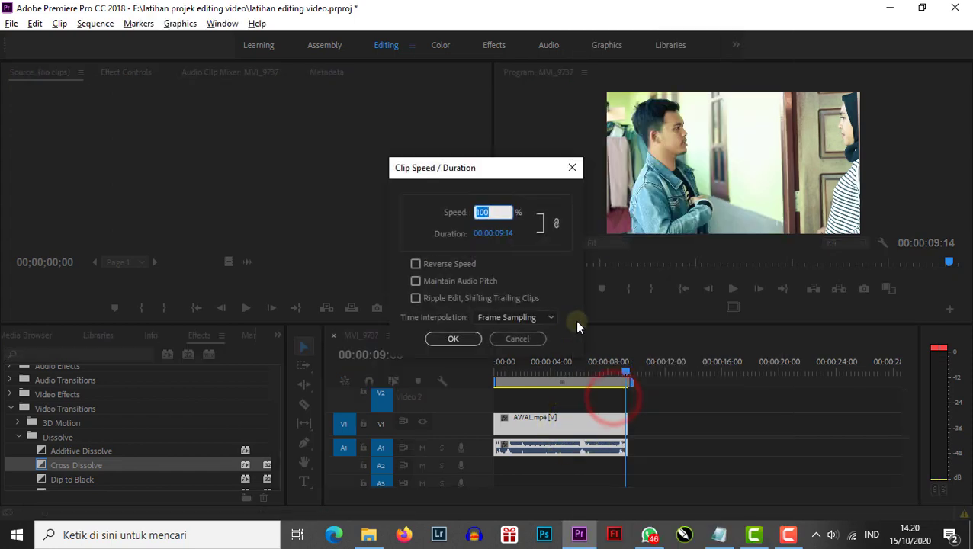
type("50")
key("Return")
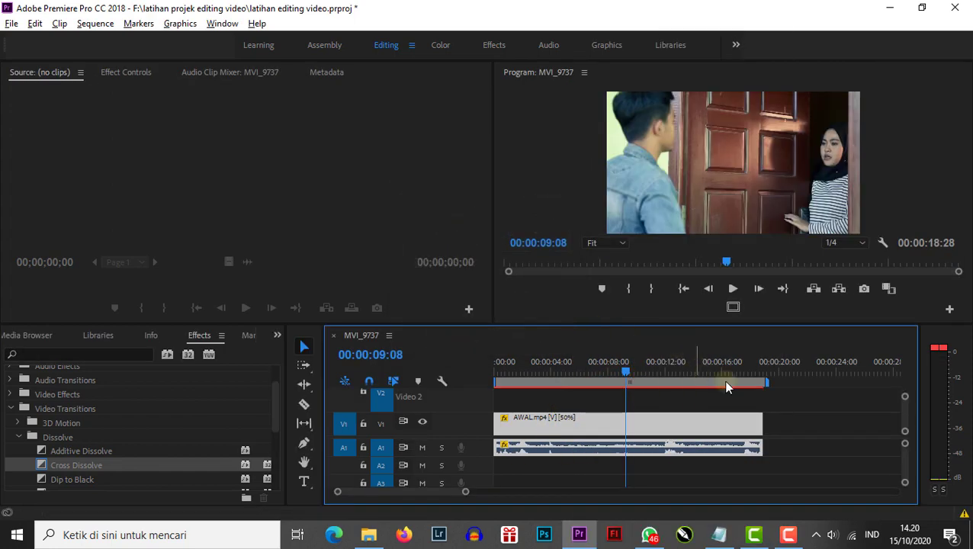
Preview the half-speed clip again from the beginning and undo the 50% speed setting.
left_click(764, 365)
left_click_drag(767, 368, 484, 375)
key("space")
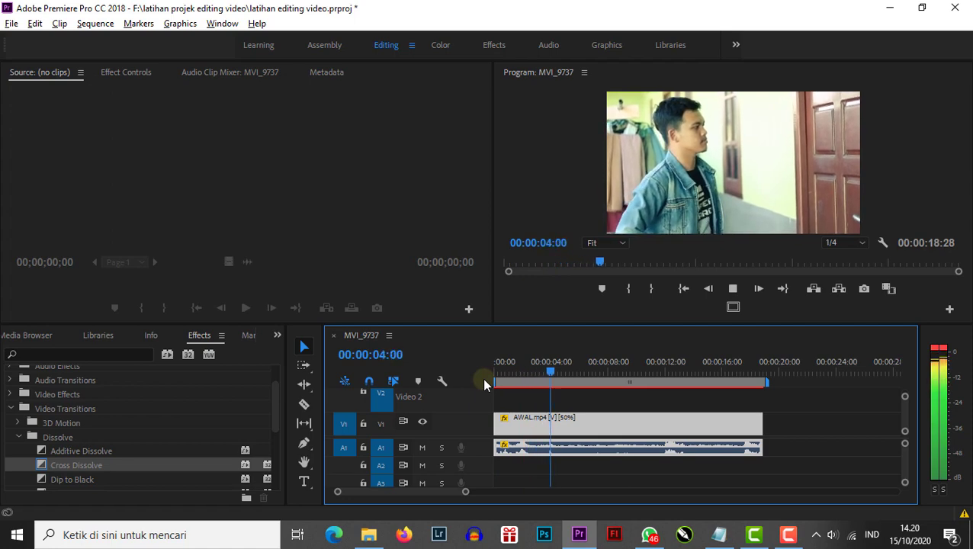
key("space")
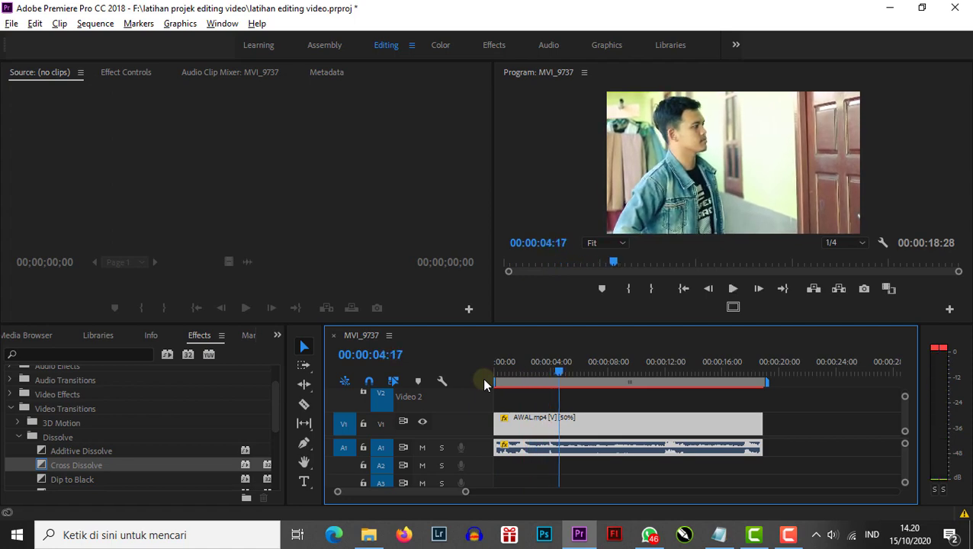
key("ctrl+z")
Speed up the AWAL.mp4 clip to 150%.
right_click(559, 436)
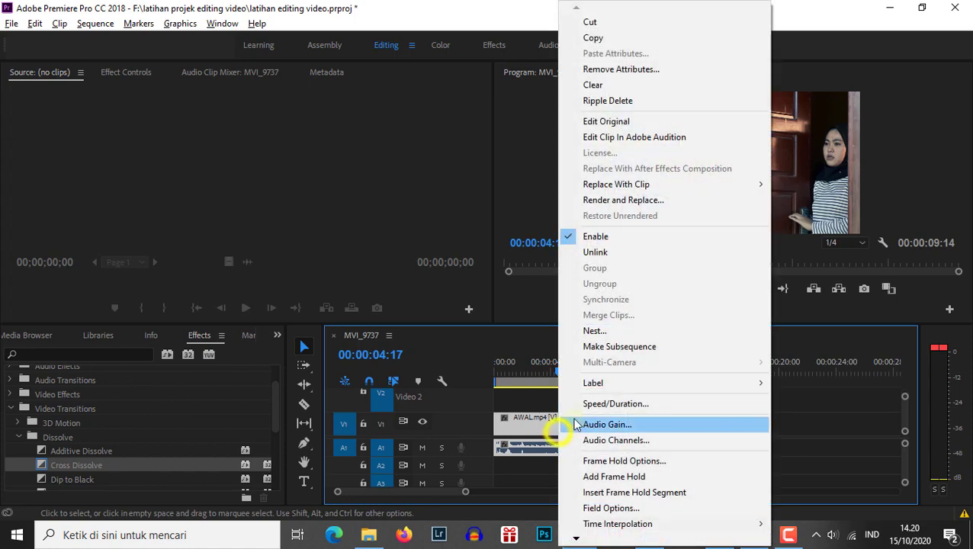
left_click(612, 404)
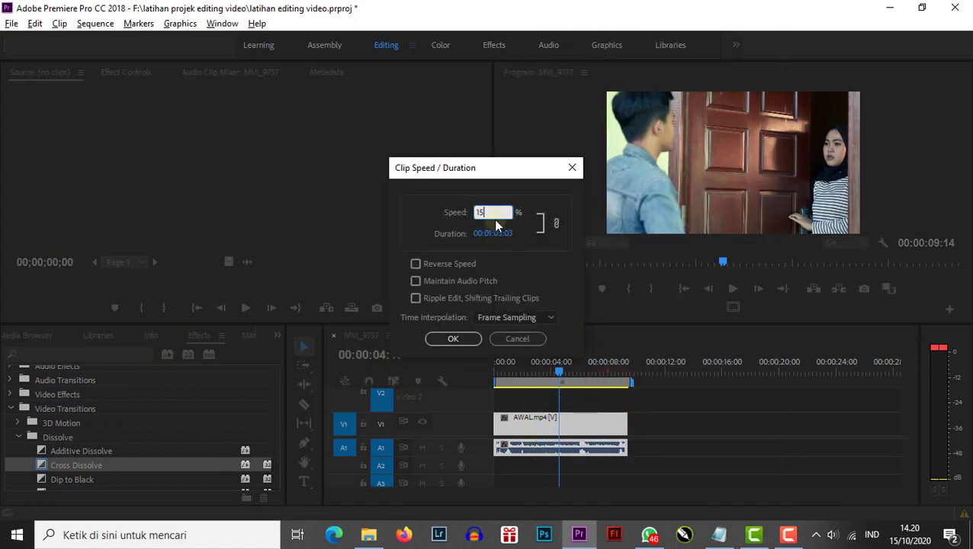
key("Return")
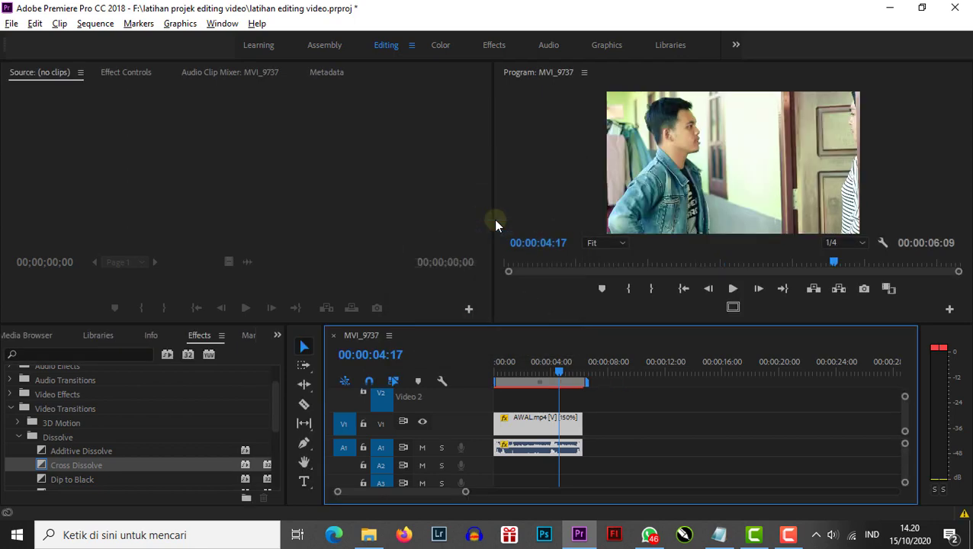
Play the sped-up clip from the start of the sequence and stop it before the end.
left_click_drag(562, 377, 476, 364)
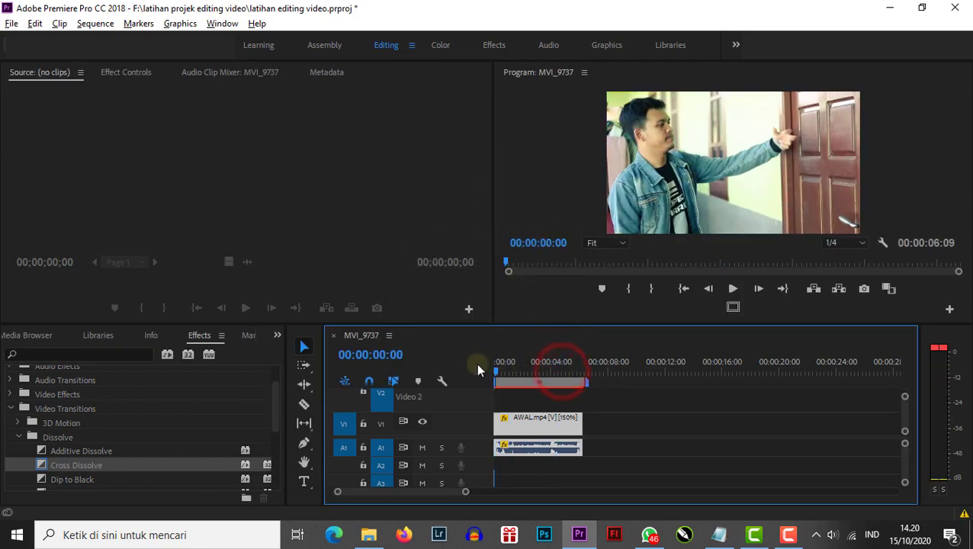
key("space")
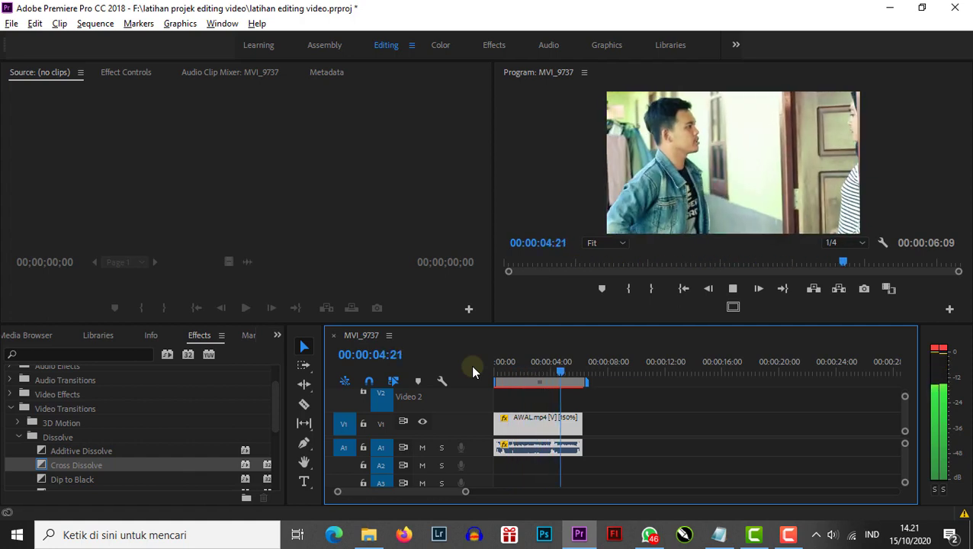
key("space")
Raise the AWAL.mp4 clip's speed to 200% and undo both speed-up changes.
right_click(527, 424)
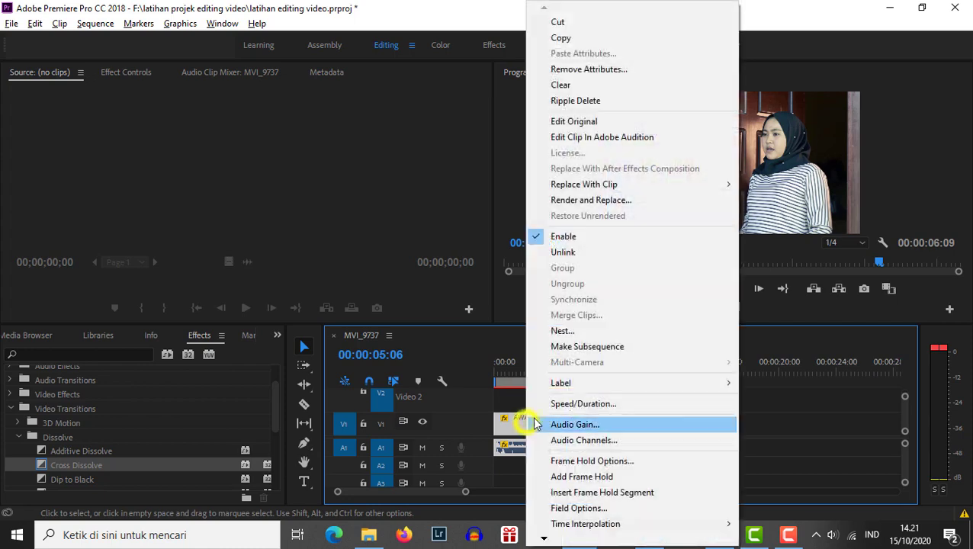
left_click(568, 404)
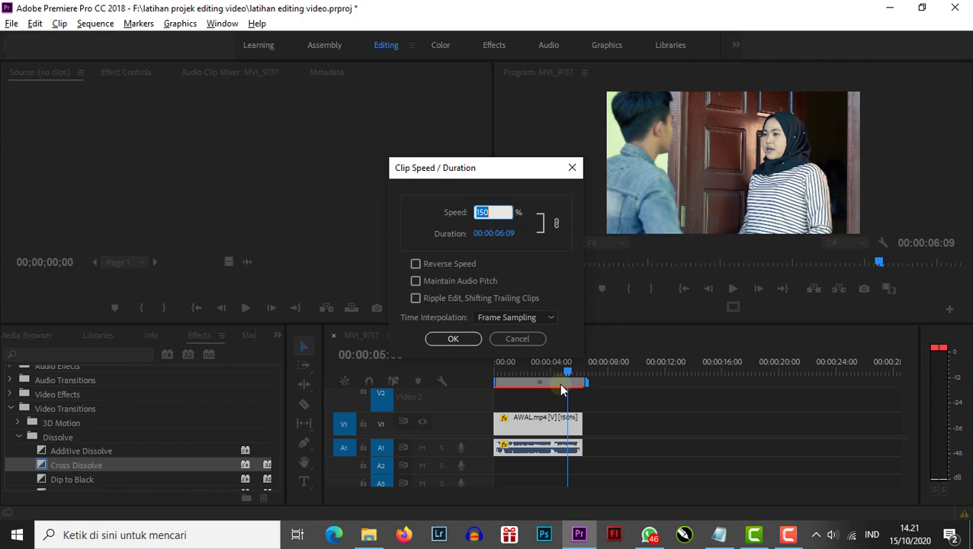
type("200")
key("Return")
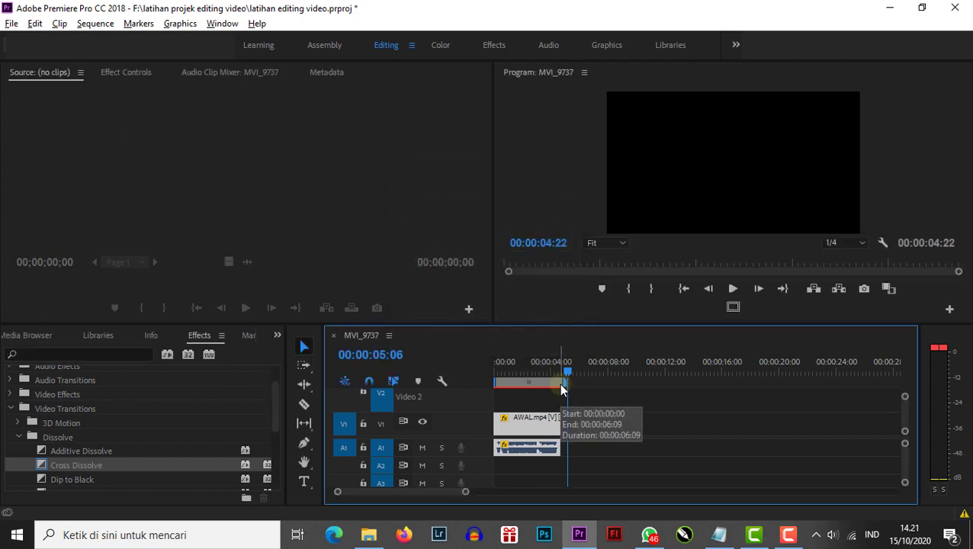
key("ctrl+z")
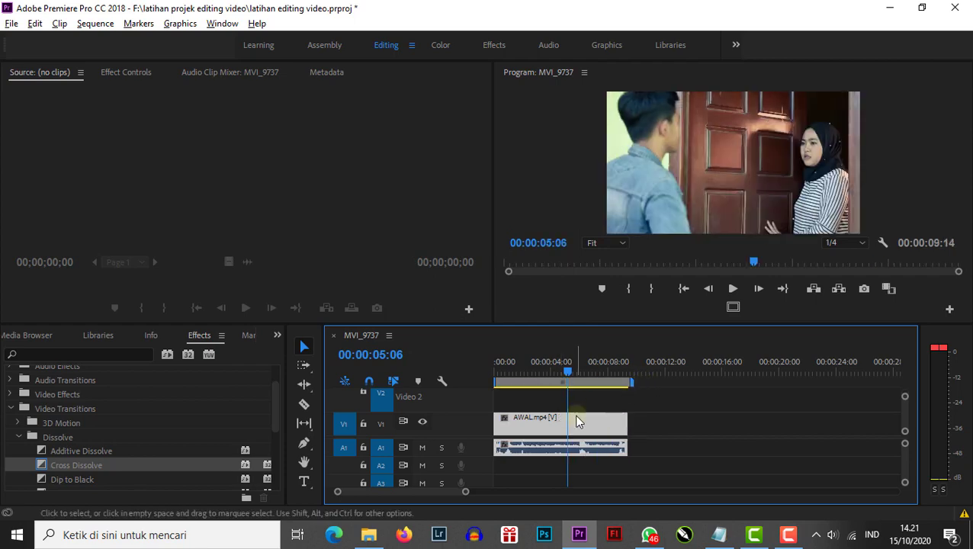
Slow the AWAL.mp4 clip to 20% speed and play it back.
right_click(577, 422)
left_click(571, 404)
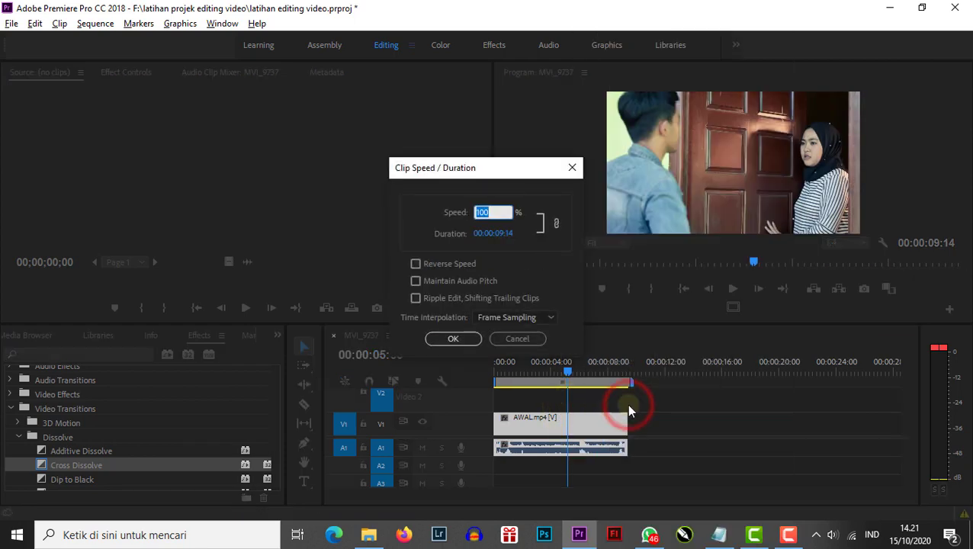
type("20")
key("Return")
key("space")
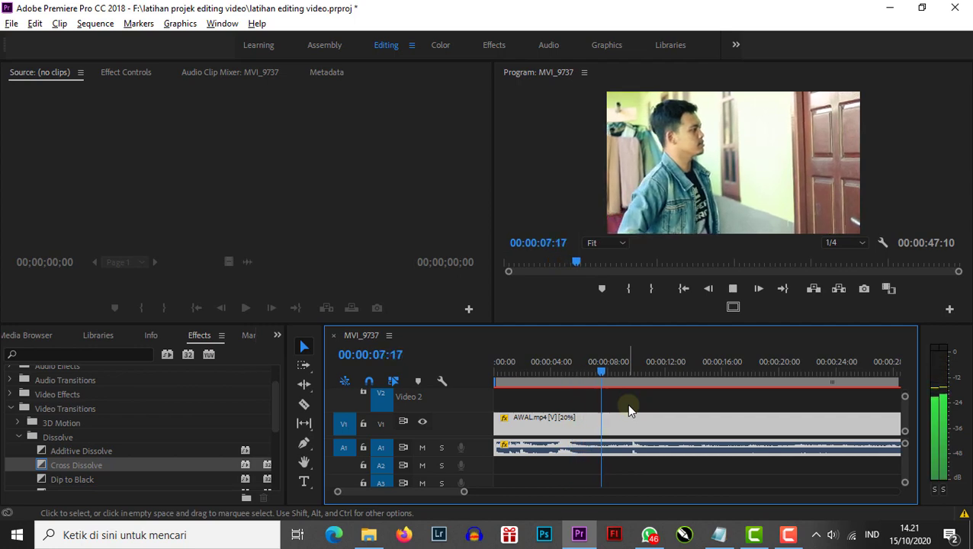
Stop the playback of the AWAL.mp4 clip slowed to 20%.
key("space")
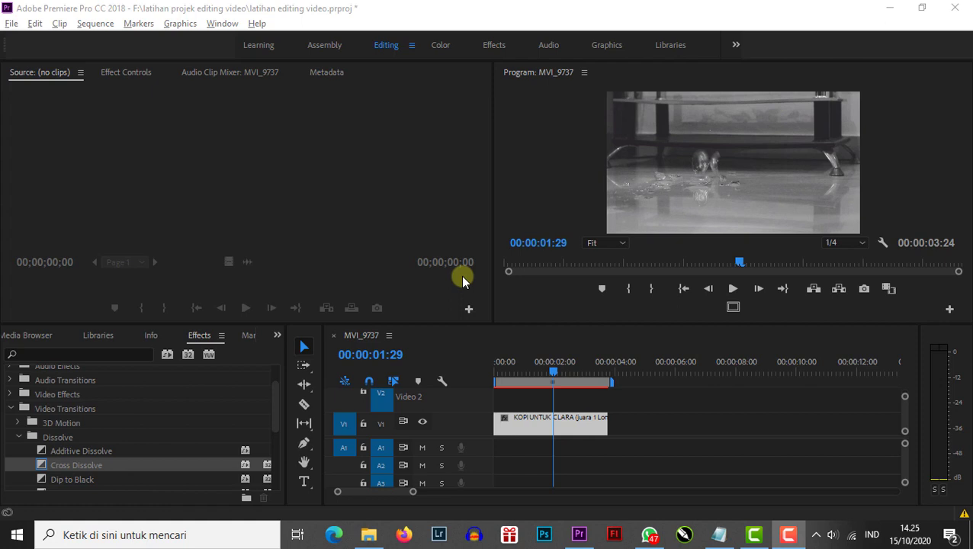
Play the KOPI UNTUK CLARA clip from the start of the sequence several times to review its original motion.
left_click_drag(552, 371, 496, 366)
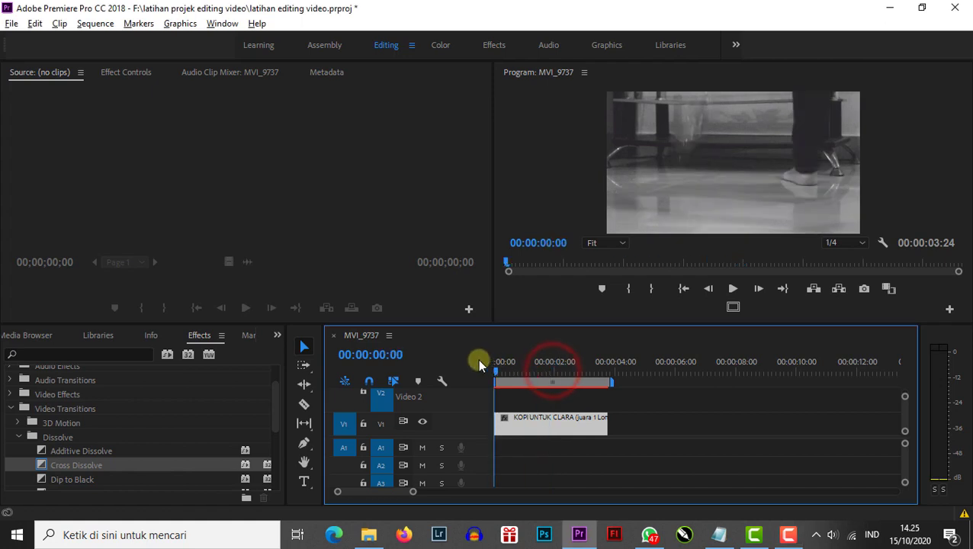
key("space")
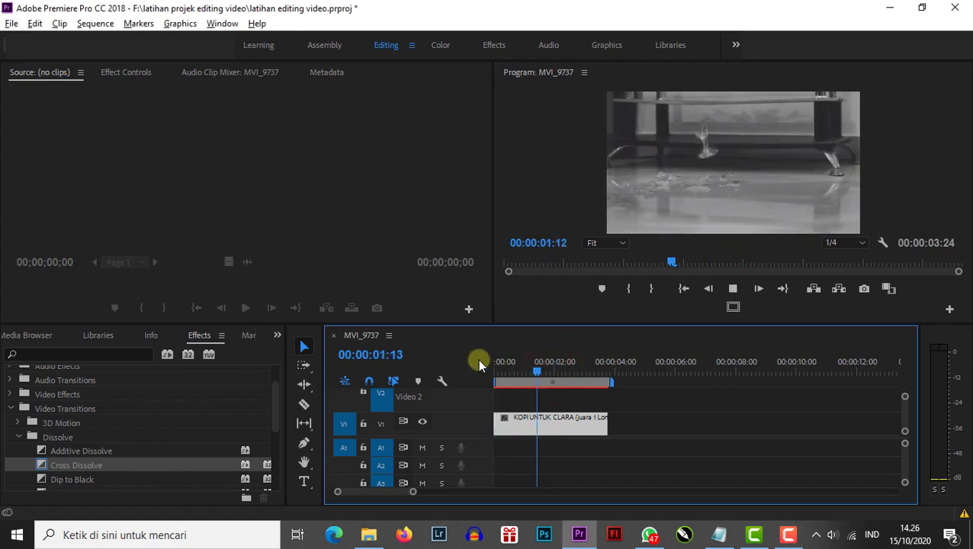
key("space")
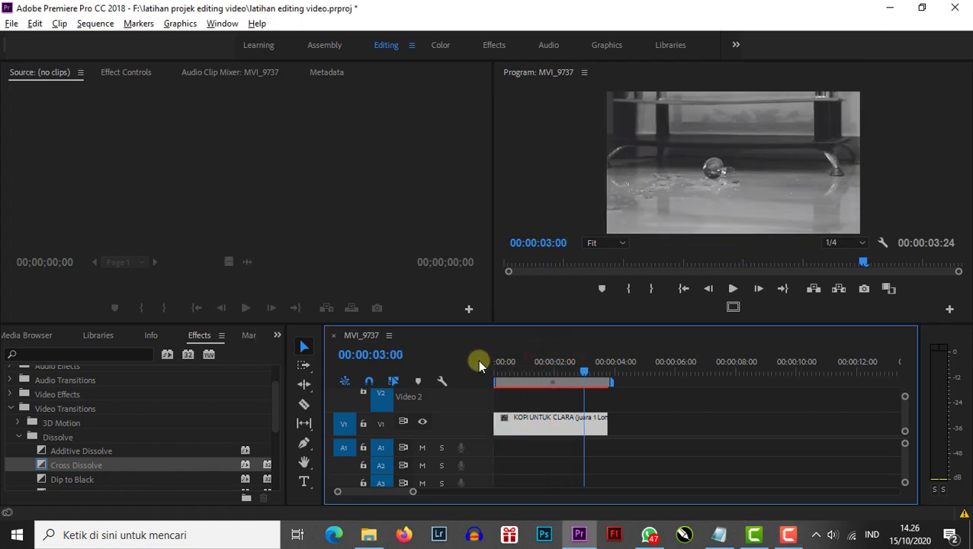
key("space")
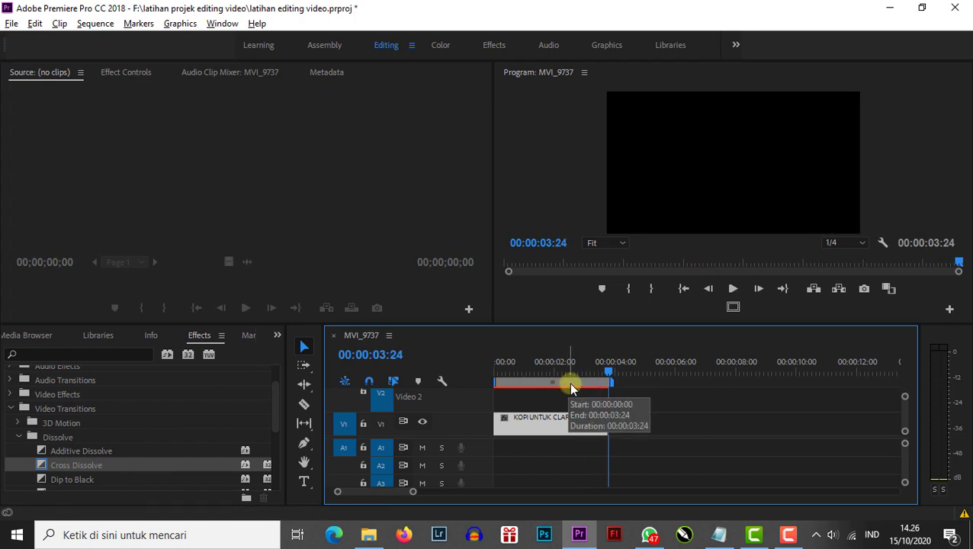
left_click_drag(607, 371, 477, 358)
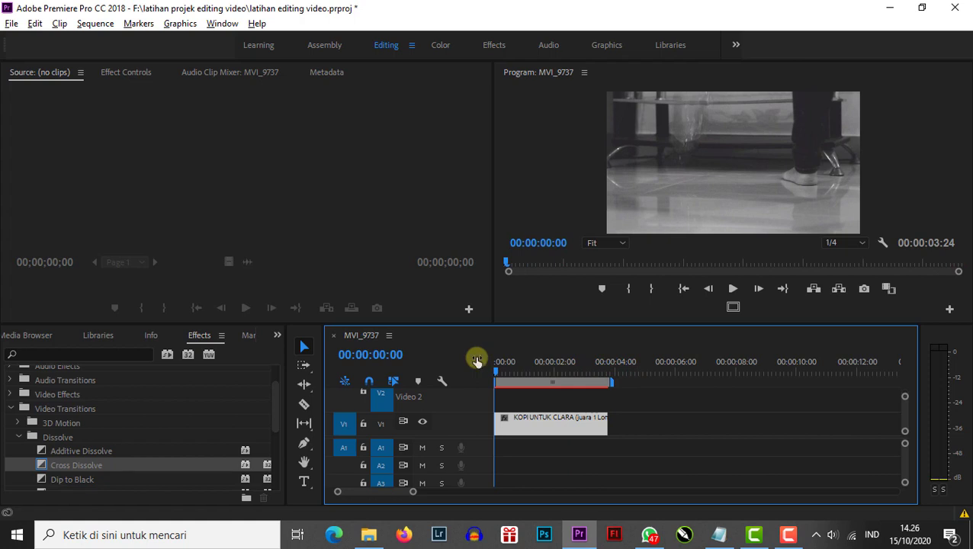
key("space")
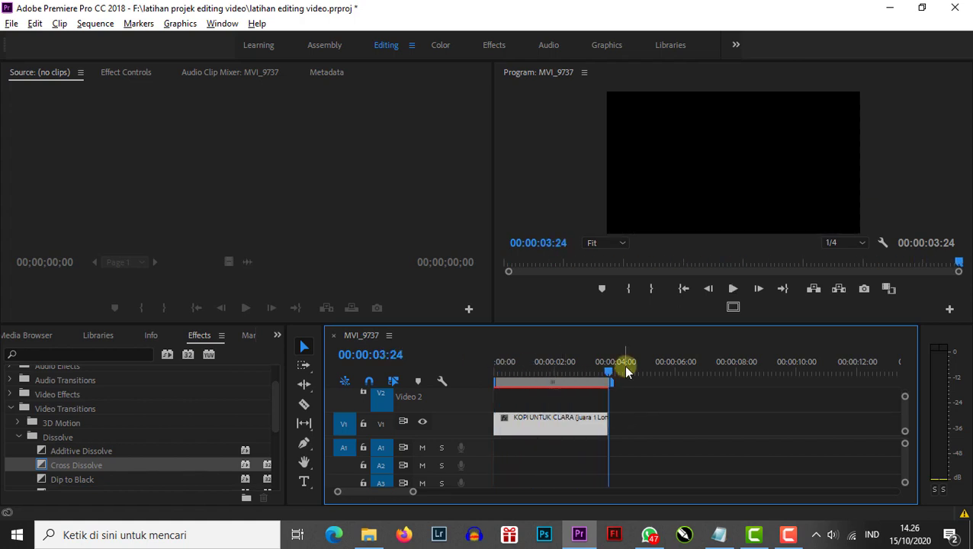
left_click_drag(606, 372, 461, 370)
key("space")
key("space")
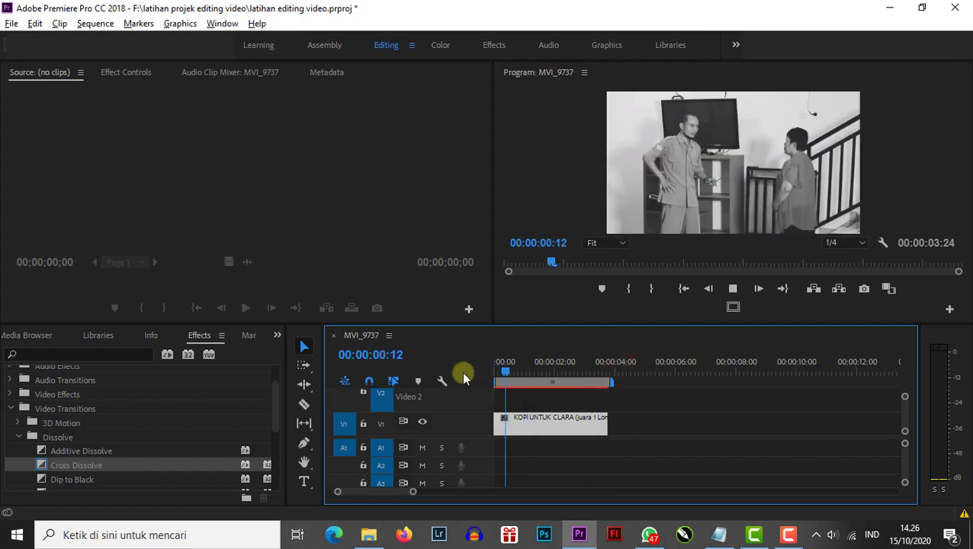
key("space")
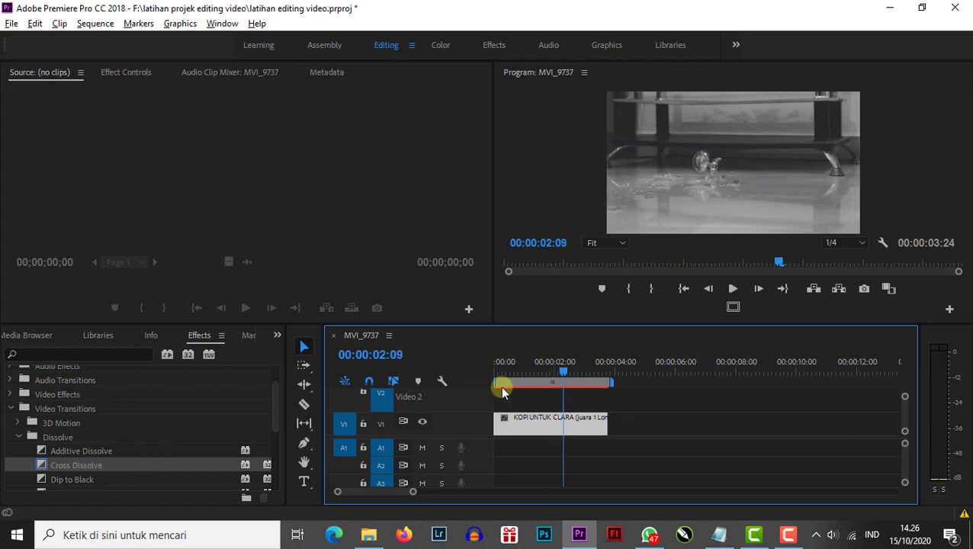
Reverse the speed of the KOPI UNTUK CLARA clip and play it from the start of the sequence.
right_click(531, 429)
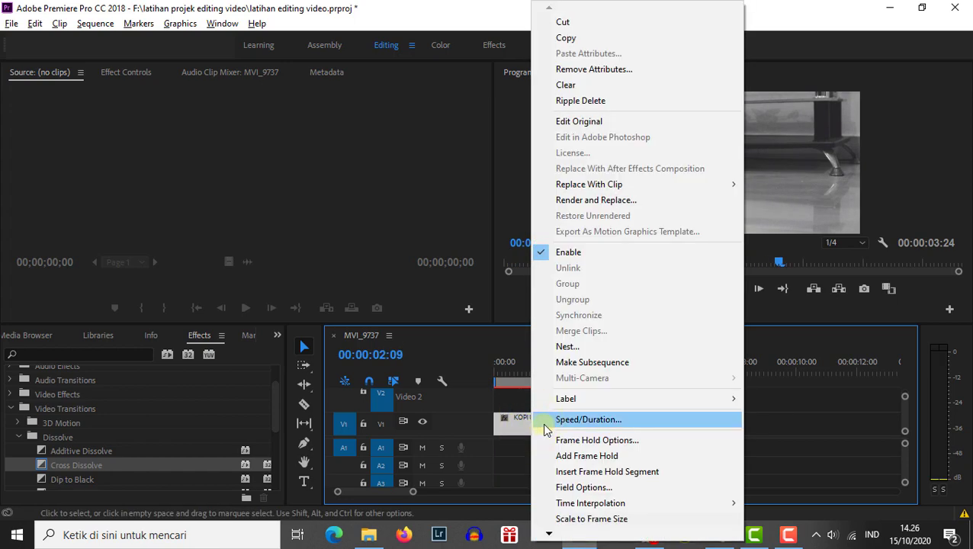
left_click(543, 420)
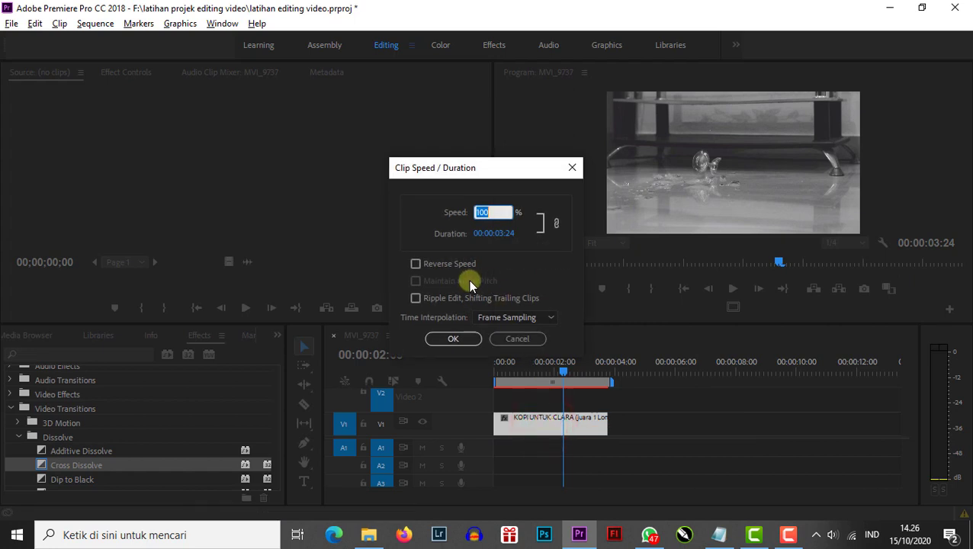
left_click(415, 265)
left_click(442, 339)
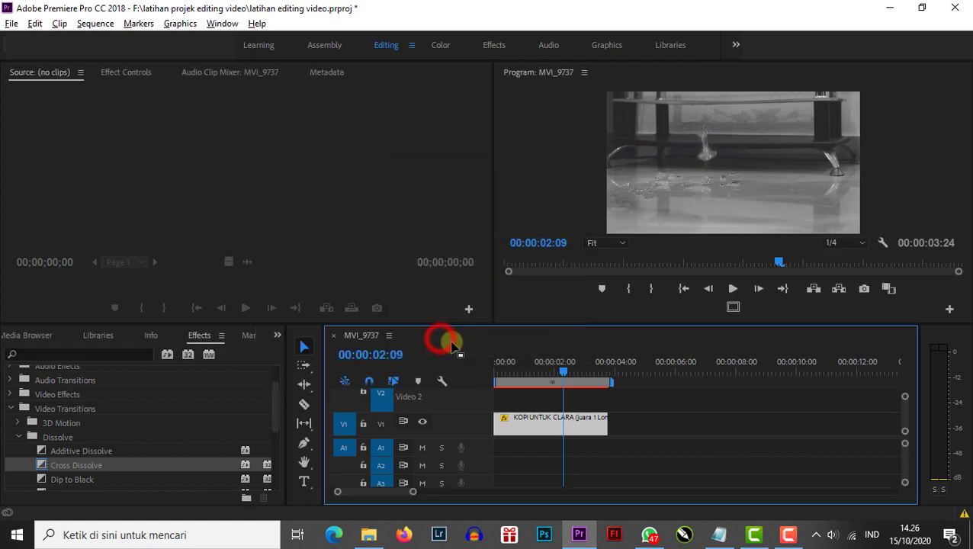
left_click_drag(563, 371, 419, 345)
key("space")
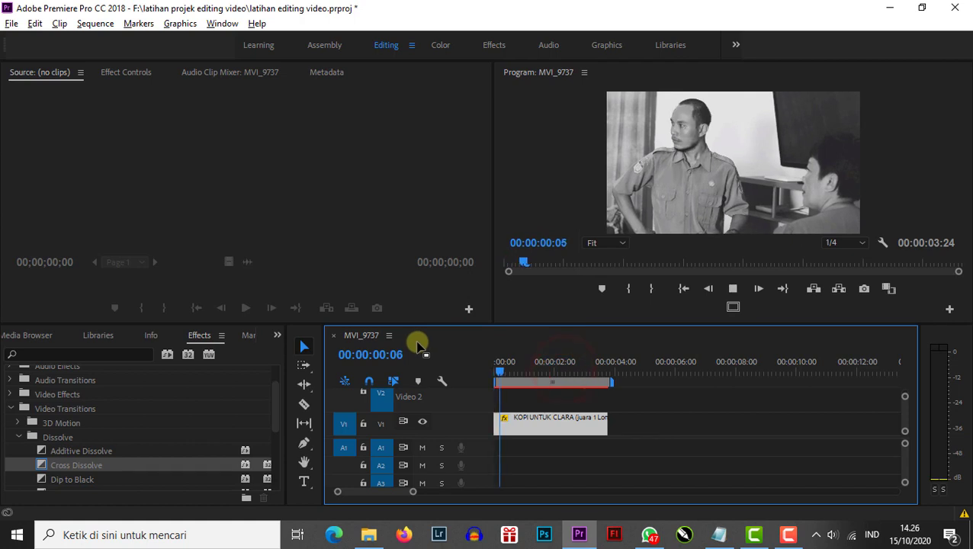
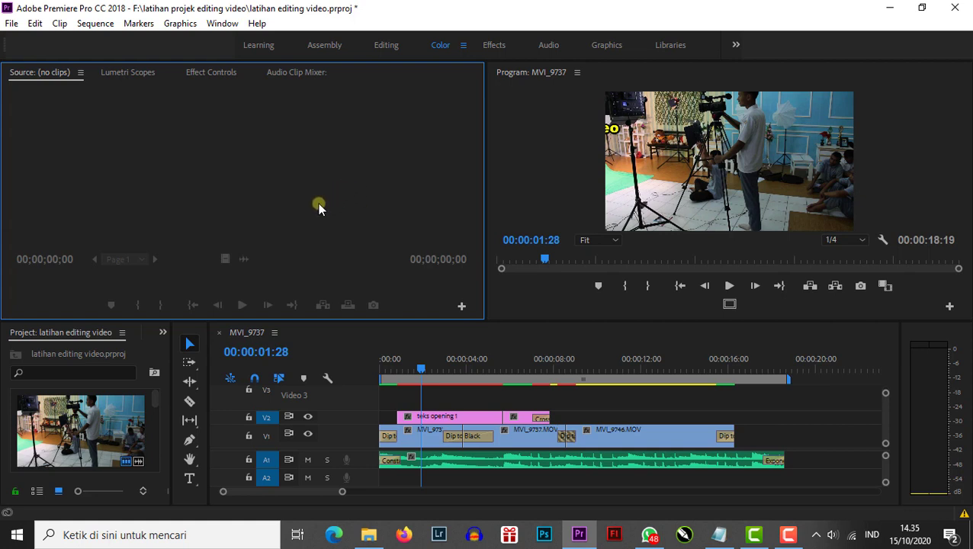
Display the items of the latihan editing video project and widen that area to fit two thumbnails side by side.
left_click(160, 333)
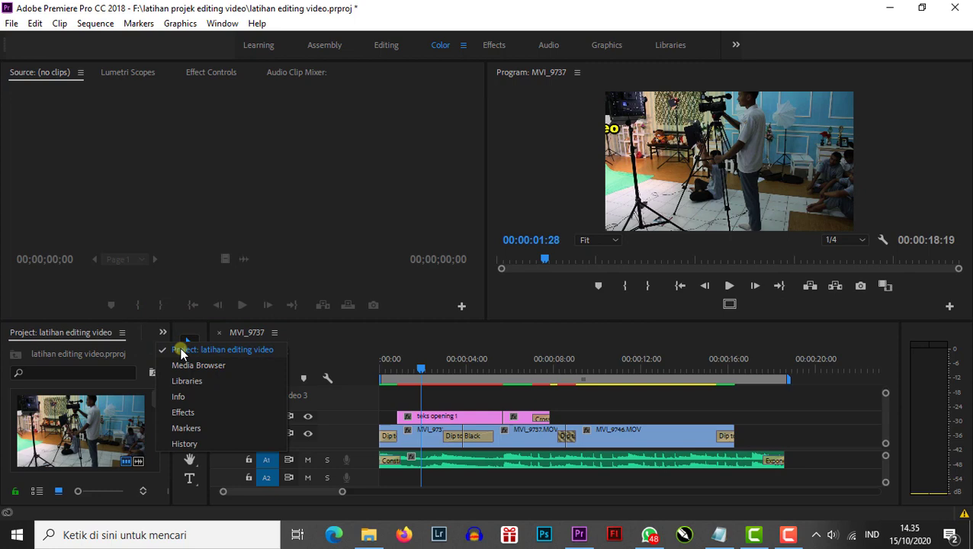
left_click(182, 348)
left_click(162, 332)
left_click(192, 413)
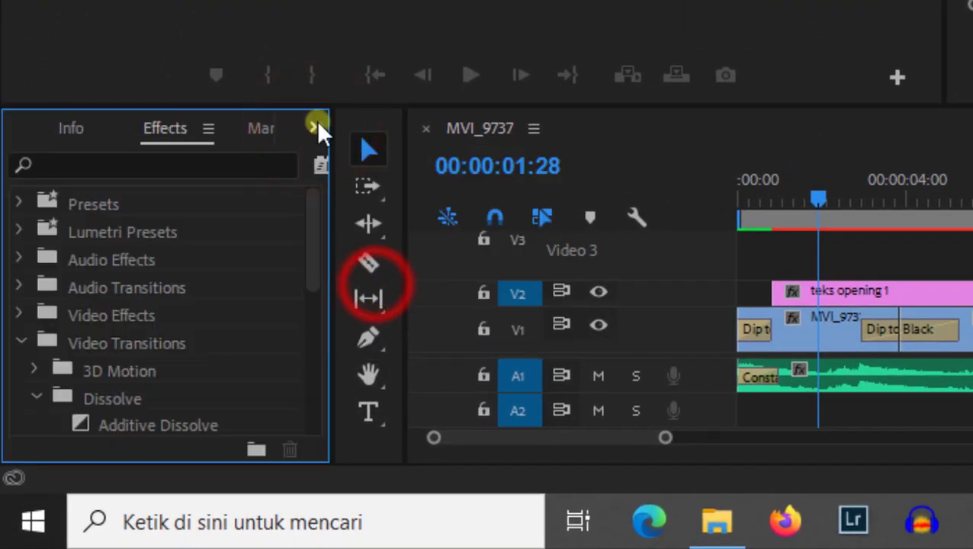
left_click(317, 125)
left_click(347, 163)
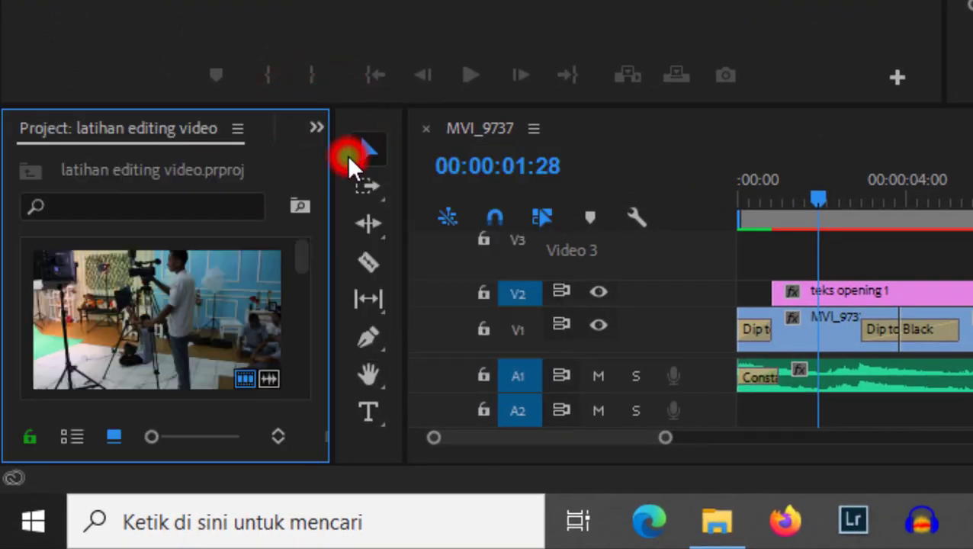
left_click_drag(332, 166, 488, 180)
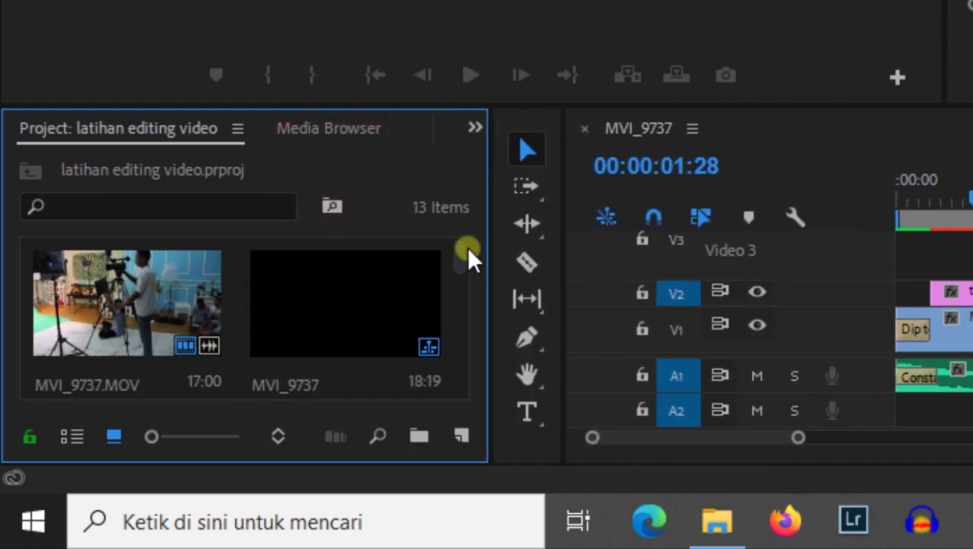
Create a new 1920 x 1080 adjustment layer at 29,97 fps with square pixels in the project.
left_click_drag(463, 250, 486, 417)
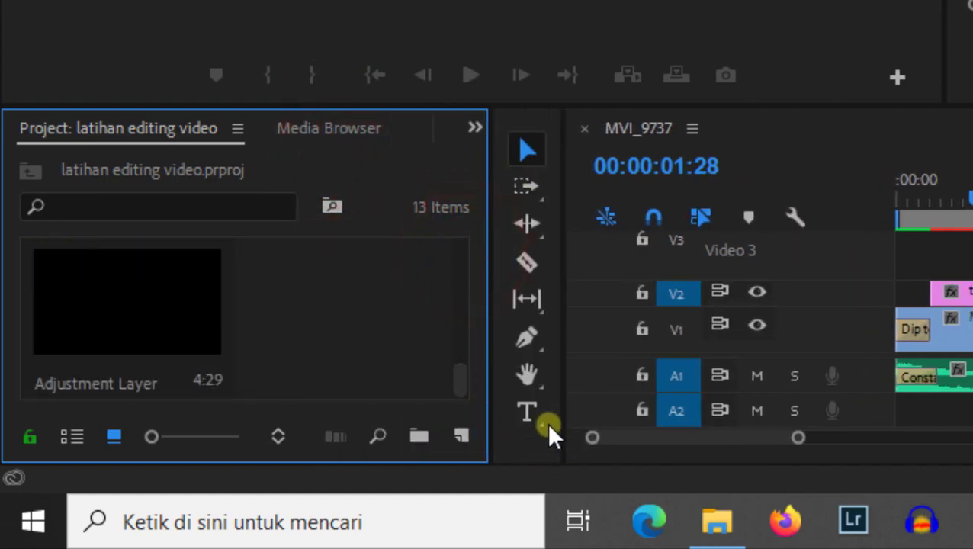
left_click(460, 438)
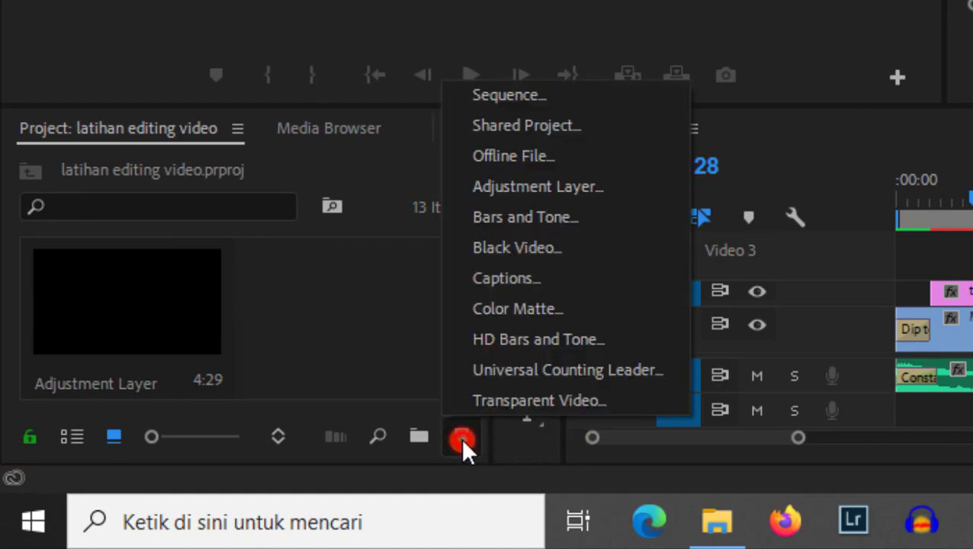
left_click(538, 190)
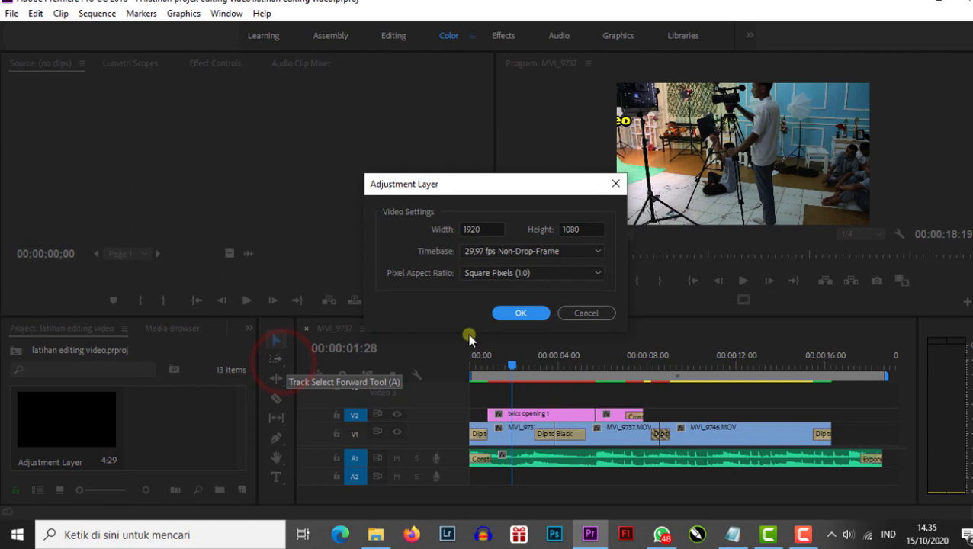
left_click(505, 317)
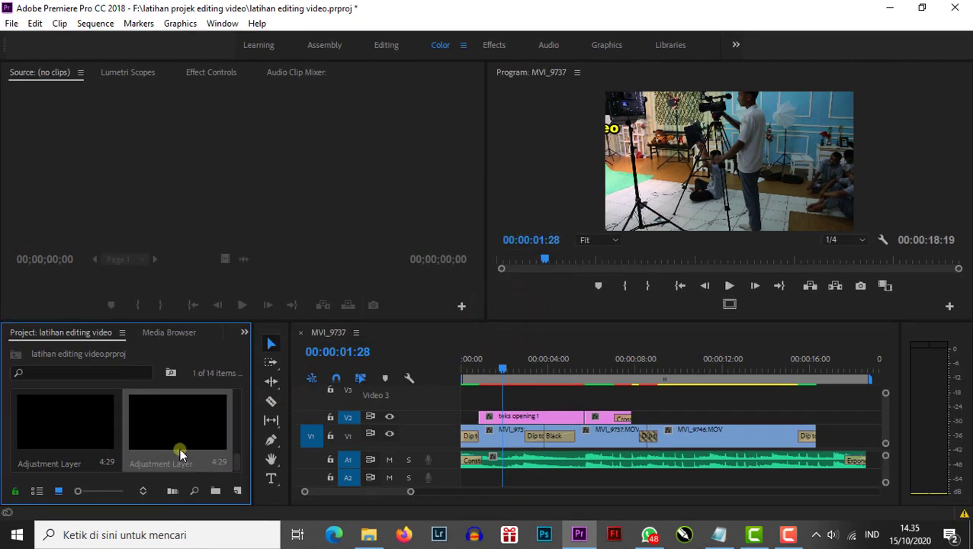
Place the new adjustment layer on Video 3 at the sequence start and extend it to the end of the audio clip.
left_click_drag(164, 436, 461, 398)
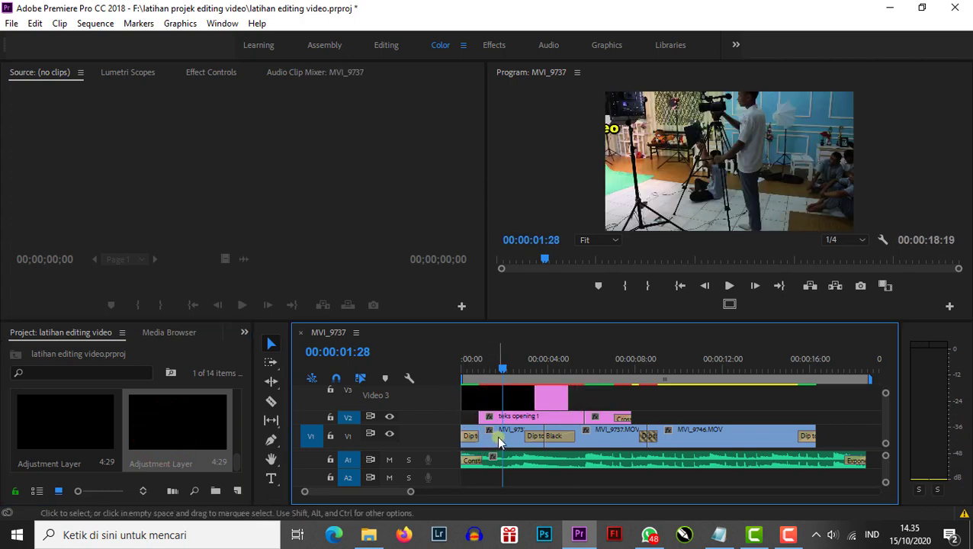
left_click(549, 395)
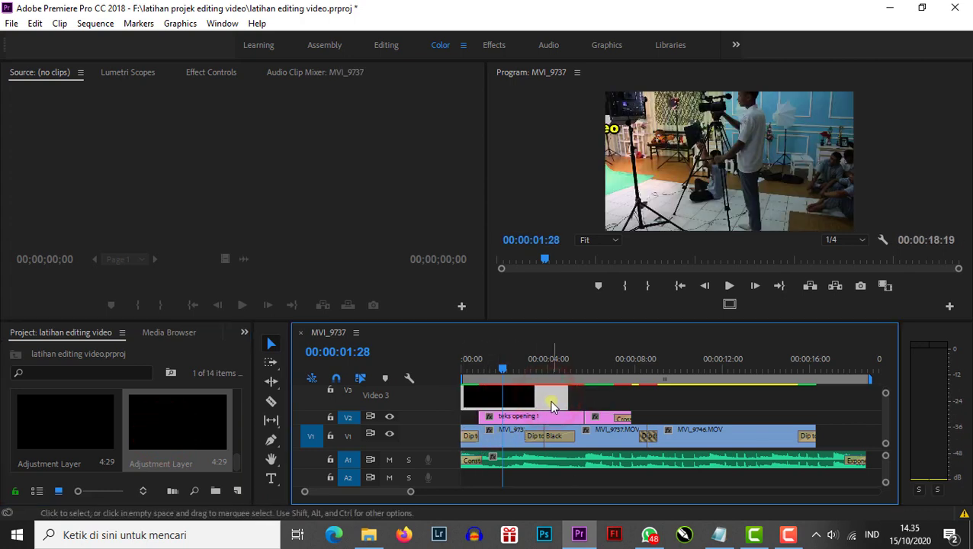
scroll(552, 402, "down", 4)
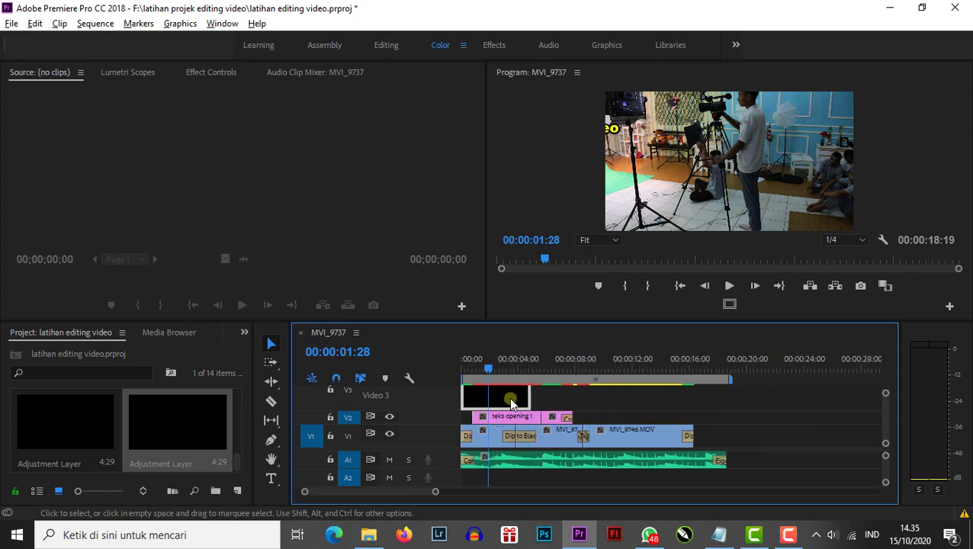
left_click(510, 398)
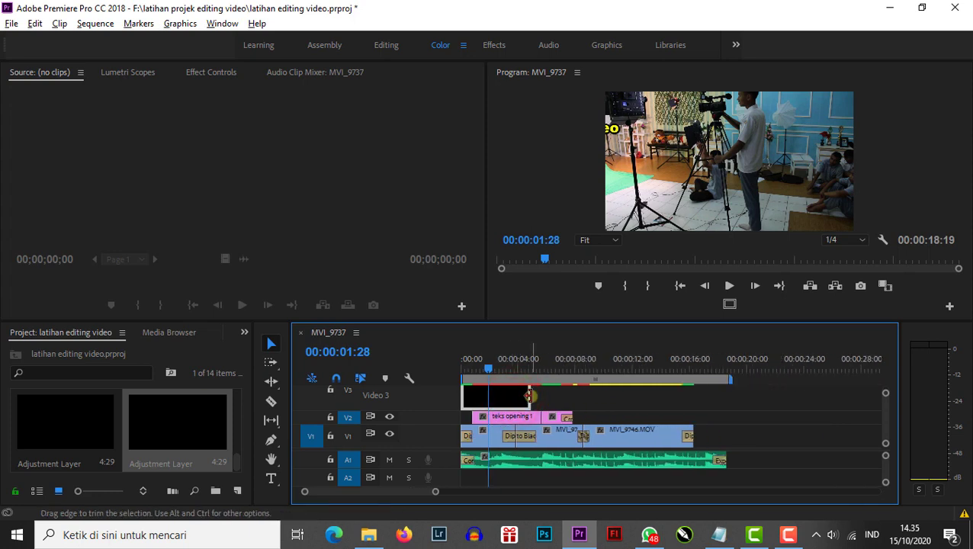
left_click_drag(528, 396, 723, 397)
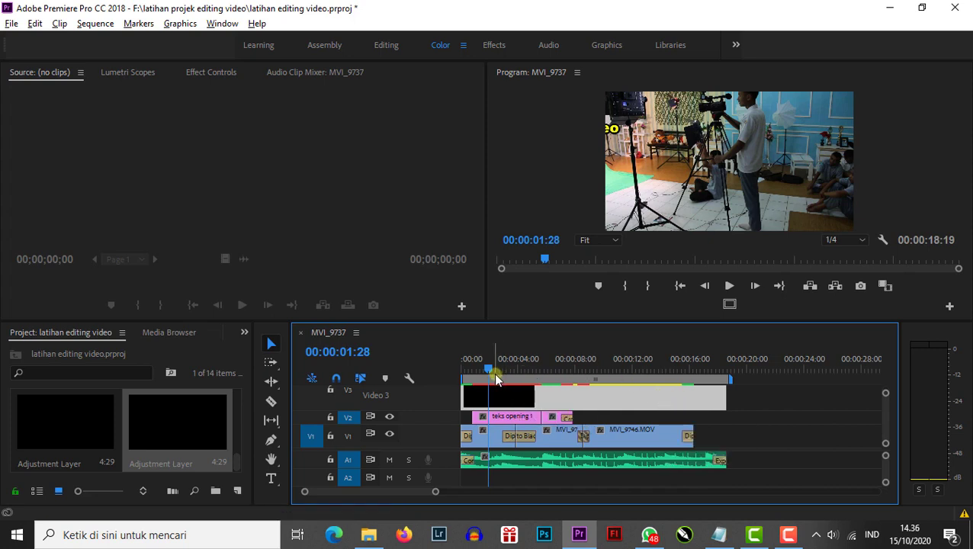
left_click(562, 401)
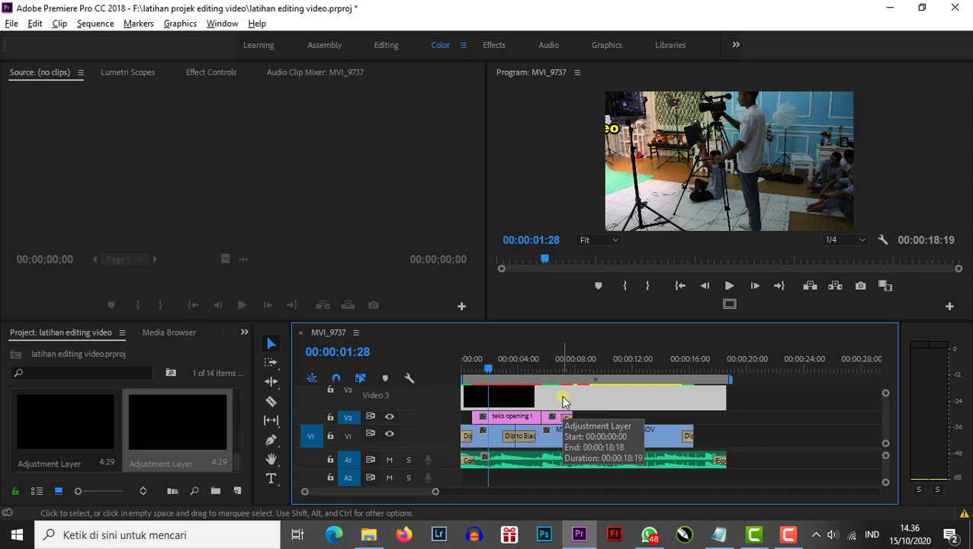
left_click(499, 435)
left_click(546, 442)
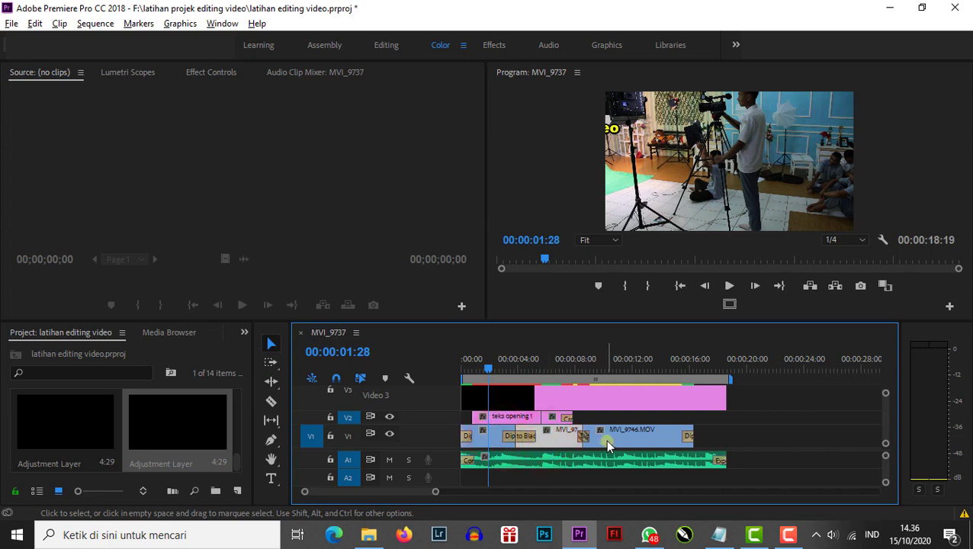
left_click(588, 396)
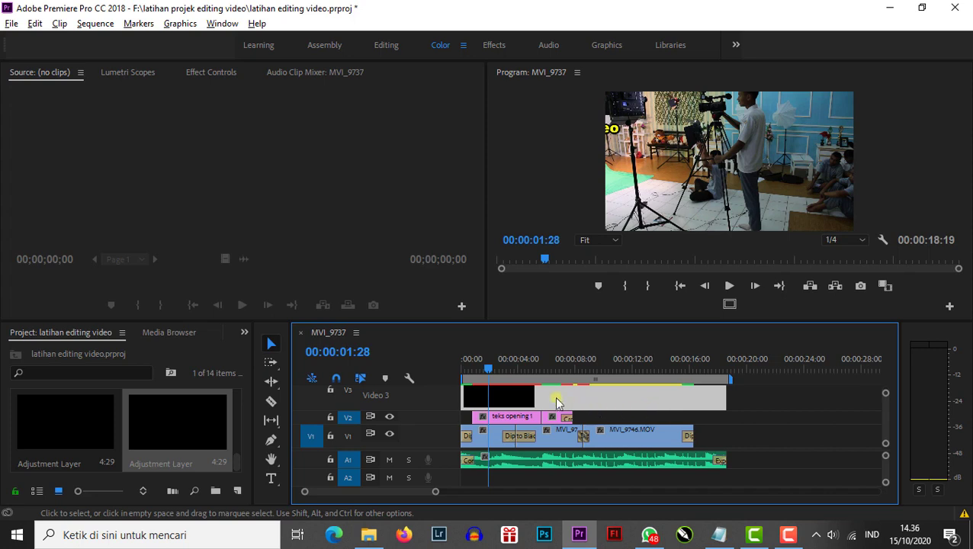
left_click(557, 434)
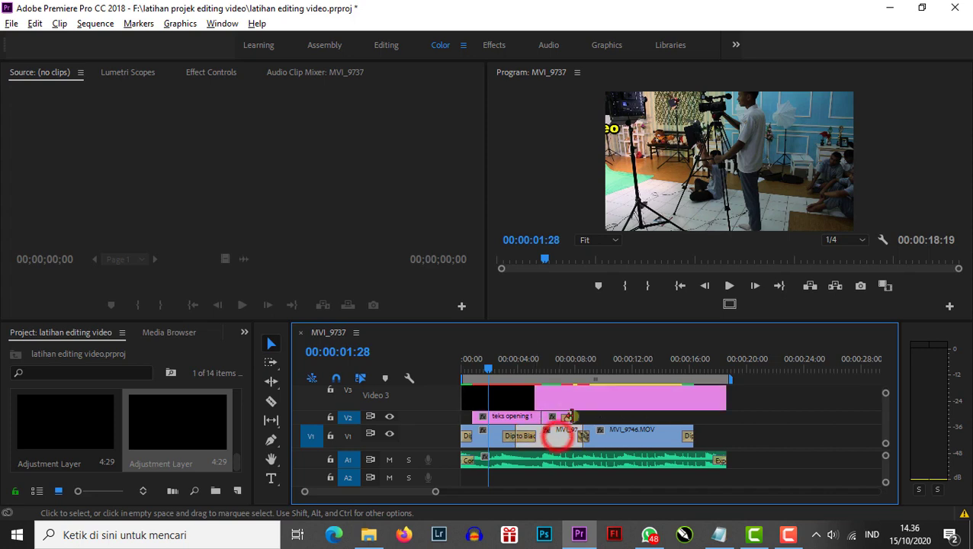
left_click(574, 400)
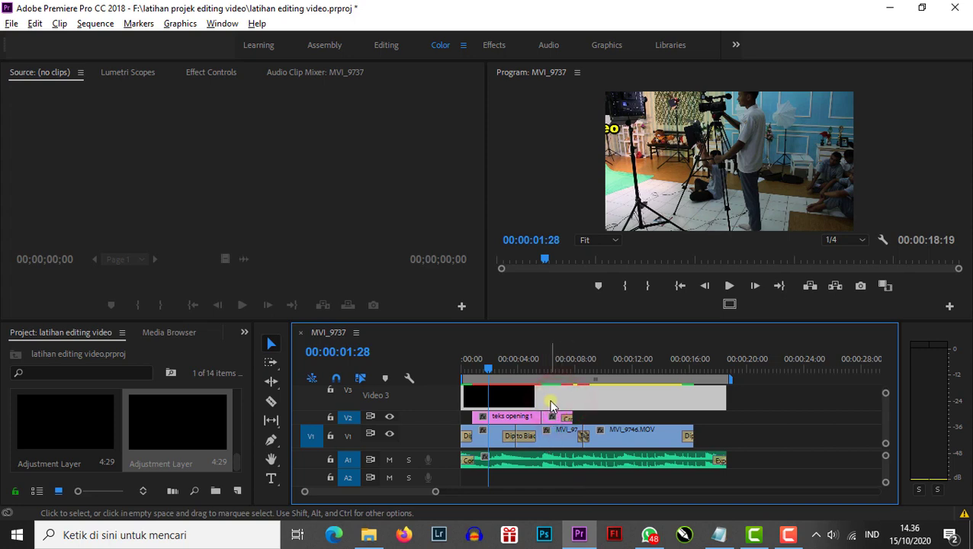
left_click(506, 445)
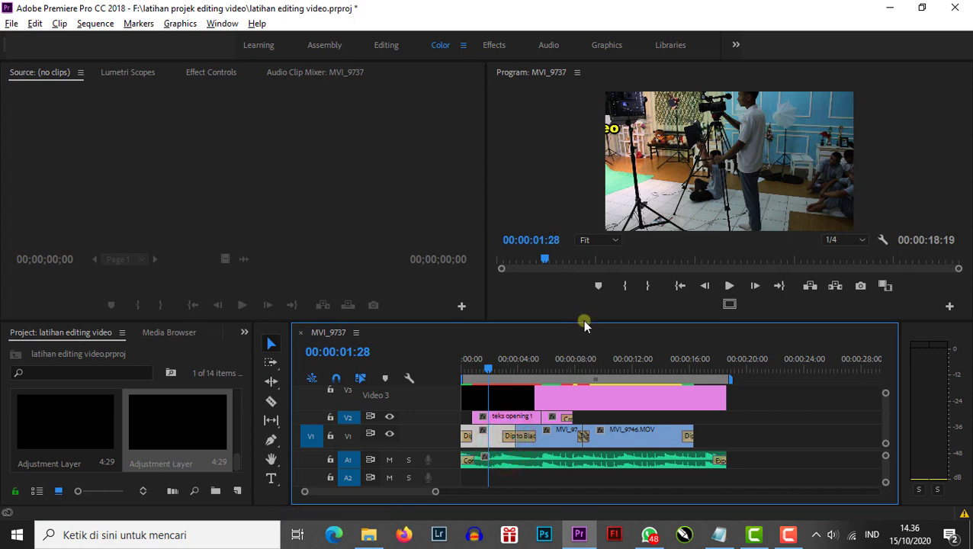
Select the adjustment layer on Video 3, switch to the Color workspace and restore its saved layout.
left_click(619, 404)
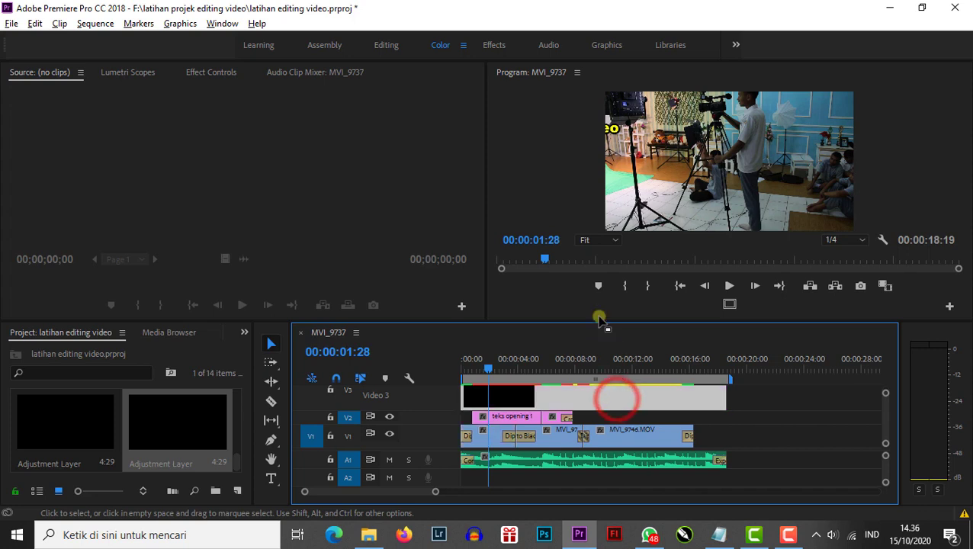
left_click(441, 46)
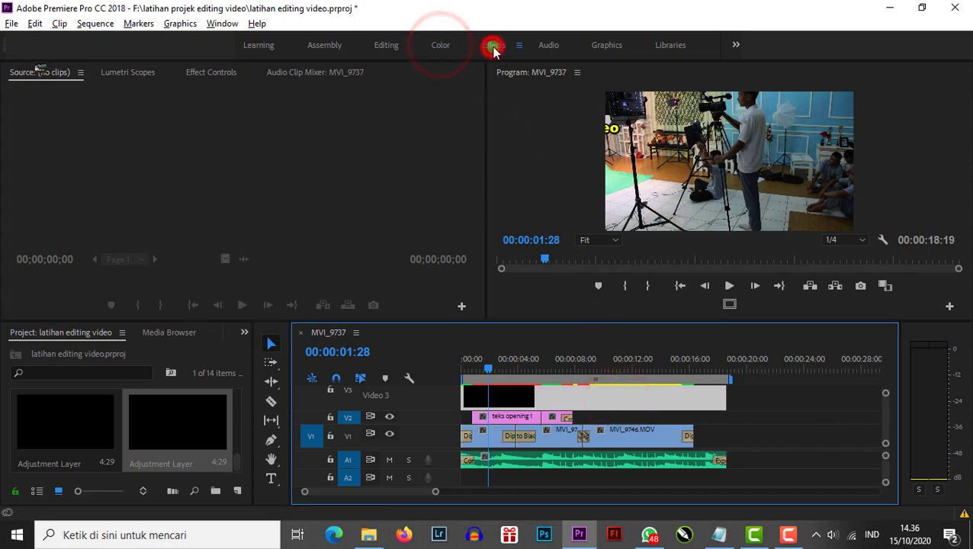
left_click(493, 46)
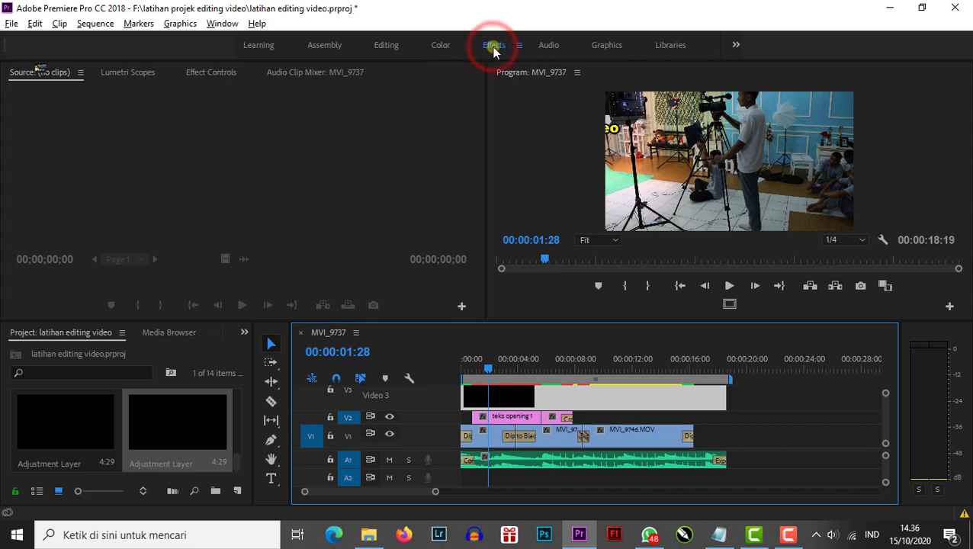
left_click(441, 45)
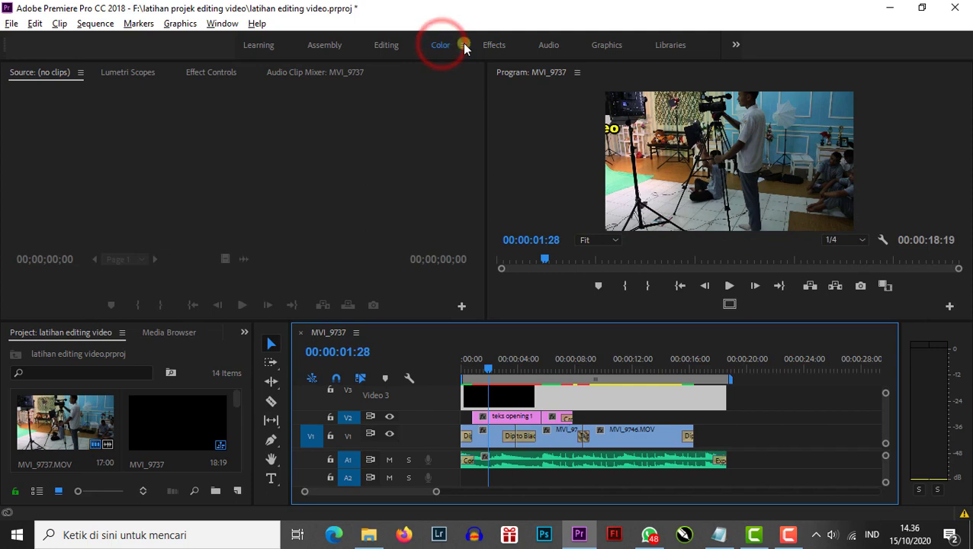
left_click(463, 45)
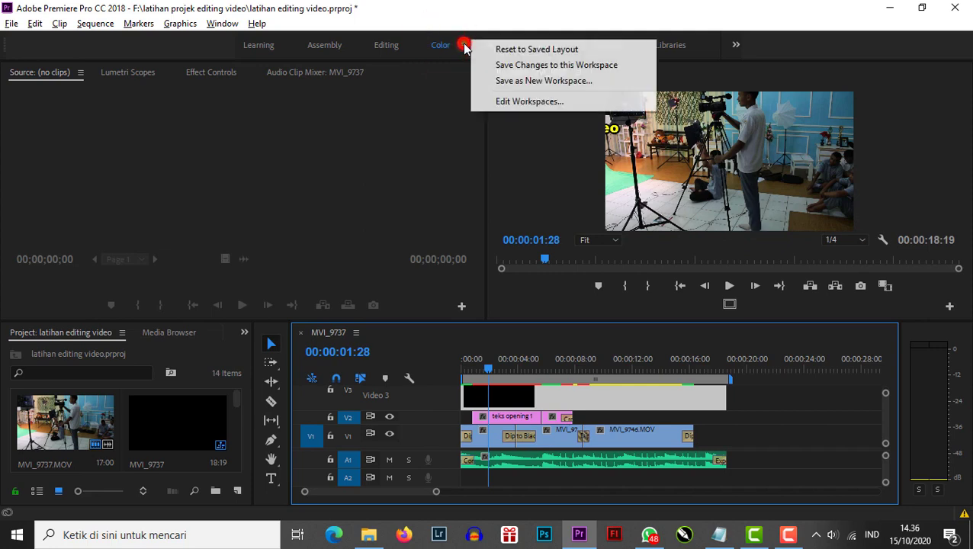
left_click(502, 52)
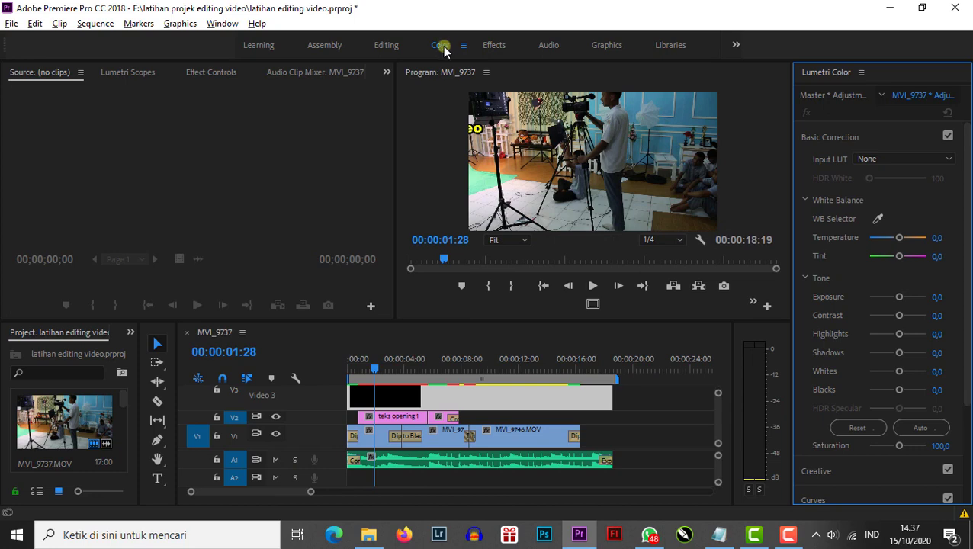
Cool the adjustment layer's white balance to Temperature -37,5 and Tint -32,5, checking the grade on the MVI_9746.MOV shot.
left_click(581, 397)
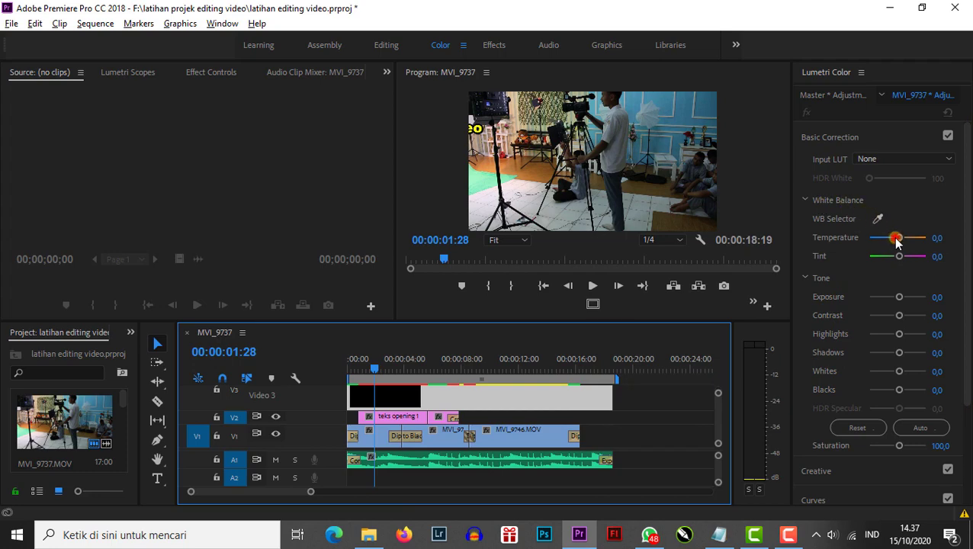
mouse_move(896, 241)
left_mouse_down()
mouse_move(914, 241)
mouse_move(877, 242)
left_mouse_up()
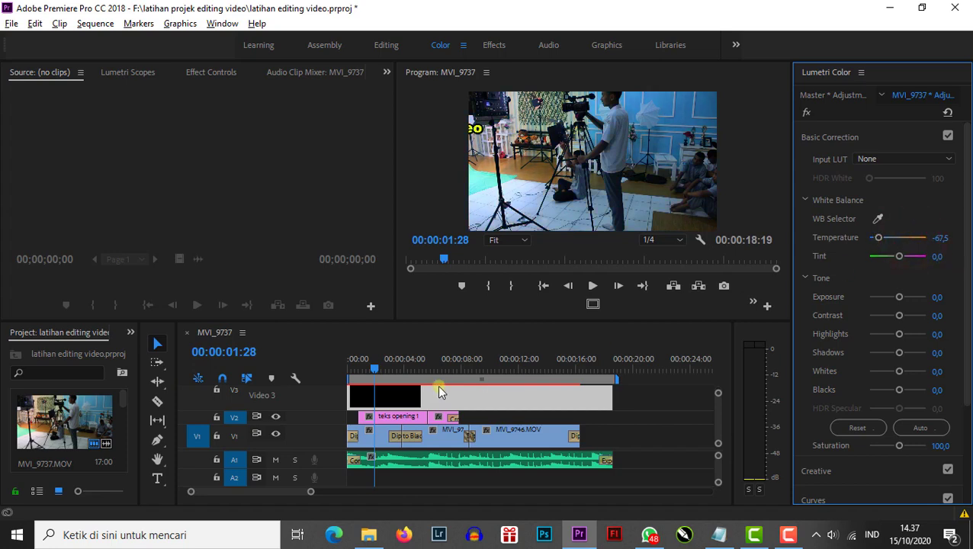
left_click_drag(374, 367, 530, 380)
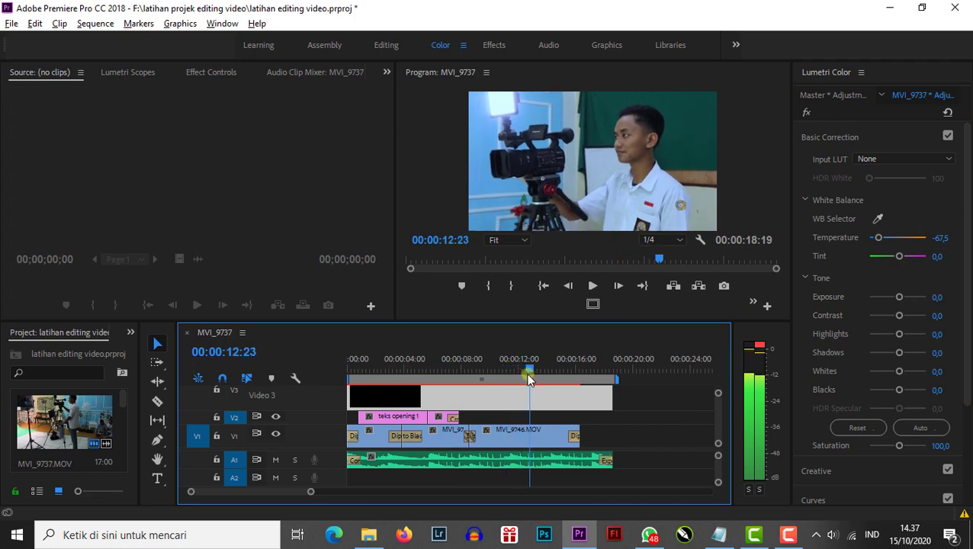
left_click_drag(877, 238, 888, 262)
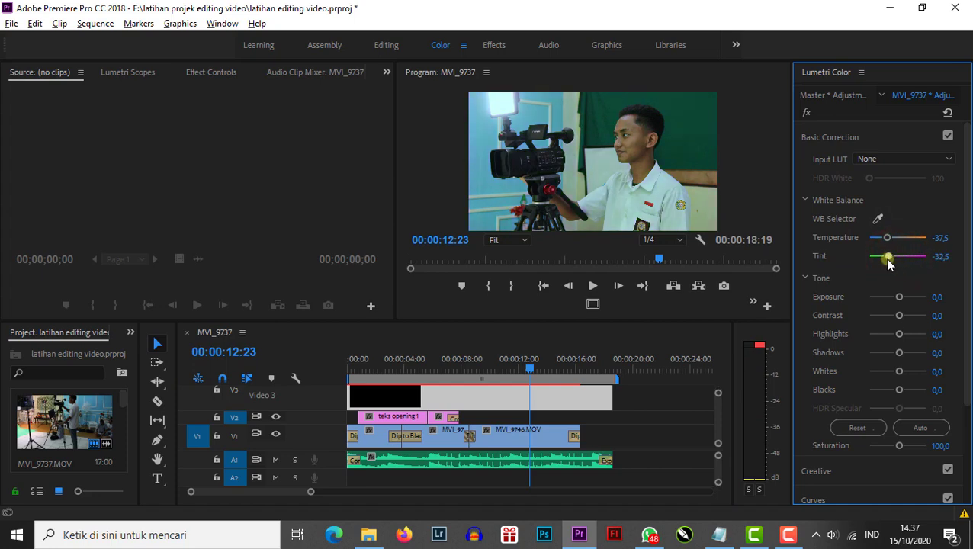
Set the adjustment layer's tone to Exposure 1,4; Contrast 52,5; Highlights -7,5; Shadows 5,0; Whites 7,5; Blacks 7,5.
left_click_drag(900, 301, 891, 336)
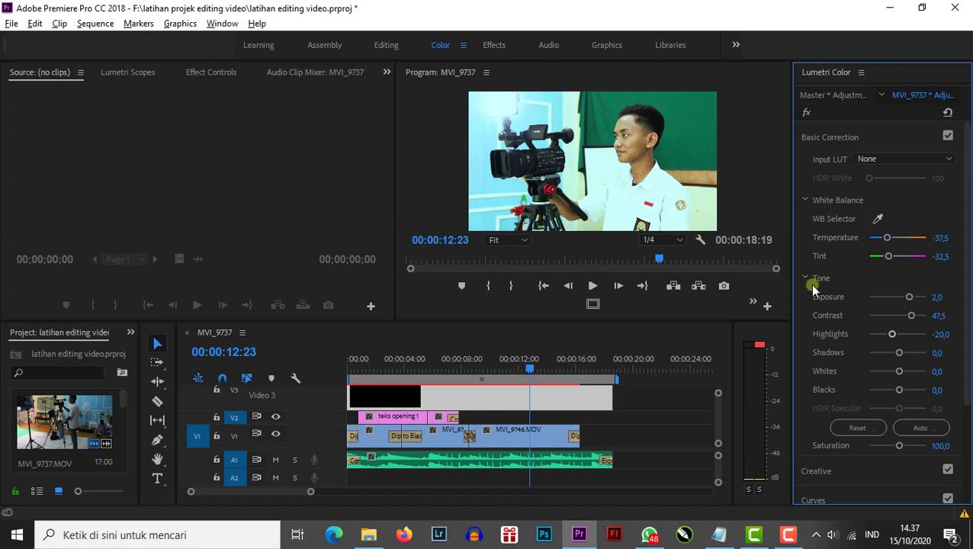
scroll(824, 286, "down", 1)
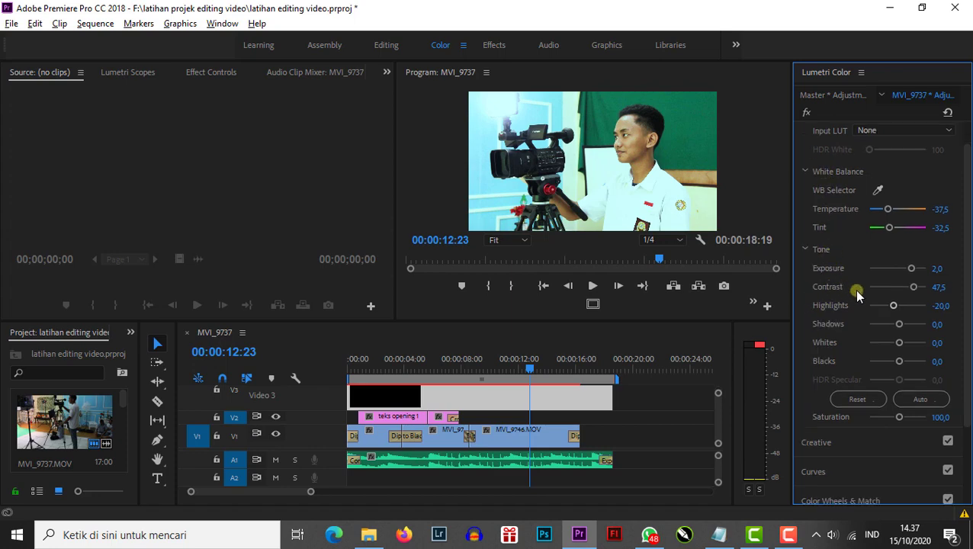
left_click_drag(914, 271, 898, 308)
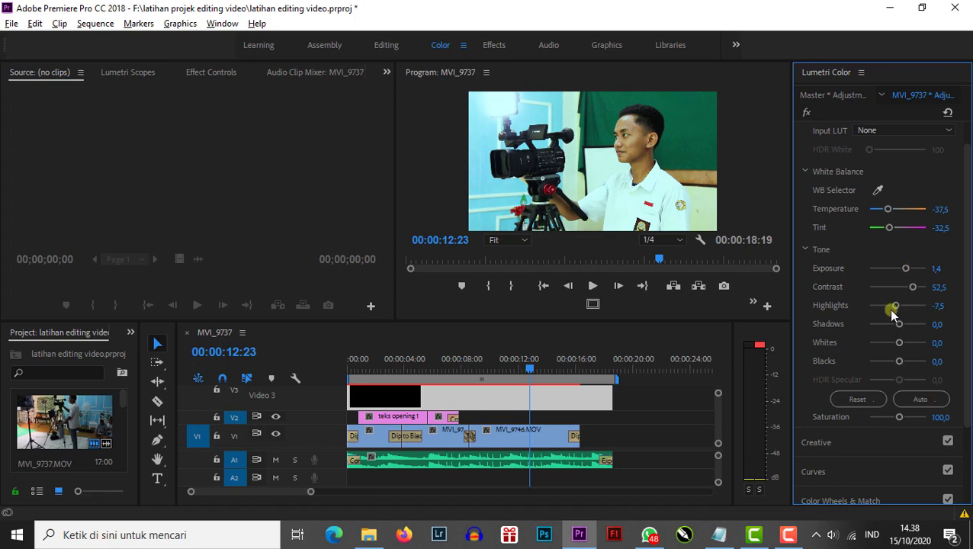
scroll(890, 320, "down", 1)
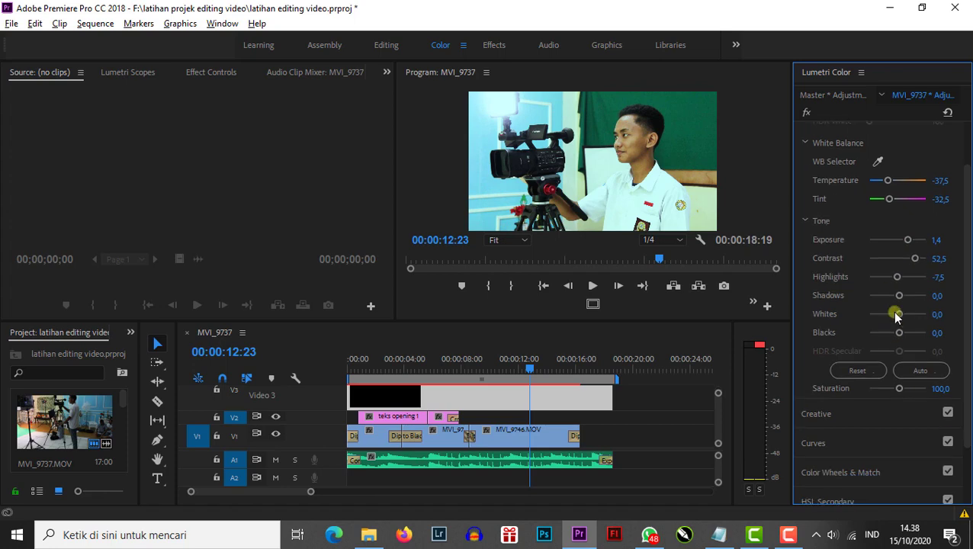
left_click_drag(902, 299, 900, 337)
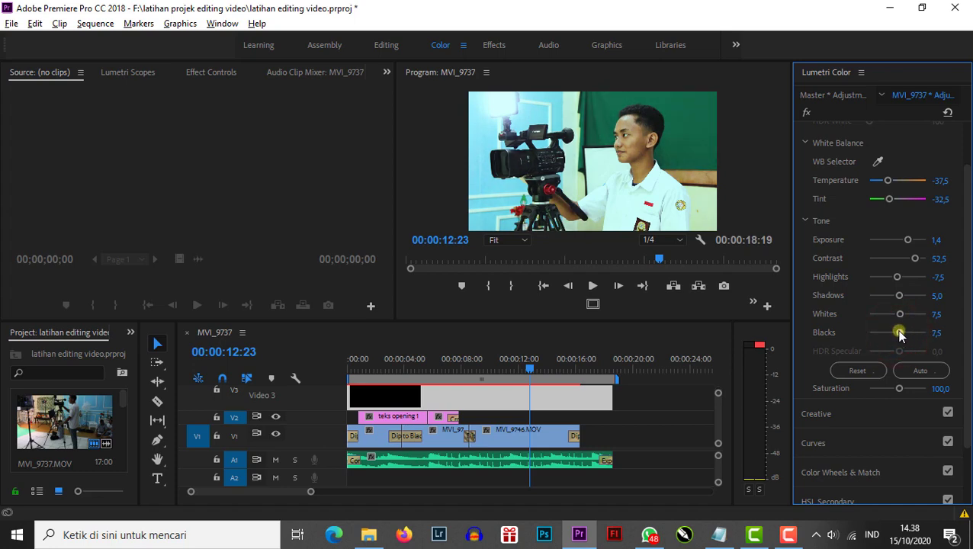
Collapse the White Balance and Tone groups, and set the Creative adjustments to Faded Film 27,5 and Saturation 112,5.
left_click(804, 221)
left_click(803, 201)
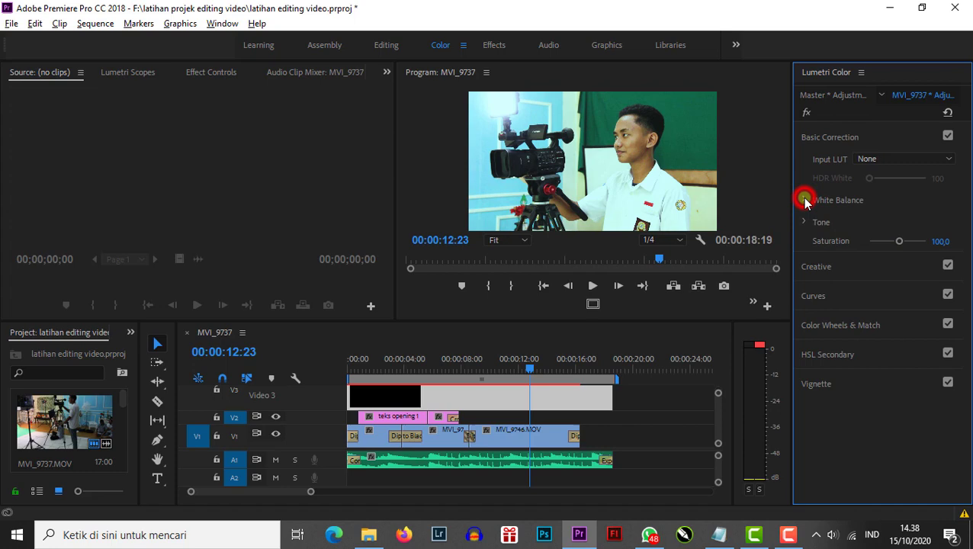
left_click(818, 271)
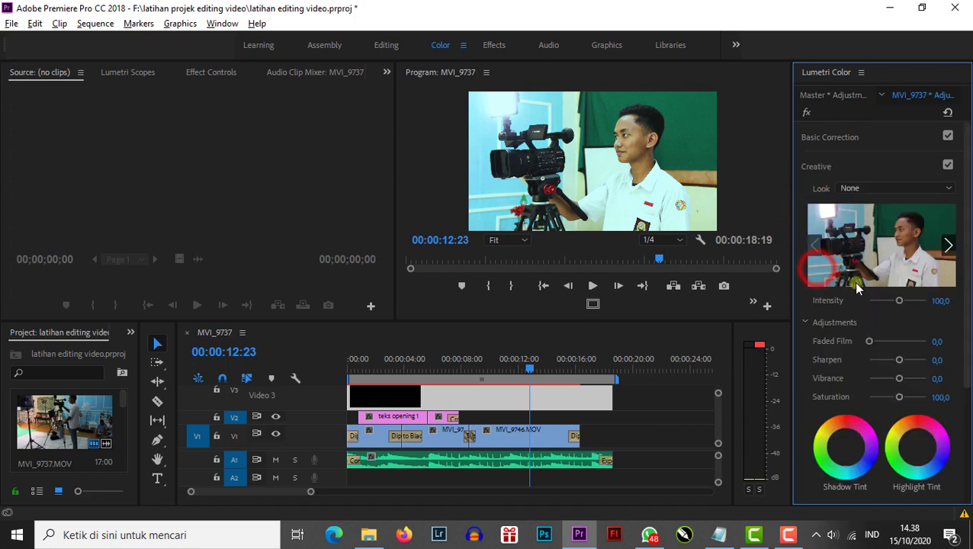
left_click_drag(965, 276, 963, 363)
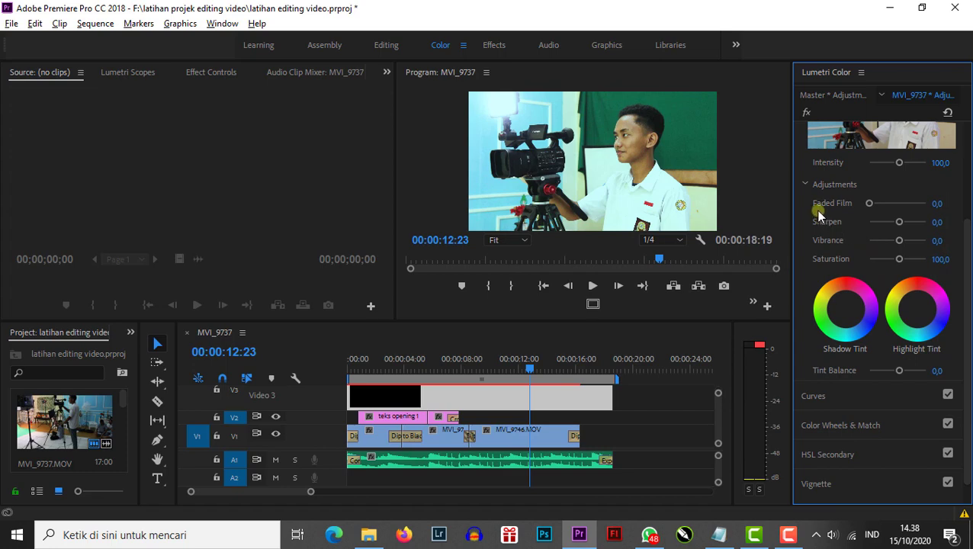
left_click_drag(870, 203, 884, 210)
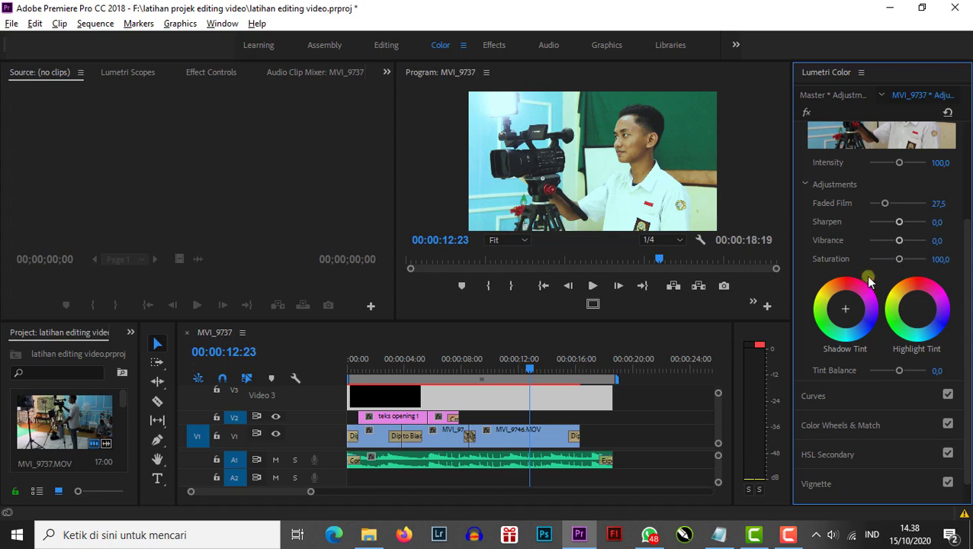
left_click_drag(902, 263, 914, 261)
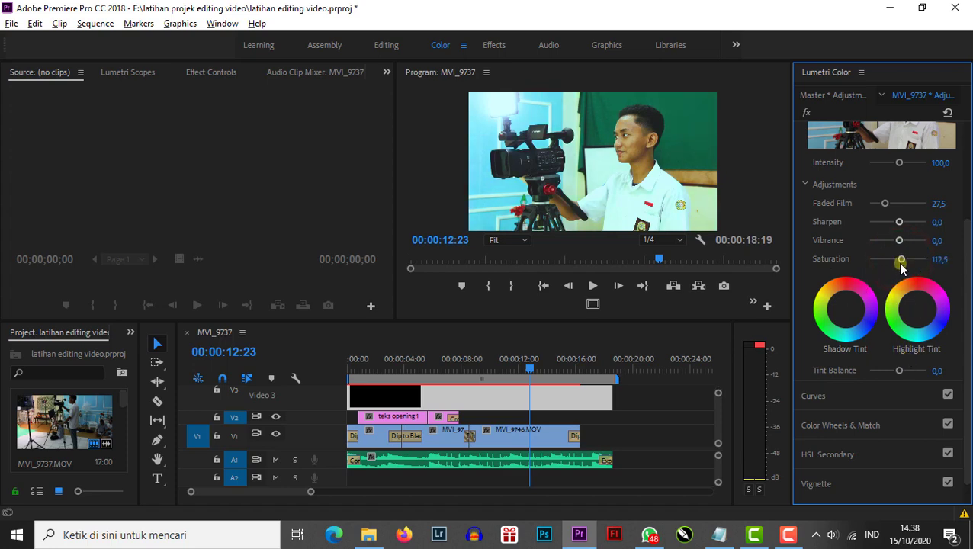
Add points around the middle of the RGB curve and pull it slightly below the diagonal to darken the midtones.
left_click_drag(964, 248, 965, 271)
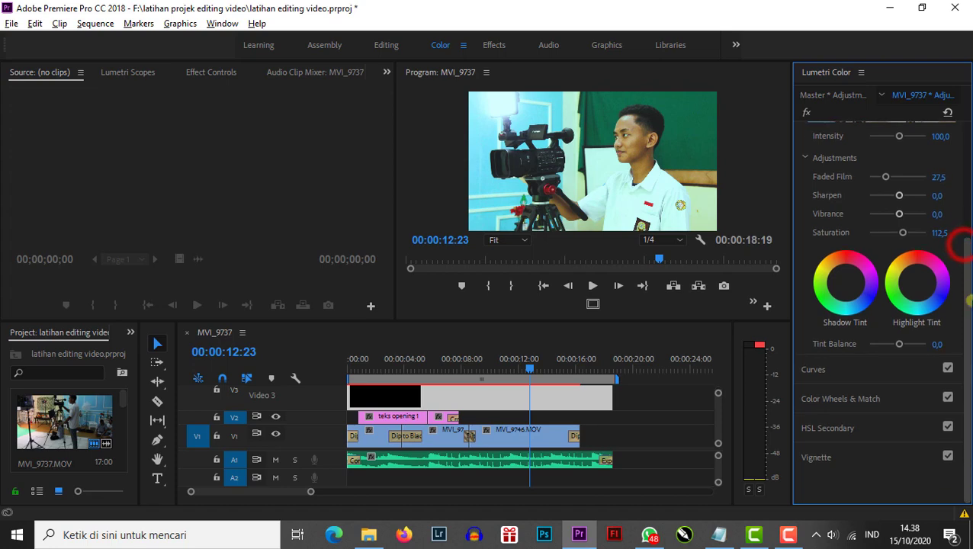
left_click(820, 375)
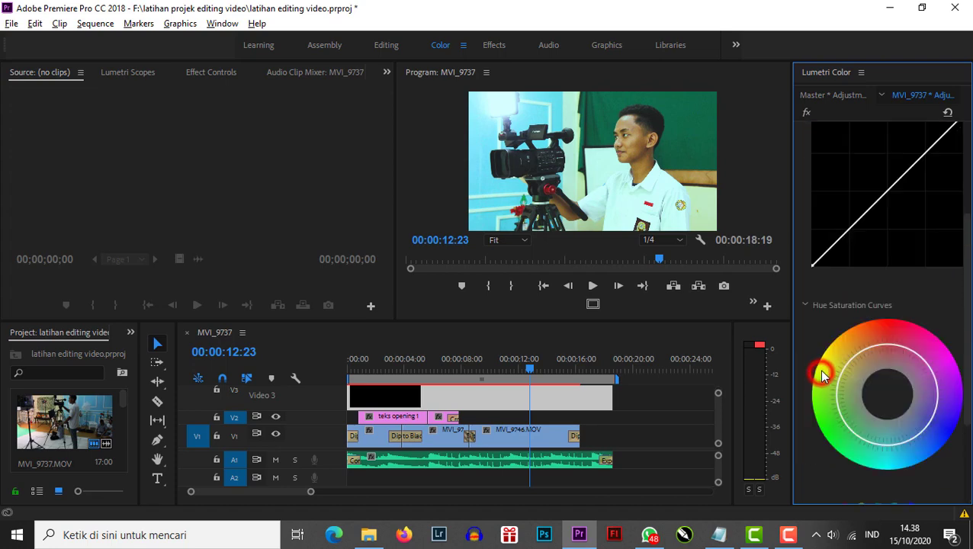
left_click(884, 195)
mouse_move(884, 194)
left_mouse_down()
mouse_move(893, 209)
mouse_move(907, 184)
mouse_move(887, 201)
left_mouse_up()
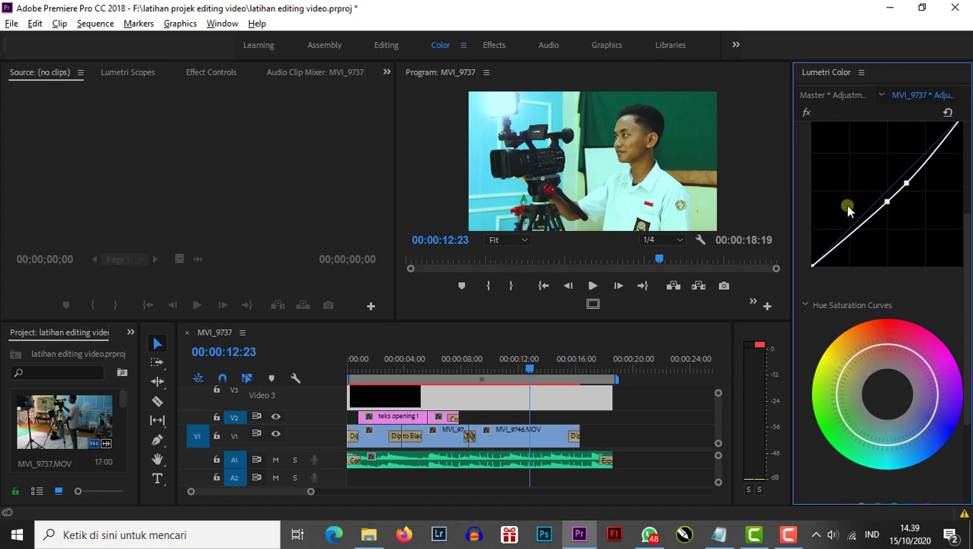
Adjust the midtones level slightly in Color Wheels & Match and raise the shadows level a little.
left_click_drag(965, 271, 968, 374)
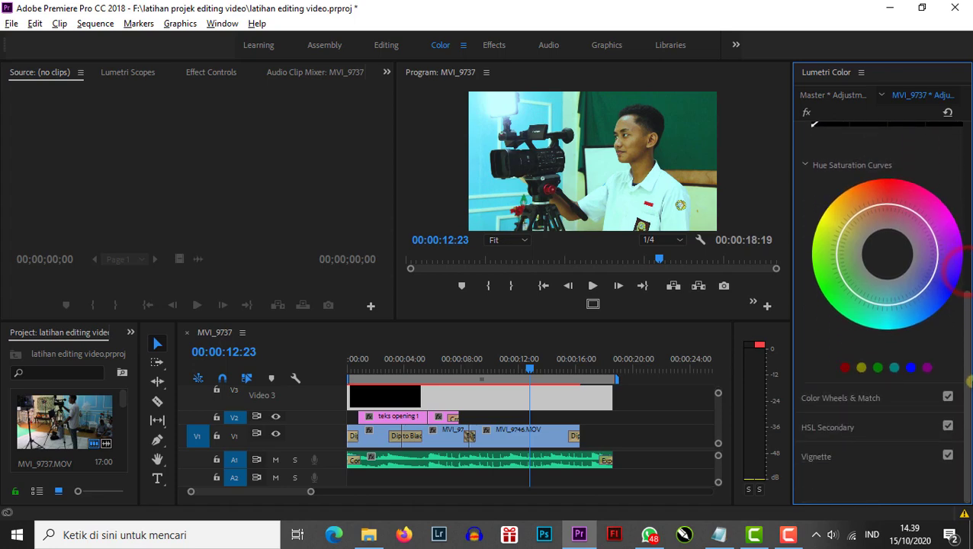
left_click(884, 398)
left_click(862, 287)
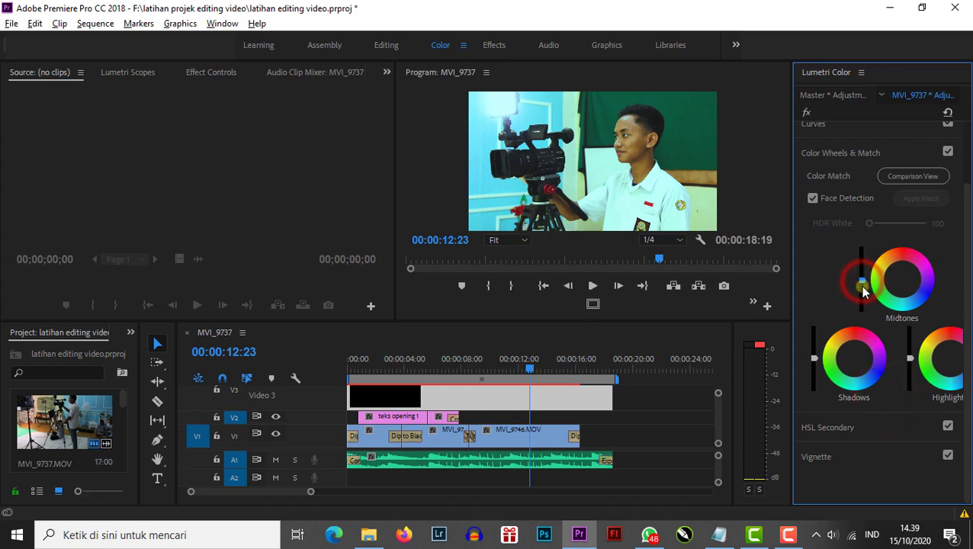
left_click_drag(811, 357, 811, 334)
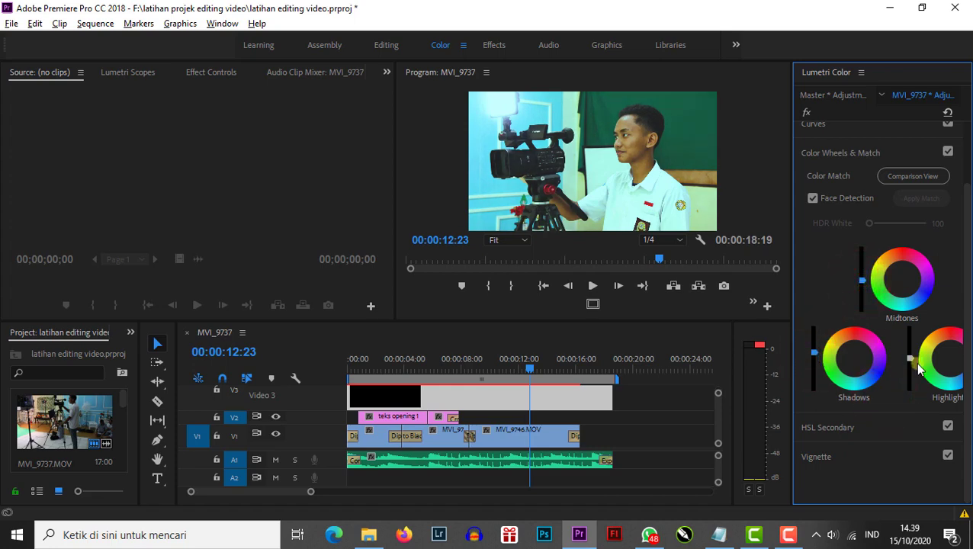
Play the graded sequence briefly near its opening and park the playhead at 00:00:01:11.
left_click(469, 370)
left_click(372, 366)
key("space")
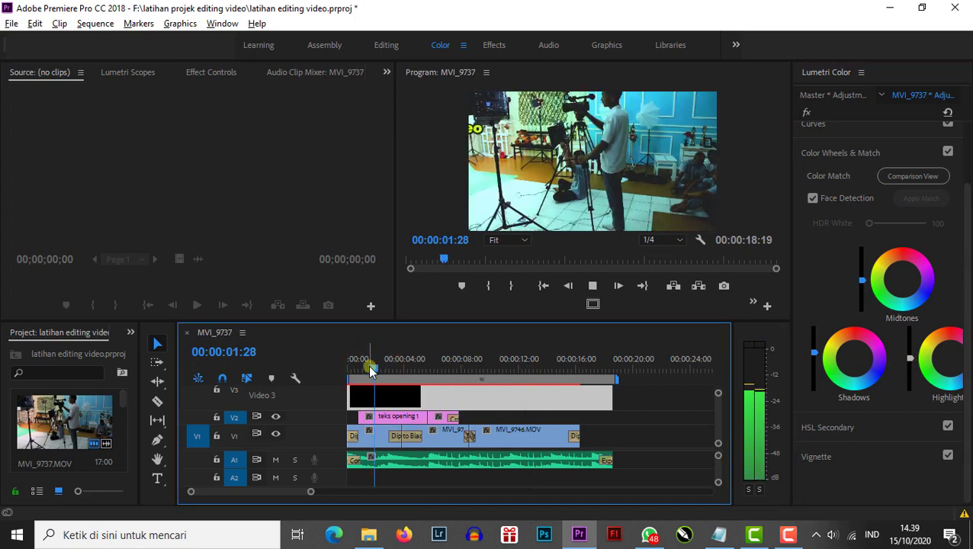
key("space")
left_click(369, 371)
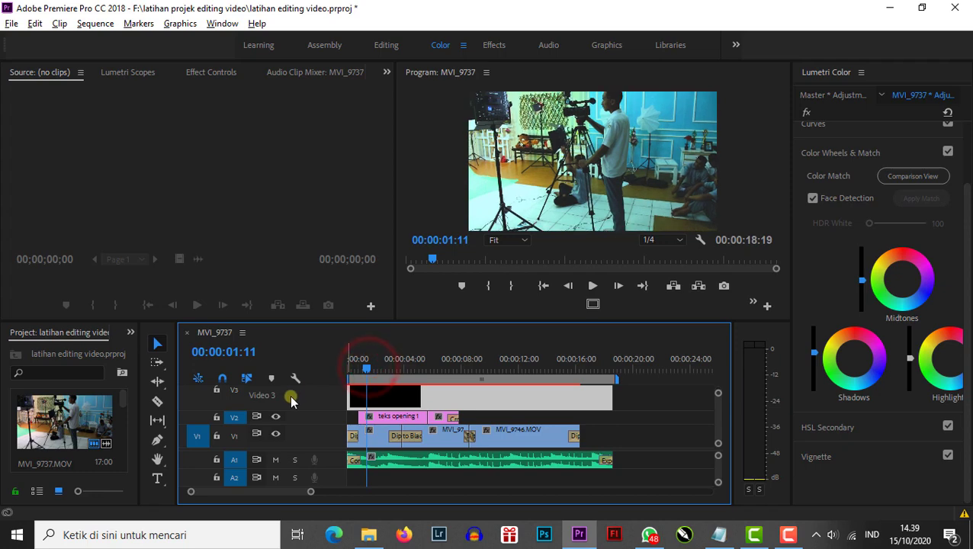
Make the timeline area taller and toggle Video 3's visibility to compare the opening shot with and without the grade.
scroll(289, 394, "down", 1)
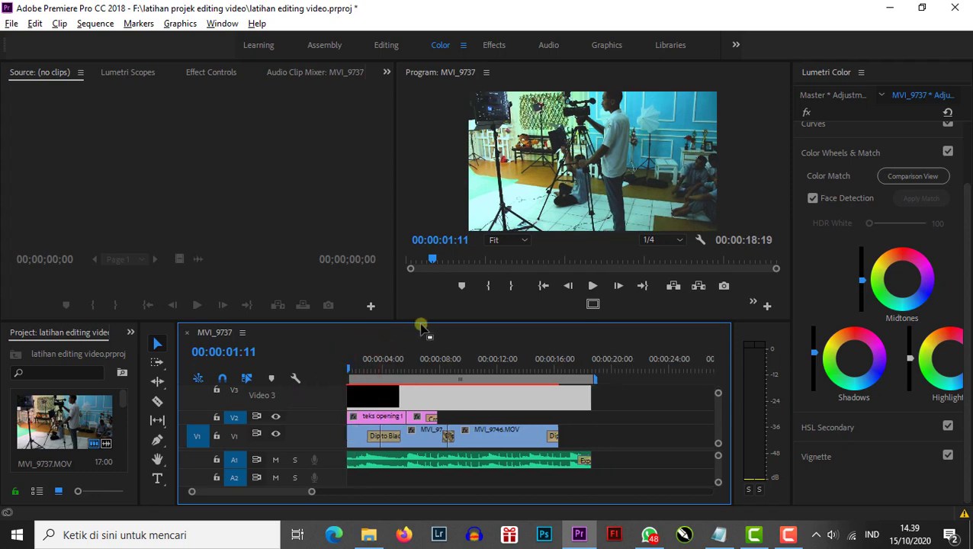
left_click_drag(423, 322, 423, 288)
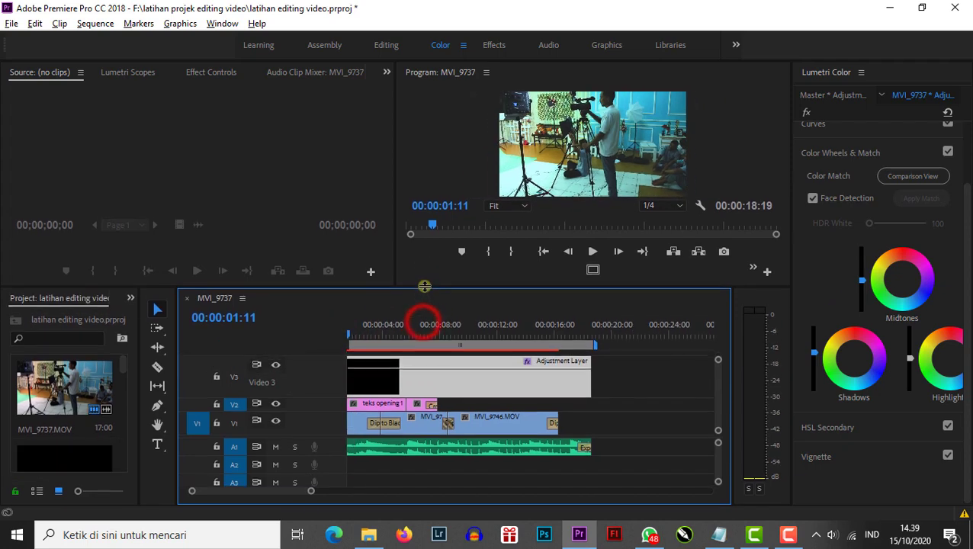
left_click(273, 365)
left_click(274, 366)
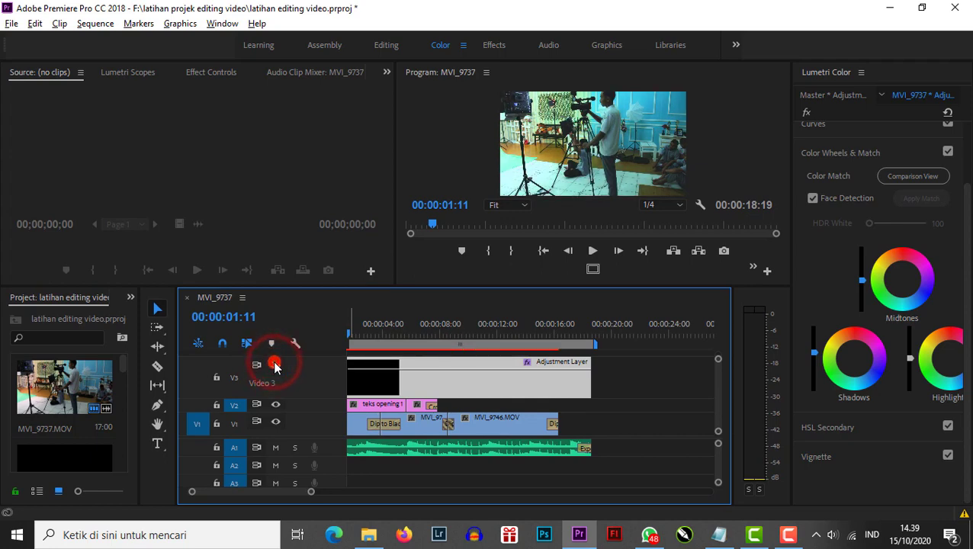
left_click(274, 366)
left_click(275, 364)
Go to 00:00:12:08 and toggle Video 3's visibility to compare the MVI_9746.MOV shot with and without the grade.
left_click(502, 334)
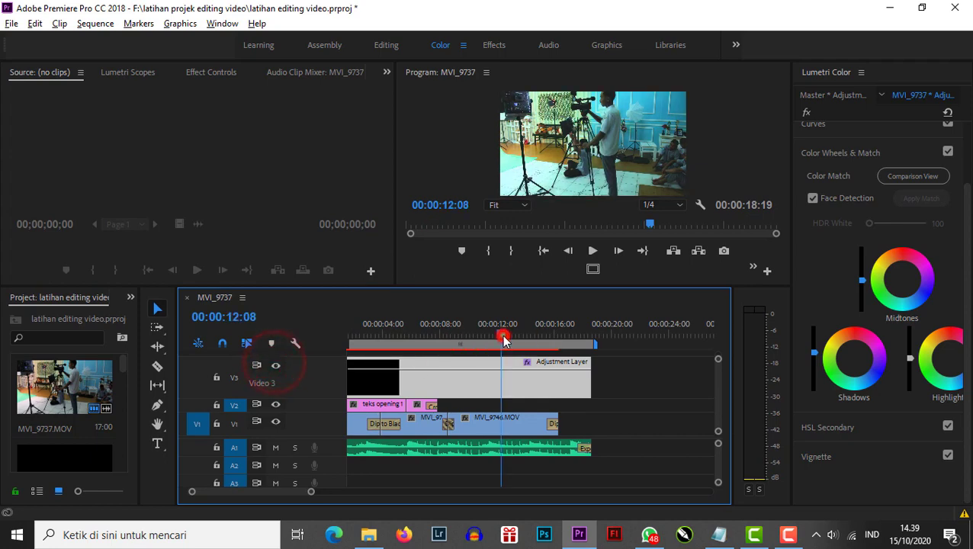
left_click(275, 363)
left_click(274, 365)
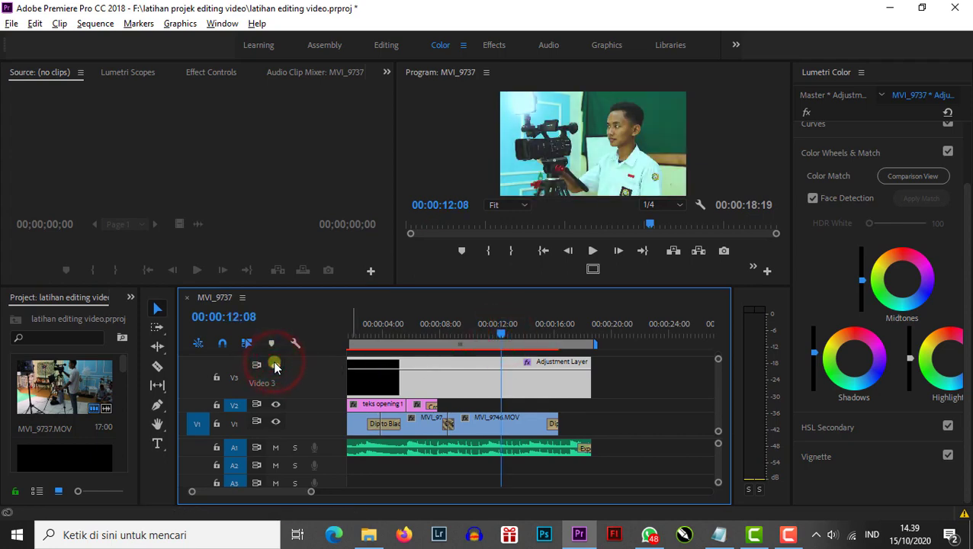
left_click(275, 365)
left_click(275, 364)
Expand Basic Correction for the adjustment layer and apply the ALEXA_Default_LogC2Rec709 input LUT.
left_click_drag(964, 197, 968, 79)
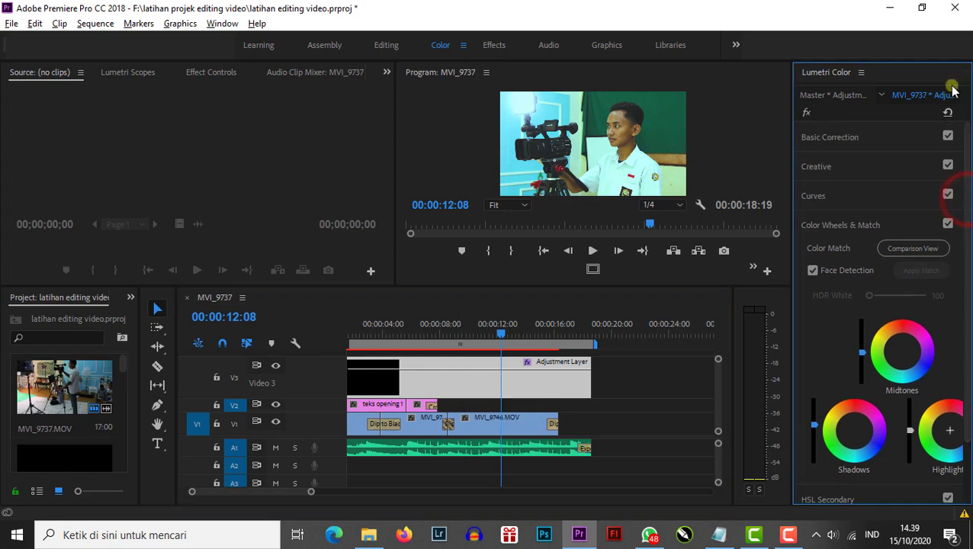
left_click(869, 135)
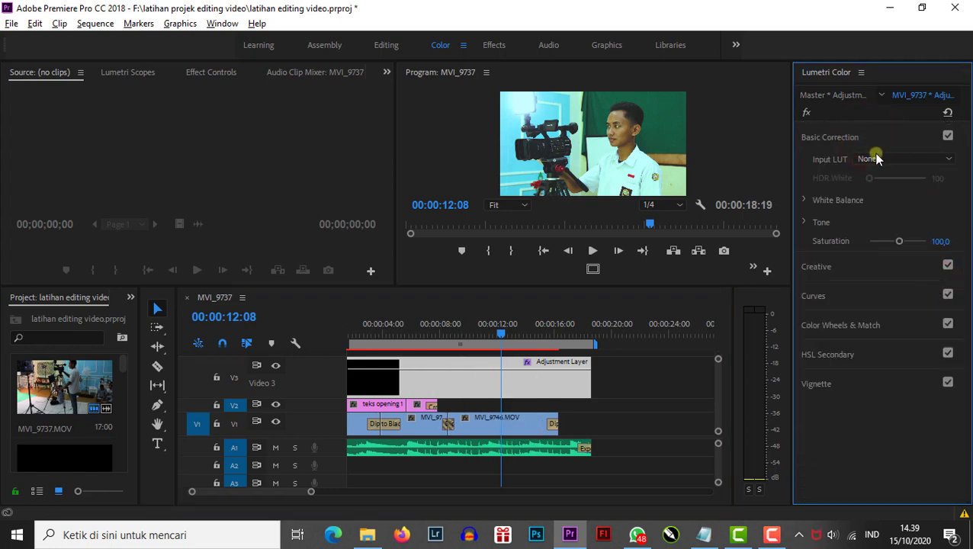
left_click(869, 158)
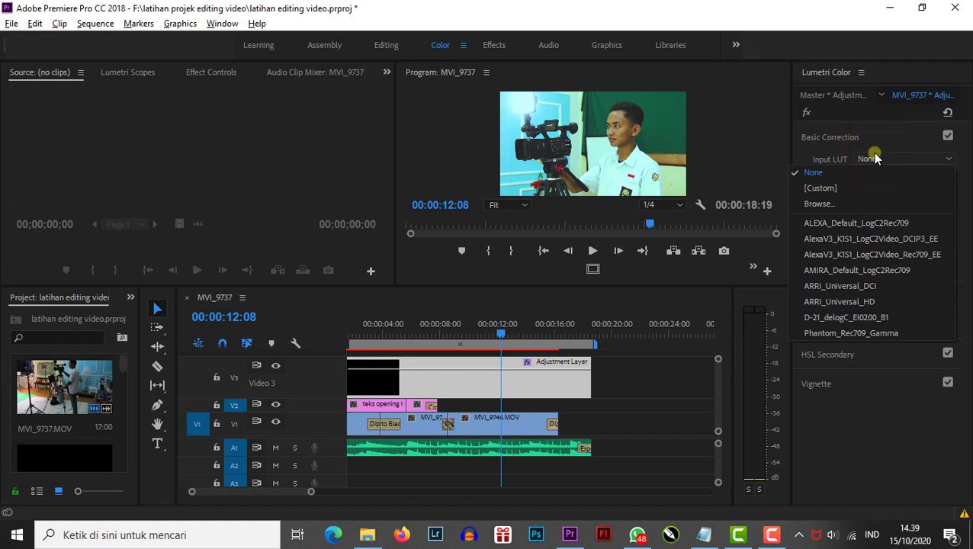
left_click(874, 157)
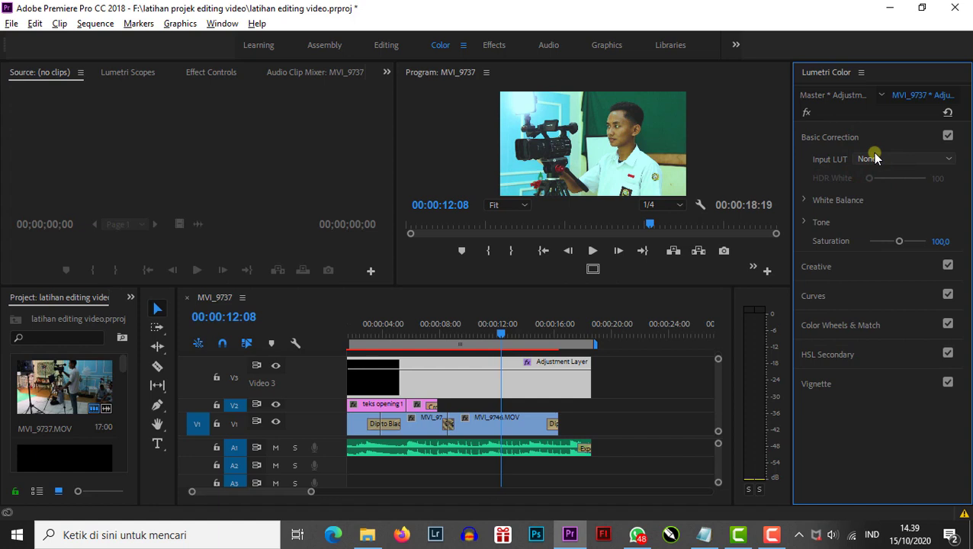
left_click(514, 389)
left_click(902, 164)
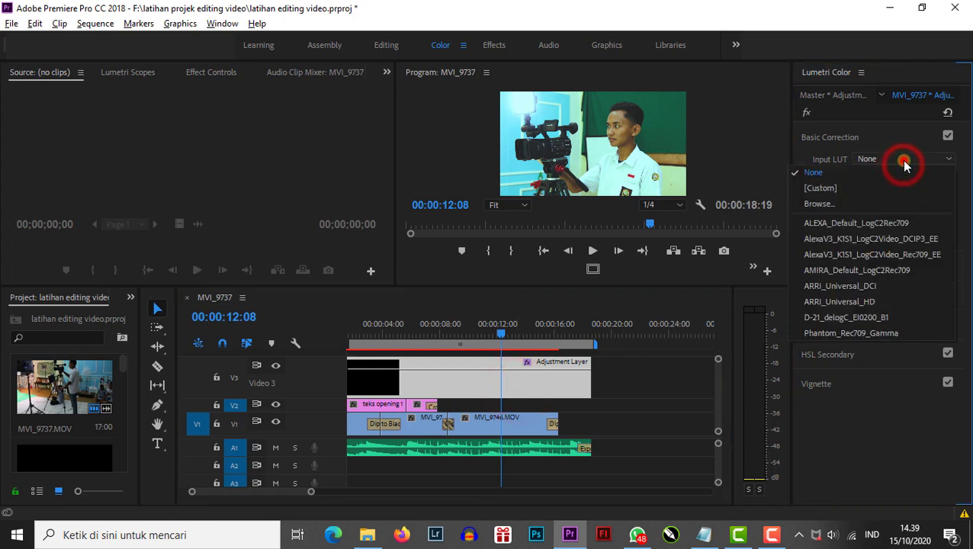
left_click(842, 222)
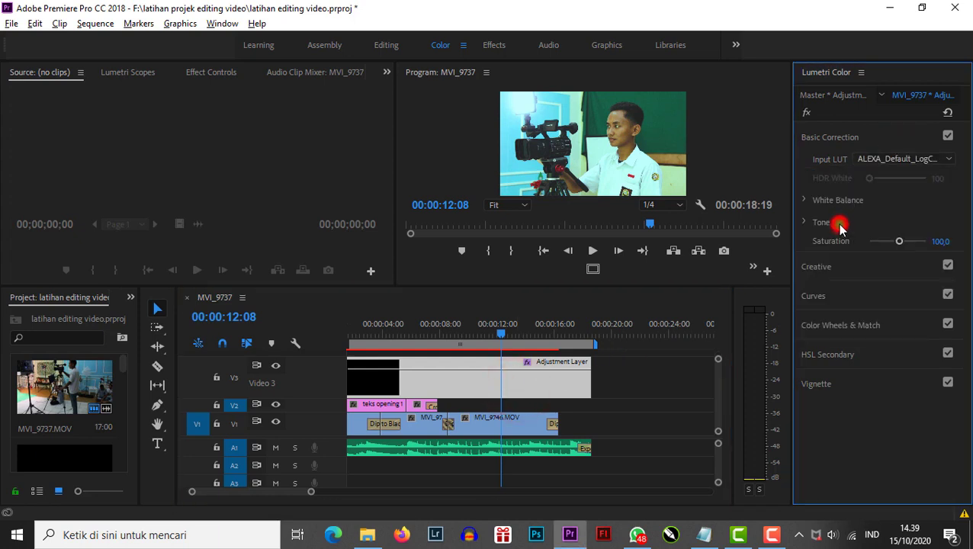
Try the AlexaV3_K1S1_LogC2Video_Rec709_EE input LUT, followed by ARRI_Universal_DCI, on the adjustment layer.
left_click(877, 158)
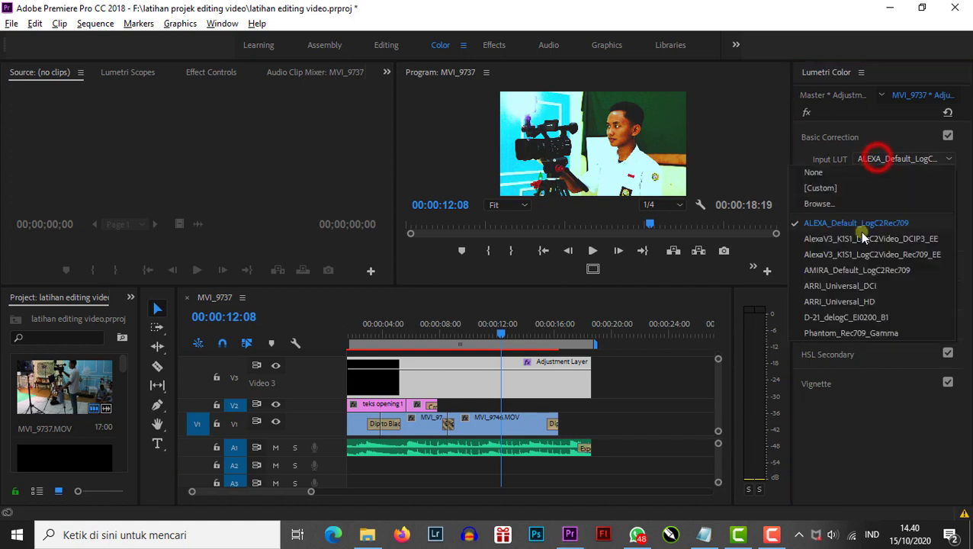
left_click(855, 254)
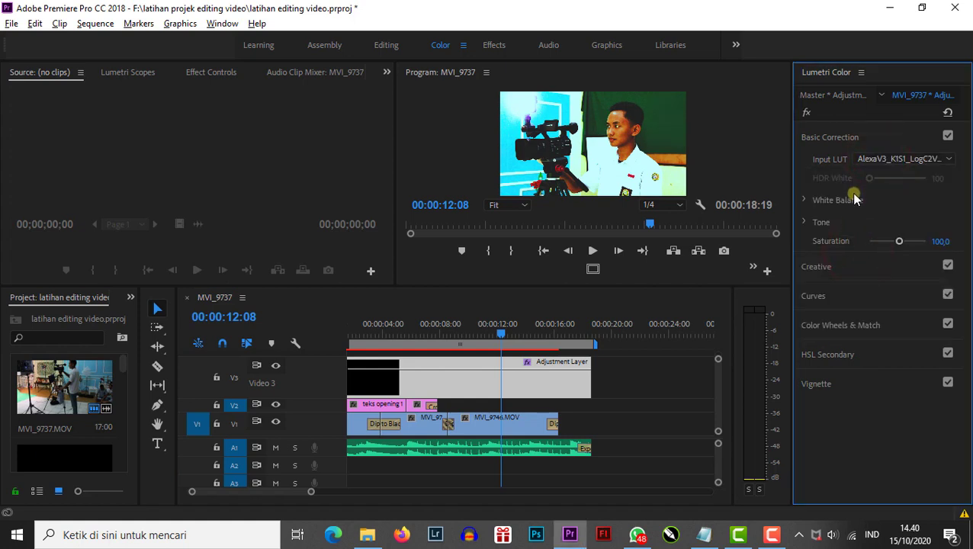
left_click(878, 160)
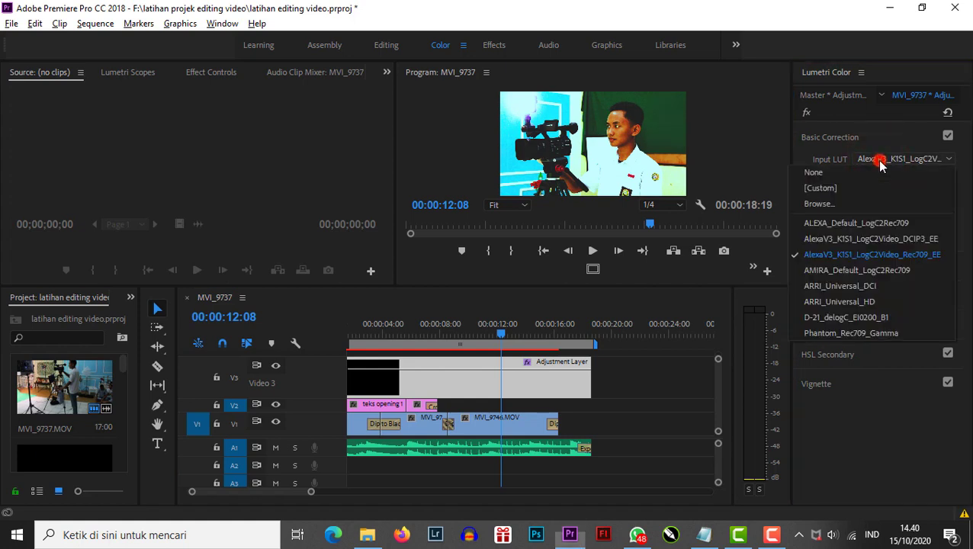
left_click(839, 287)
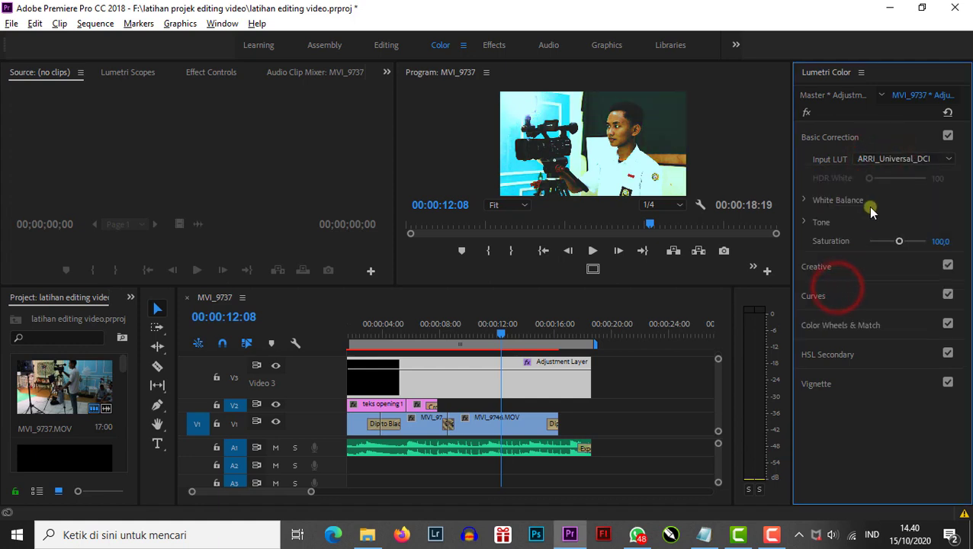
Browse for a custom input LUT file, looking through the two unlabelled local disks and the gujadbukti folder.
left_click(874, 160)
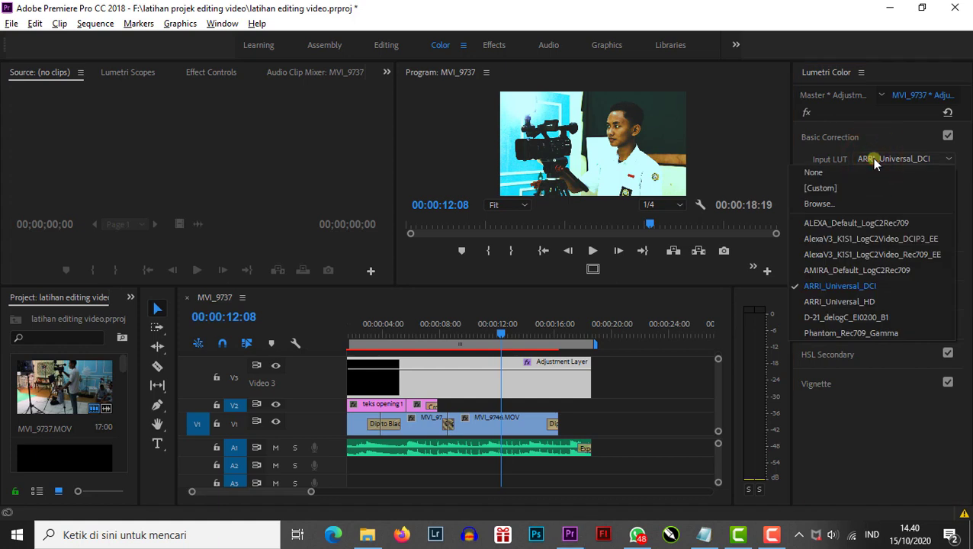
left_click(873, 159)
left_click(857, 162)
left_click(849, 200)
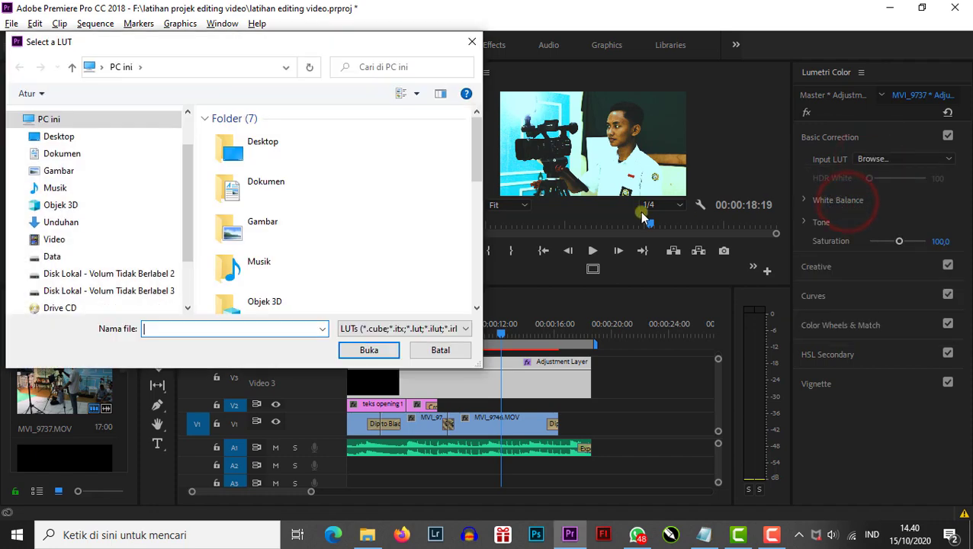
mouse_move(190, 184)
left_mouse_down()
mouse_move(190, 145)
mouse_move(192, 180)
left_mouse_up()
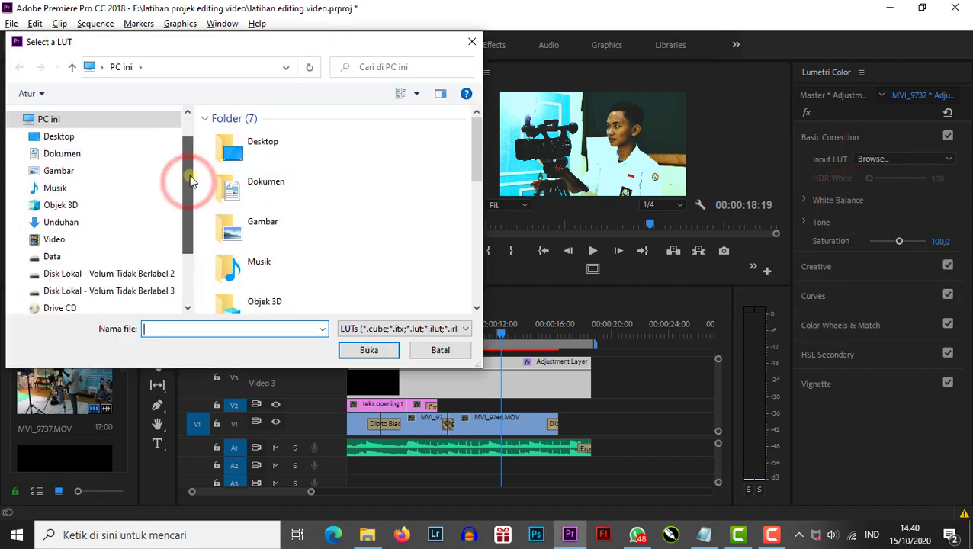
left_click(160, 279)
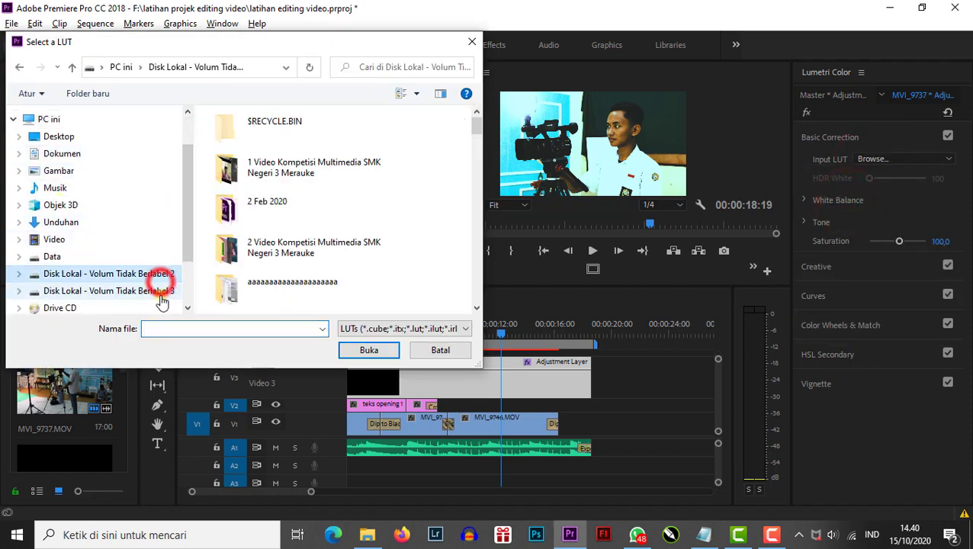
left_click(161, 291)
left_click_drag(477, 128, 470, 191)
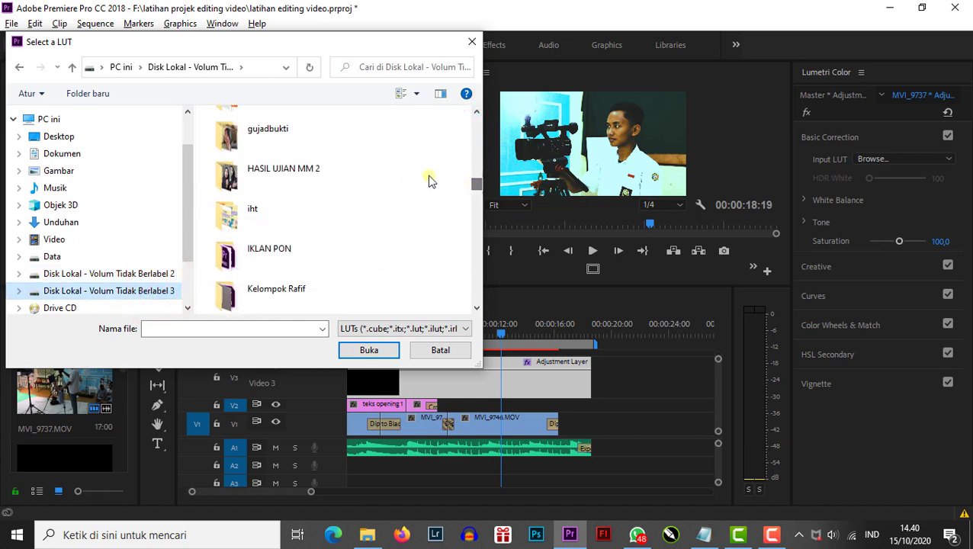
double_click(239, 135)
scroll(296, 219, "down", 1)
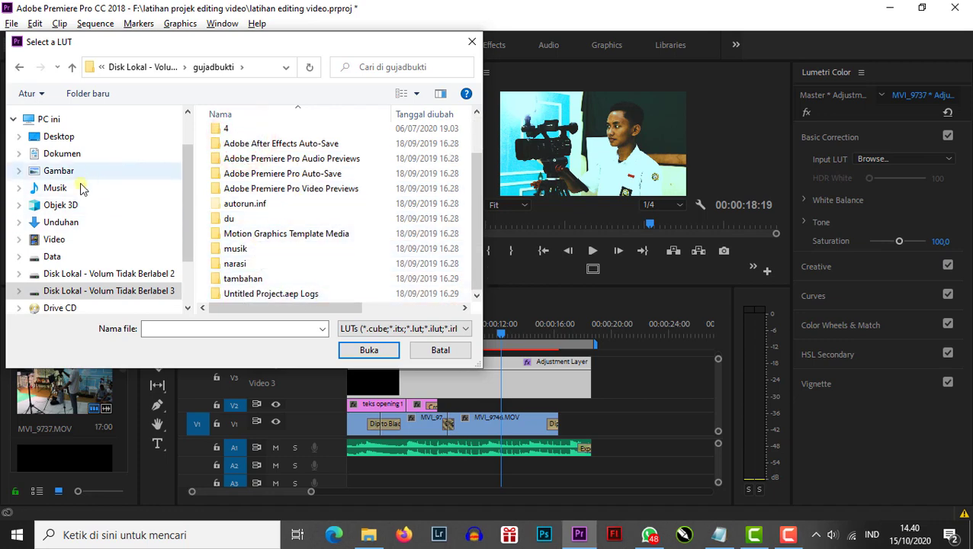
Look for a LUT file in the Compressed folder under Unduhan and cancel the LUT selection.
left_click(69, 221)
scroll(255, 217, "down", 5)
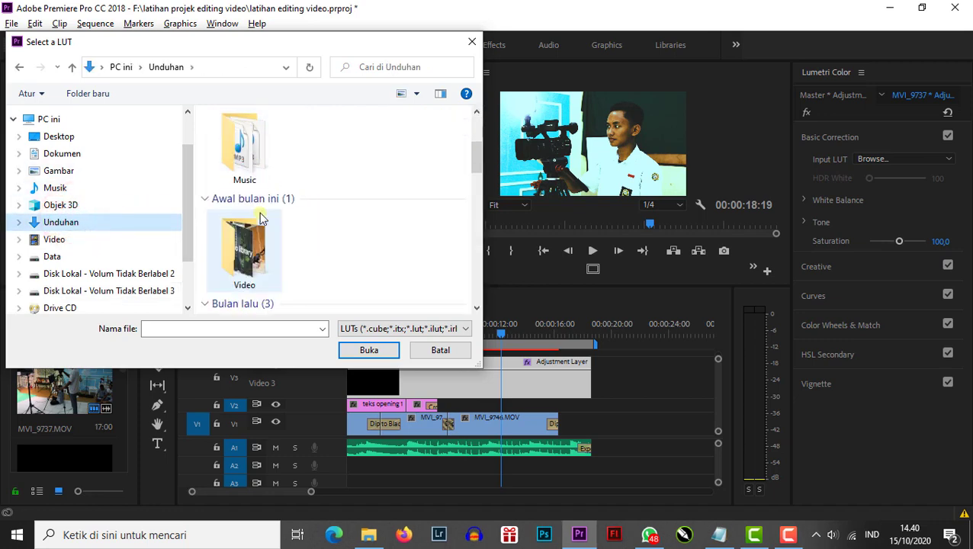
scroll(246, 221, "up", 1)
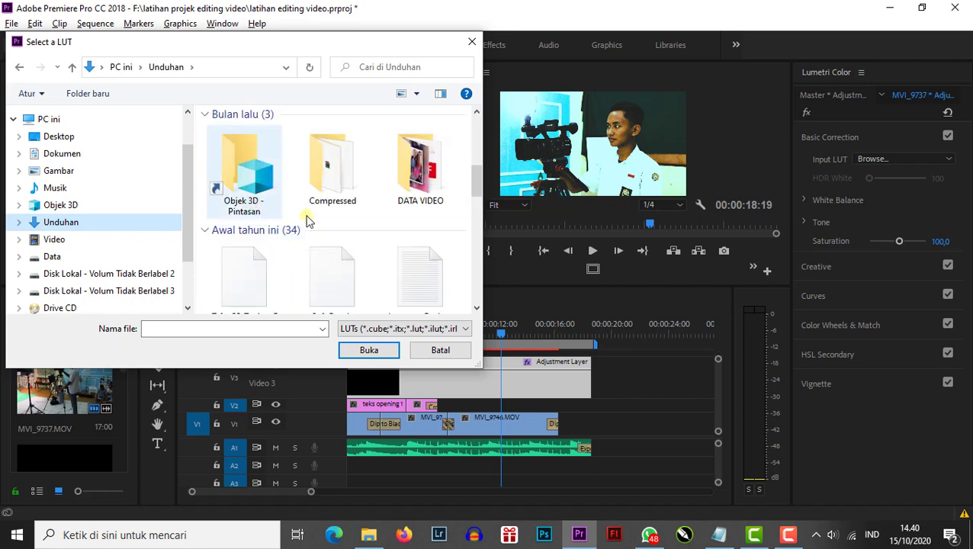
double_click(327, 190)
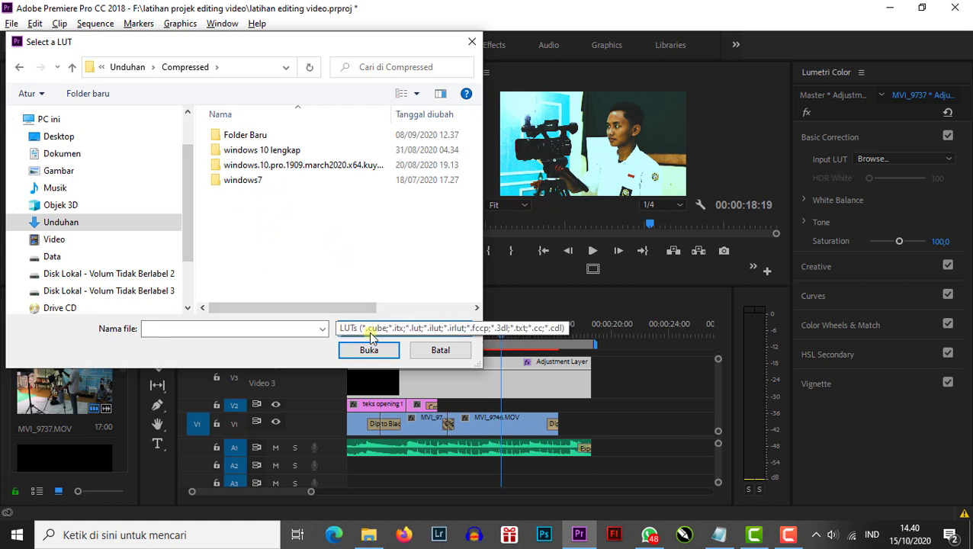
left_click(300, 254)
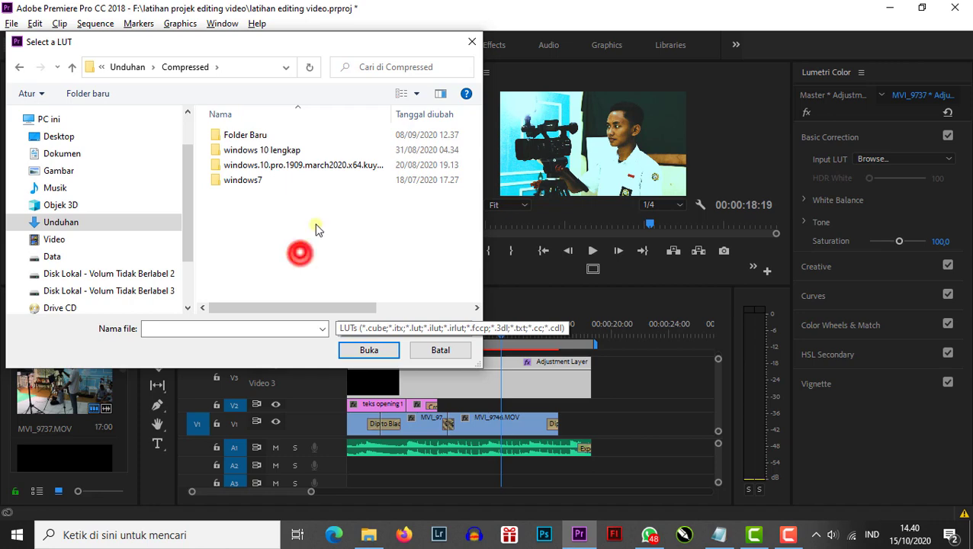
left_click(433, 350)
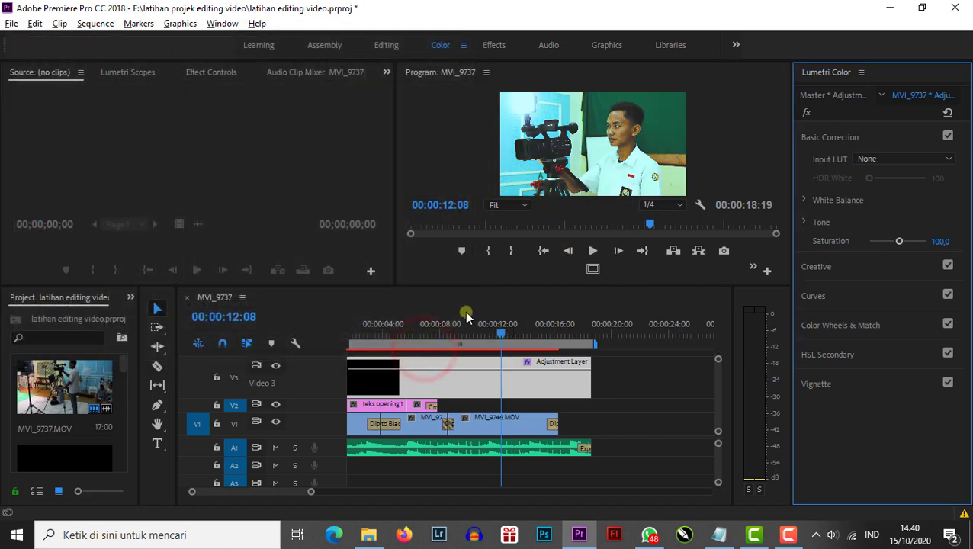
Move the playhead to 00:00:09:02 and expand the White Balance settings of Basic Correction.
left_click(457, 323)
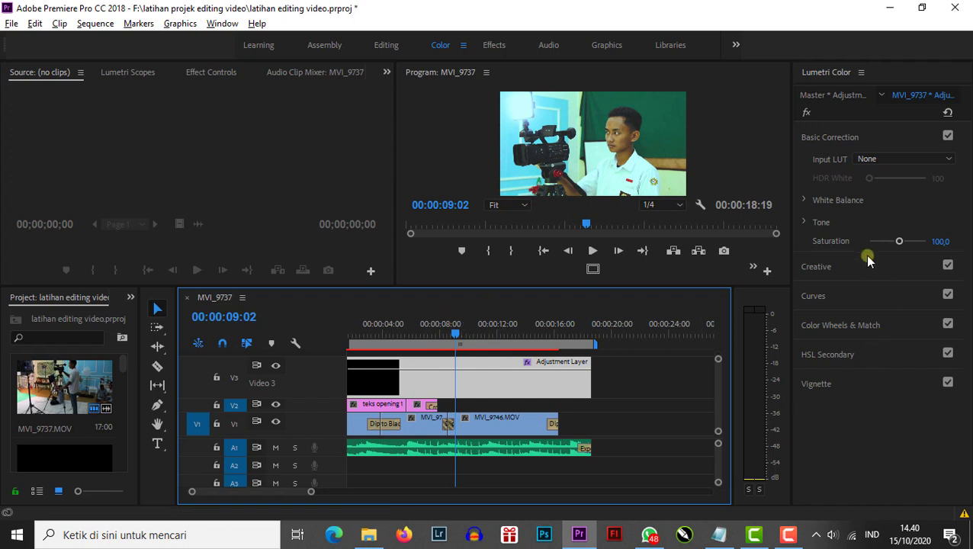
left_click(805, 200)
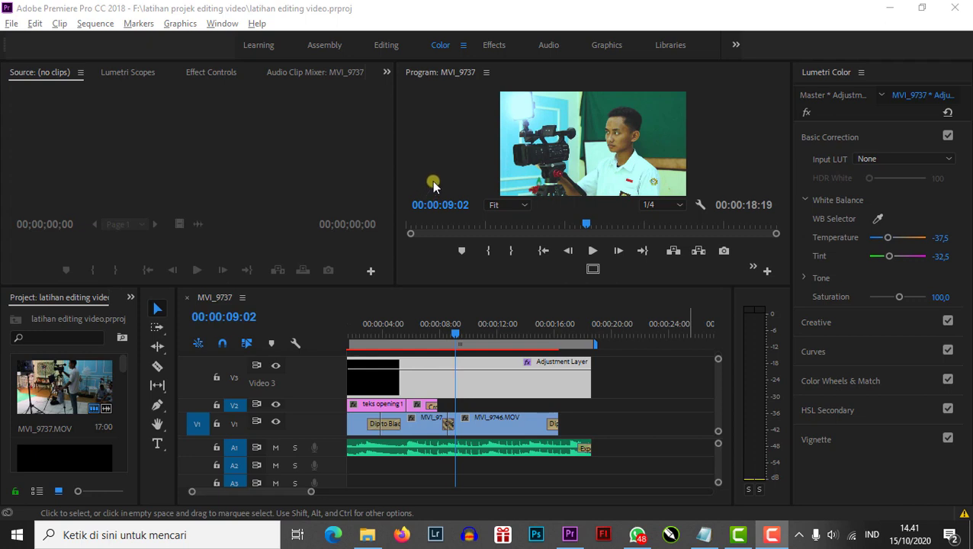
left_click(11, 23)
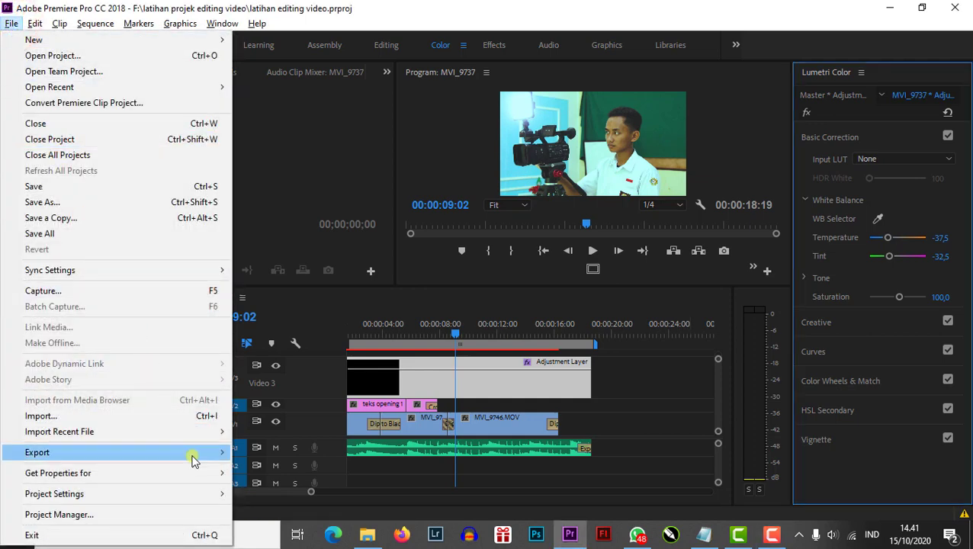
mouse_move(200, 456)
left_click(279, 280)
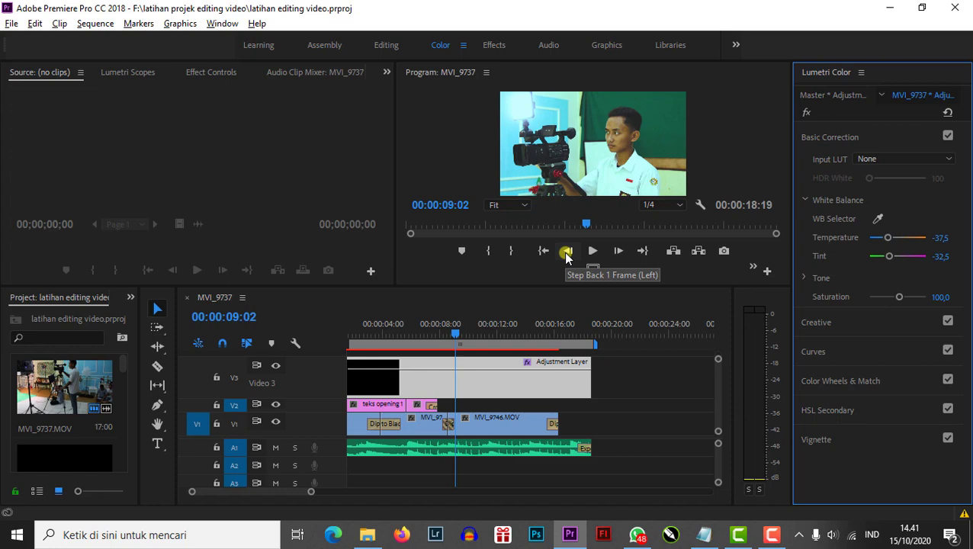
left_click(10, 24)
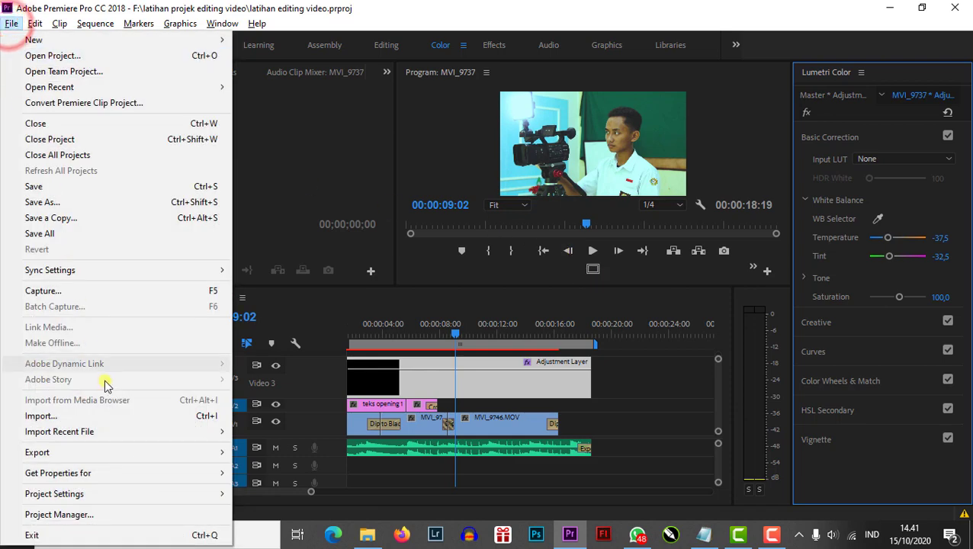
left_click(157, 452)
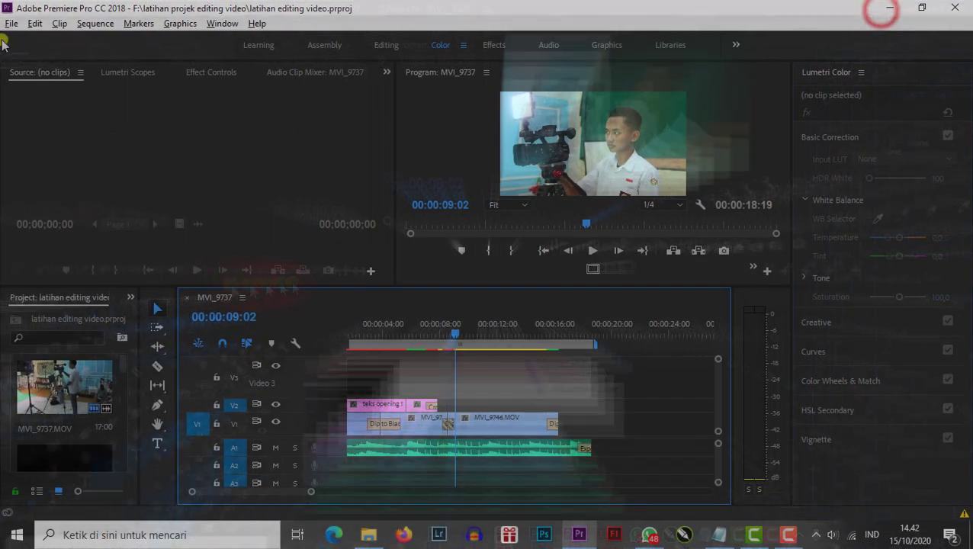
Open the media export settings for the MVI_9737 sequence and choose H.264 as the format.
left_click(11, 24)
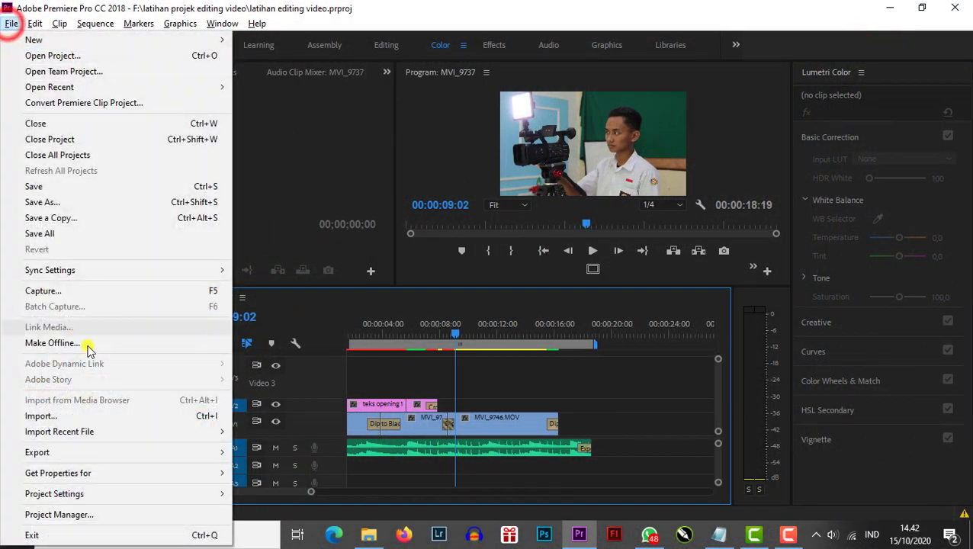
left_click(203, 453)
left_click(289, 279)
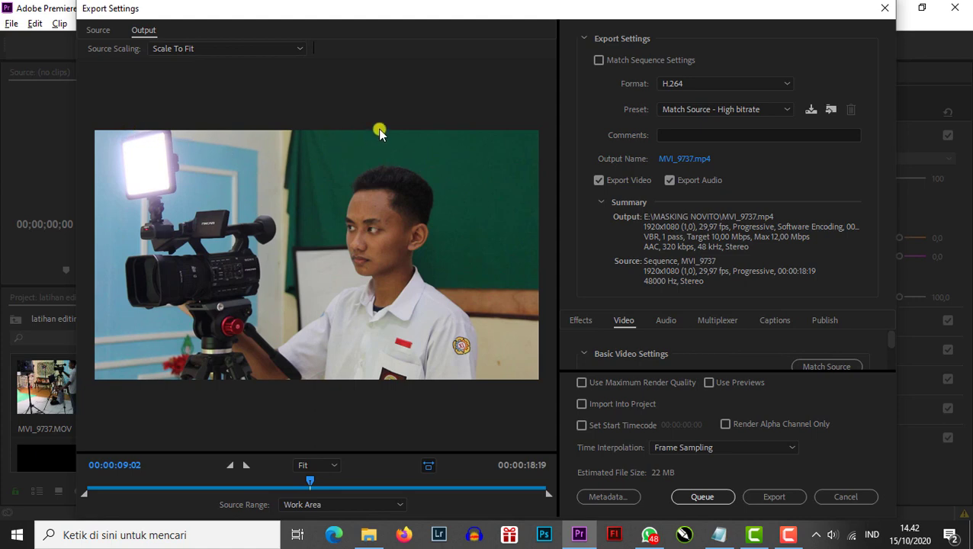
left_click(673, 84)
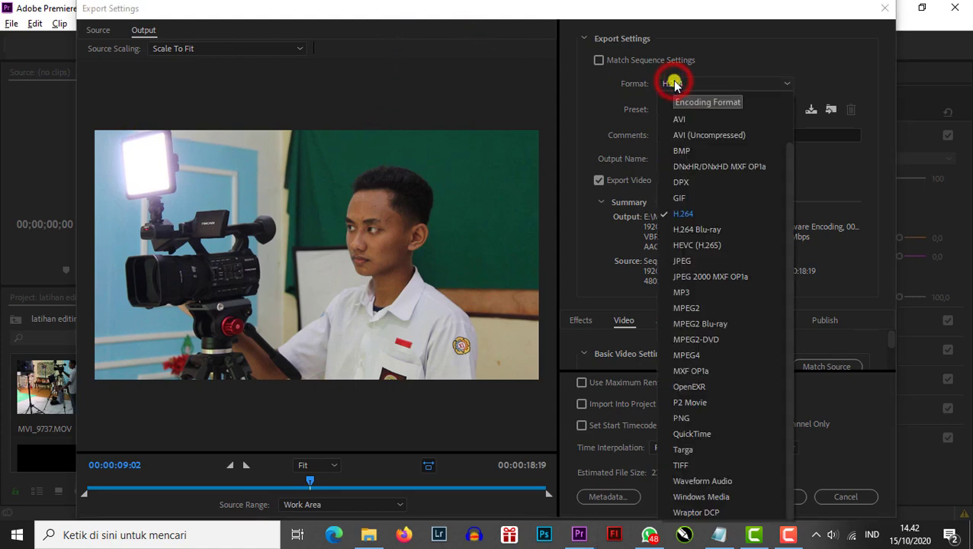
left_click(673, 84)
left_click(675, 84)
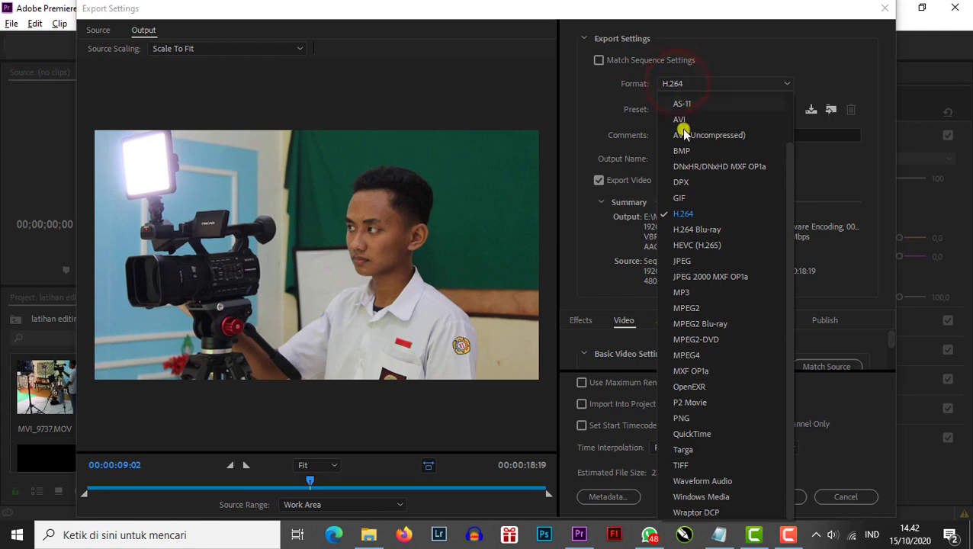
left_click(690, 215)
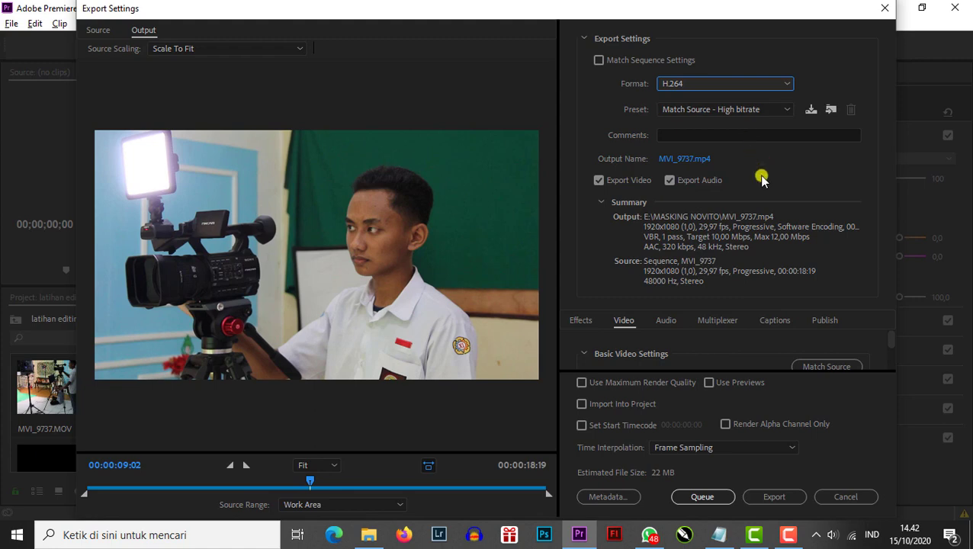
Try the High Quality 480p SD, Mobile Device 1080p HD and YouTube 1080p HD export presets.
left_click(749, 109)
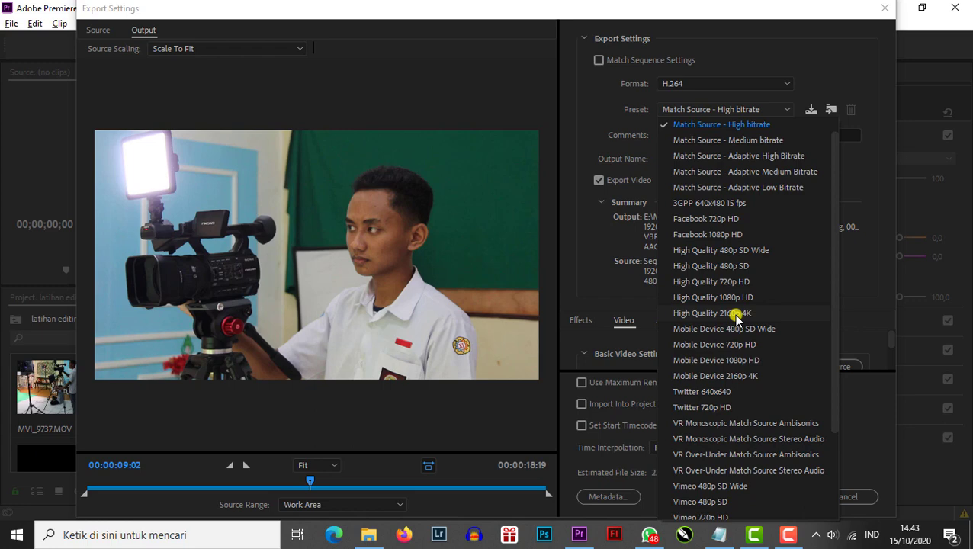
left_click(733, 270)
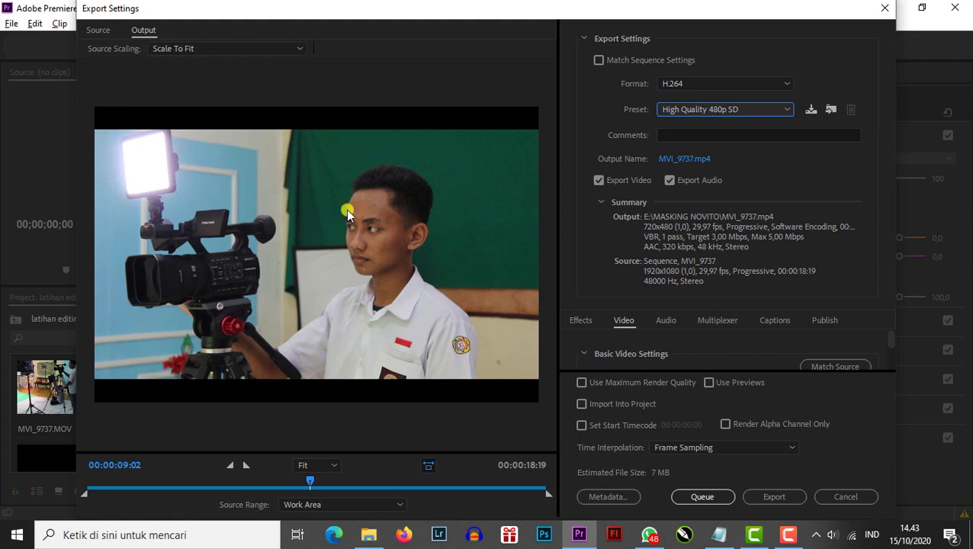
left_click(677, 110)
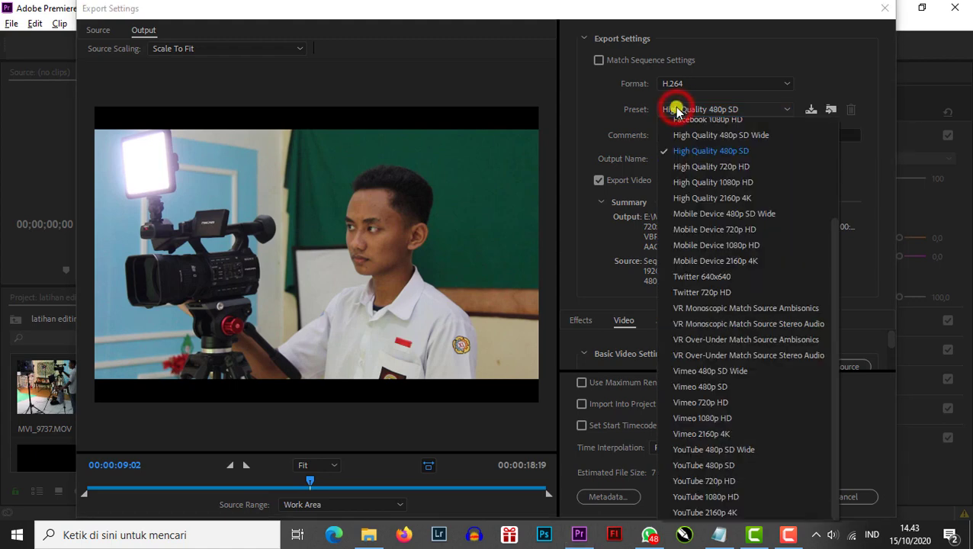
left_click(707, 245)
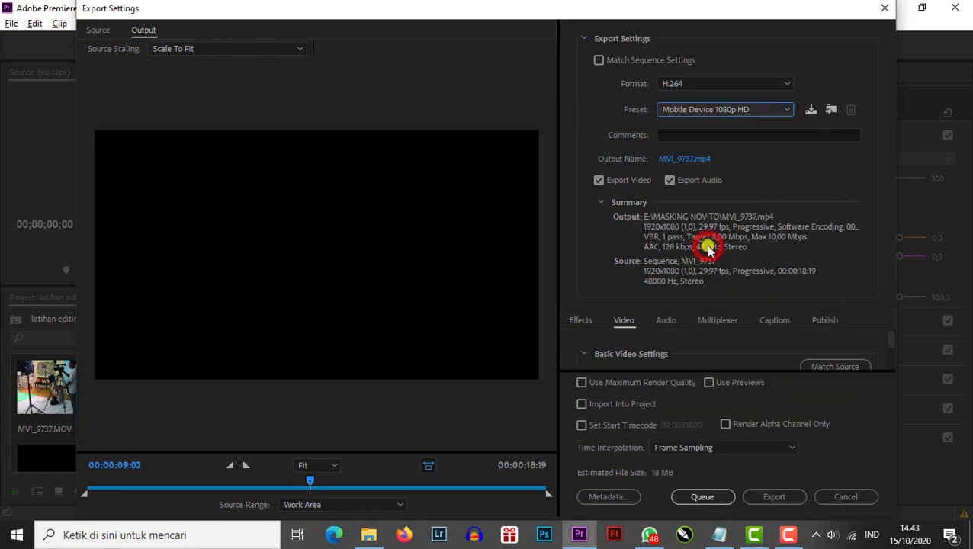
left_click(724, 110)
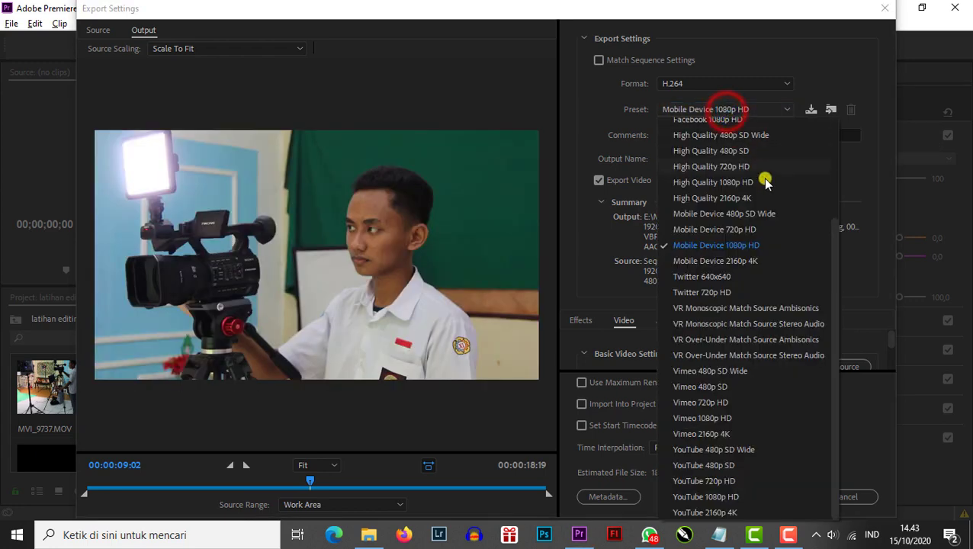
left_click_drag(832, 257, 812, 300)
left_click(720, 496)
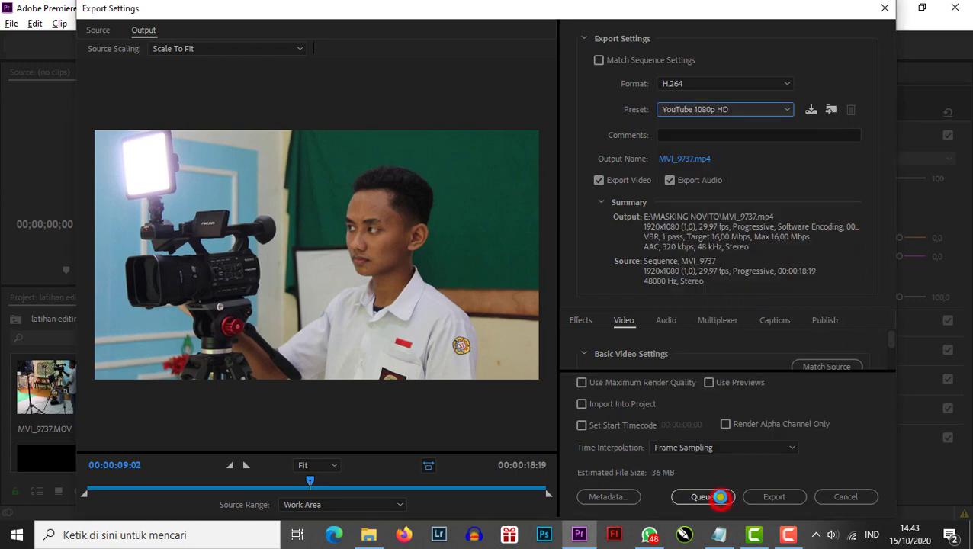
Apply the High Quality 1080p HD preset and choose the latihan projek editing video folder on Volum Tidak Berlabel 3 for the output.
left_click(686, 112)
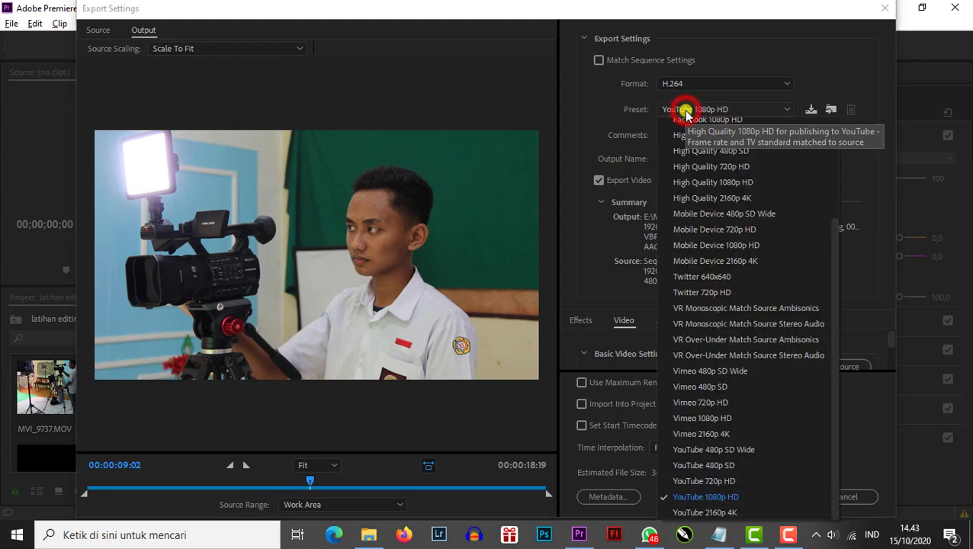
left_click(701, 182)
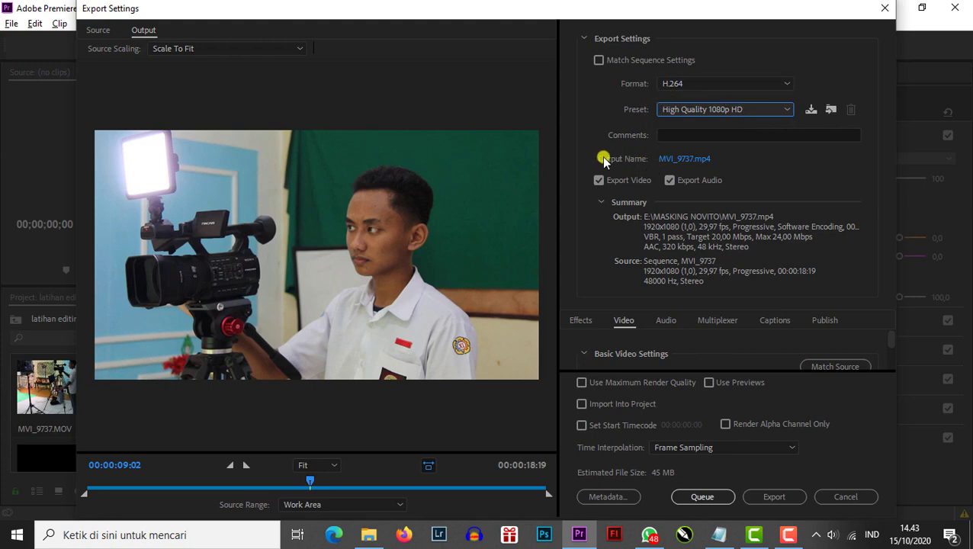
left_click(684, 162)
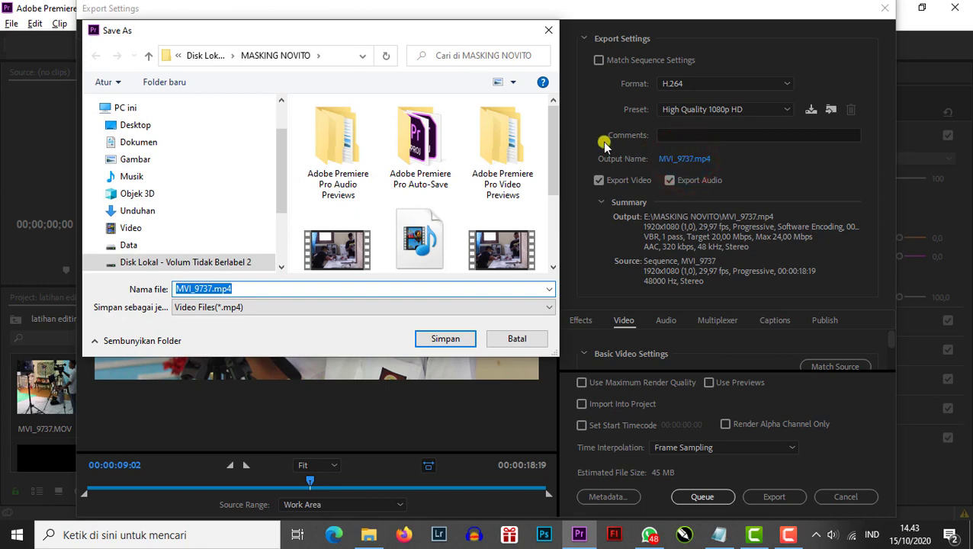
left_click_drag(278, 158, 267, 206)
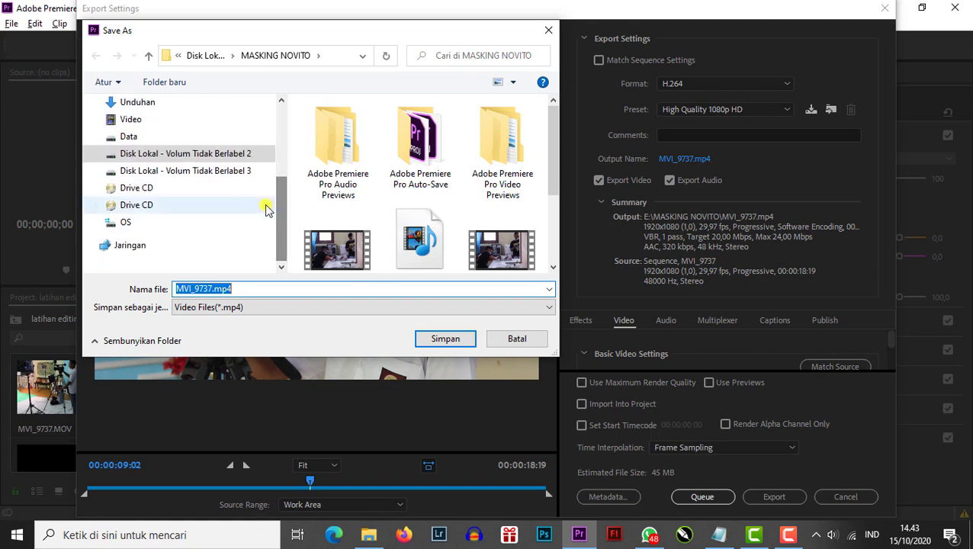
left_click(234, 174)
left_click(369, 153)
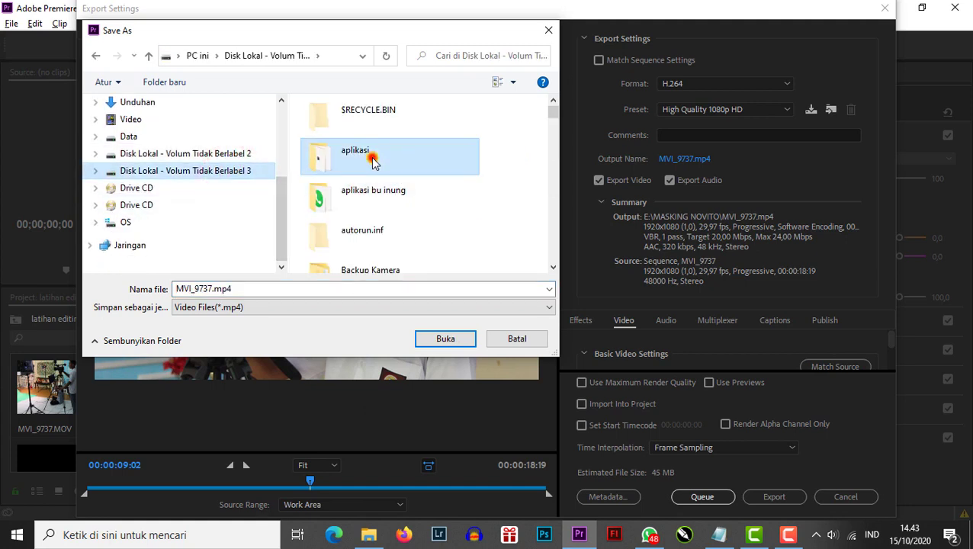
scroll(381, 156, "down", 3)
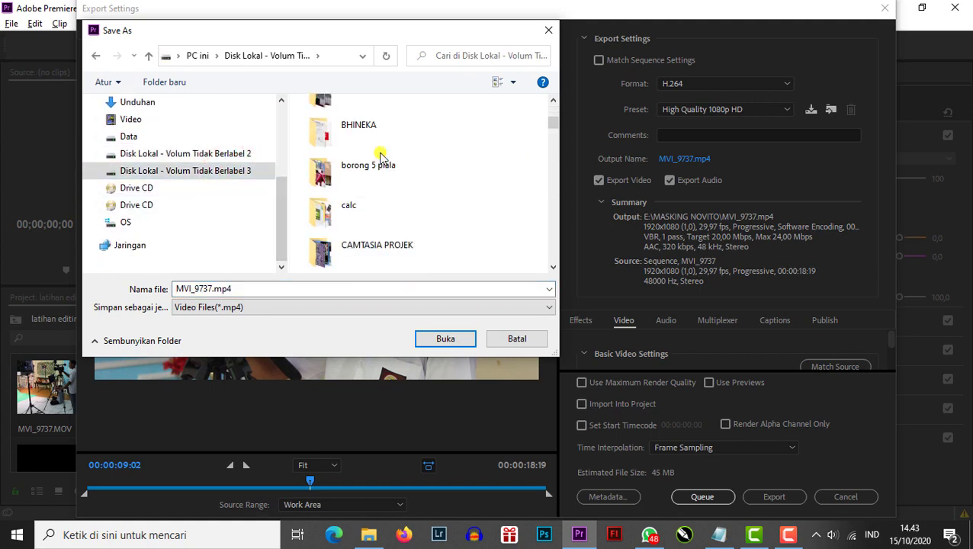
key("l")
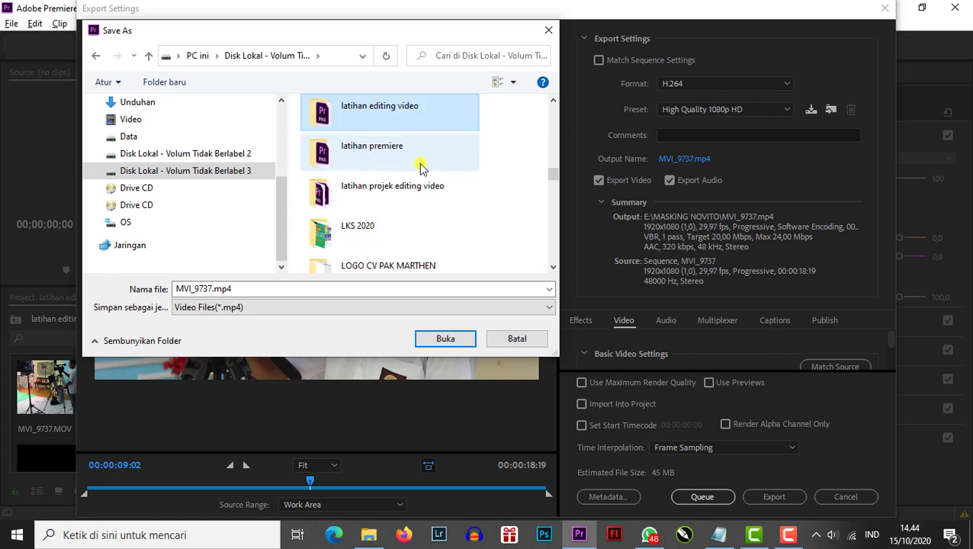
double_click(424, 189)
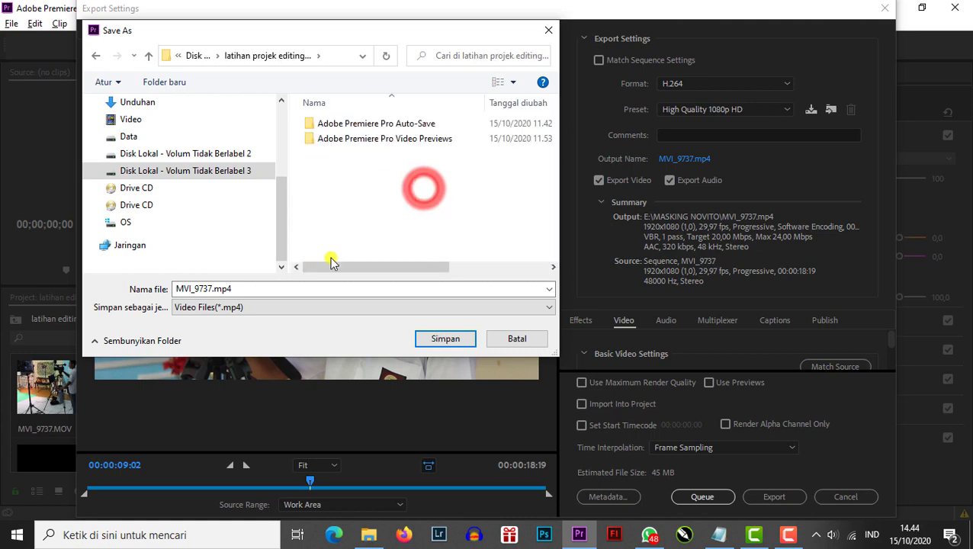
Name the output file hasil render and export the sequence immediately with the current settings.
double_click(252, 288)
type("hasil")
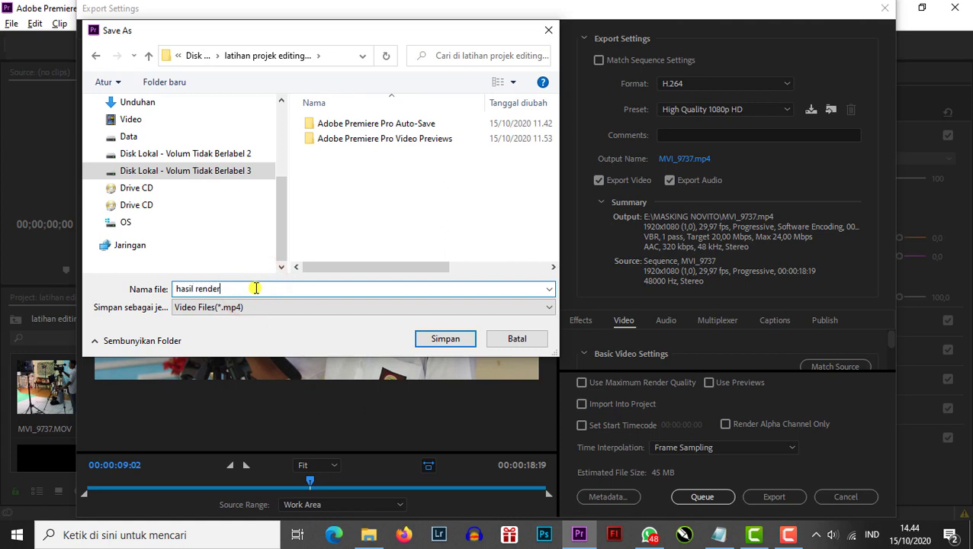
type(" render")
left_click_drag(221, 288, 167, 288)
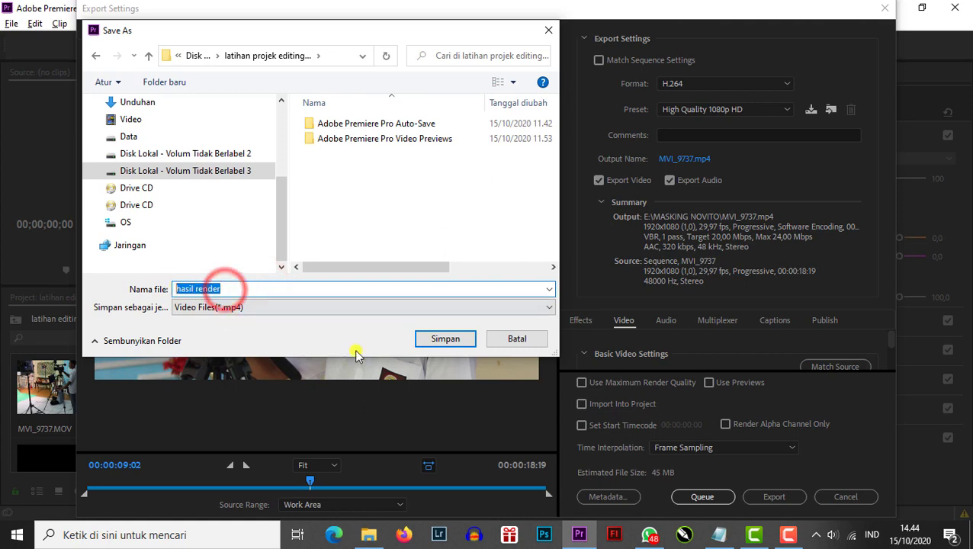
left_click(446, 345)
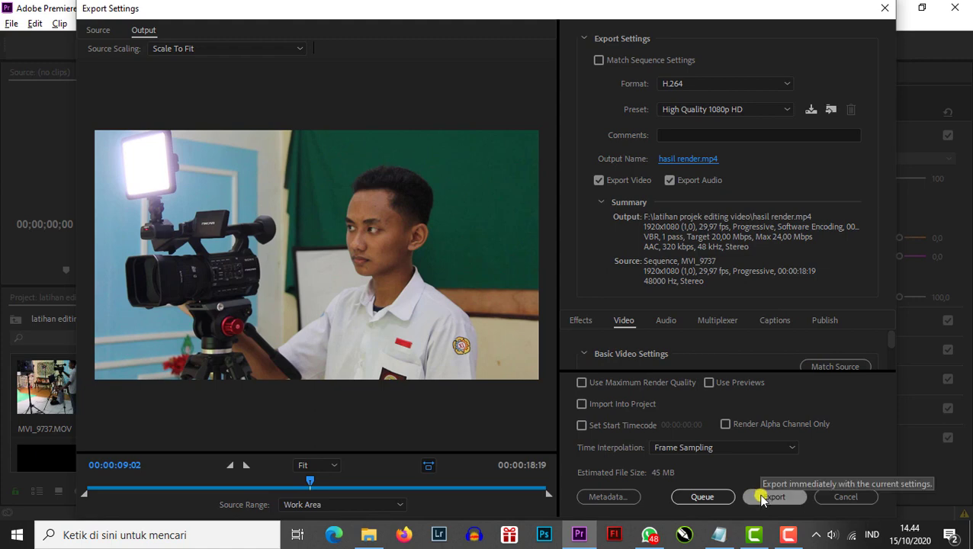
left_click(761, 497)
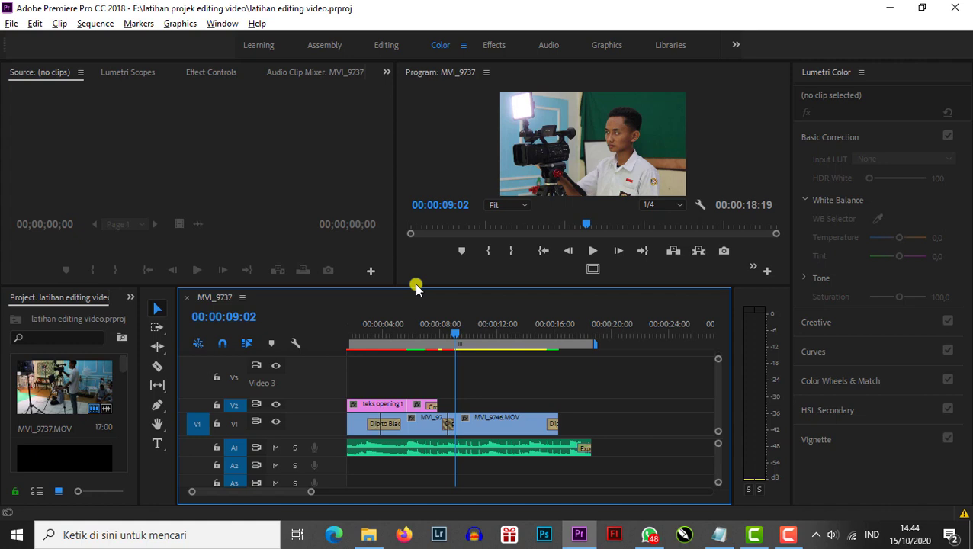
Switch to File Explorer and play hasil render.mp4 from the latihan projek editing video folder on Volum Tidak Berlabel 3.
left_click(592, 320)
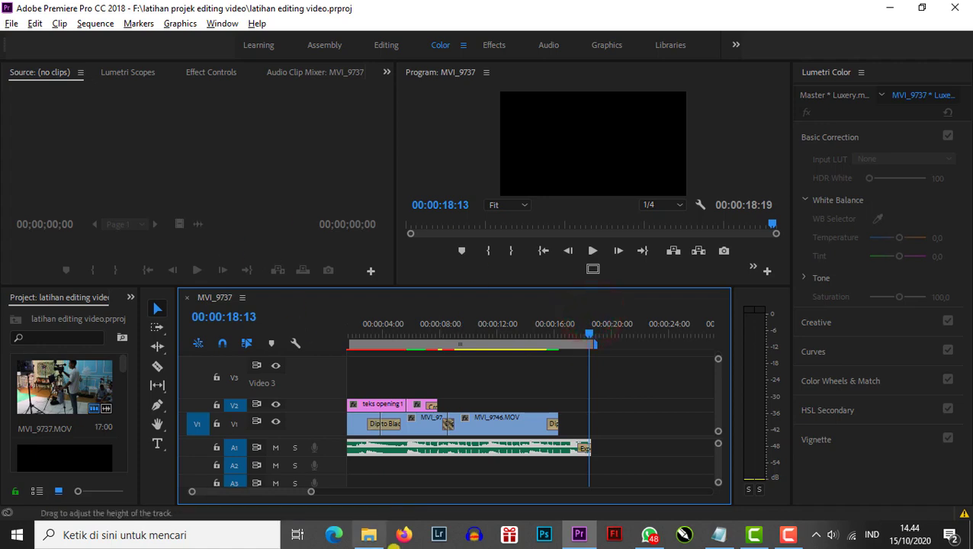
left_click(369, 535)
left_click(304, 350)
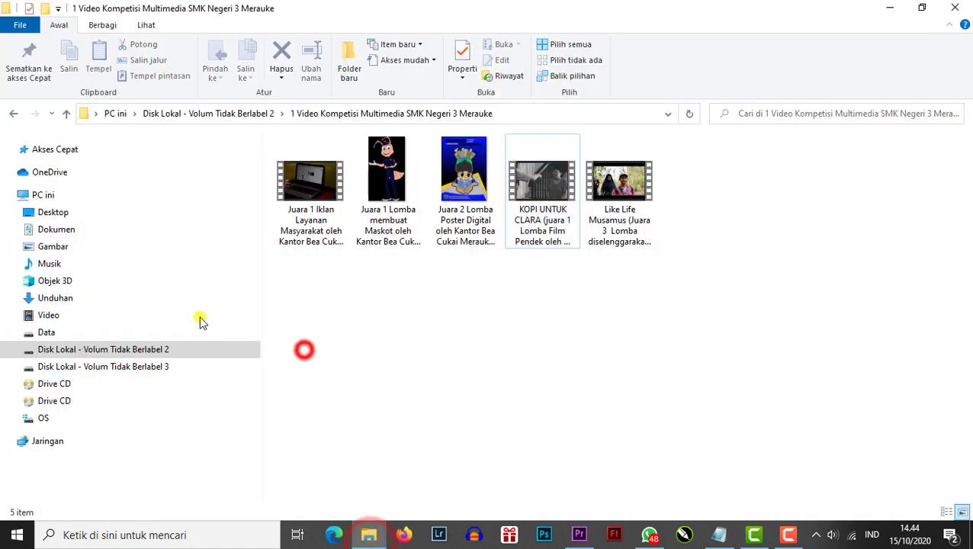
left_click(107, 369)
left_click(319, 284)
key("l")
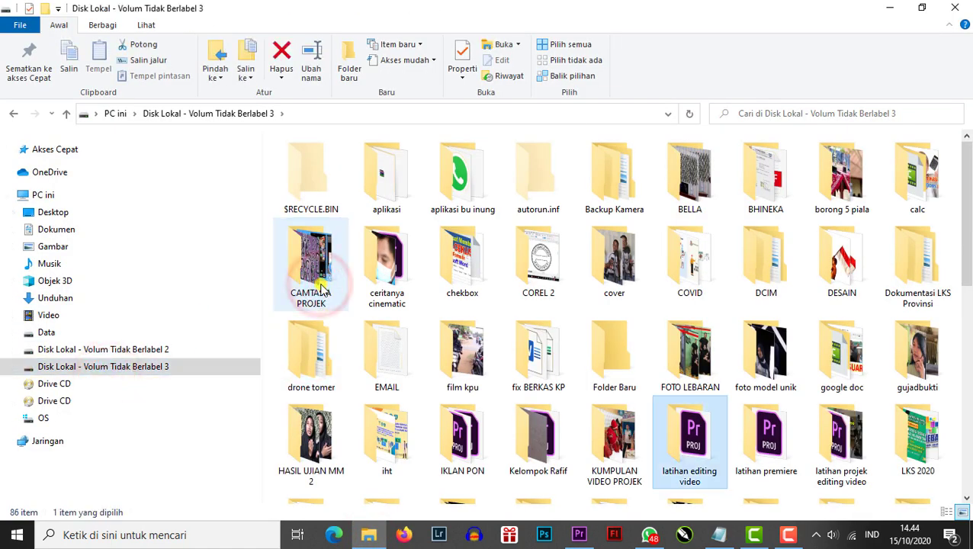
double_click(843, 439)
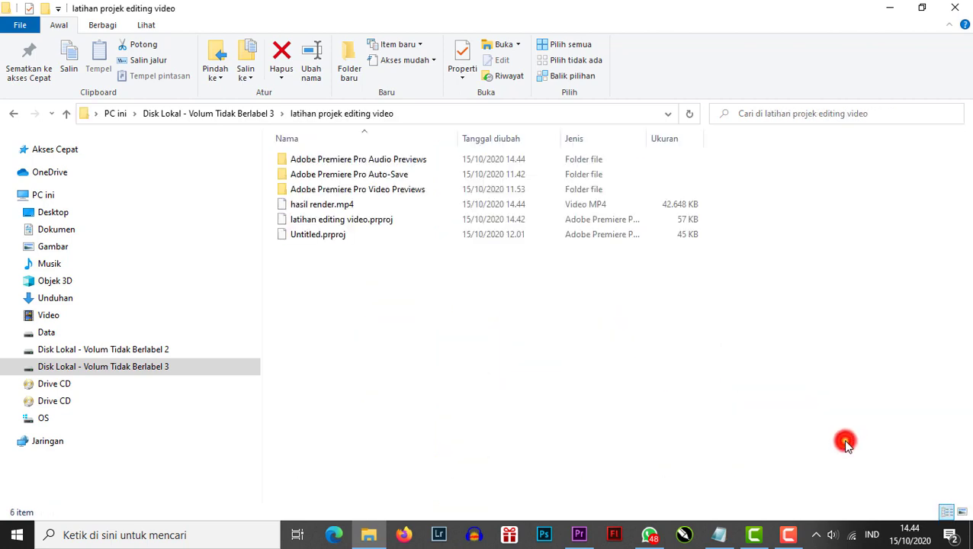
left_click(310, 207)
double_click(310, 207)
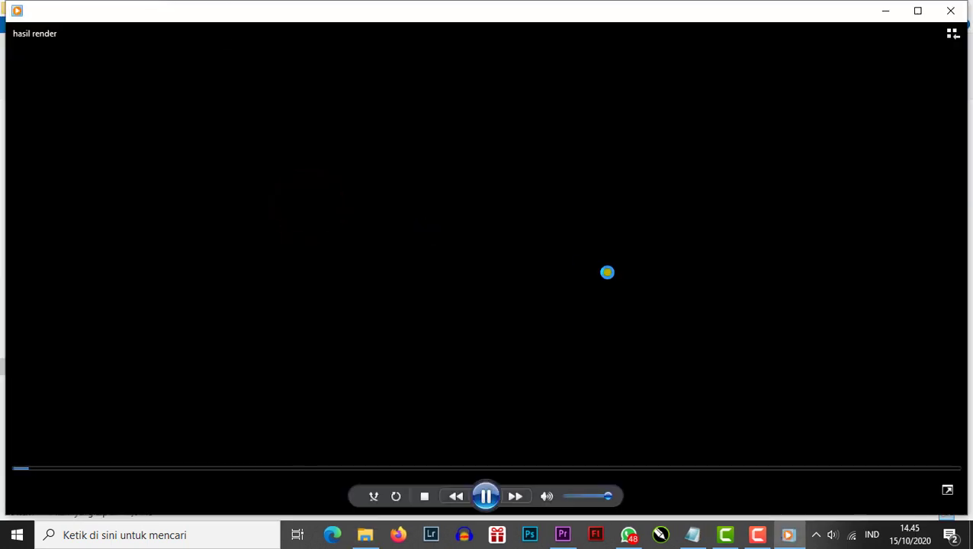